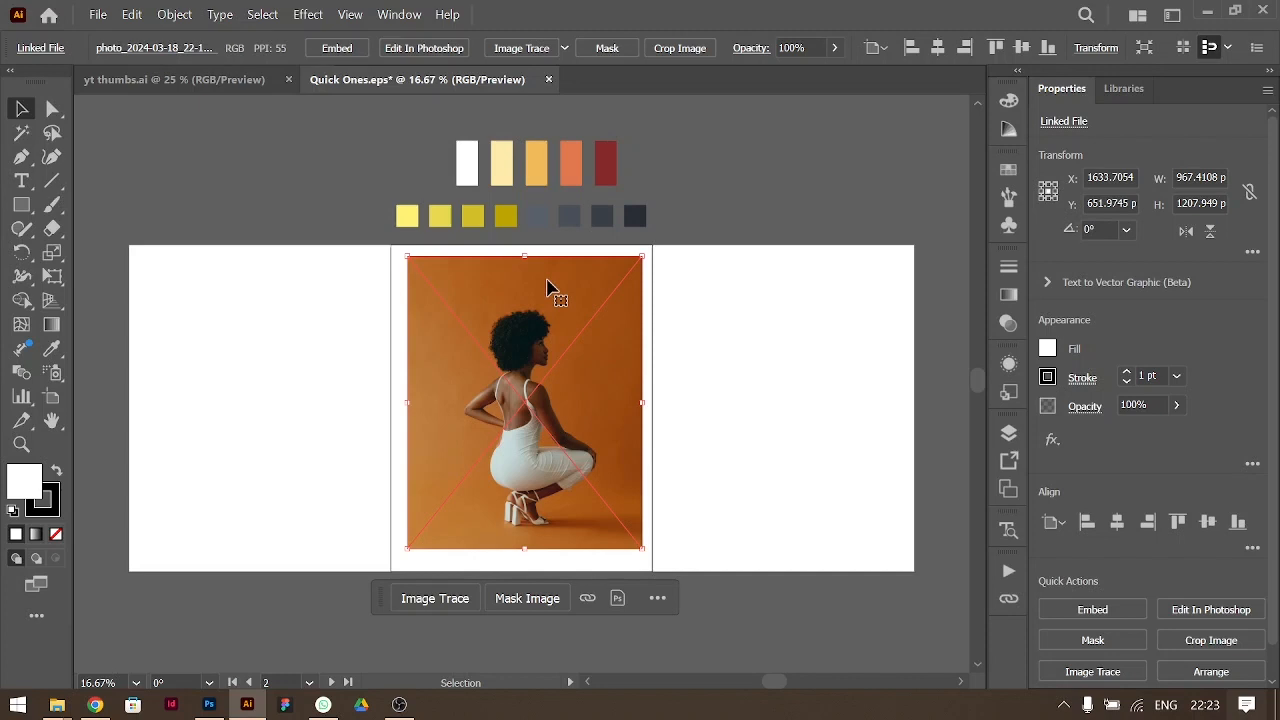
Step: Switch to Photoshop and remove the orange background behind the woman in the photo
click(209, 705)
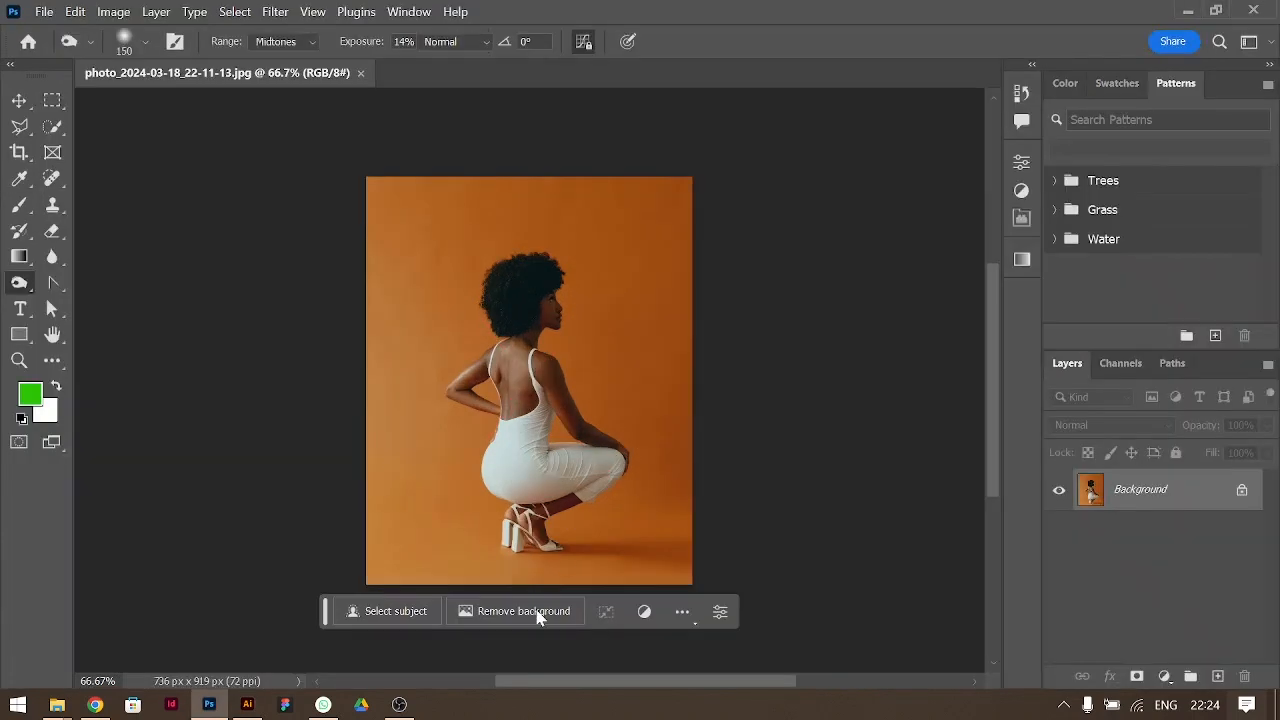
click(536, 614)
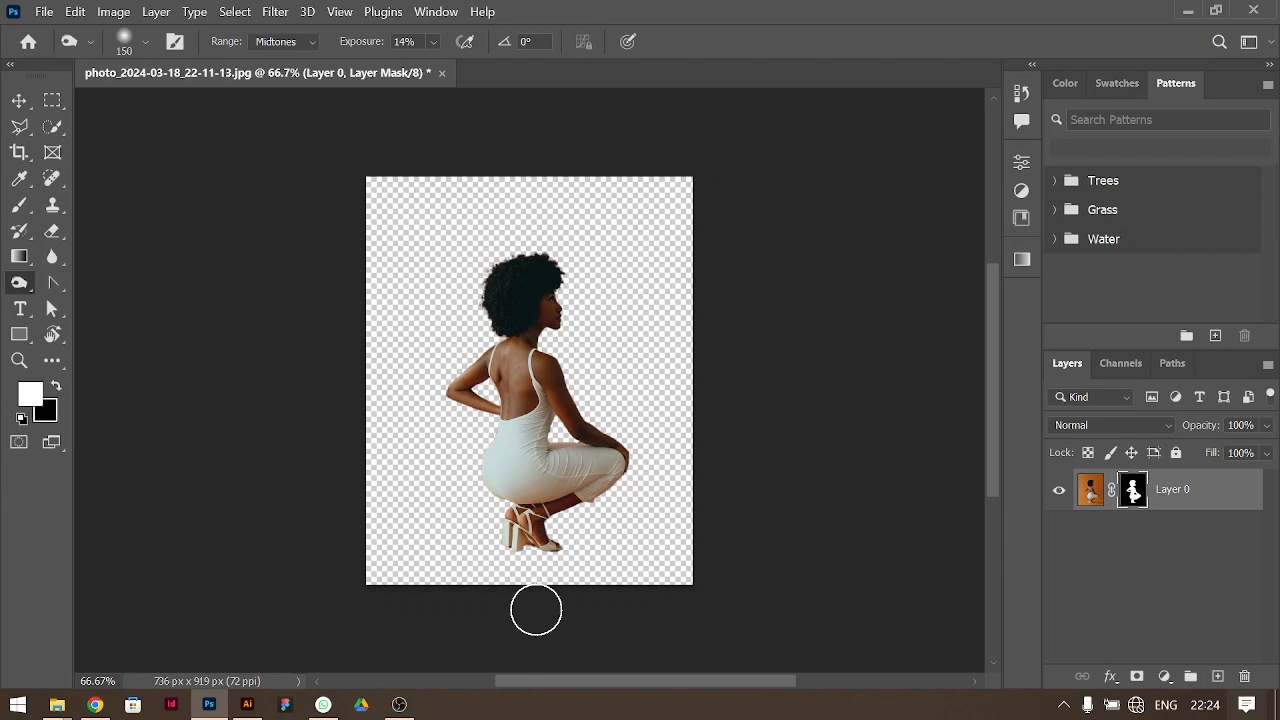
key(ctrl+equal)
key(ctrl+minus)
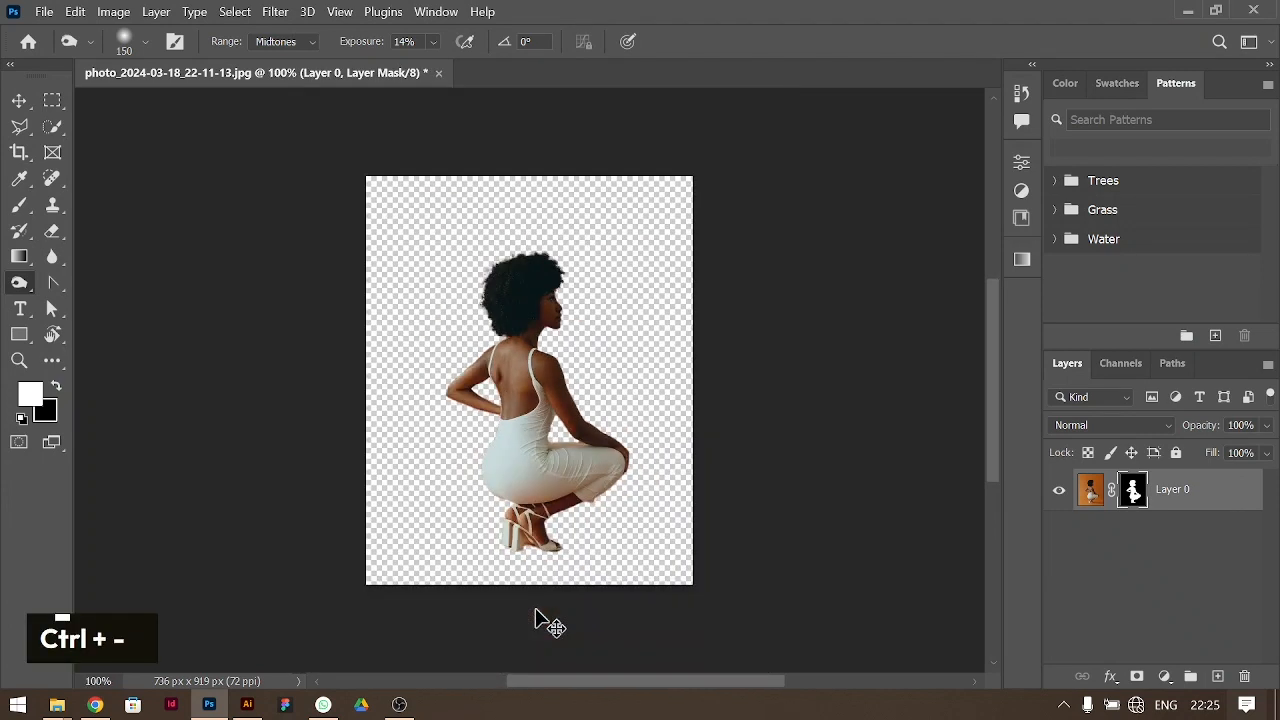
Step: Refine the cutout's hair in Select and Mask with output to a new layer, and delete the original layer
click(52, 126)
click(594, 44)
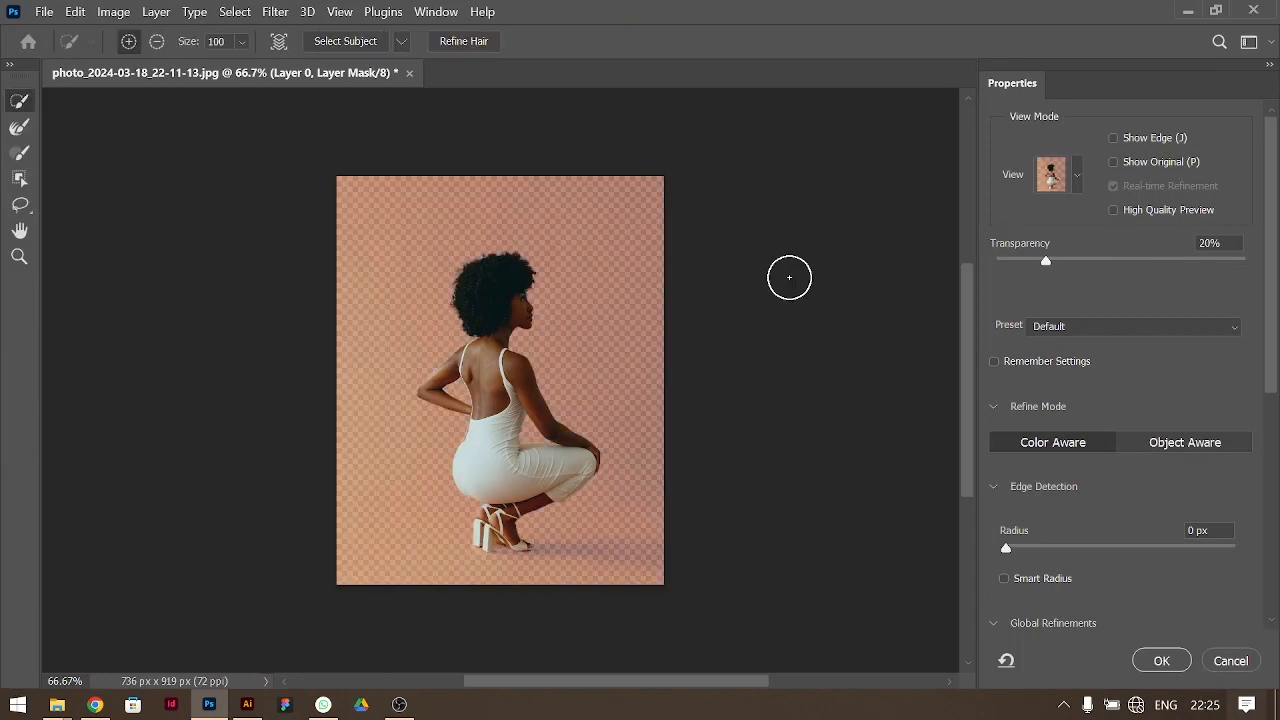
click(464, 41)
scroll(1206, 590, down, 5)
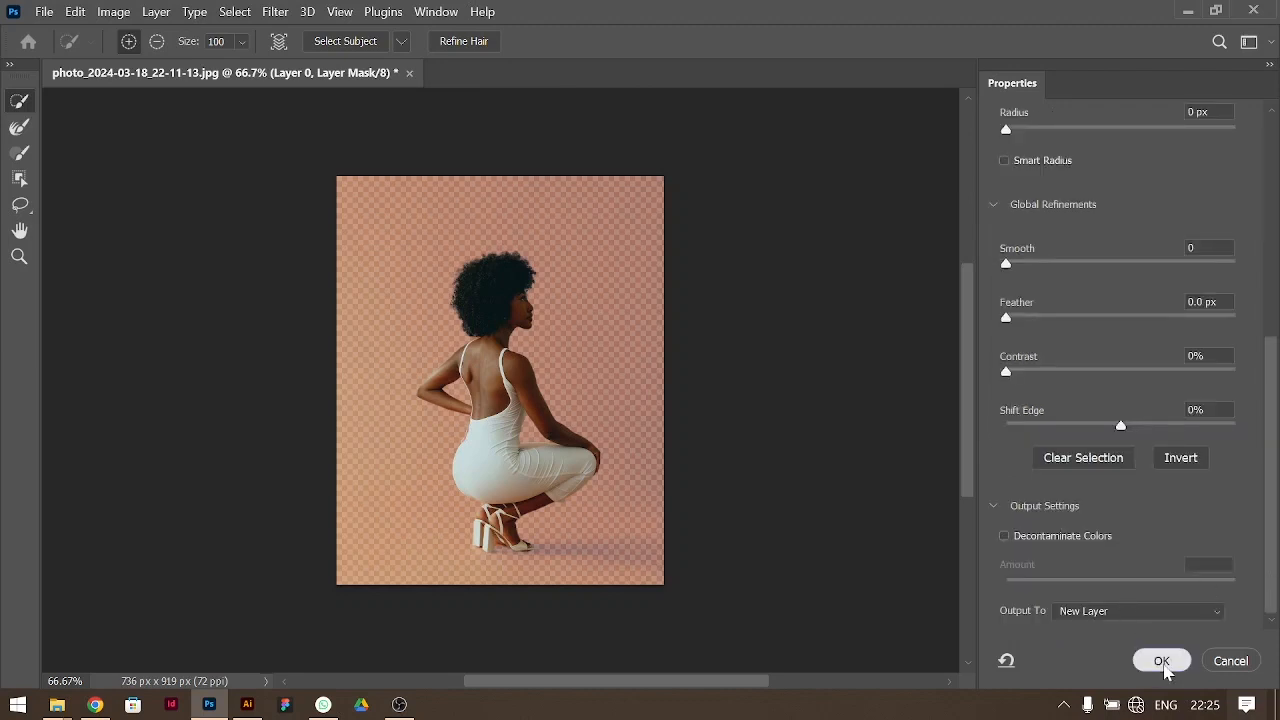
click(1163, 668)
click(1187, 540)
key(BackSpace)
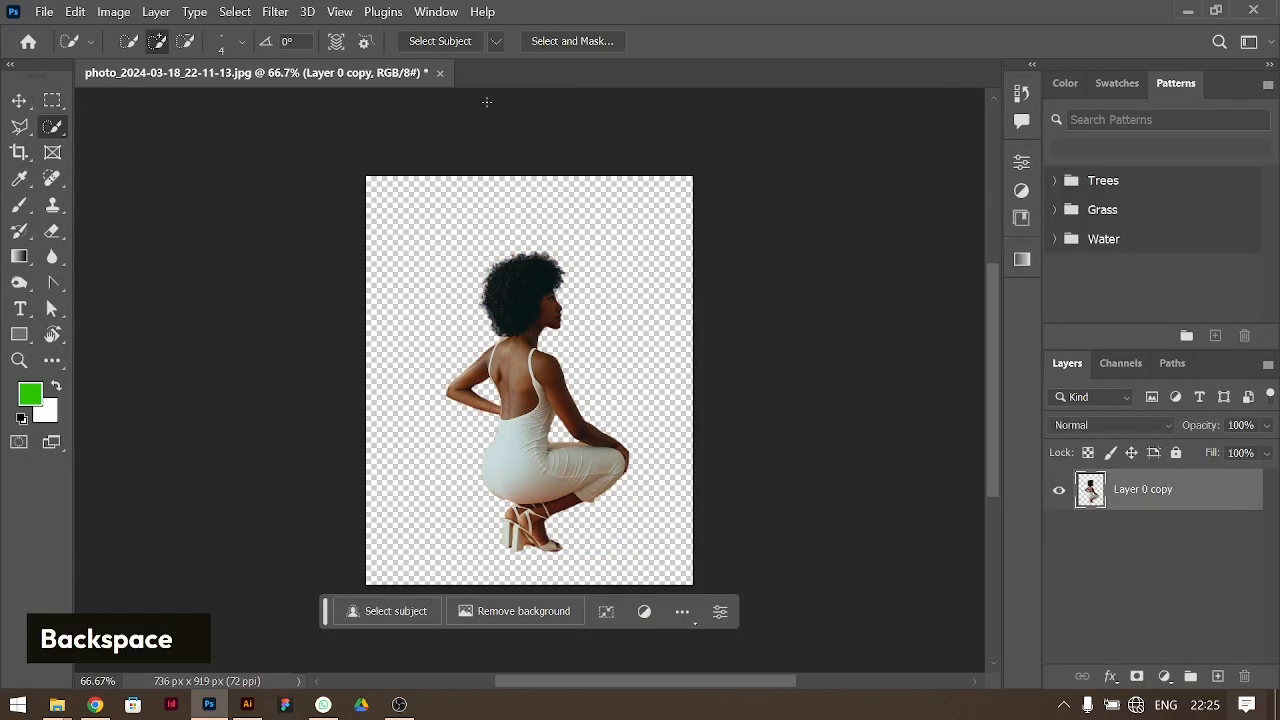
Step: Apply a Shadows/Highlights adjustment to the cutout with the shadows amount at 29% and highlights at 0%
click(114, 11)
mouse_move(166, 54)
click(400, 380)
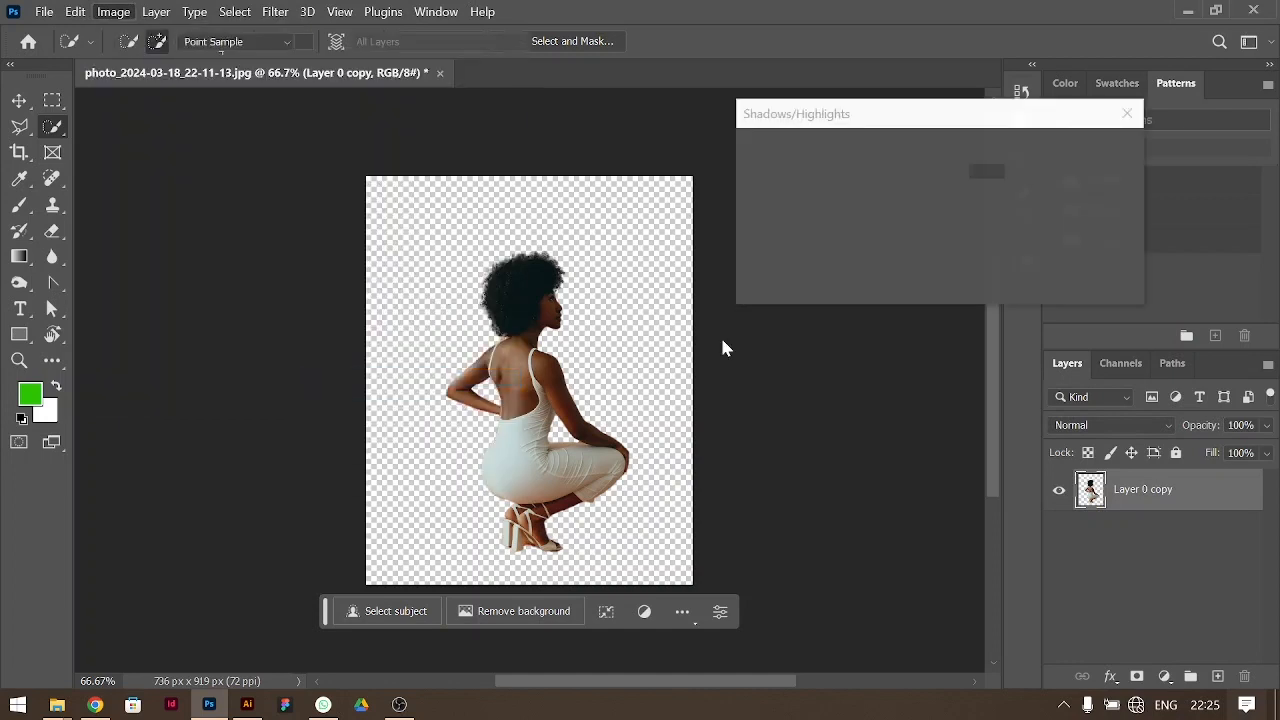
drag(789, 176, 783, 178)
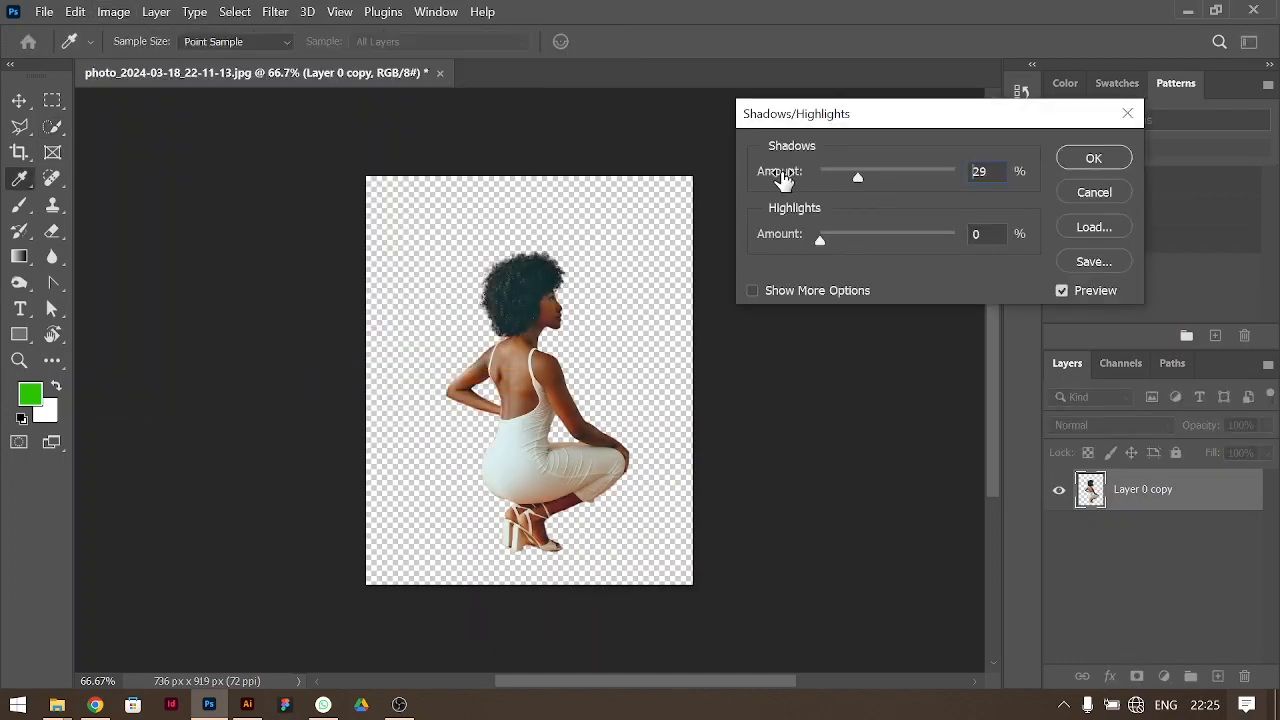
click(1090, 160)
key(w)
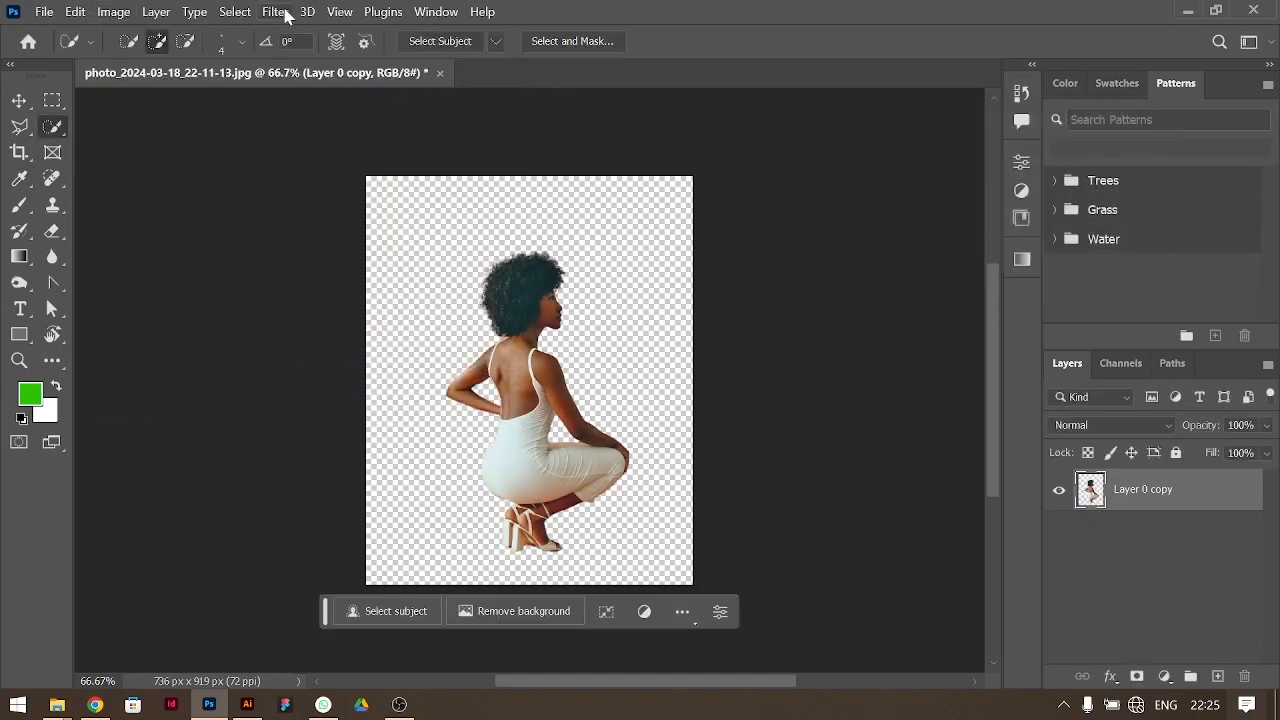
Step: Start a Camera Raw filter on the cutout with exposure +0.17, clarity +33 and dehaze +12
click(276, 12)
click(318, 148)
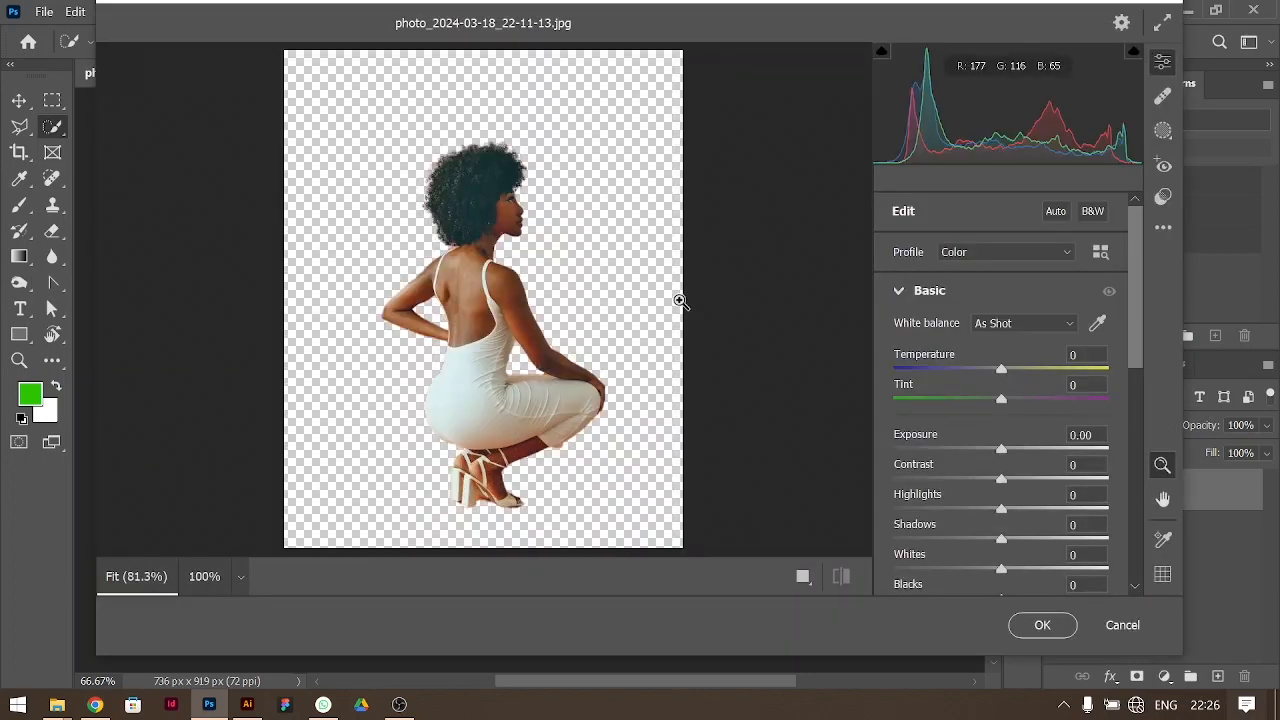
drag(919, 435, 923, 436)
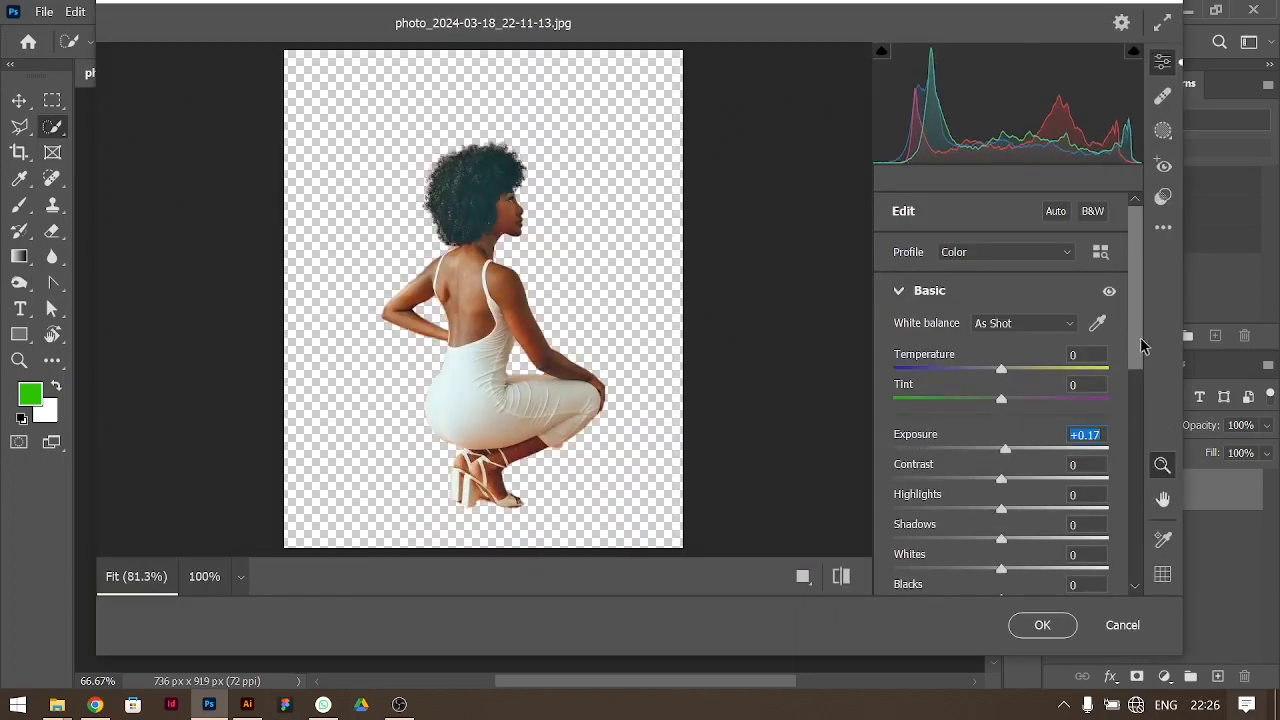
drag(1143, 342, 1145, 417)
drag(909, 484, 942, 499)
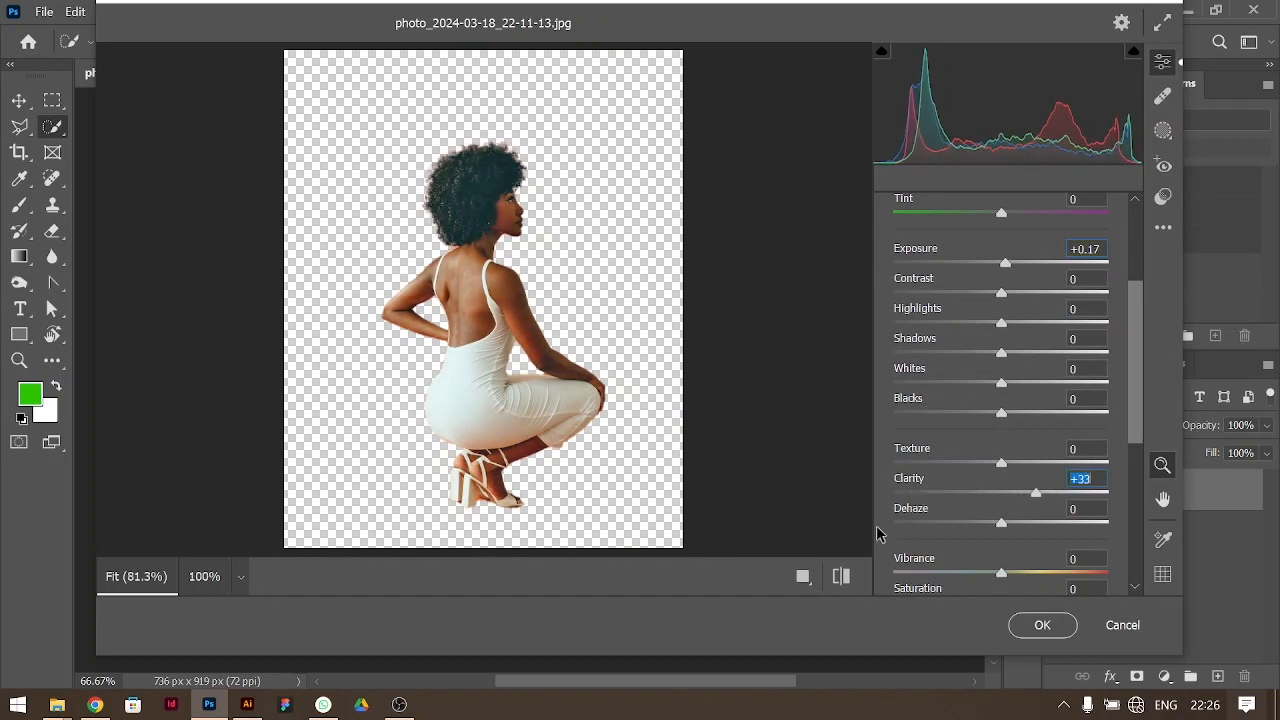
drag(911, 511, 920, 521)
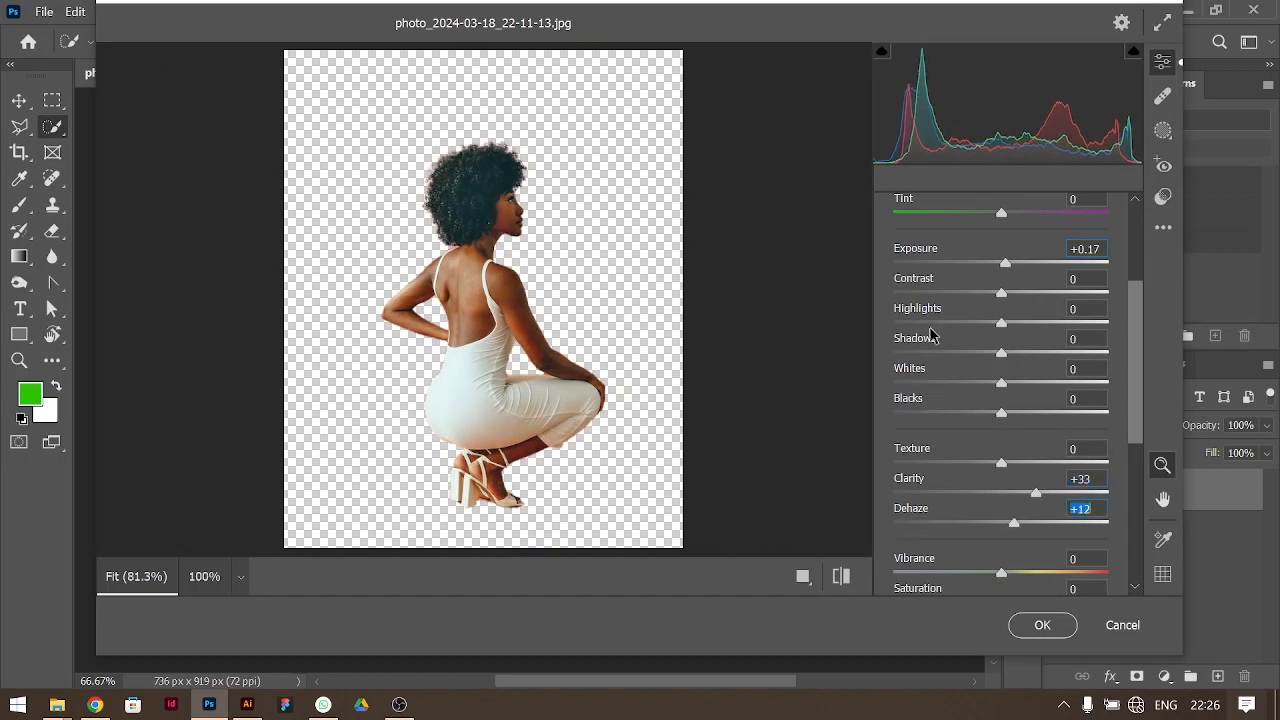
Step: Set shadows to +31, highlights +11, contrast -3 and whites +9, reduce clarity to about +20 or slightly less, and apply the filter
drag(918, 341, 946, 347)
drag(912, 479, 900, 483)
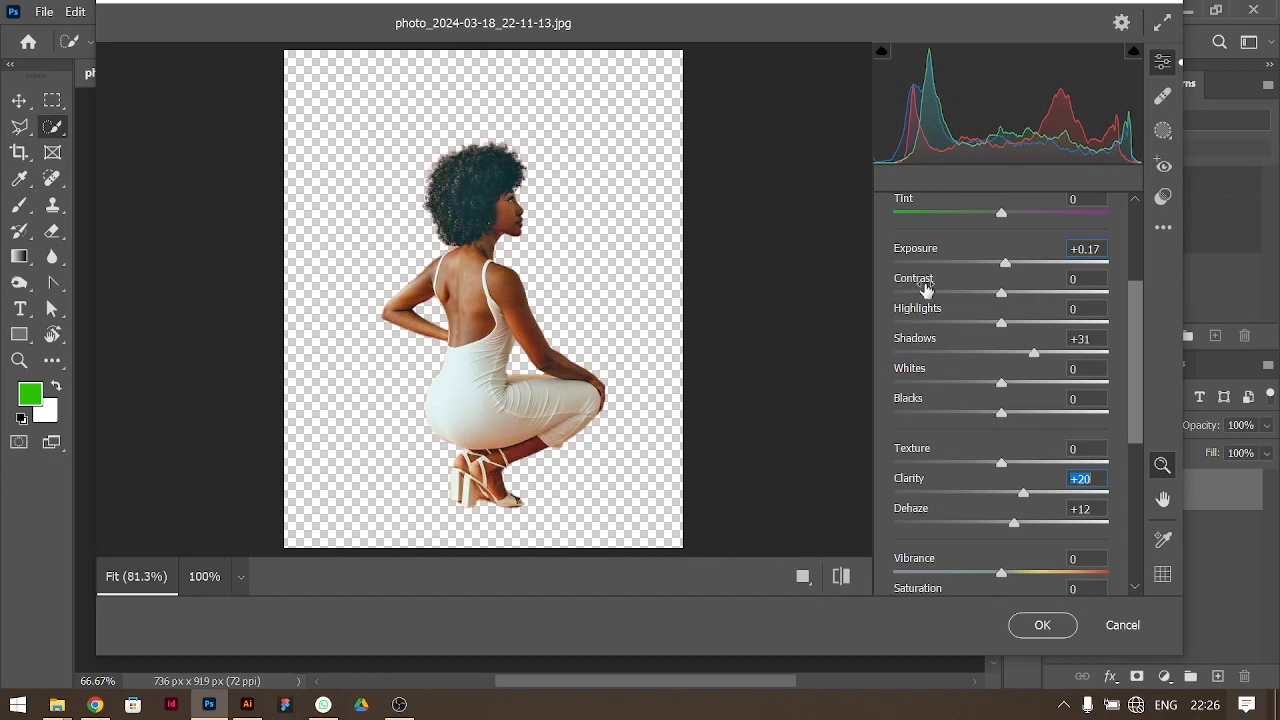
drag(918, 309, 922, 283)
drag(915, 376, 925, 377)
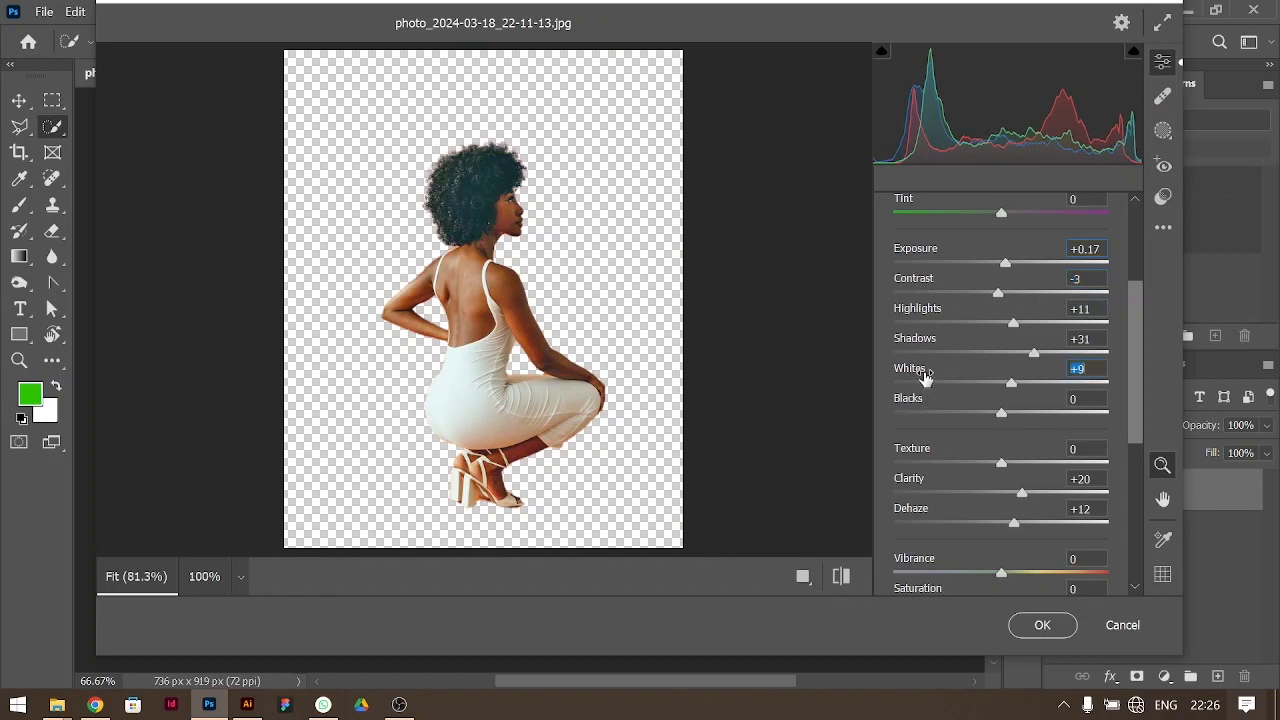
drag(918, 494, 908, 489)
click(1025, 636)
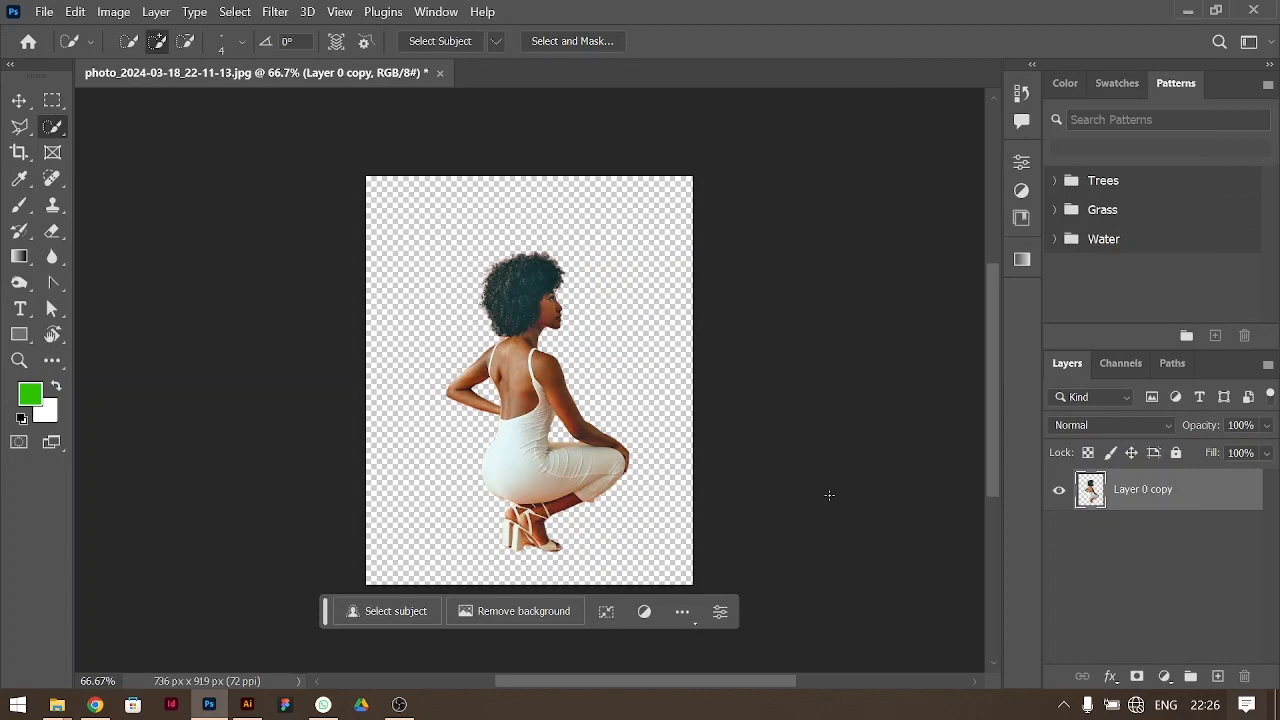
Step: Scale the cutout woman up to about 114% and centre her on the canvas
click(19, 101)
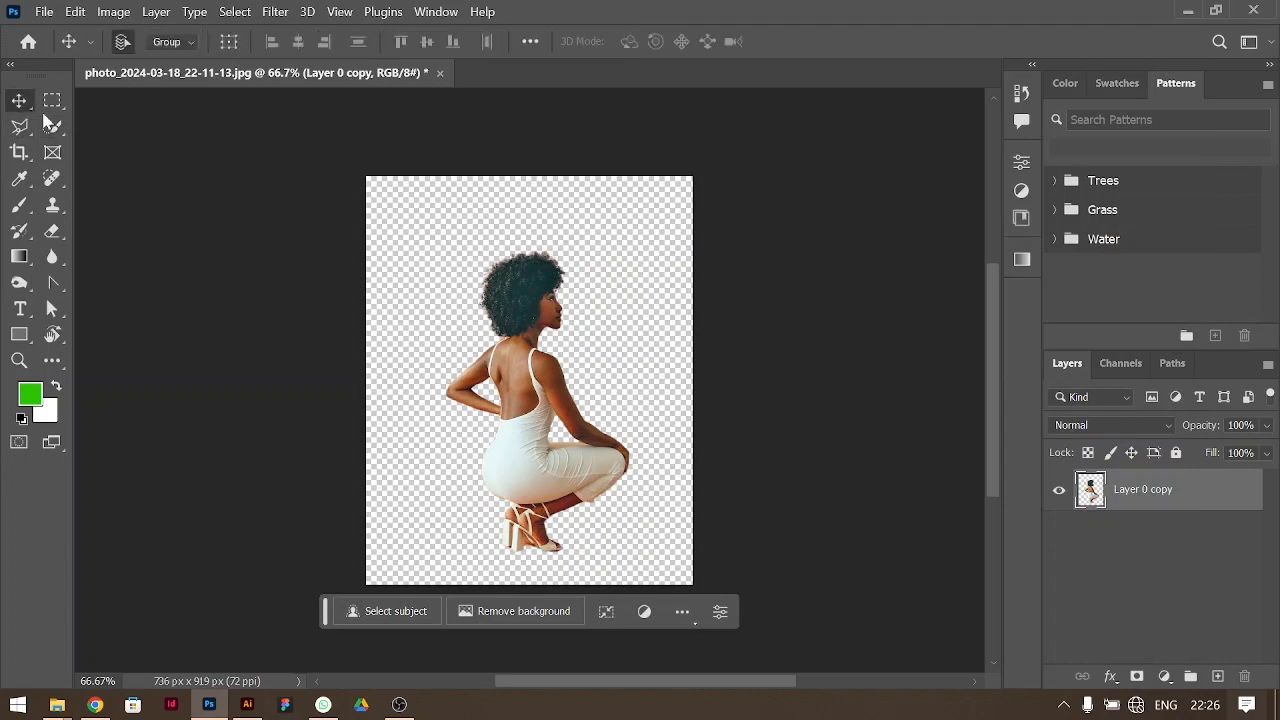
key(ctrl+t)
drag(537, 249, 546, 232)
drag(532, 331, 525, 309)
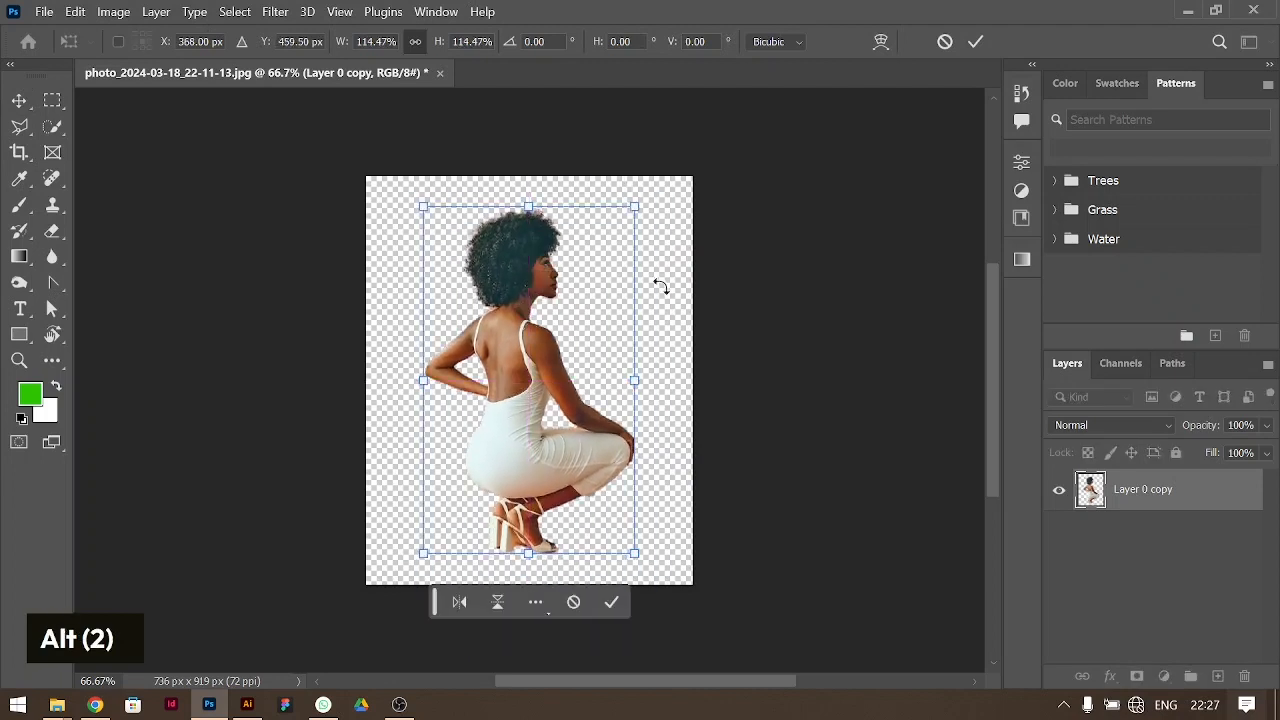
key(Return)
Step: Export the cutout as a transparent PNG named photo_2024-03-18_22-11-13 into the PNGs folder in Downloads
key(ctrl+alt+shift+w)
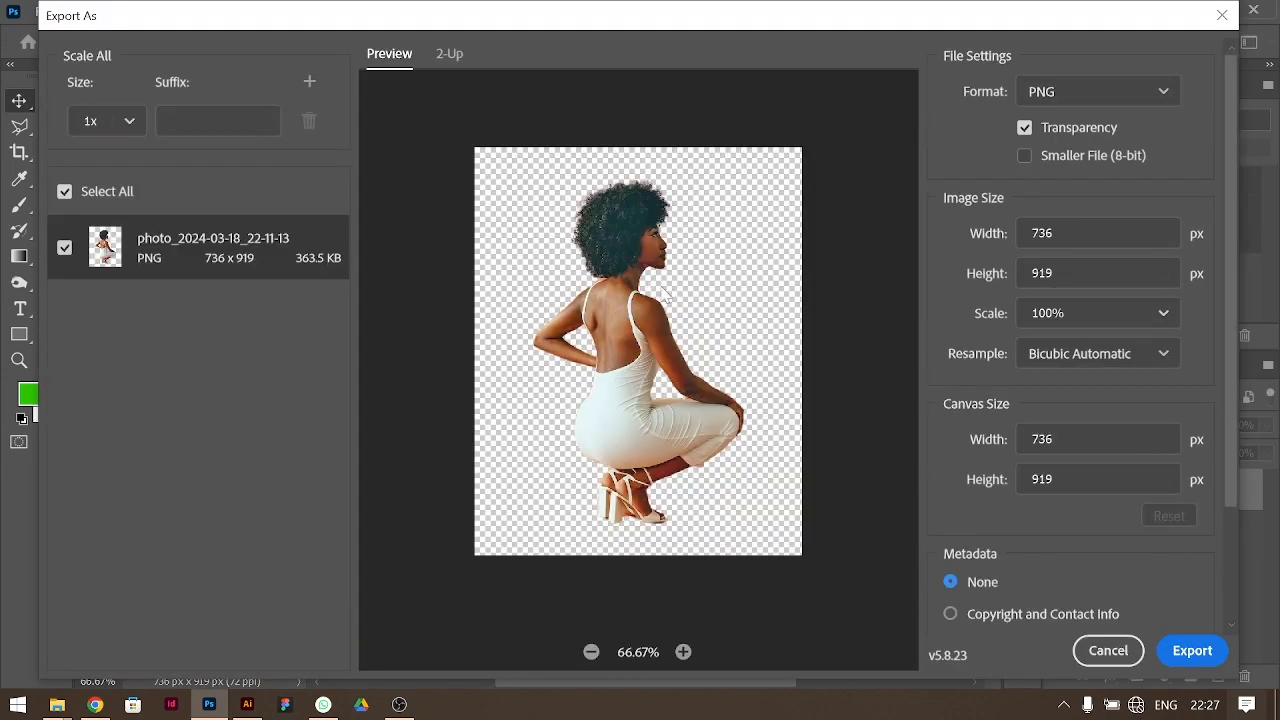
click(1192, 651)
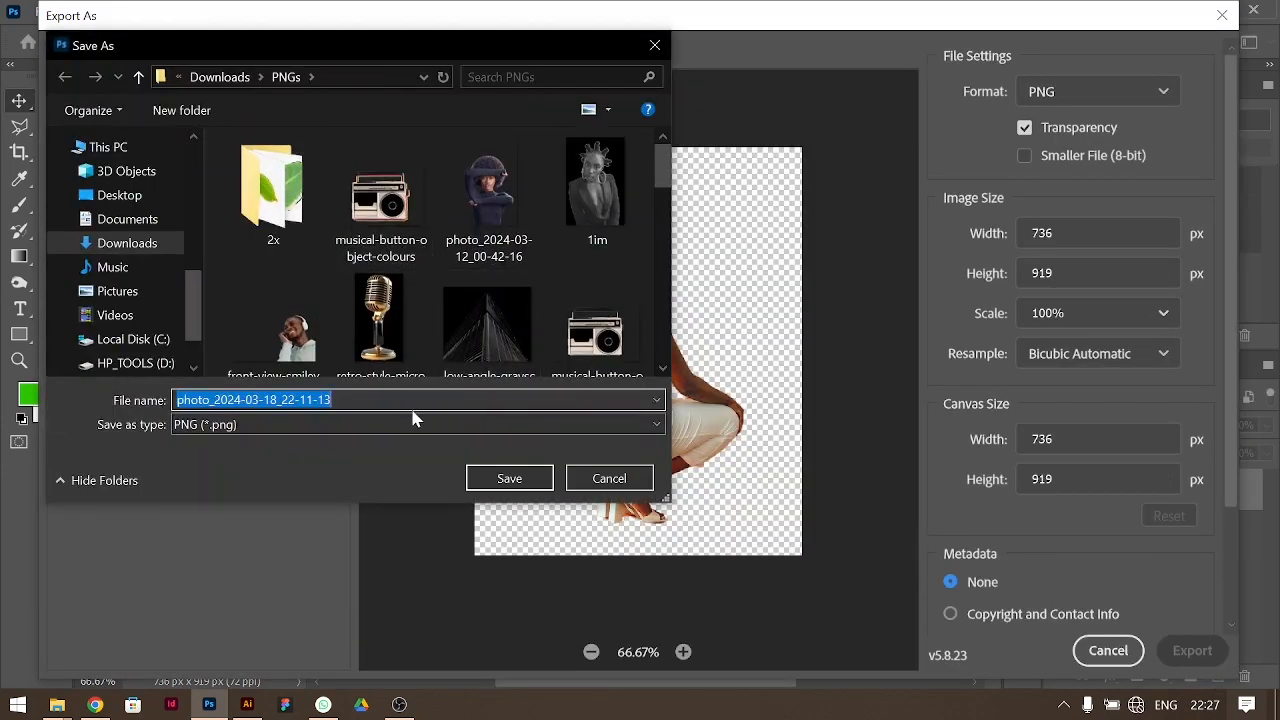
key(shift)
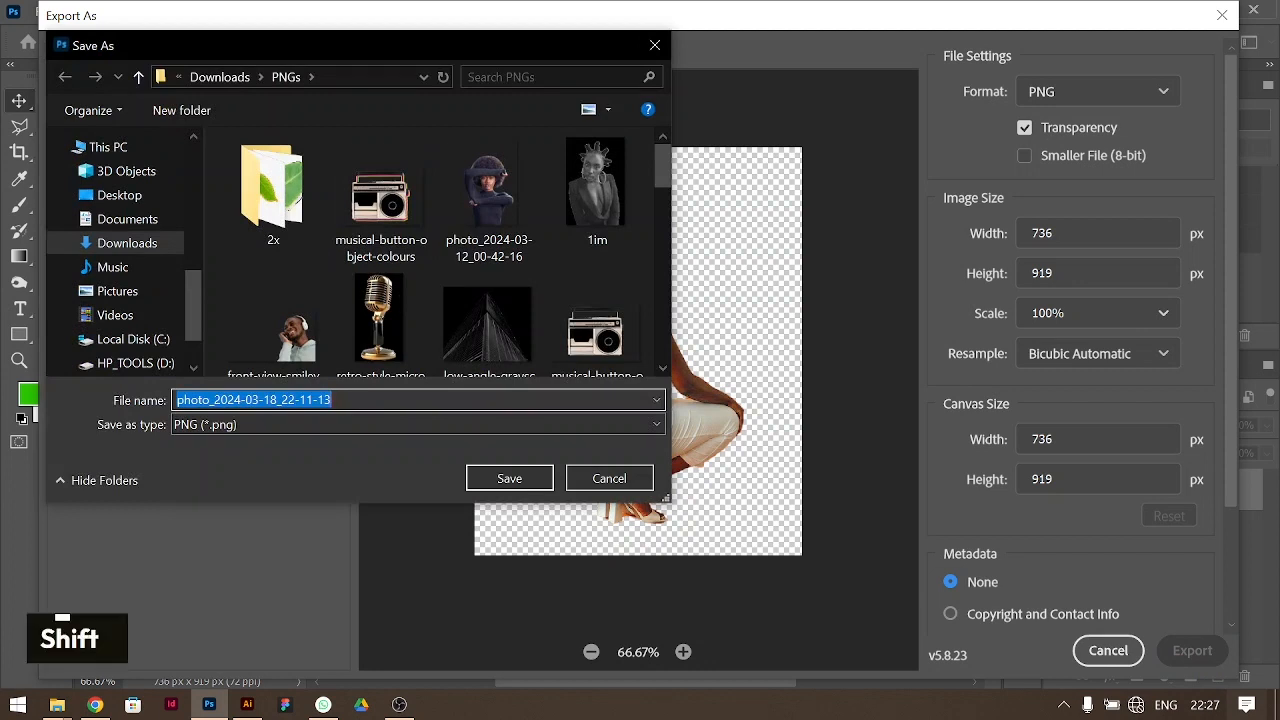
click(509, 478)
Step: Switch to Illustrator, relink the placed photo to the exported PNG cutout, and move it onto the third artboard
click(247, 704)
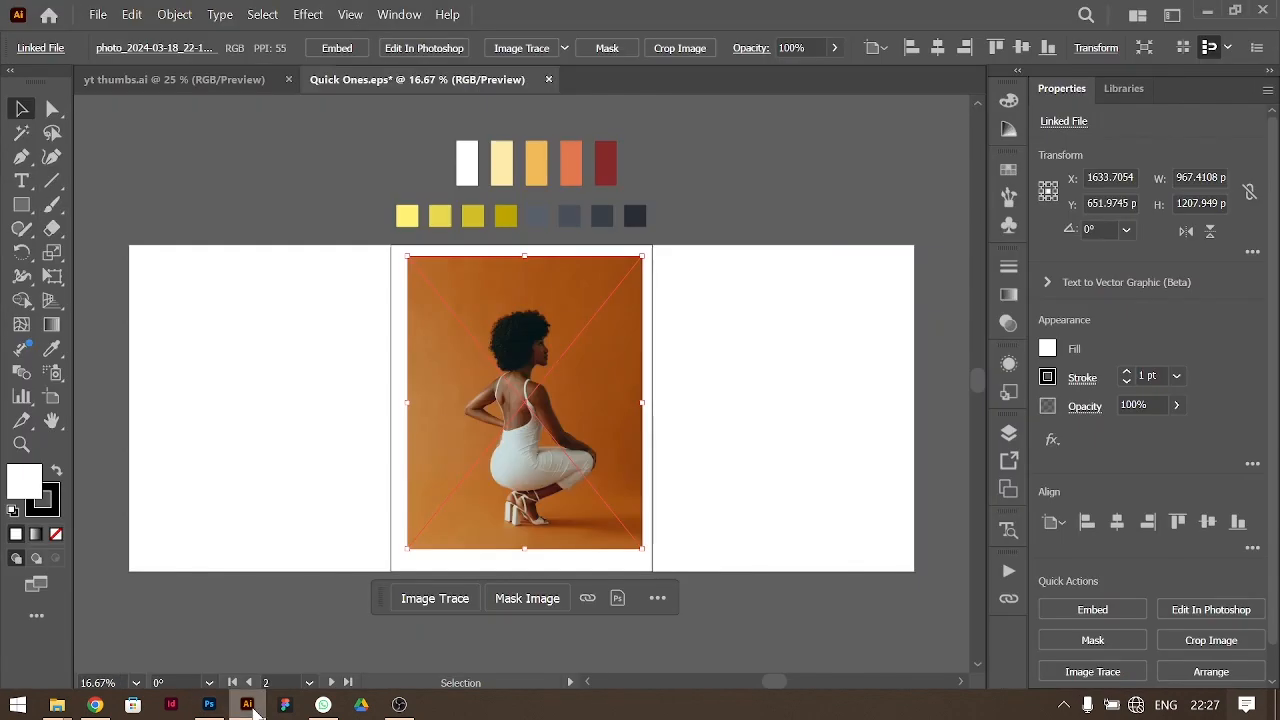
click(40, 48)
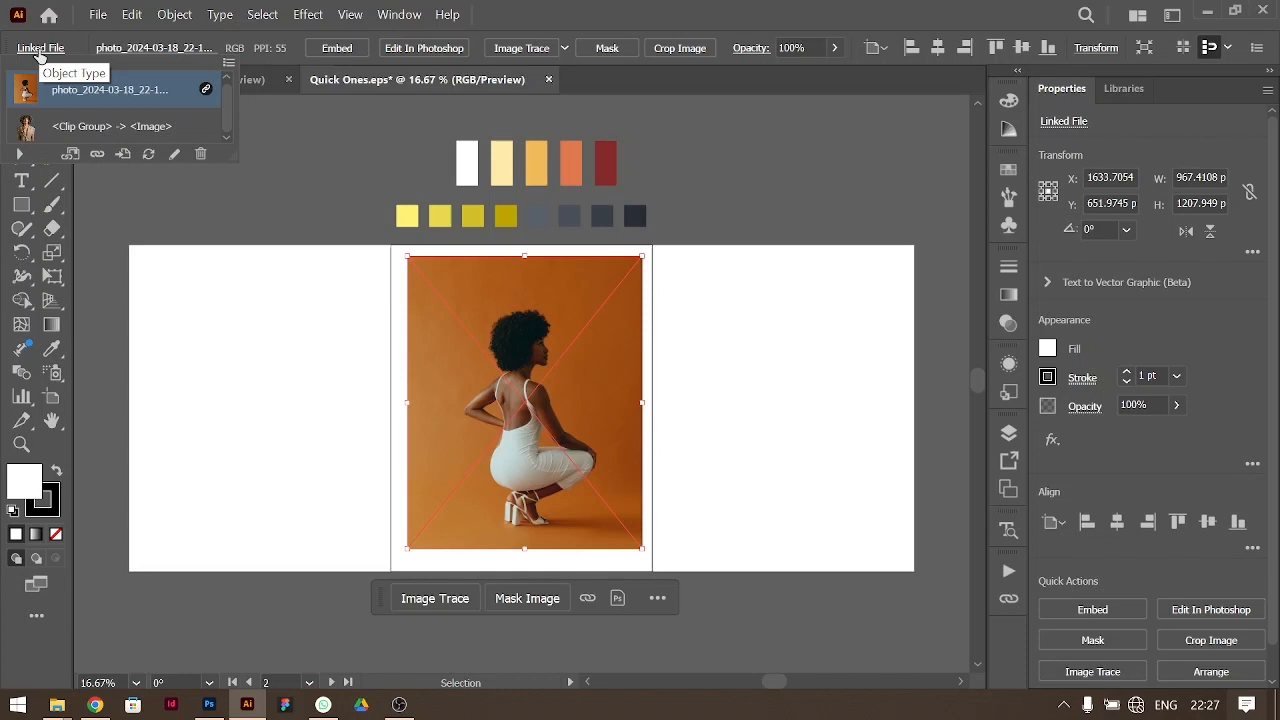
click(97, 154)
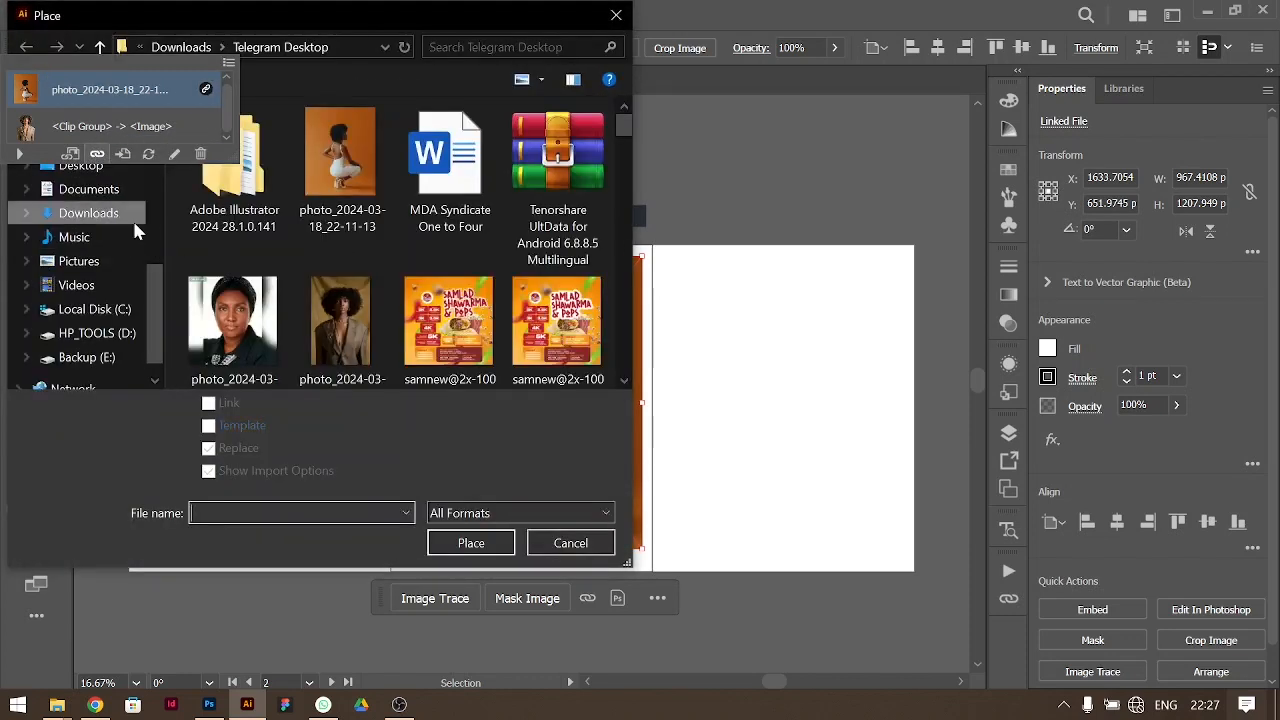
scroll(110, 220, up, 3)
double_click(330, 155)
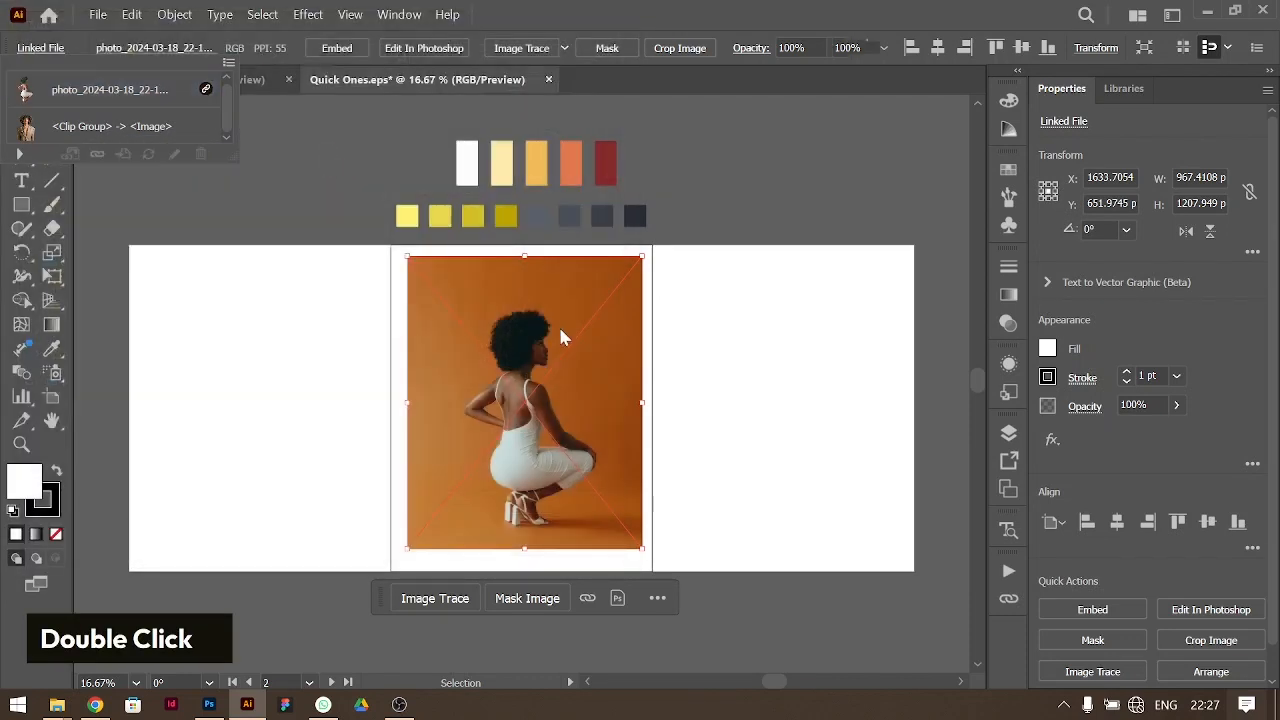
drag(522, 425, 788, 436)
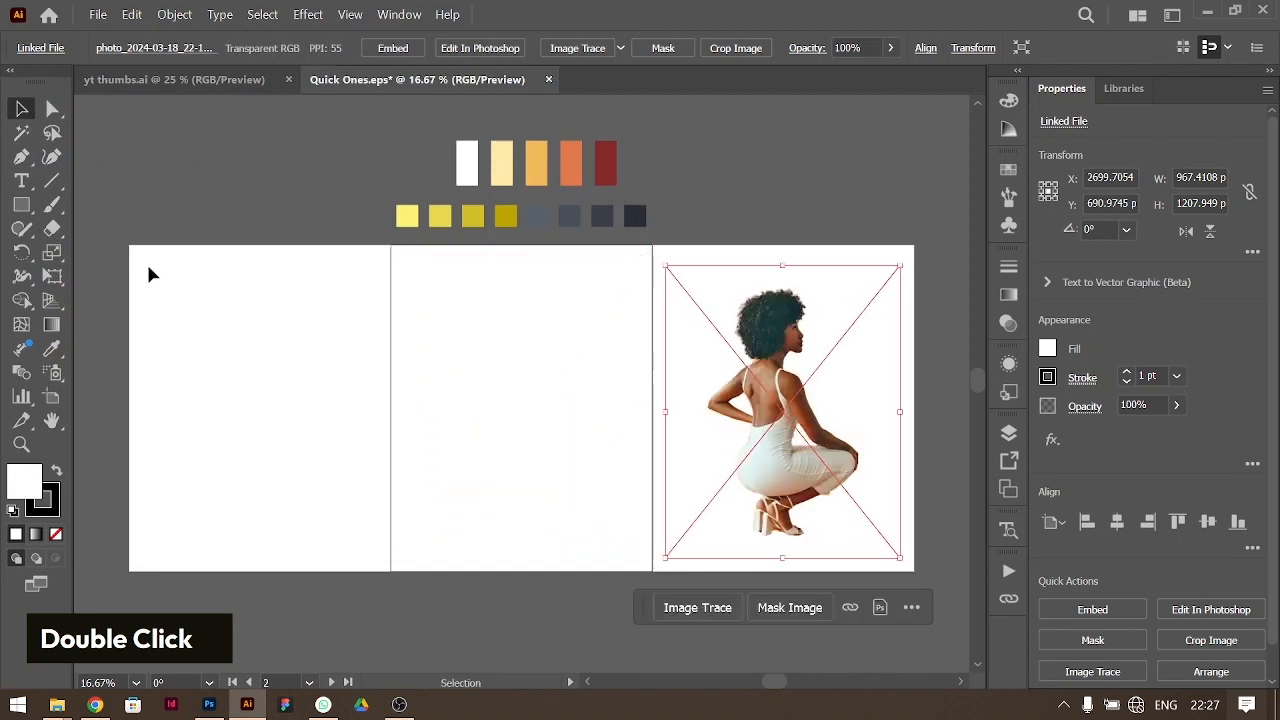
Step: Draw a rectangle of about 1079 x 1349 px over the middle artboard and fill it with the dark red swatch colour
click(21, 204)
drag(391, 244, 653, 571)
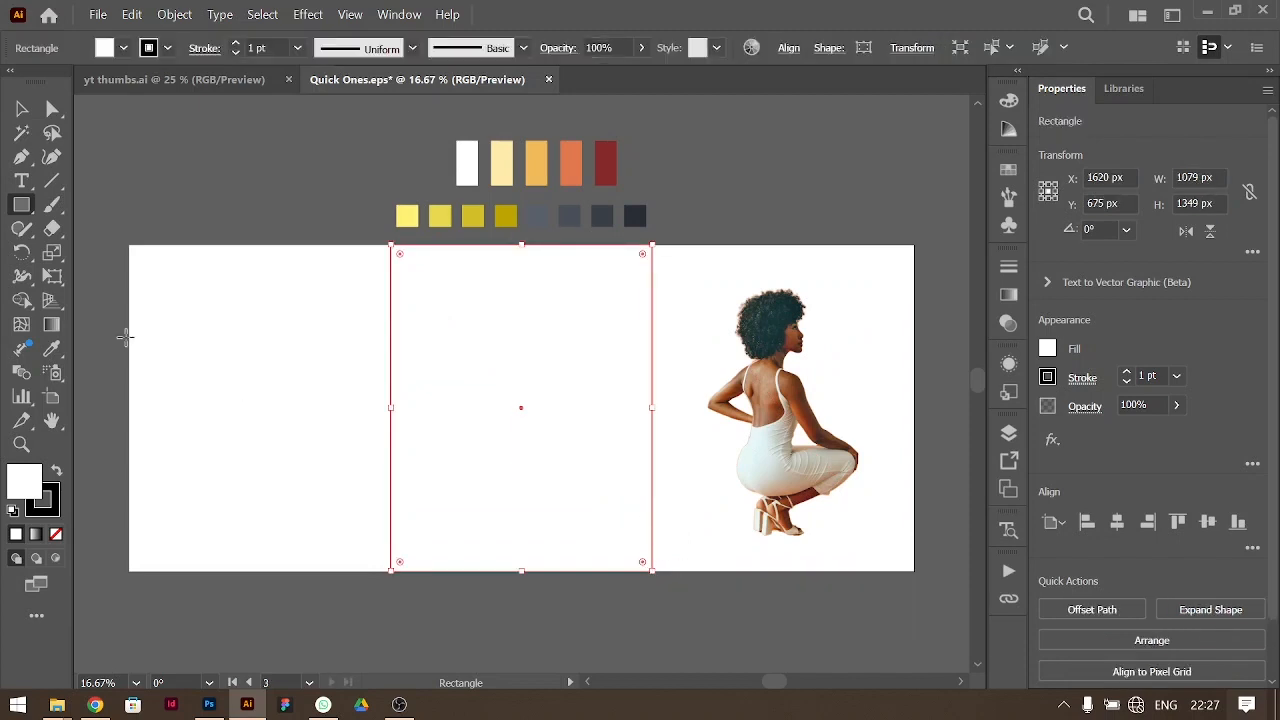
key(i)
click(605, 165)
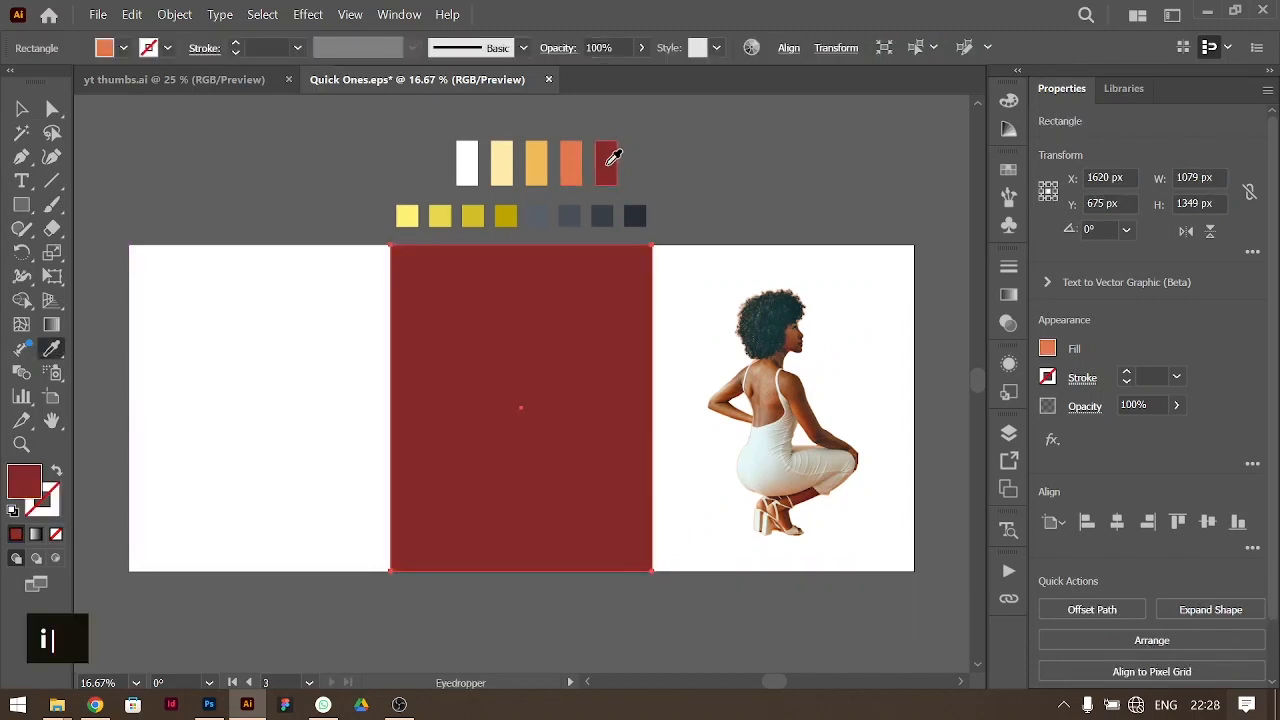
click(22, 109)
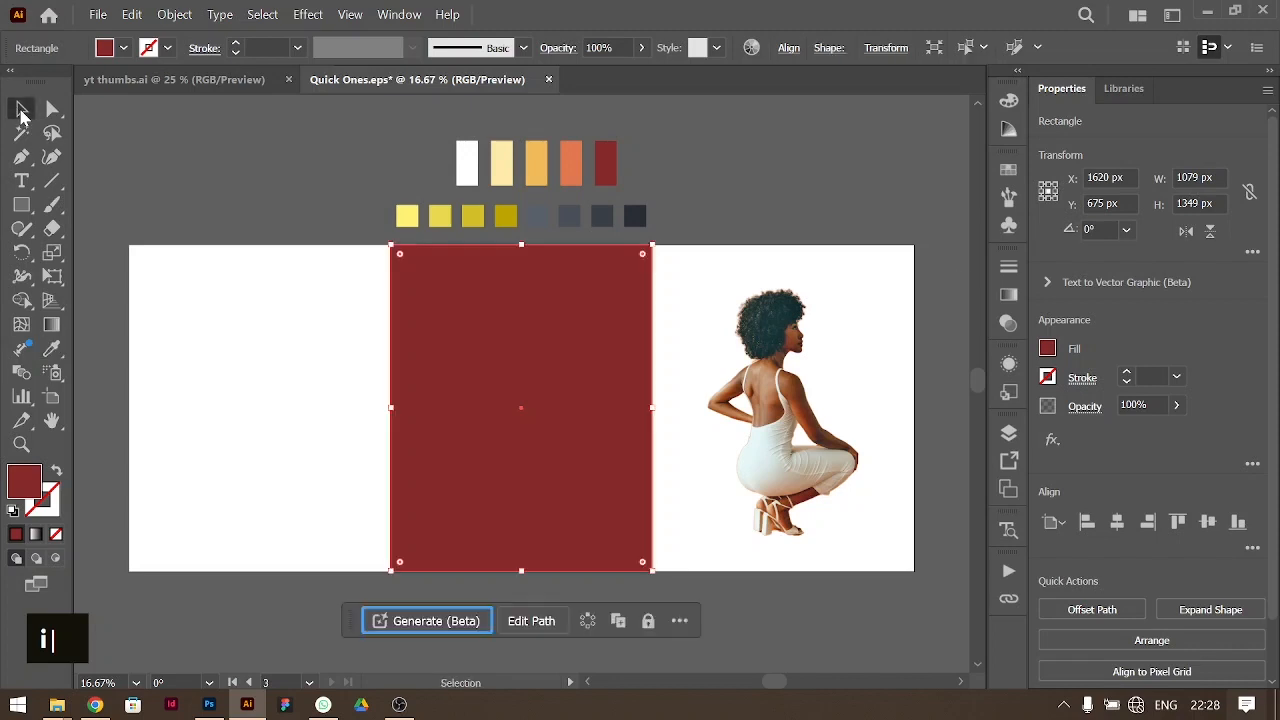
Step: Apply a freeform gradient to the rectangle, moving the upper-left colour stop inward and colouring it with the orange swatch
click(1012, 298)
click(905, 289)
drag(416, 277, 489, 361)
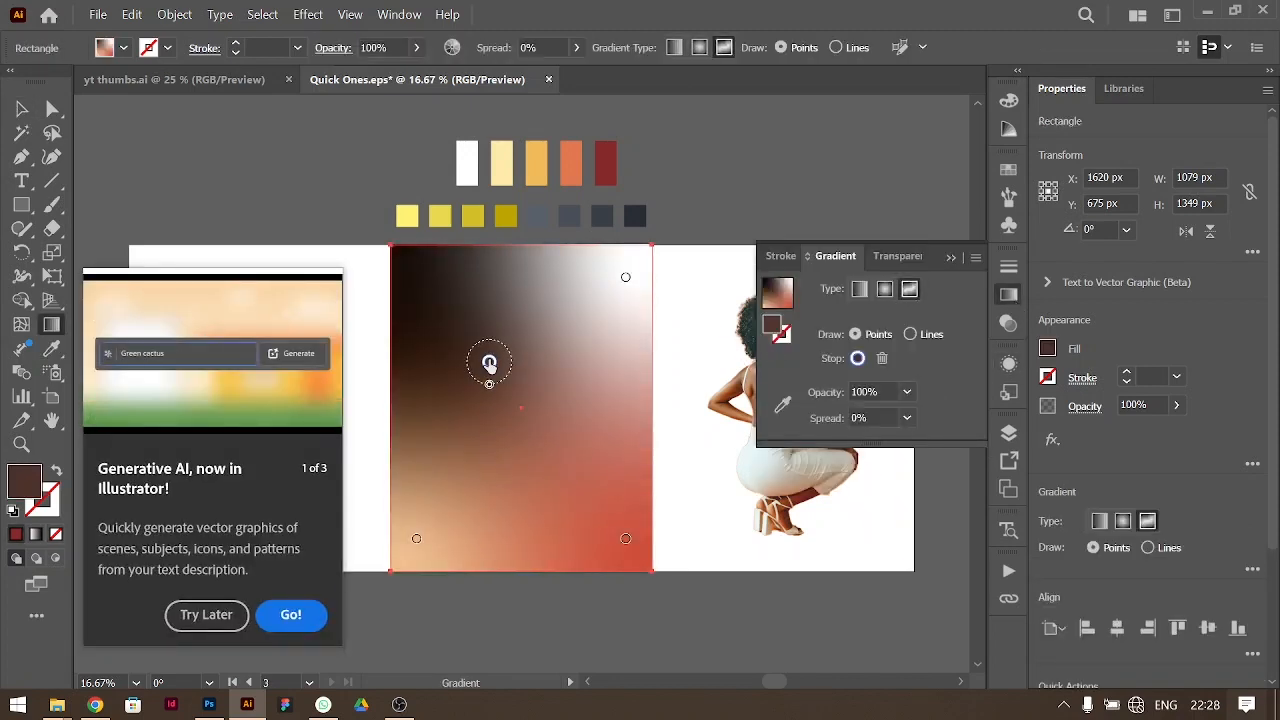
click(782, 404)
click(582, 172)
Step: Colour the gradient's upper-right and lower-left stops with the dark red swatch
click(625, 277)
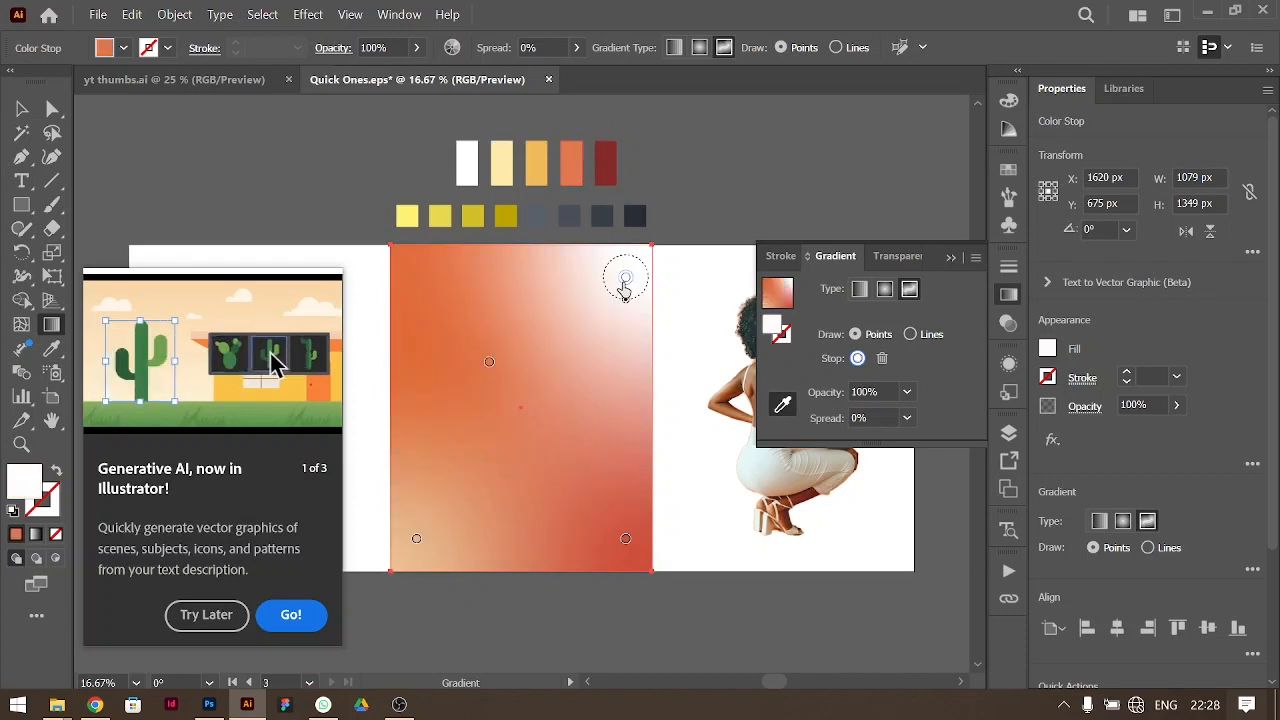
click(611, 177)
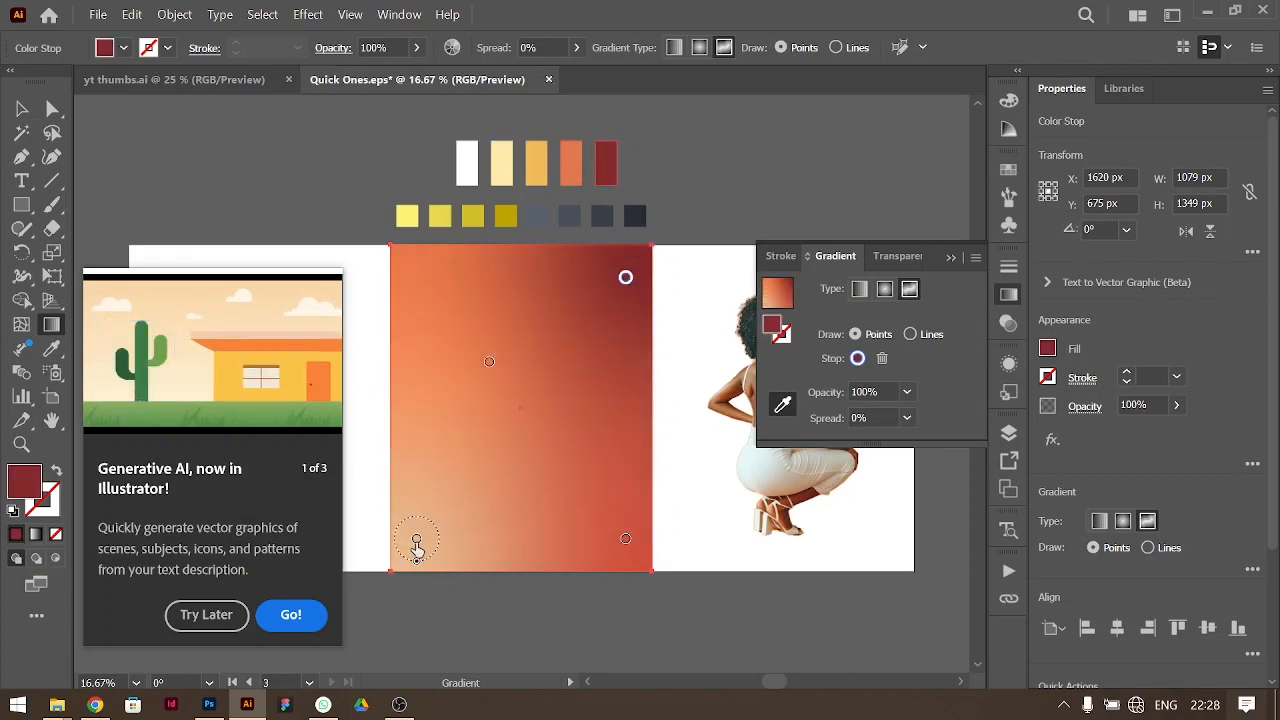
click(605, 162)
Step: Swap the two lower gradient stops, placing the lighter red one at the rectangle's lower left and the dark red one at its lower right
click(625, 539)
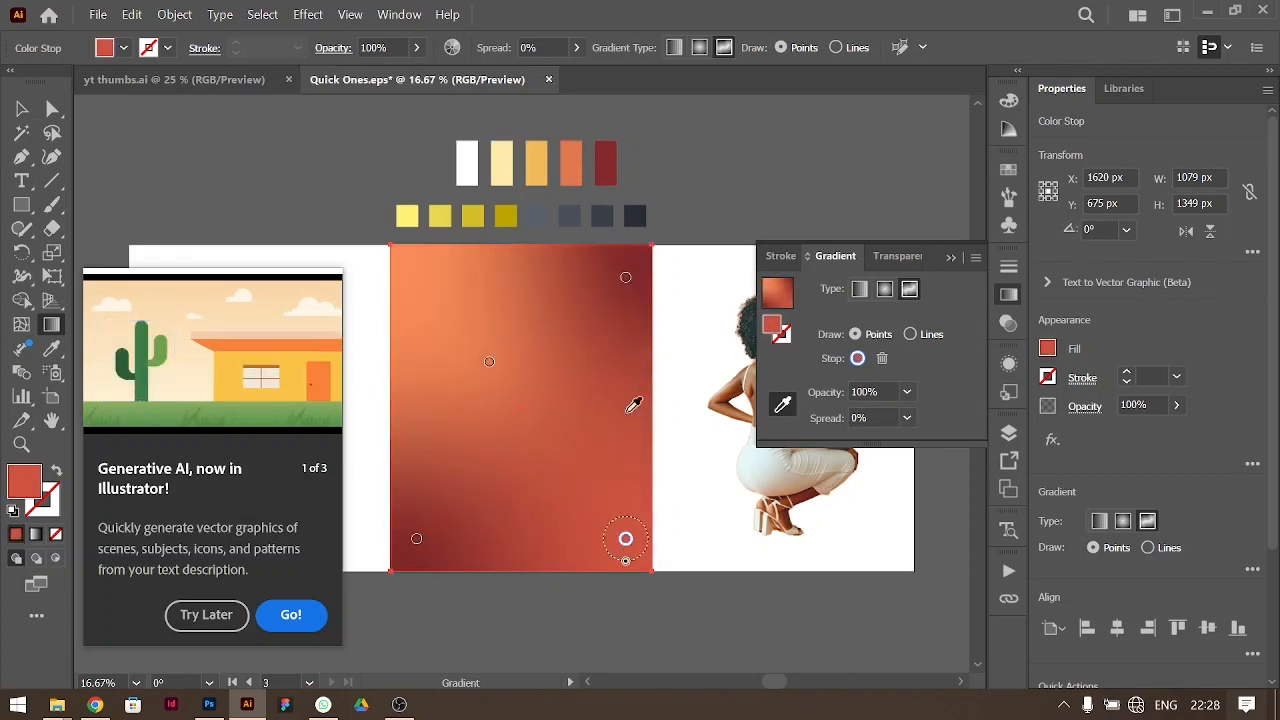
drag(625, 540, 576, 455)
drag(416, 538, 564, 518)
drag(576, 466, 441, 492)
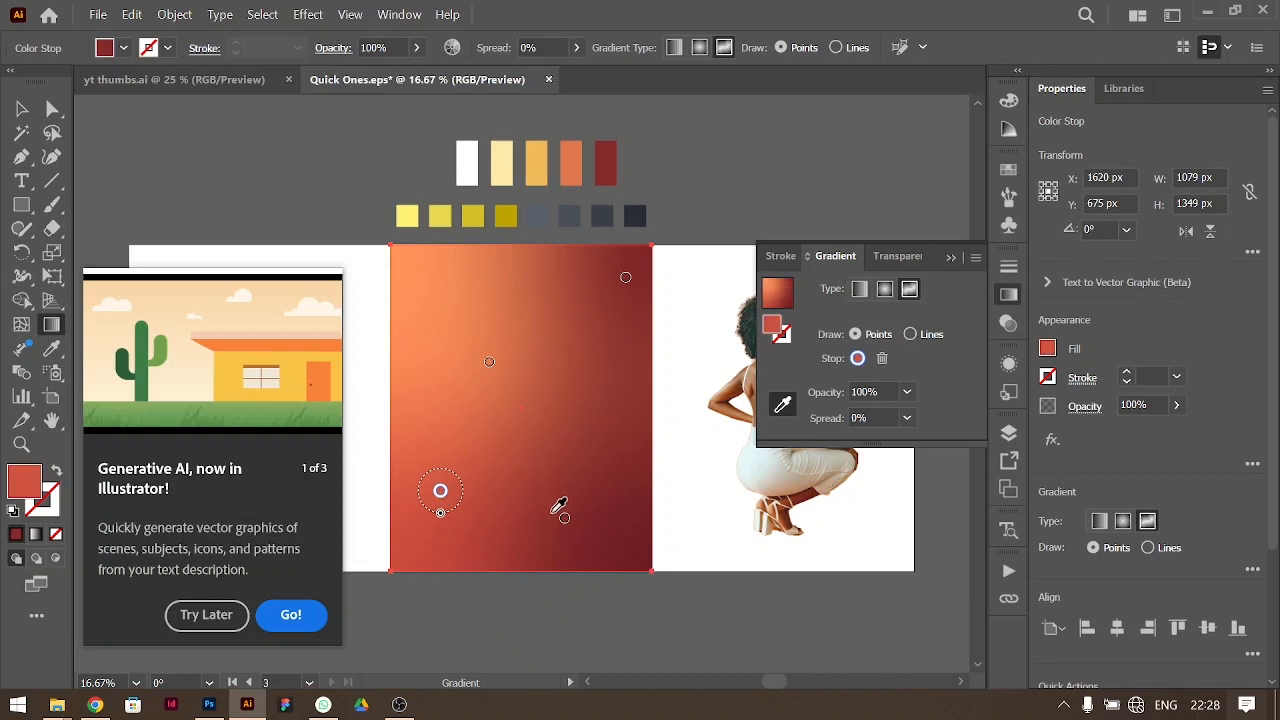
click(580, 503)
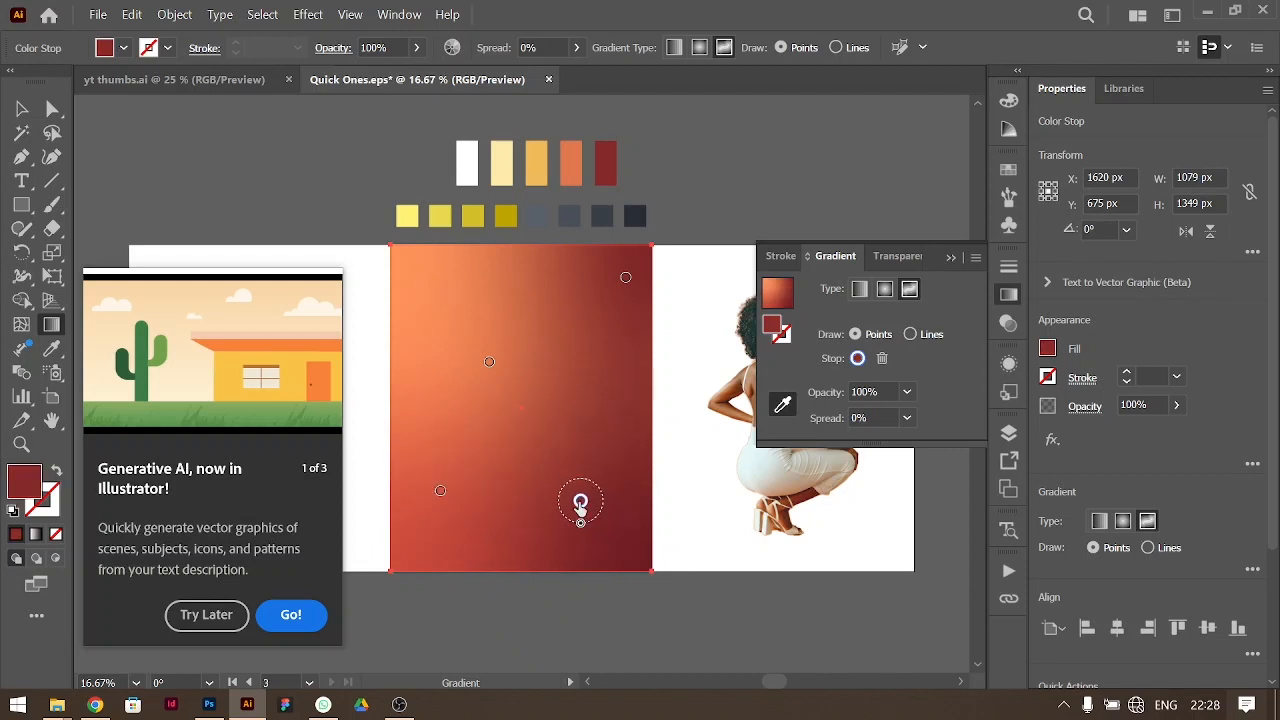
double_click(580, 503)
click(323, 343)
click(325, 309)
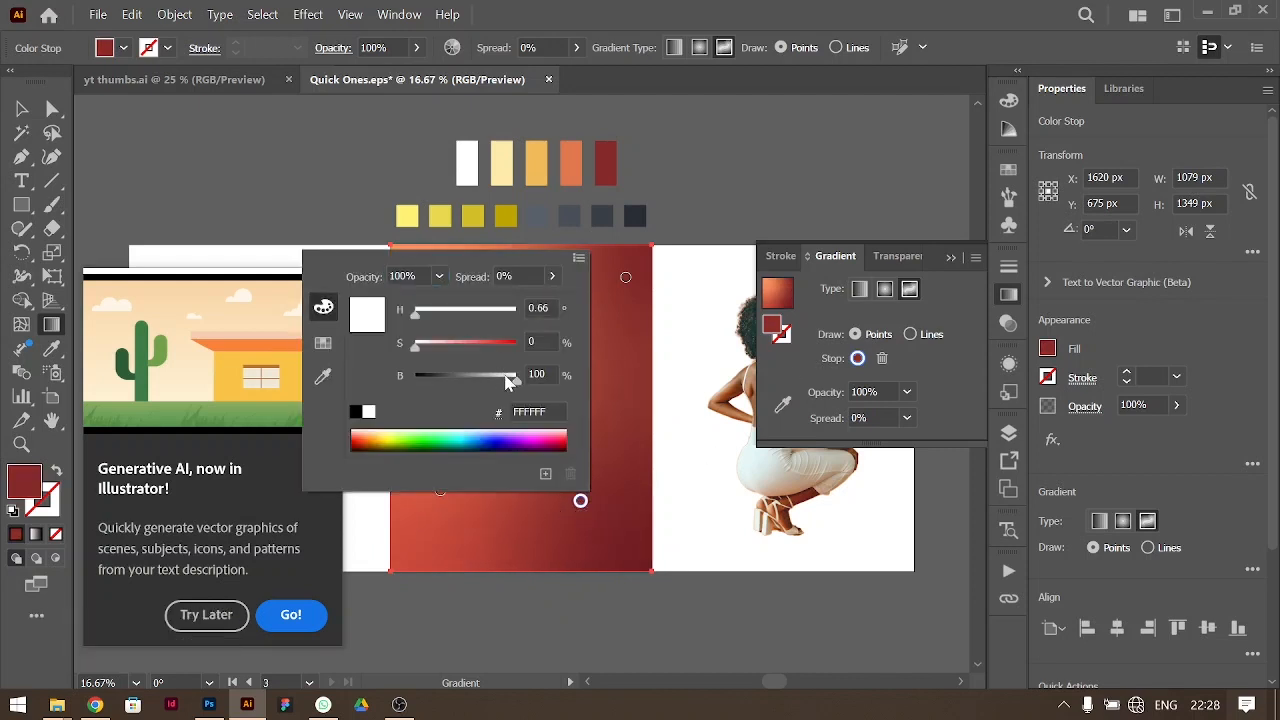
click(715, 9)
Step: Move the gradient's lower-right dark red colour stop closer to the rectangle's corner and finish editing the gradient
drag(580, 507, 603, 538)
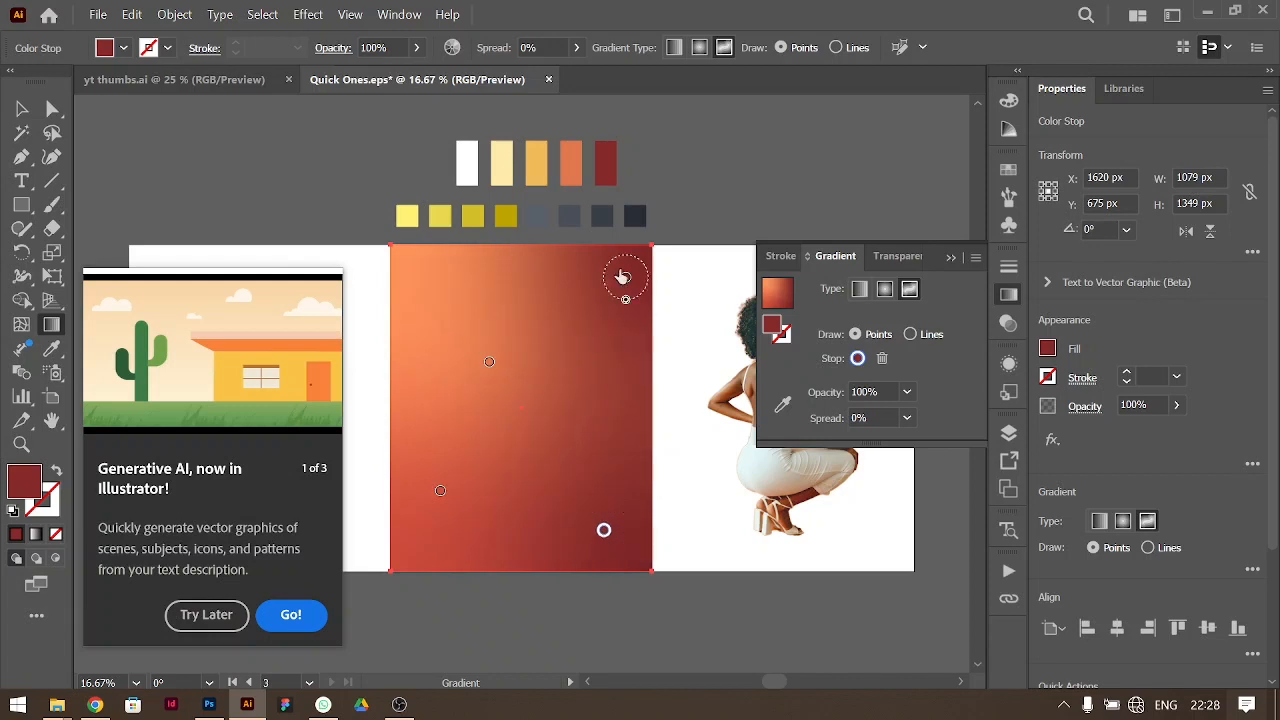
key(v)
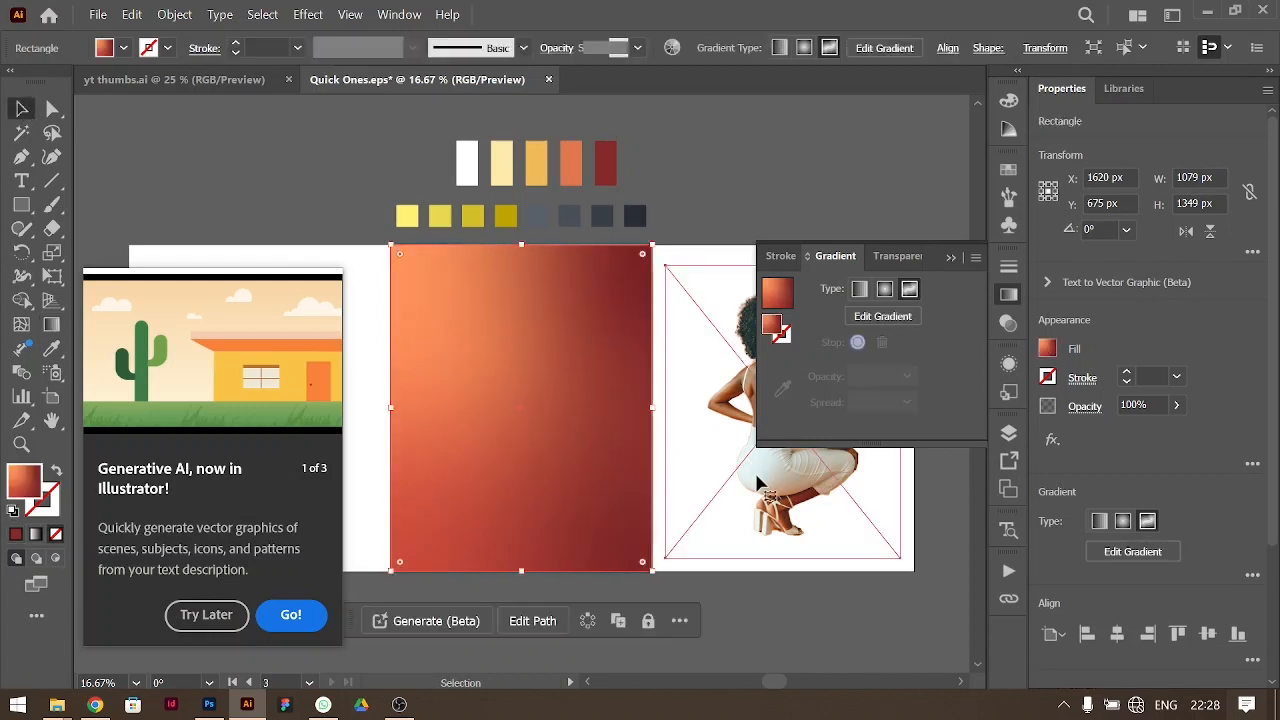
Step: Bring the woman cutout to the front and move it onto the gradient rectangle
click(757, 484)
key(ctrl+shift+bracketright)
drag(757, 484, 500, 497)
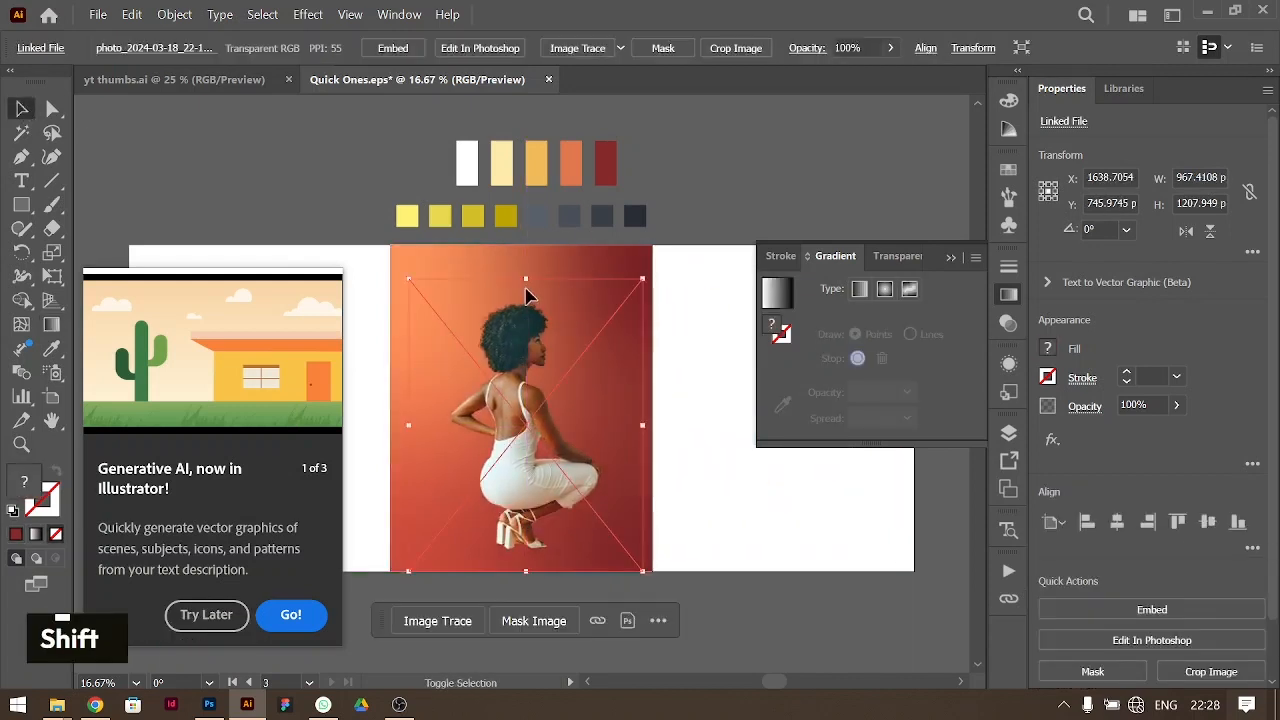
Step: Scale the woman cutout down to about 778 x 972 px and position it in the lower middle of the gradient rectangle
drag(527, 280, 527, 336)
mouse_move(526, 434)
mouse_down()
mouse_move(547, 420)
mouse_move(536, 418)
mouse_up()
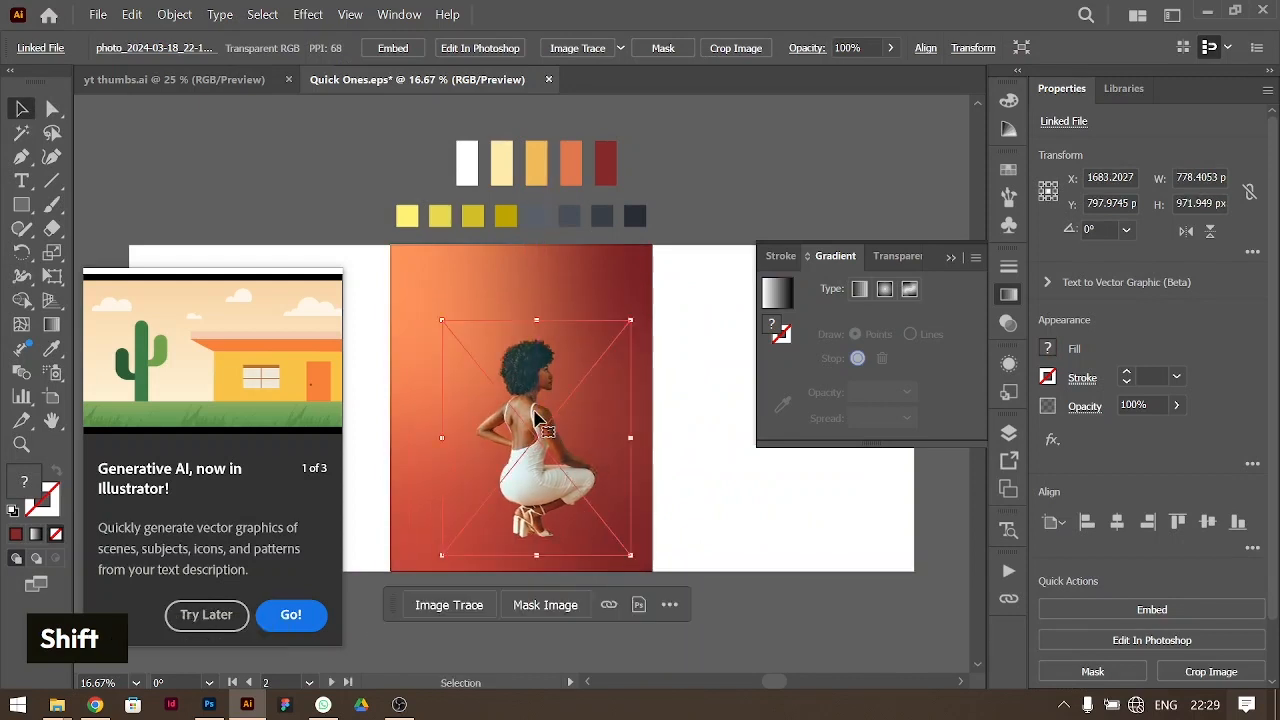
key(ctrl+equal)
scroll(536, 418, up, 1)
click(948, 254)
drag(595, 425, 576, 415)
Step: Draw a flat freehand outline around the woman's shoes with the Pencil tool, extending to the right, about 421 x 62 px
key(ctrl+equal)
scroll(592, 394, down, 1)
click(51, 157)
right_click(21, 228)
click(100, 253)
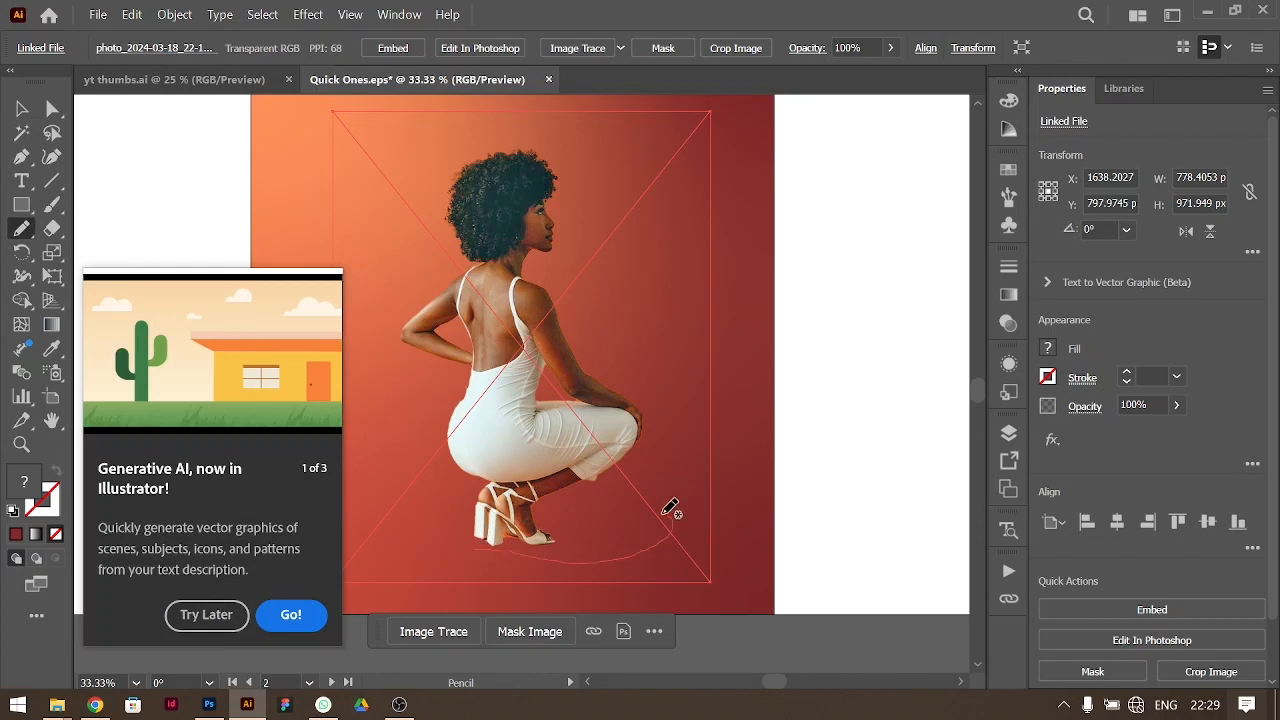
drag(490, 548, 488, 546)
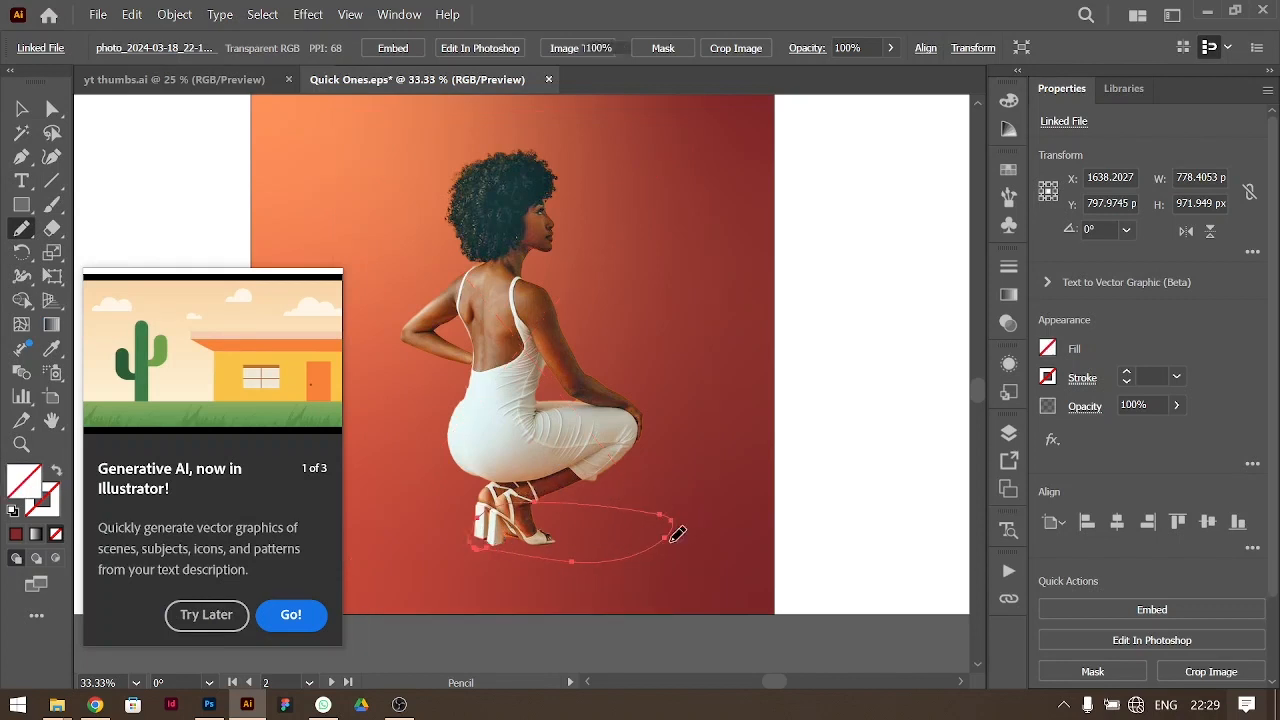
key(v)
drag(570, 502, 584, 555)
Step: Fill the freehand outline with black and send it behind the woman cutout
click(1047, 348)
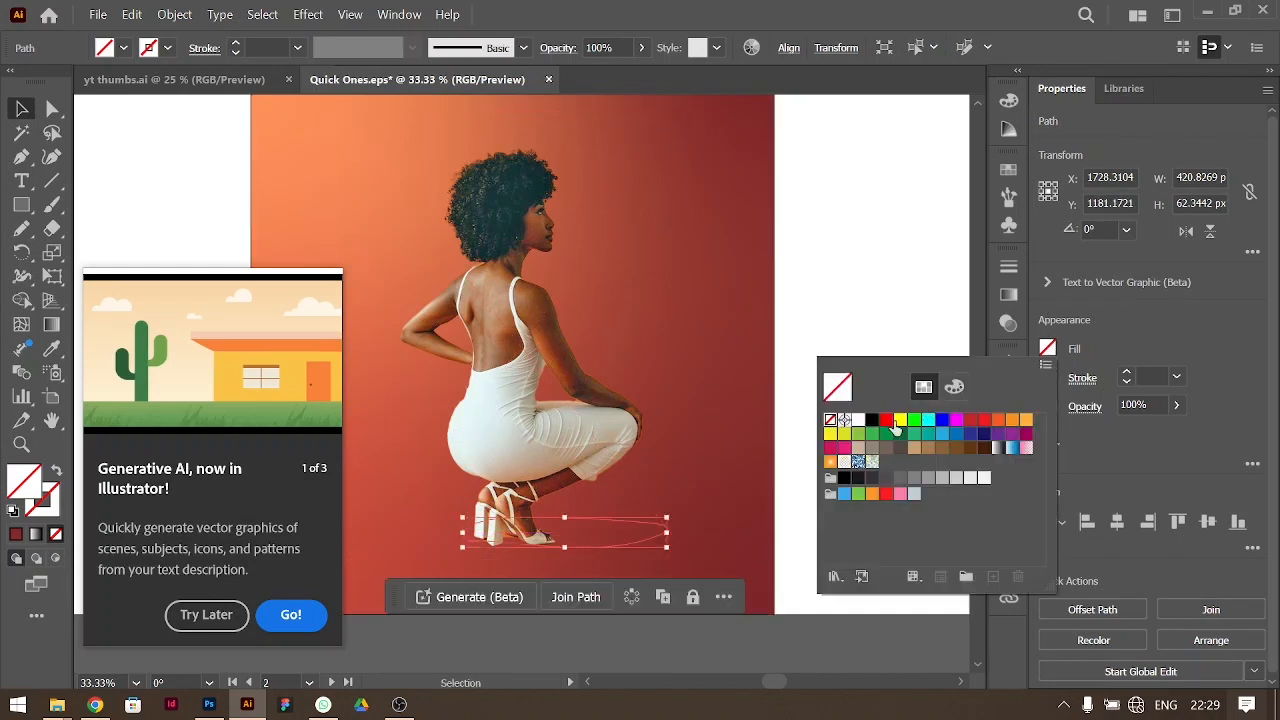
click(875, 420)
key(ctrl+bracketleft)
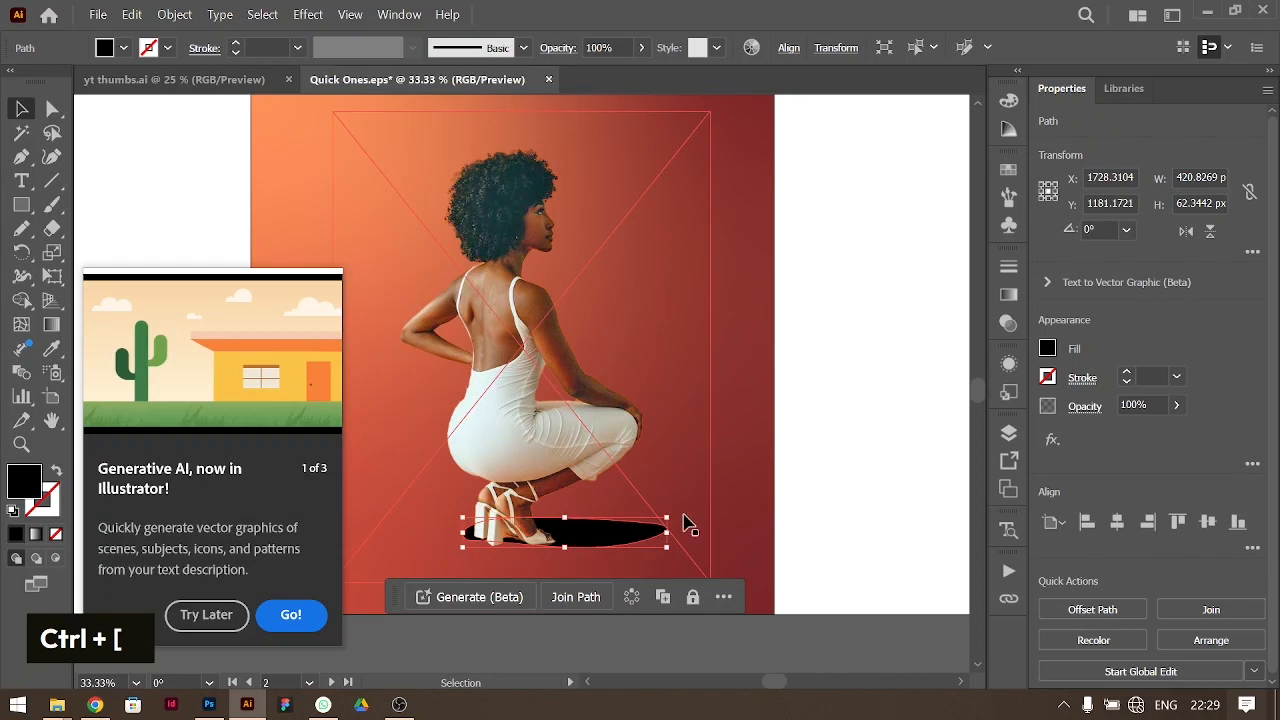
Step: Flatten the black shadow shape to a height of 37 px and nudge it to sit under the shoe soles
mouse_move(673, 513)
mouse_down()
mouse_move(674, 500)
mouse_move(681, 511)
mouse_up()
mouse_move(565, 549)
mouse_down()
mouse_move(569, 523)
mouse_move(566, 537)
mouse_up()
key(shift+Up)
key(Left)
key(Down)
key(Down)
key(Down)
key(Down)
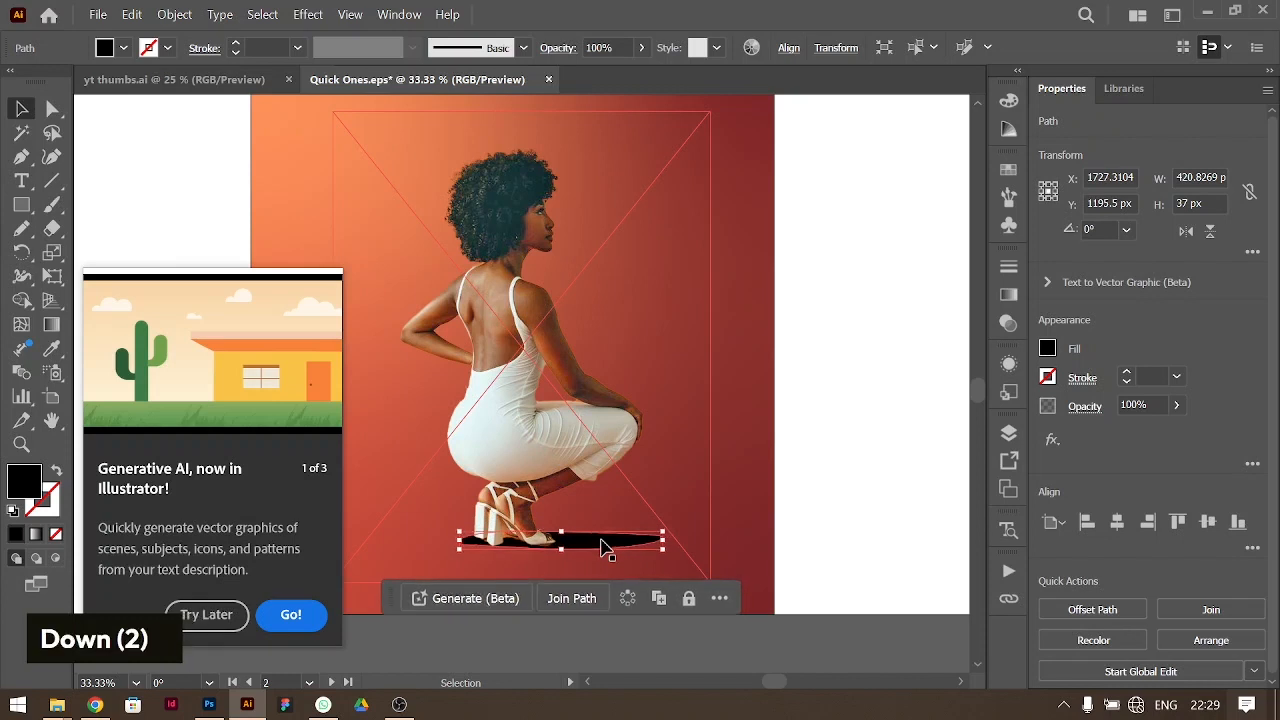
Step: Lower the black shadow shape's opacity to 20%
click(1135, 404)
key(shift+Down)
key(shift+Down)
key(shift+Down)
key(shift+Down)
key(shift+Down)
key(shift+Down)
key(shift+Down)
key(shift+Down)
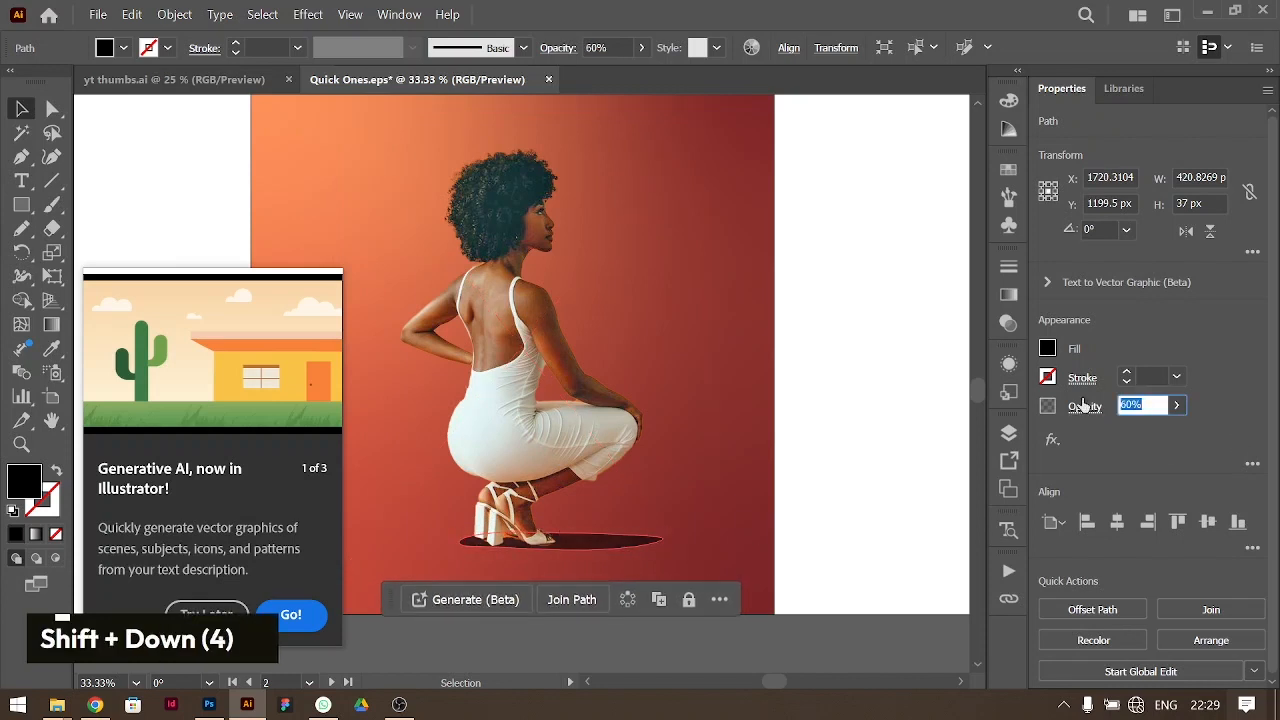
click(1137, 330)
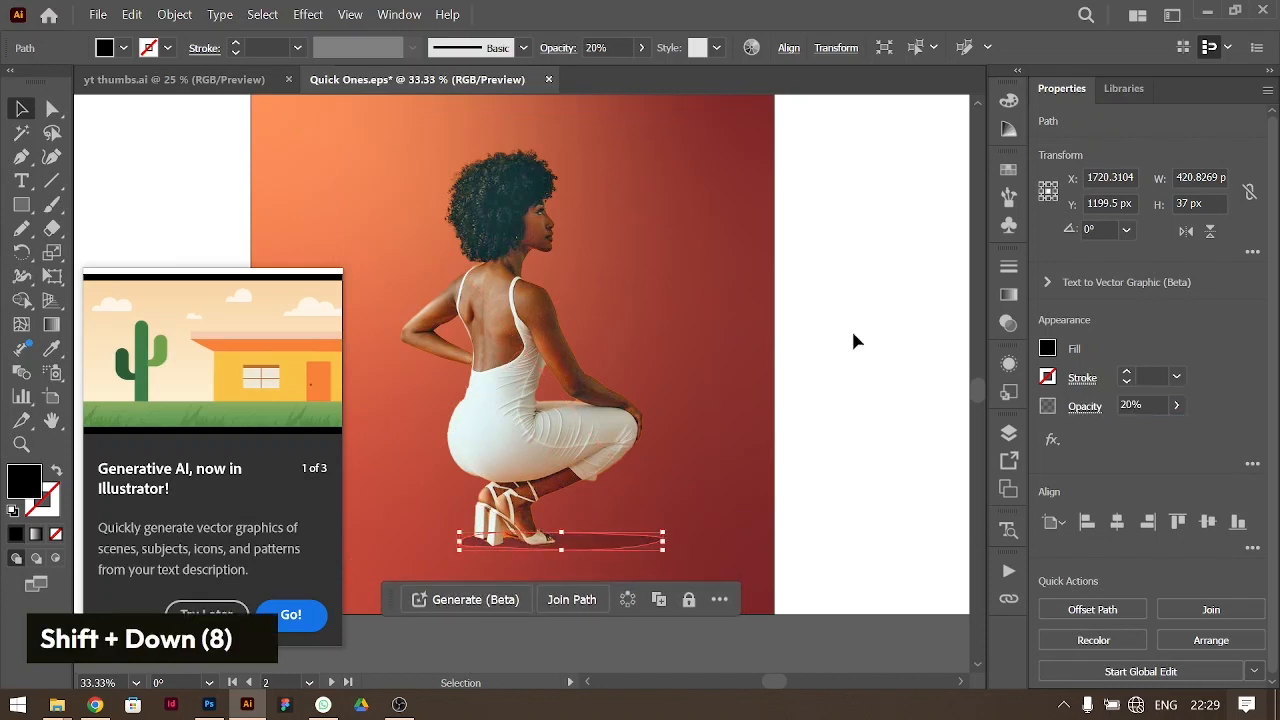
Step: Apply a Gaussian Blur effect to the shadow shape with a larger radius than the first one entered
click(1053, 441)
mouse_move(1109, 531)
click(1051, 531)
text(1)
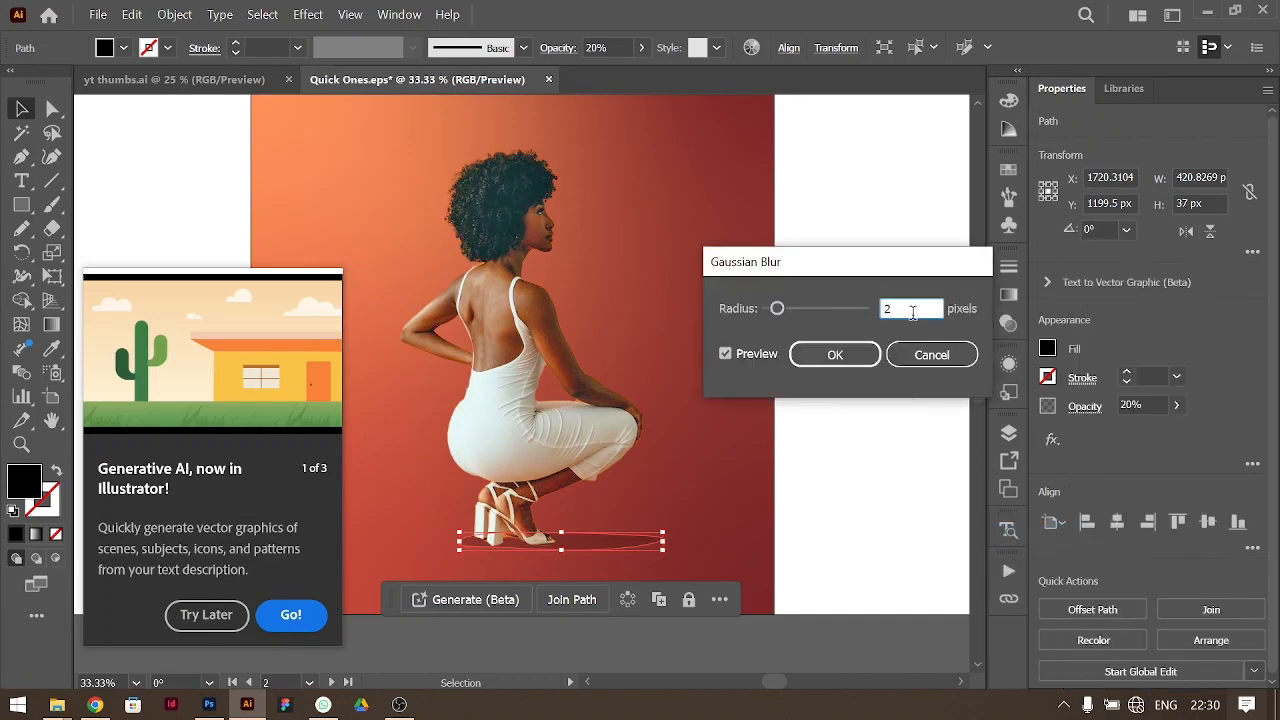
key(shift+Up)
key(shift+Up)
click(850, 356)
Step: Set the blurred shadow's opacity to 30%
click(1158, 404)
key(shift+Down)
key(shift+Up)
key(shift+Up)
key(shift+Down)
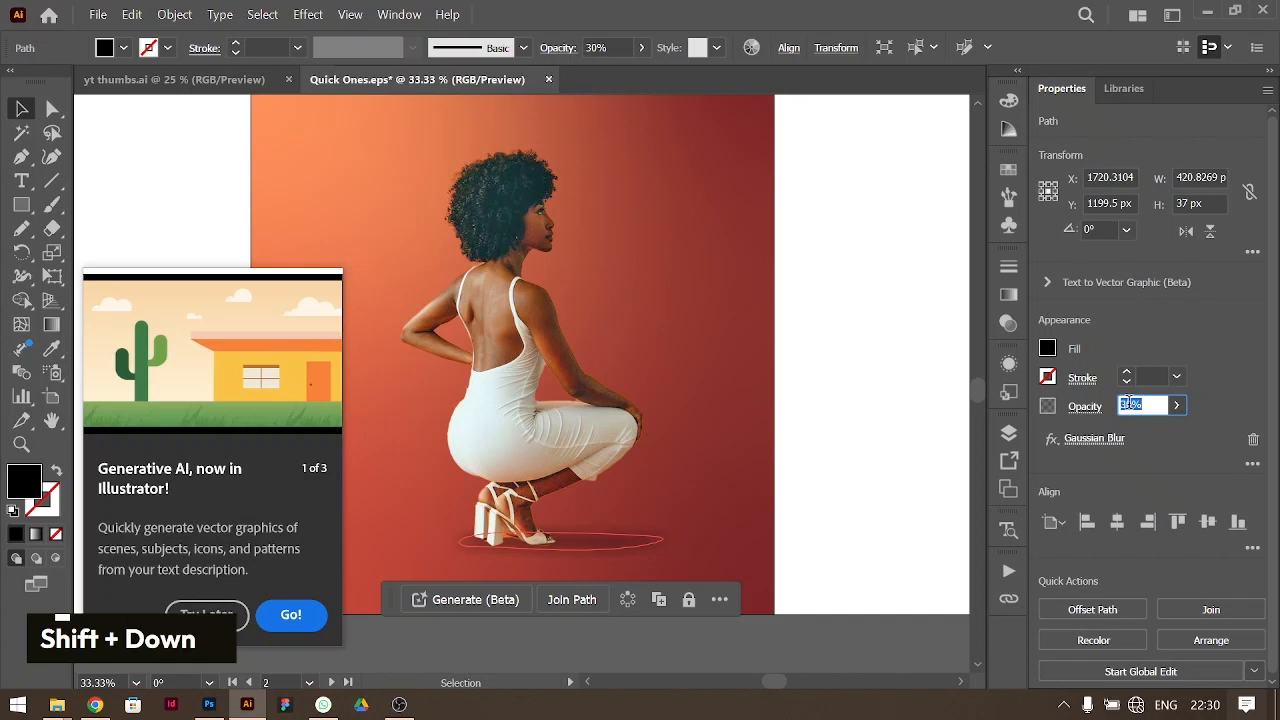
key(shift+Up)
key(shift+Down)
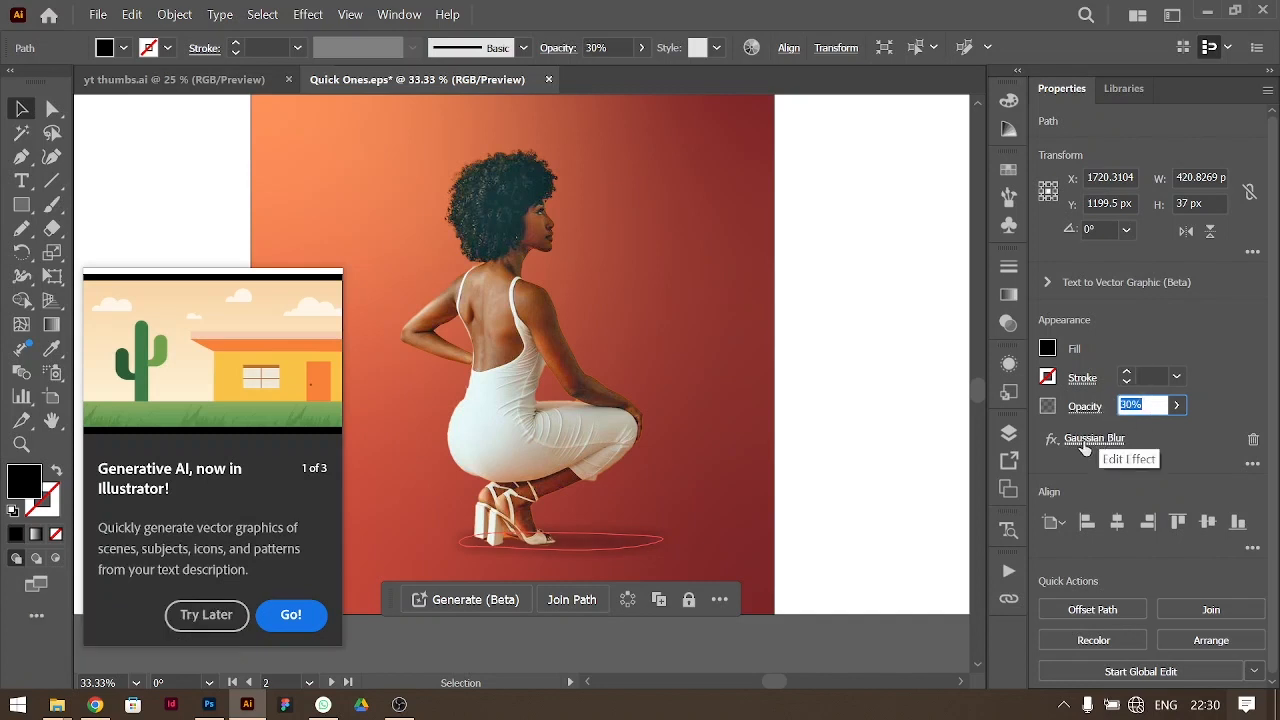
Step: Reduce the shadow's Gaussian Blur radius to 15 pixels and stretch the shadow further to the right
click(1100, 441)
key(Down)
key(Down)
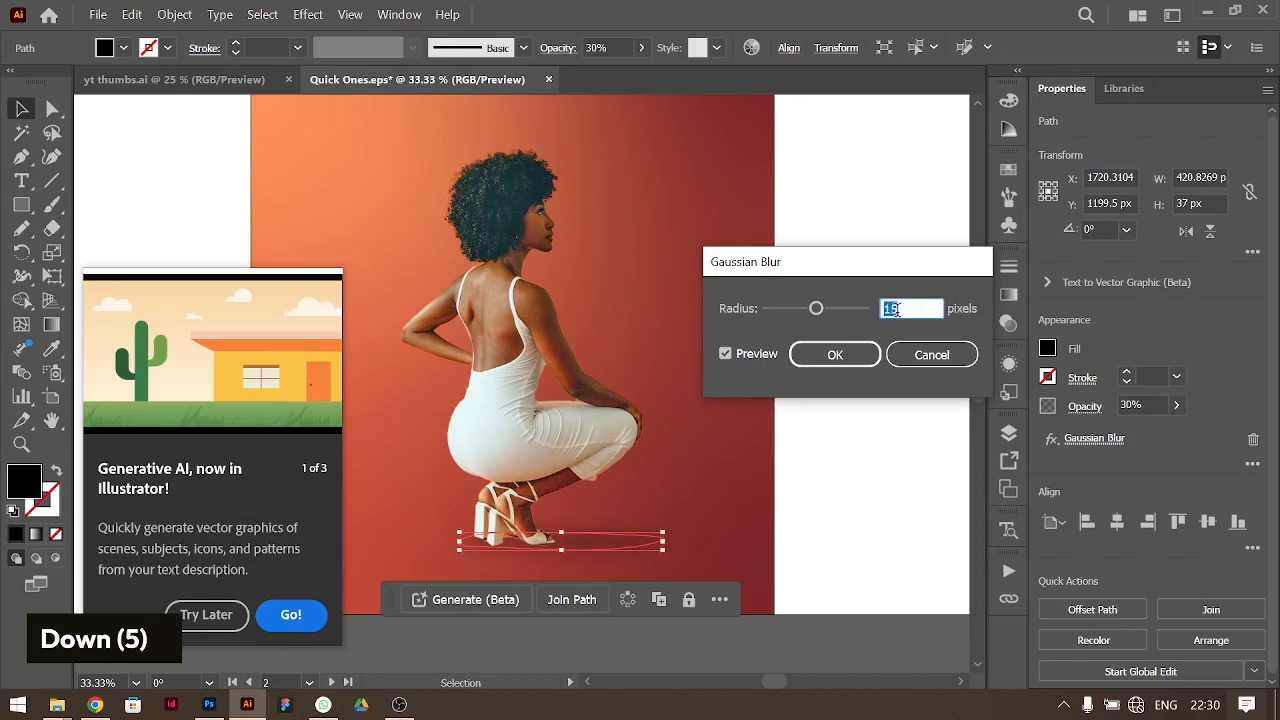
click(835, 354)
drag(663, 543, 700, 540)
click(817, 392)
scroll(790, 333, up, 1)
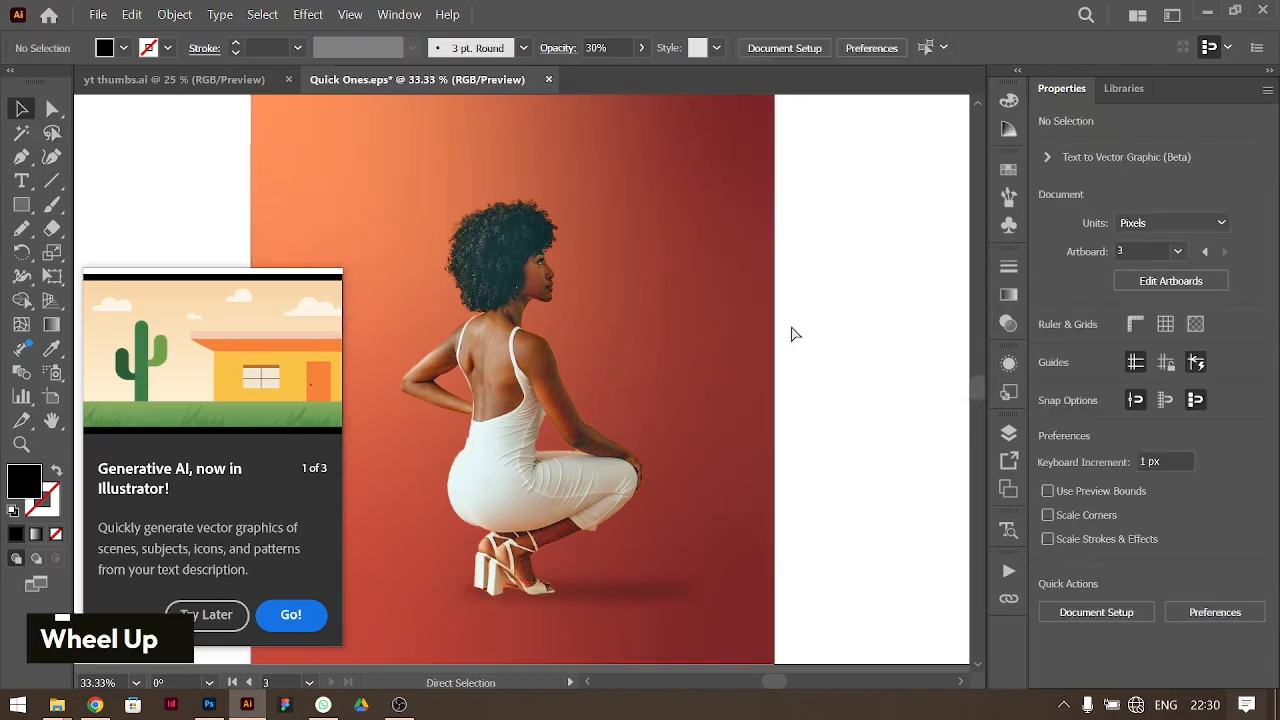
Step: Send the woman cutout one level backward in the stacking order
key(ctrl+minus)
click(613, 551)
key(ctrl+bracketleft)
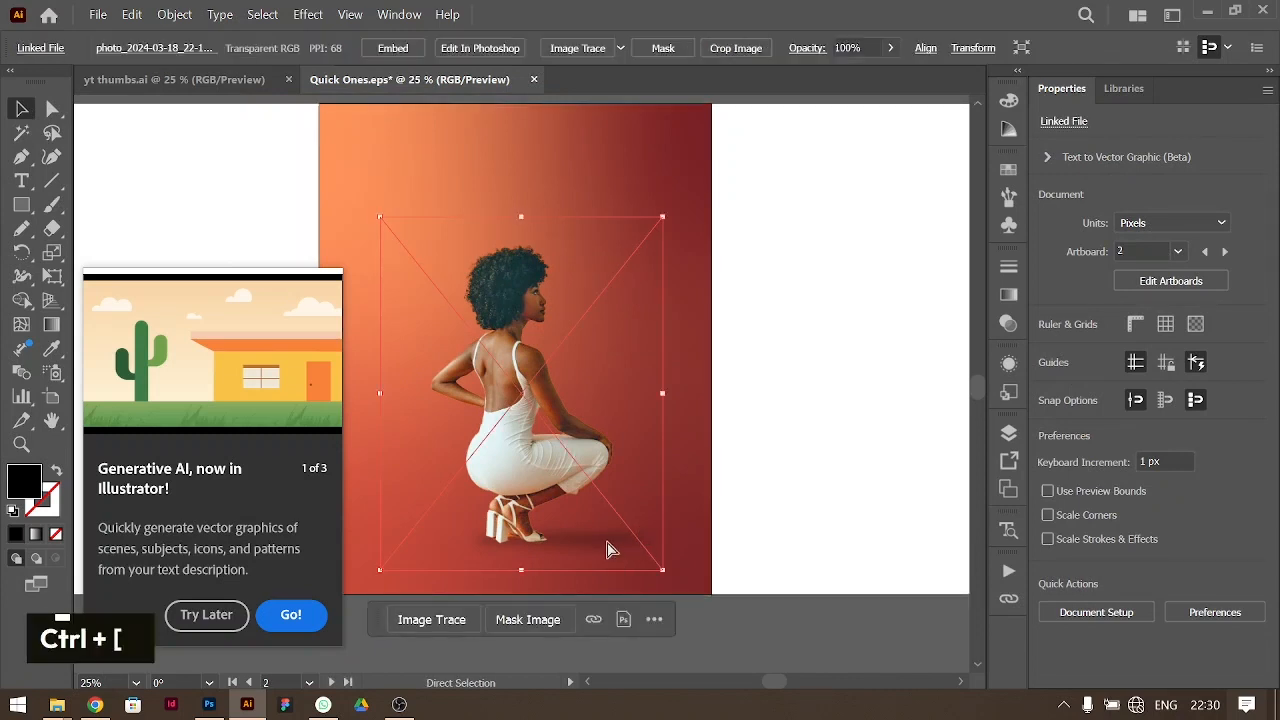
Step: Widen the shadow to about 553 px by extending its right end and nudge it slightly to the left
click(612, 545)
key(ctrl+equal)
key(ctrl+equal)
drag(700, 381, 744, 383)
key(Left)
key(Left)
key(Left)
key(Left)
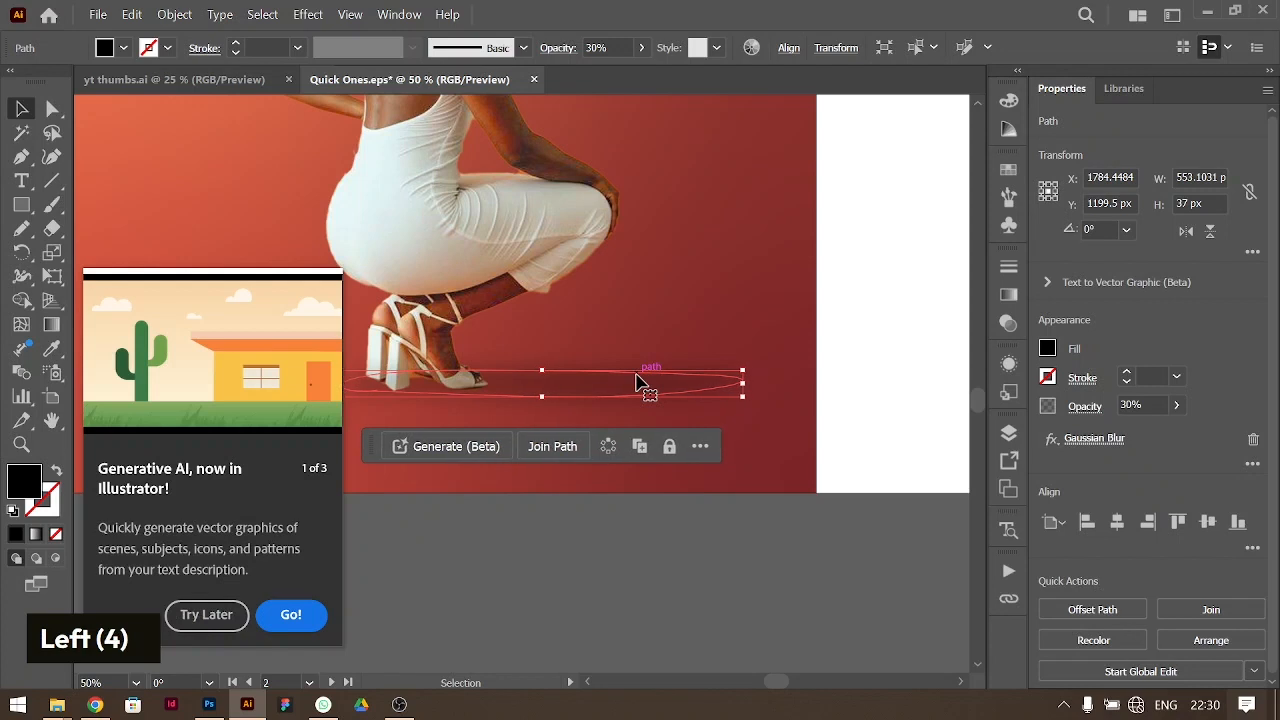
Step: Send the shadow one level backward so it lies behind the woman's shoes
key(ctrl+bracketleft)
key(ctrl+minus)
key(ctrl+minus)
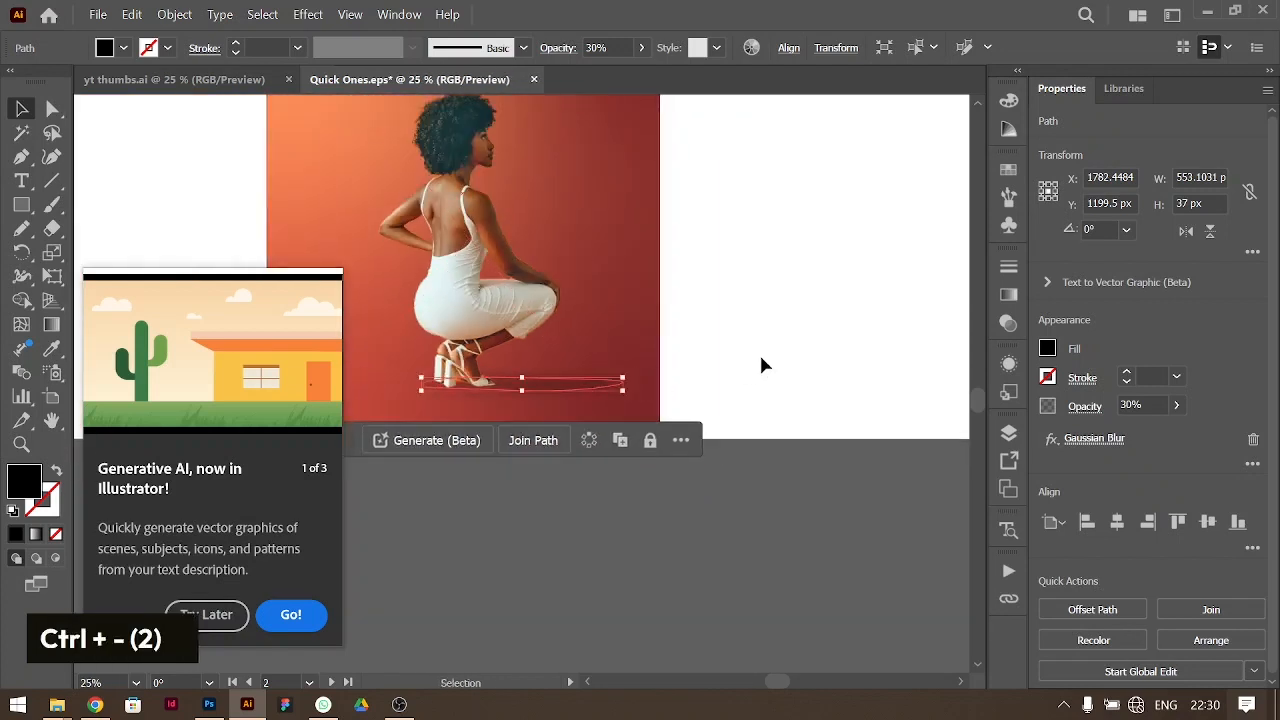
click(759, 352)
Step: Extend the gradient rectangle's lower edge to give it a height of about 1360.5 px
scroll(759, 352, up, 2)
click(700, 556)
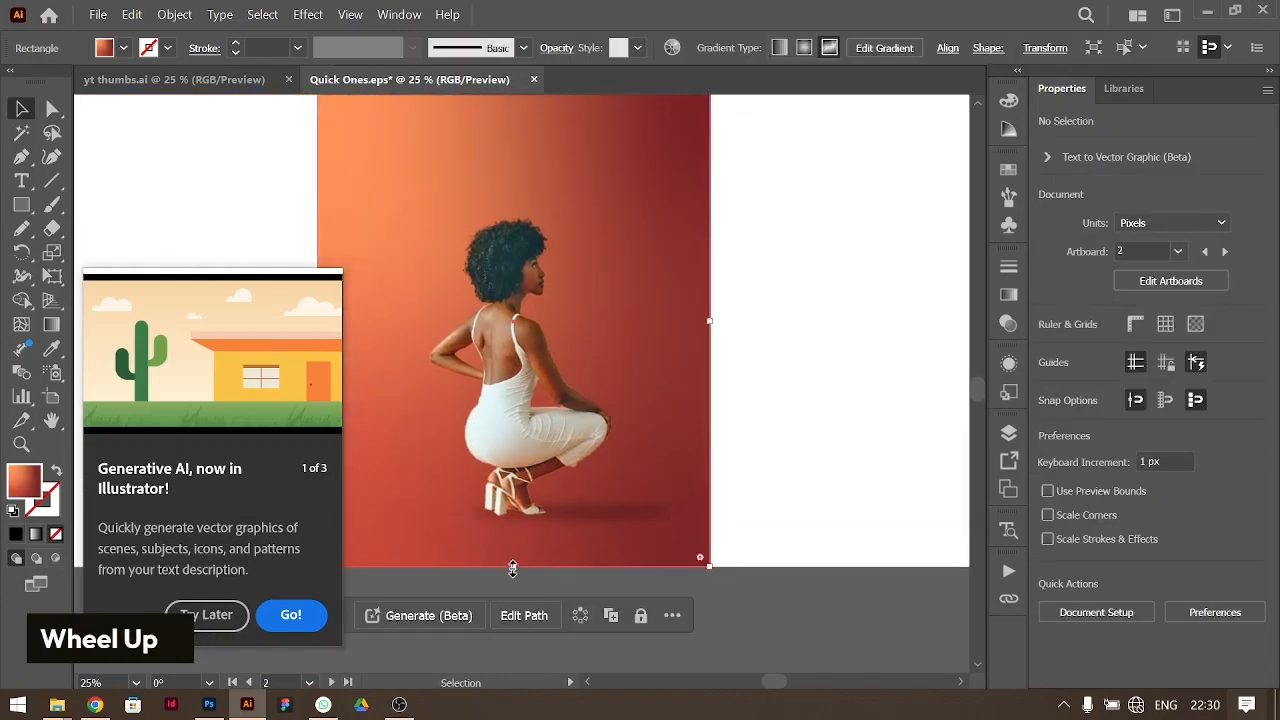
drag(513, 567, 512, 573)
scroll(646, 534, up, 1)
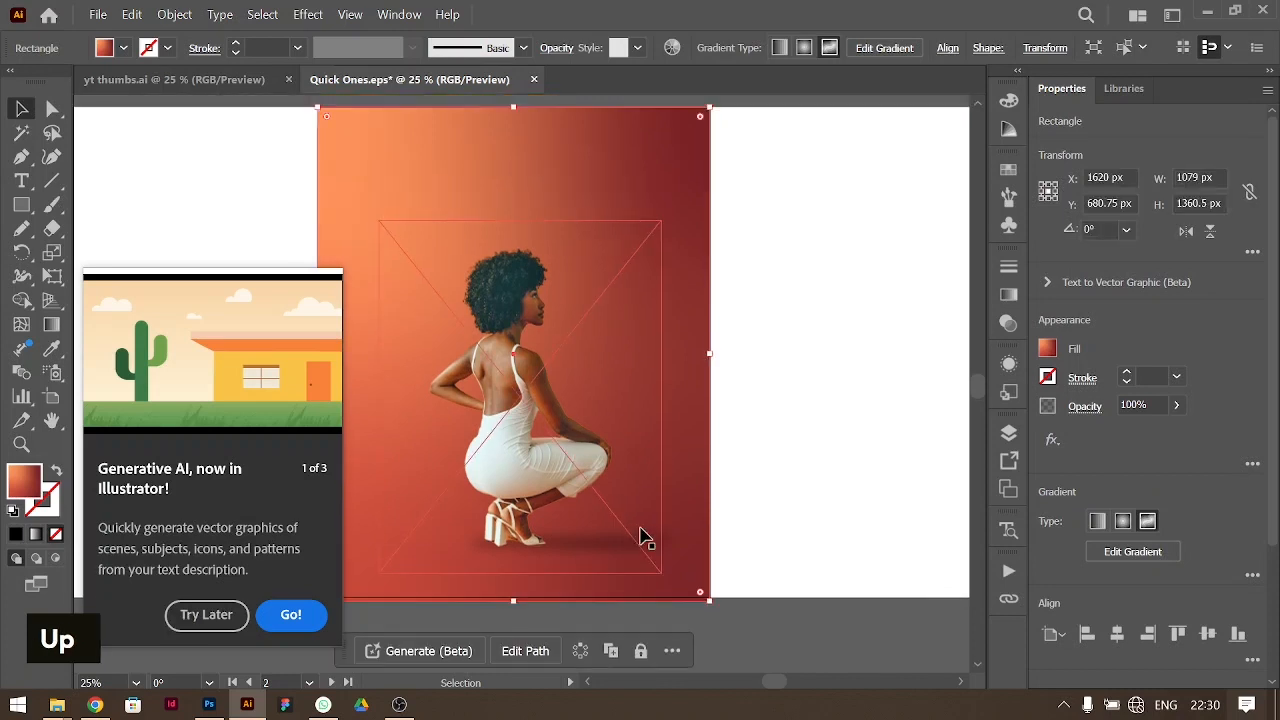
click(814, 488)
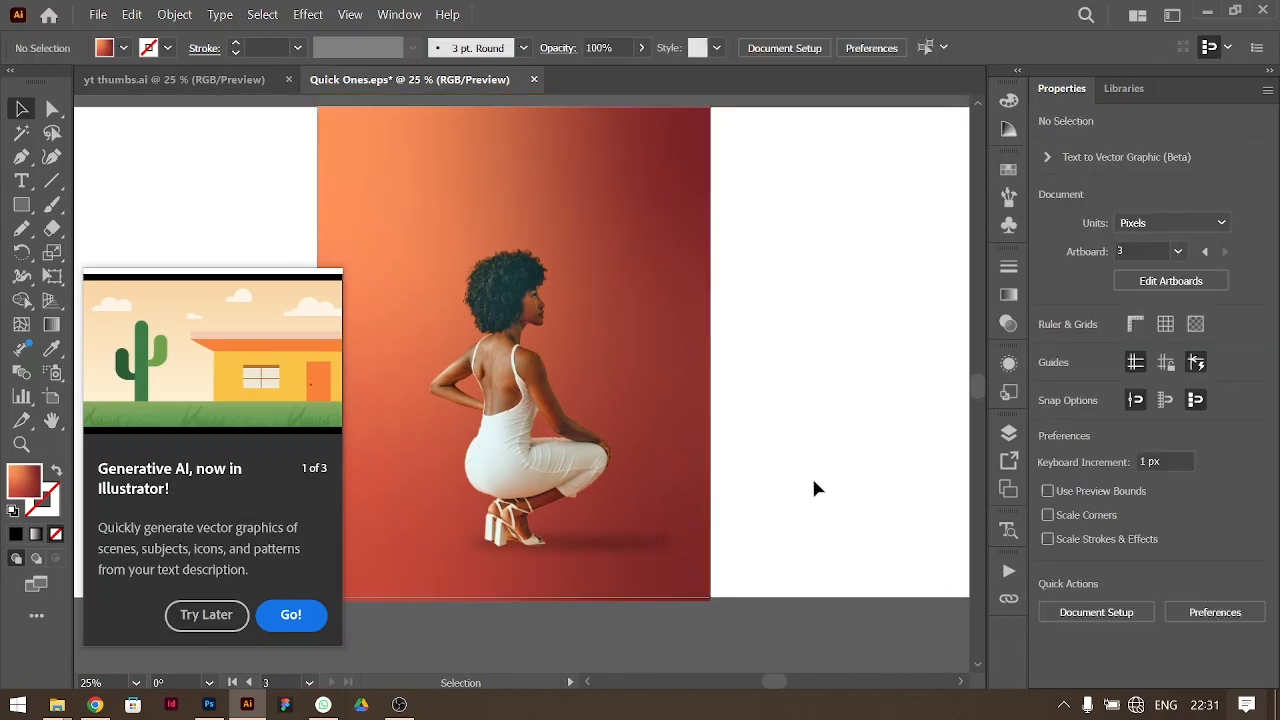
Step: Dismiss the generative AI introduction by choosing to try it later
click(238, 614)
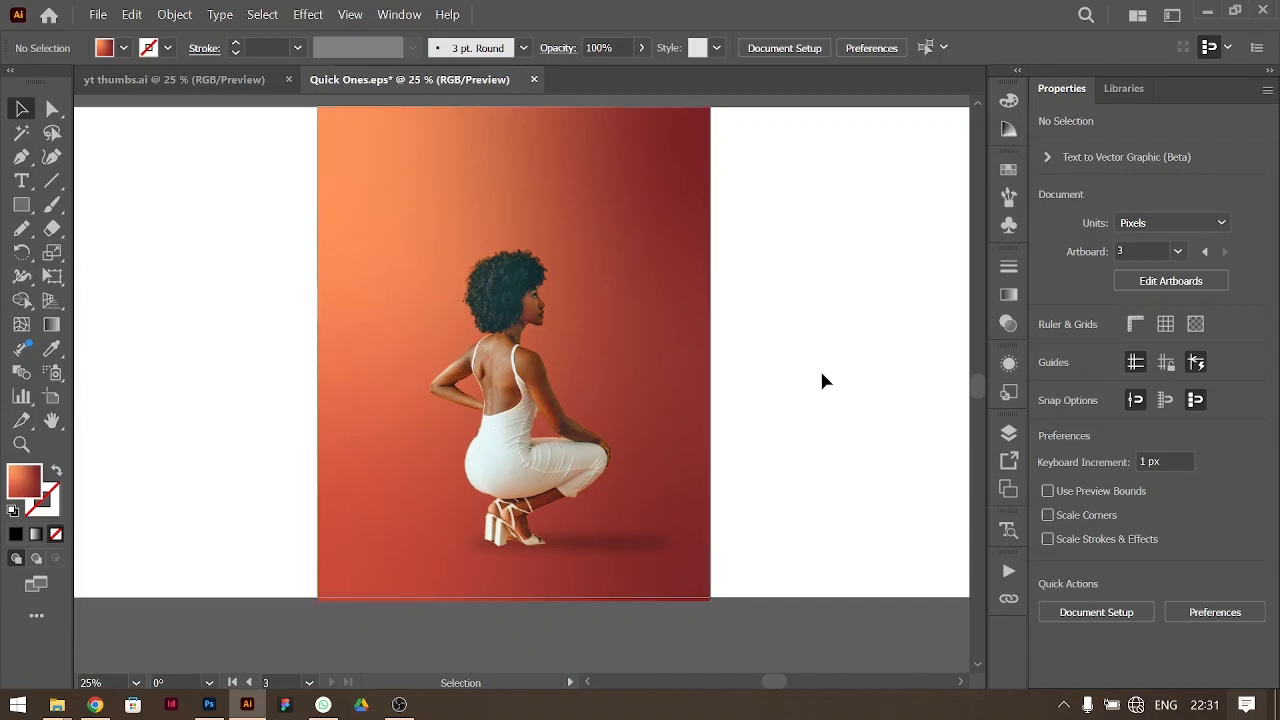
scroll(826, 260, up, 1)
scroll(827, 262, down, 2)
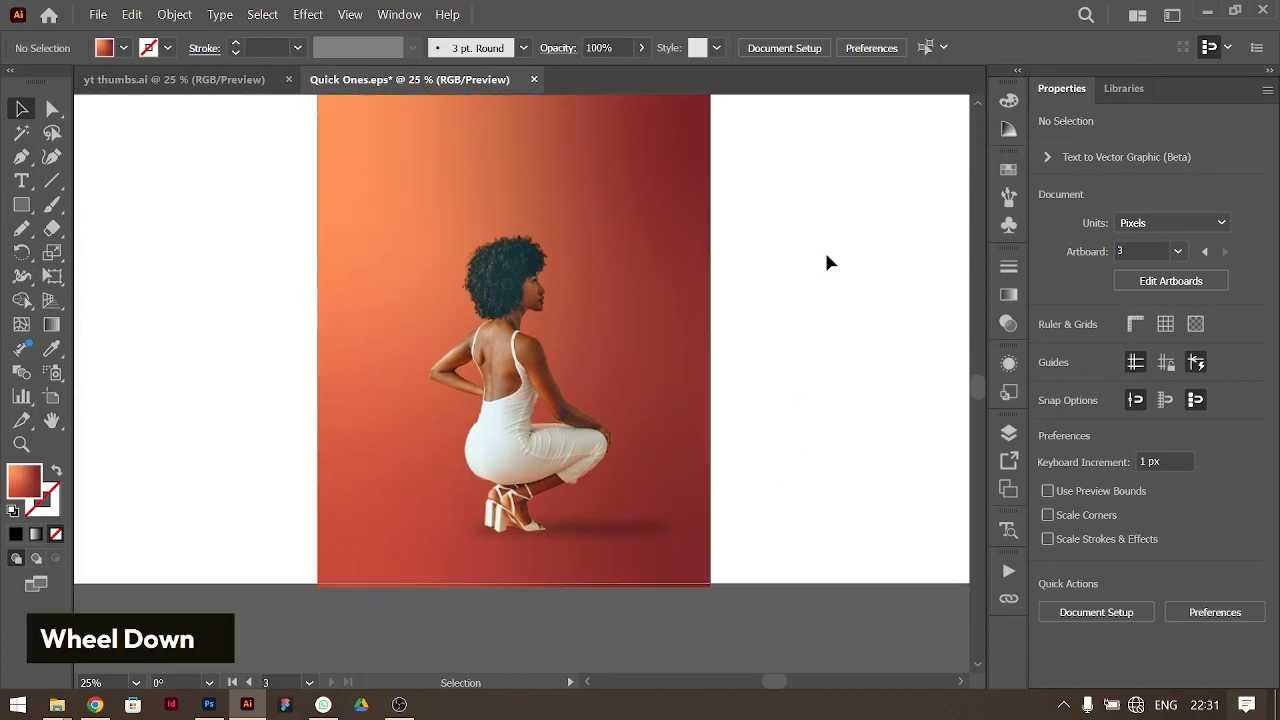
Step: Draw a circle about 316 px in diameter behind the woman's back and paste a copy in front of it
right_click(22, 205)
click(109, 251)
drag(389, 263, 458, 346)
key(v)
key(ctrl+f)
Step: Apply the Texturizer effect to the front circle with Sandstone texture, 105% scaling, relief 48 and light from the left
click(1053, 441)
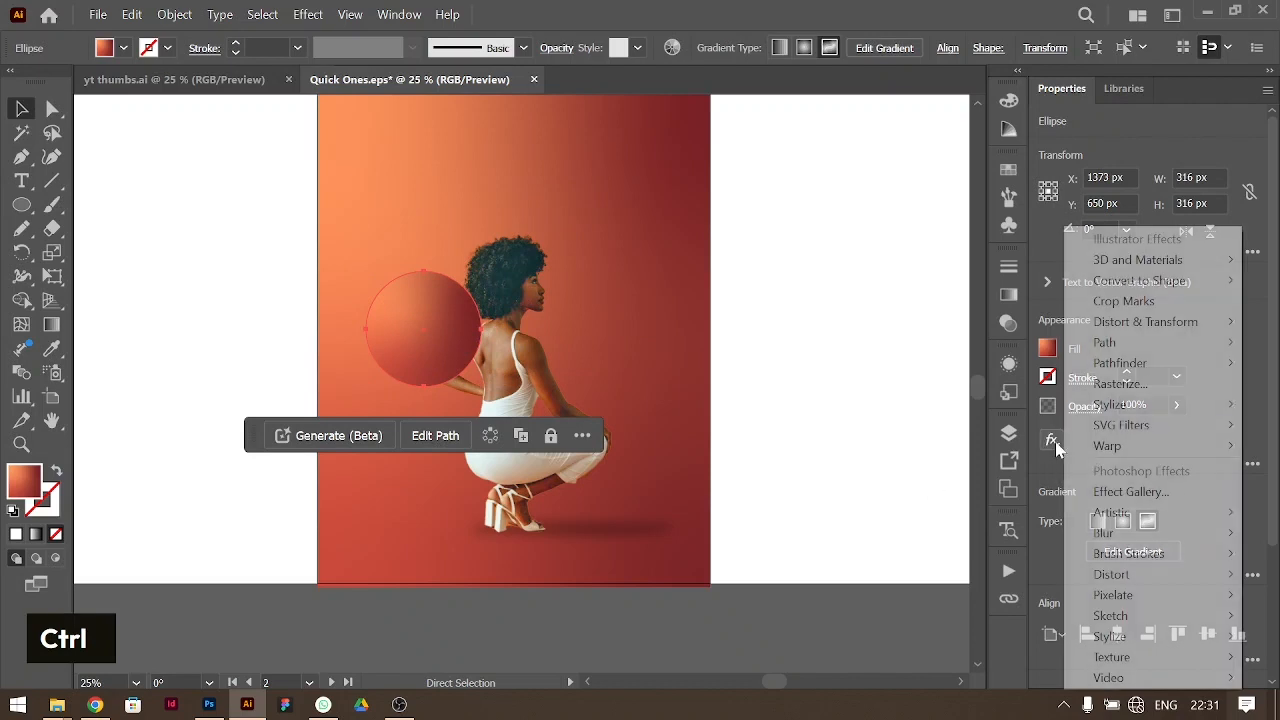
mouse_move(1110, 657)
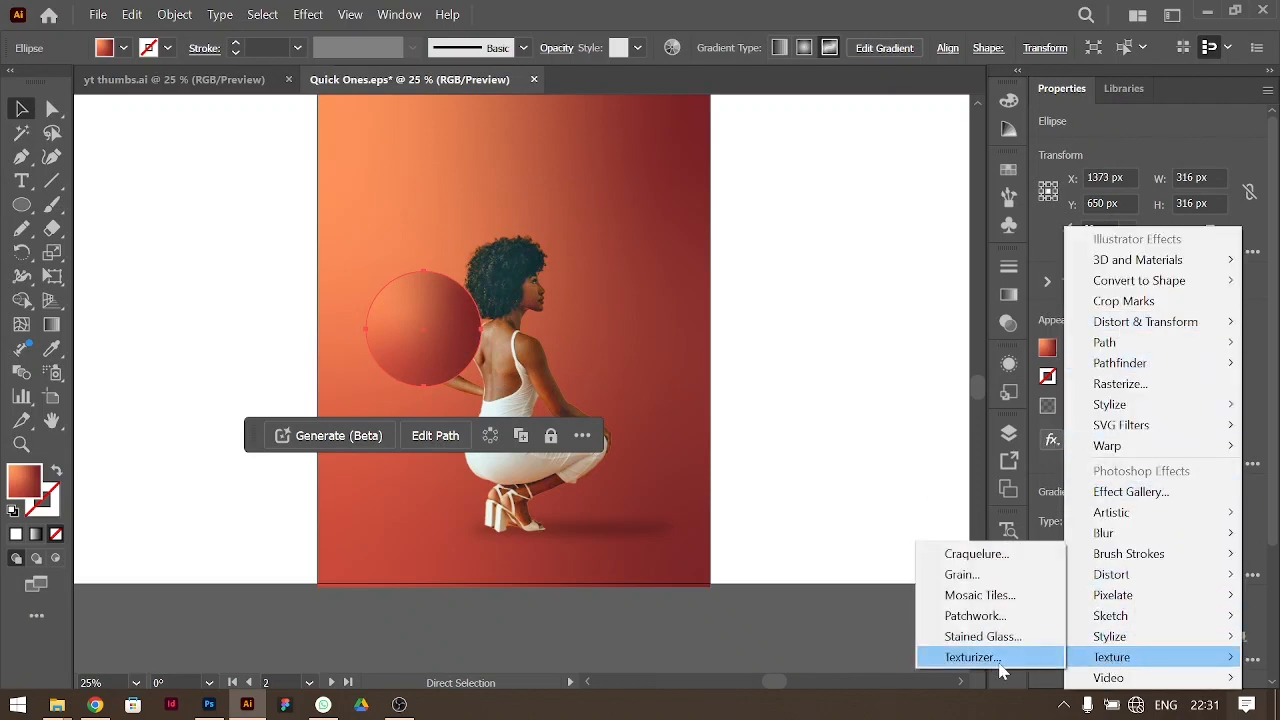
click(1004, 660)
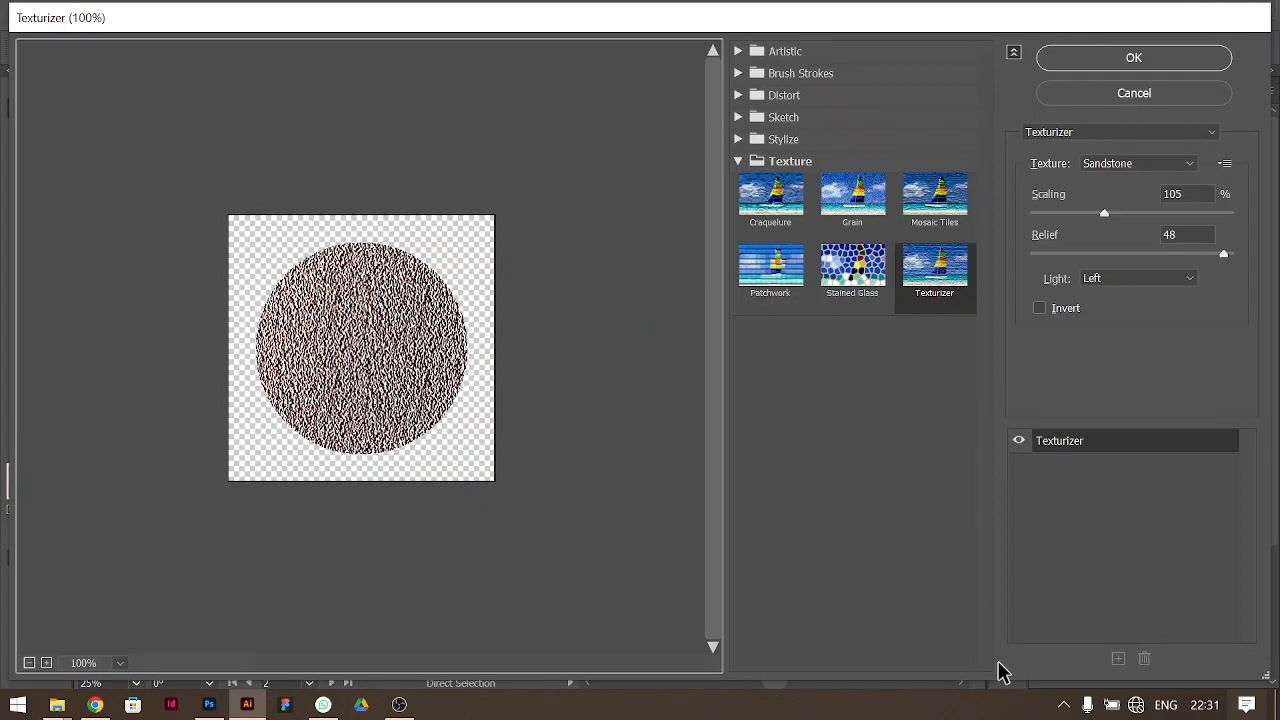
click(1083, 62)
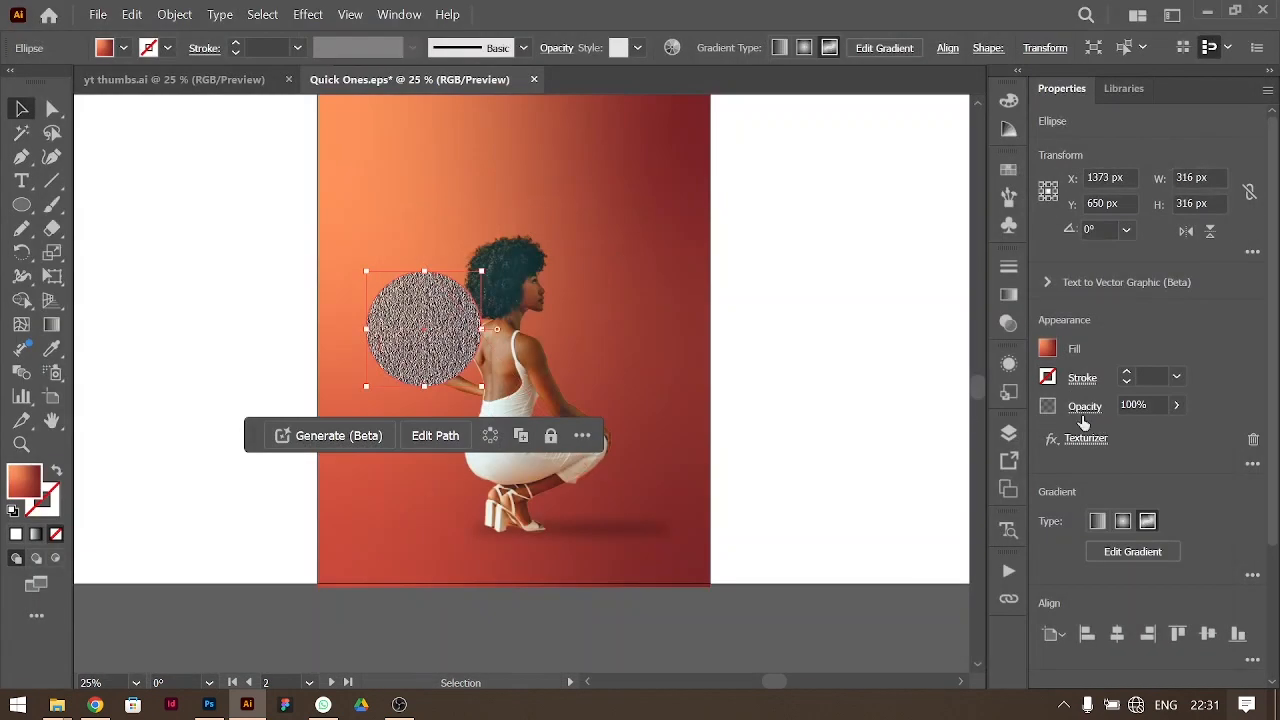
Step: Try the Soft Light and Multiply blending modes on the textured circle and settle on Overlay
click(1085, 405)
click(934, 442)
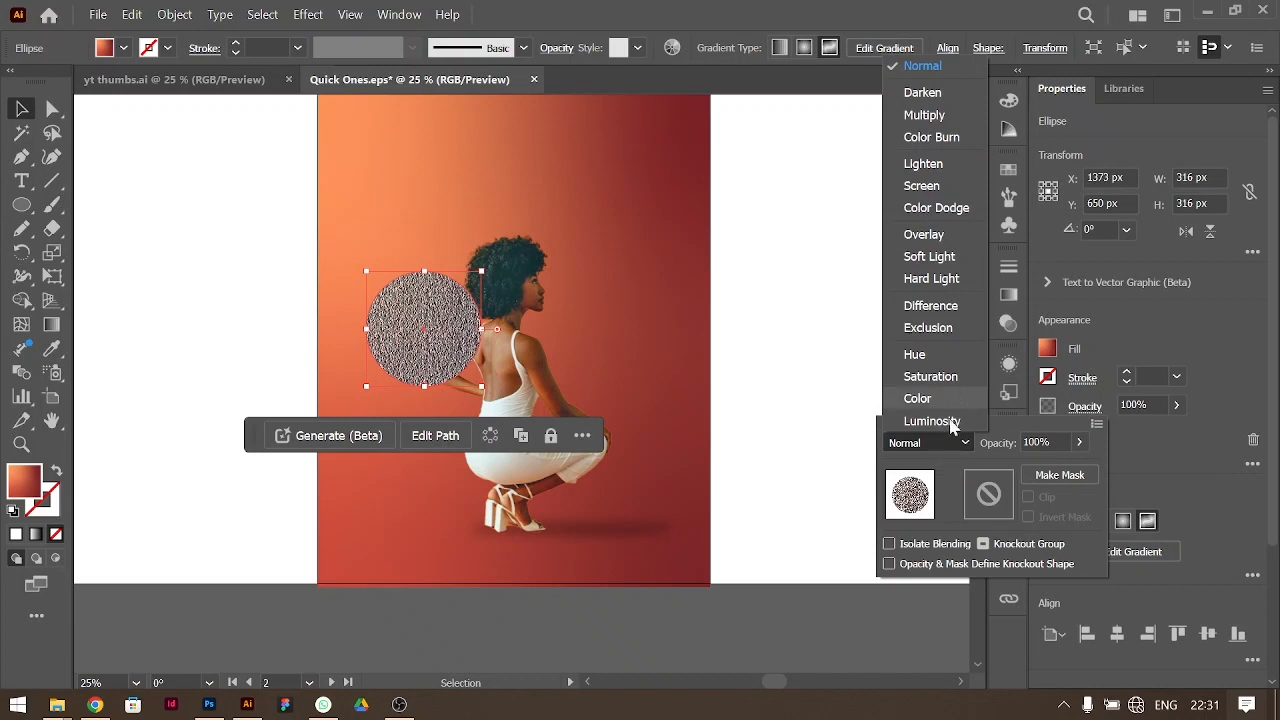
click(930, 257)
click(922, 441)
click(924, 244)
click(915, 443)
click(920, 118)
click(915, 443)
click(938, 243)
Step: Lower the textured circle's opacity to 20%
click(1133, 404)
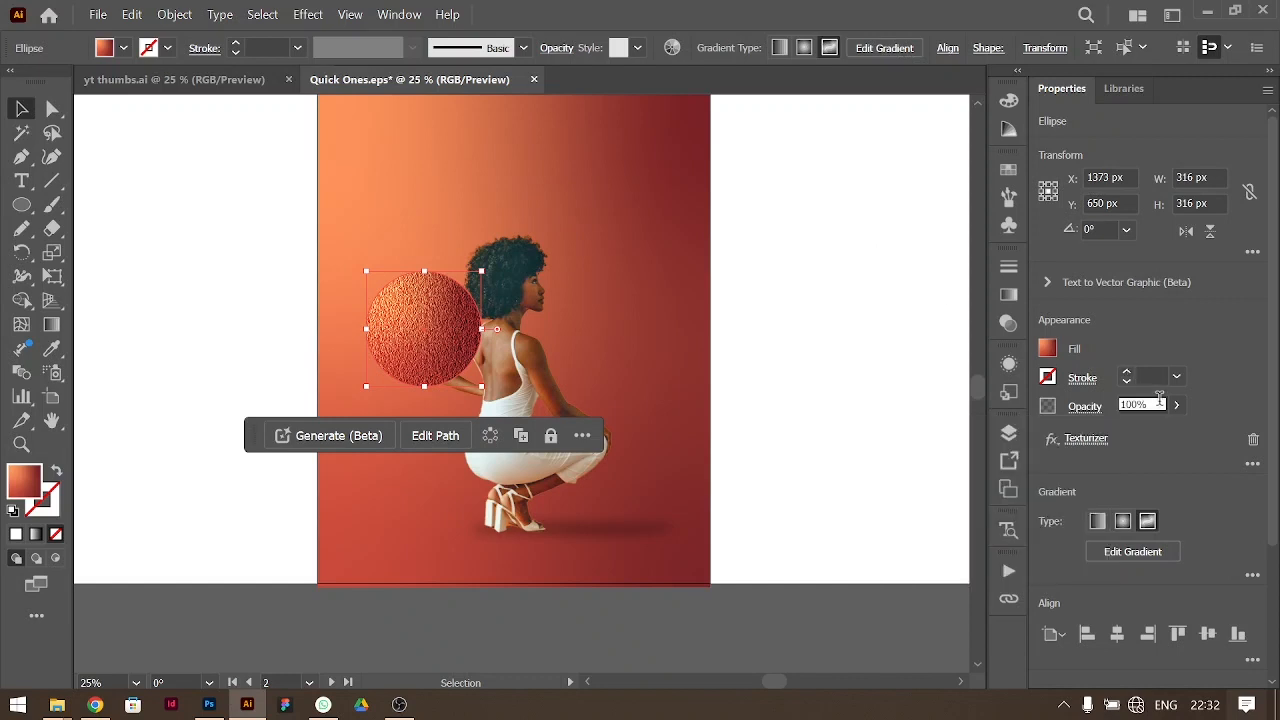
key(shift+Down)
key(shift+Down)
key(shift+Down)
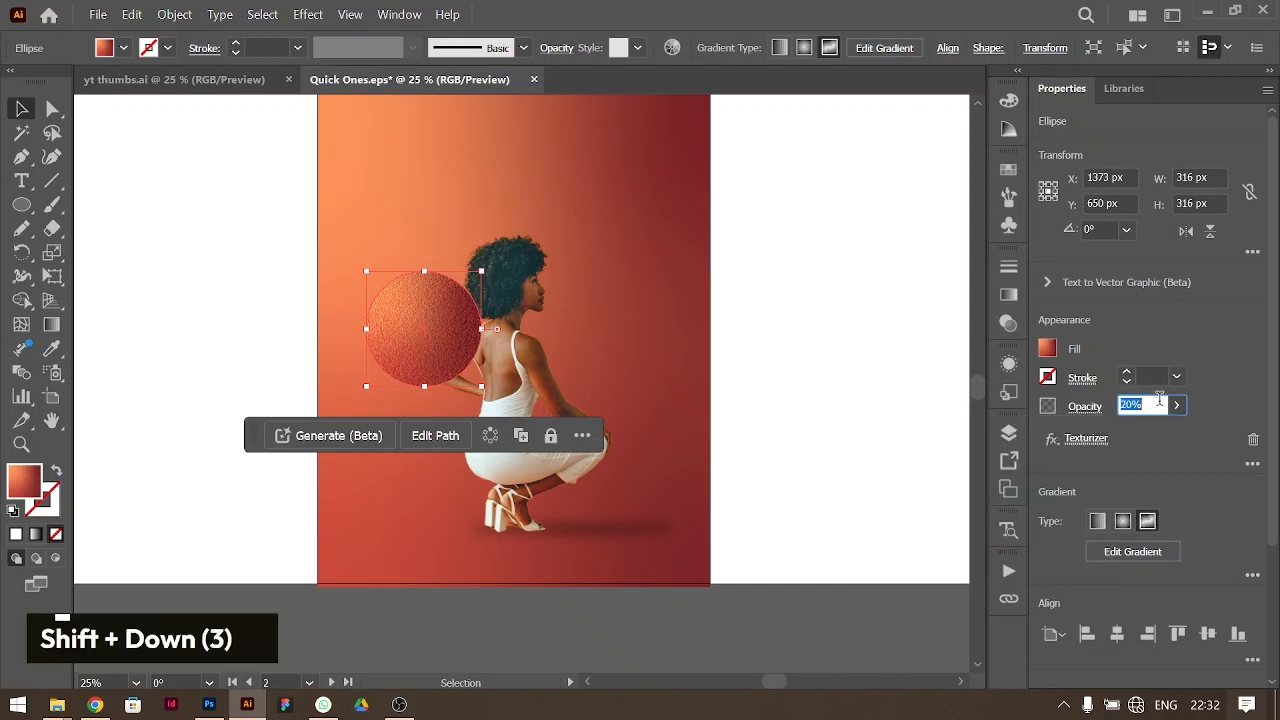
key(Tab)
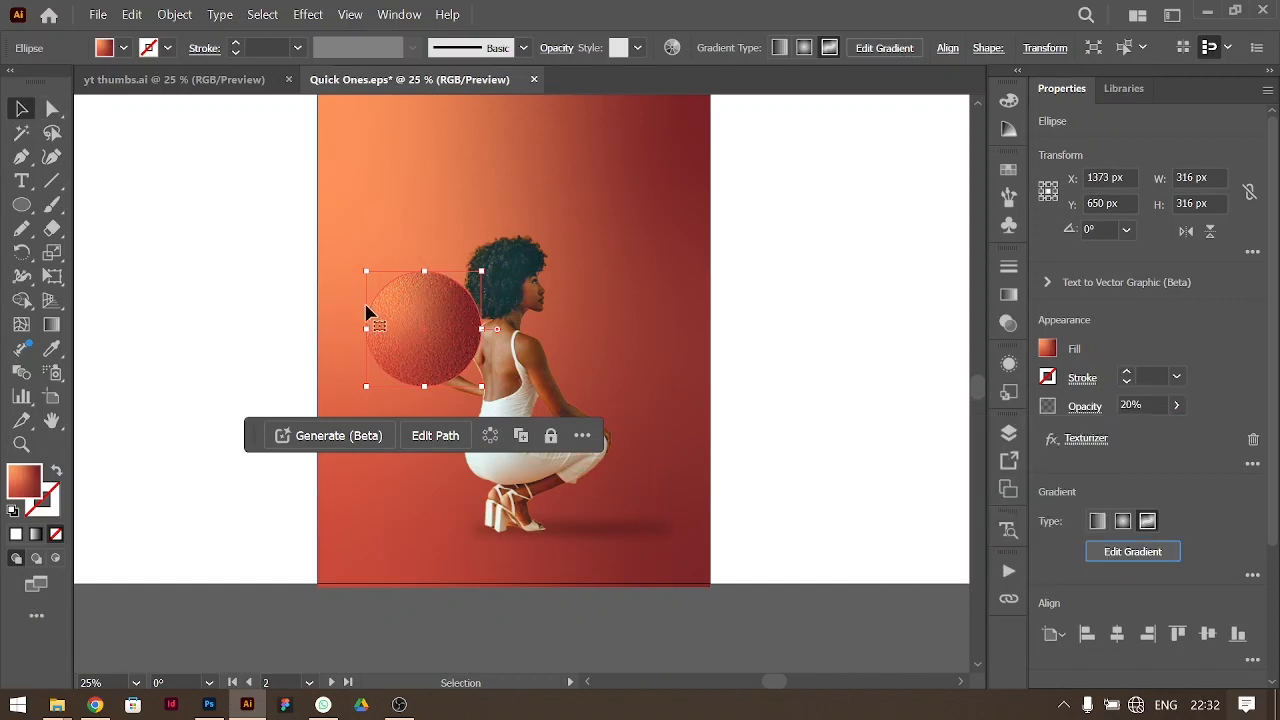
Step: Group the textured circle with the plain circle beneath it and send the group behind the woman cutout
shift+click(533, 292)
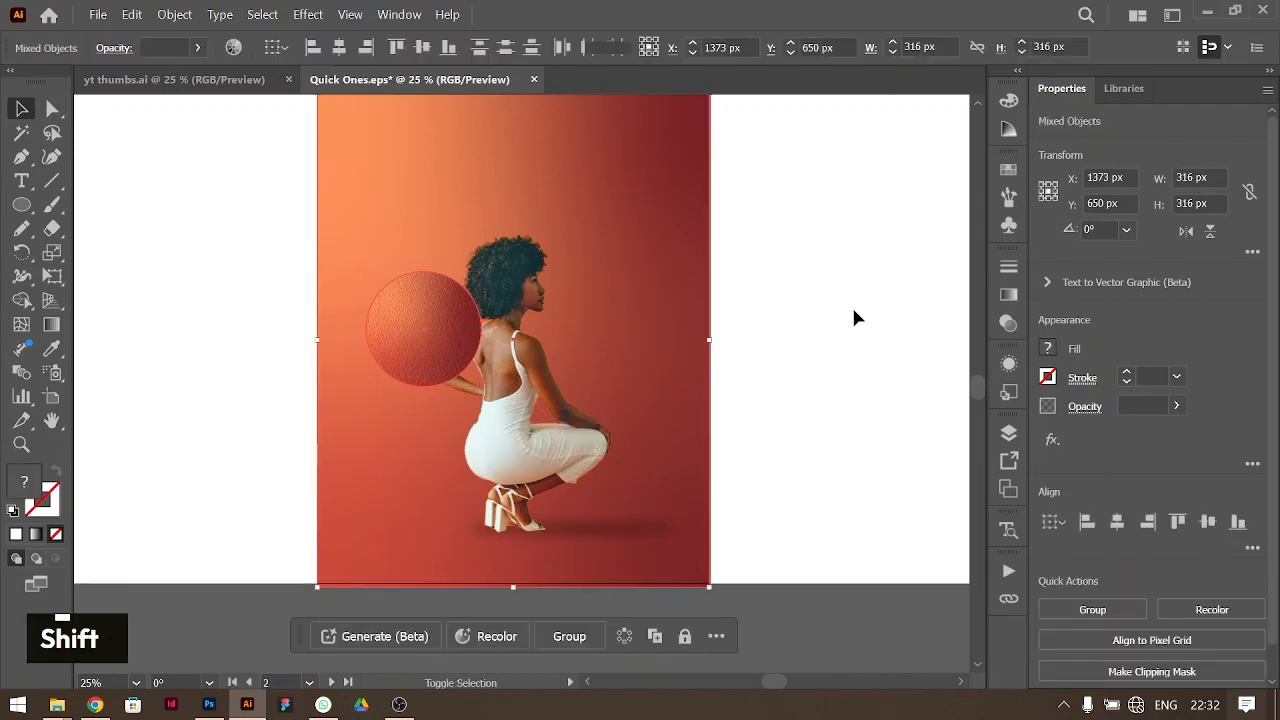
shift+click(635, 184)
shift+click(476, 268)
key(ctrl+g)
click(413, 322)
key(ctrl+[)
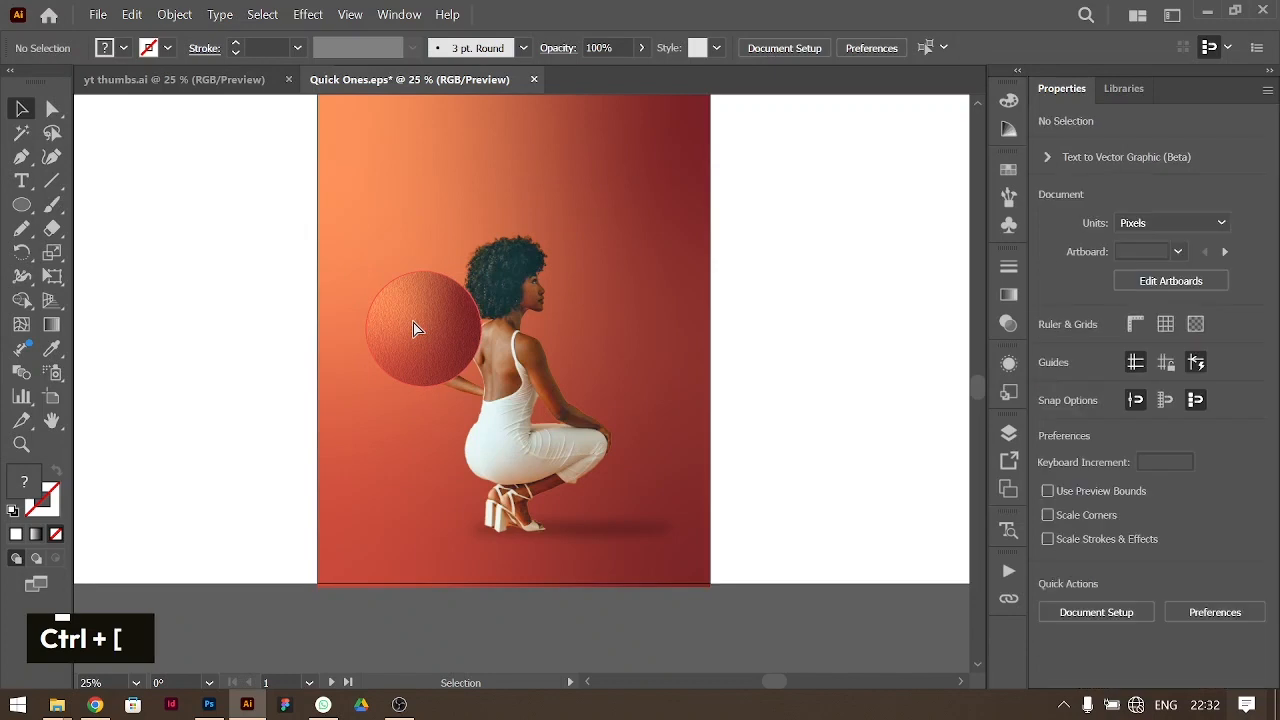
click(810, 325)
Step: Duplicate the circle group, scale the copy to about 93 px and place it in front of the woman's hair above her forehead
drag(375, 326, 532, 209)
drag(638, 156, 561, 241)
key(ctrl+z)
key(ctrl+])
click(790, 232)
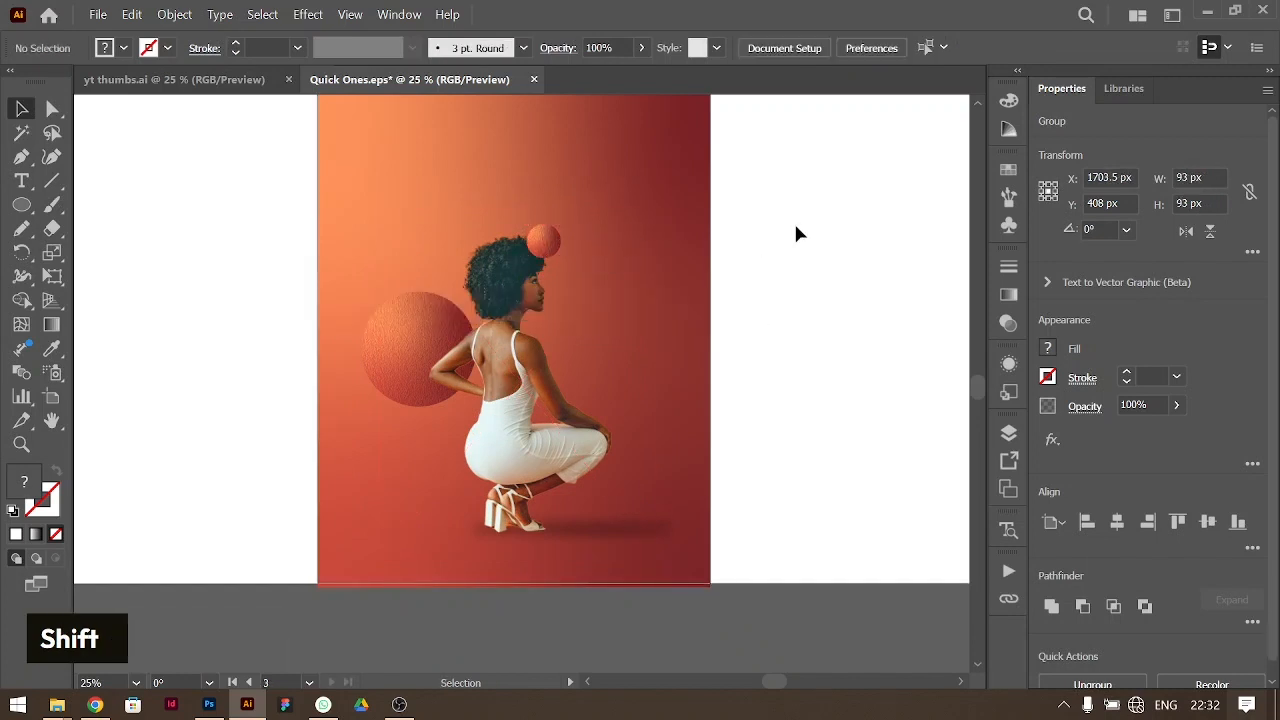
Step: Apply a Gaussian Blur with a 5-pixel radius to the large circle group behind the woman's back
click(370, 341)
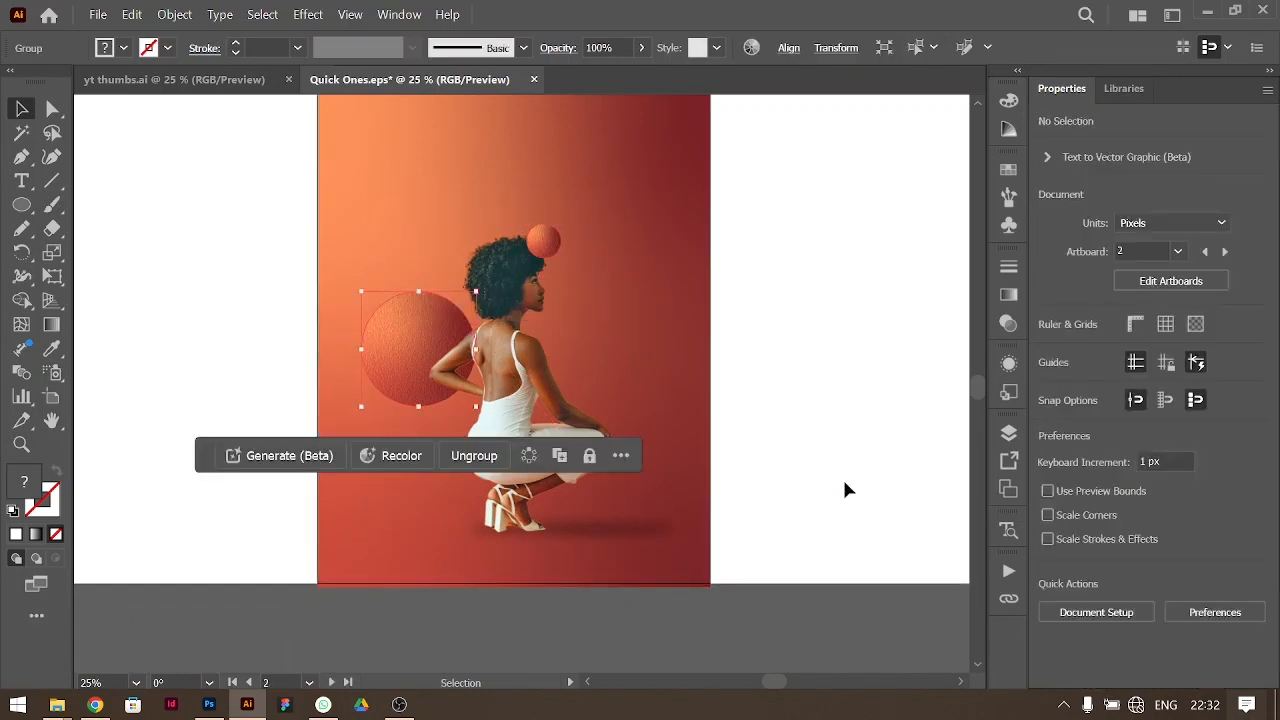
click(1052, 439)
mouse_move(1103, 531)
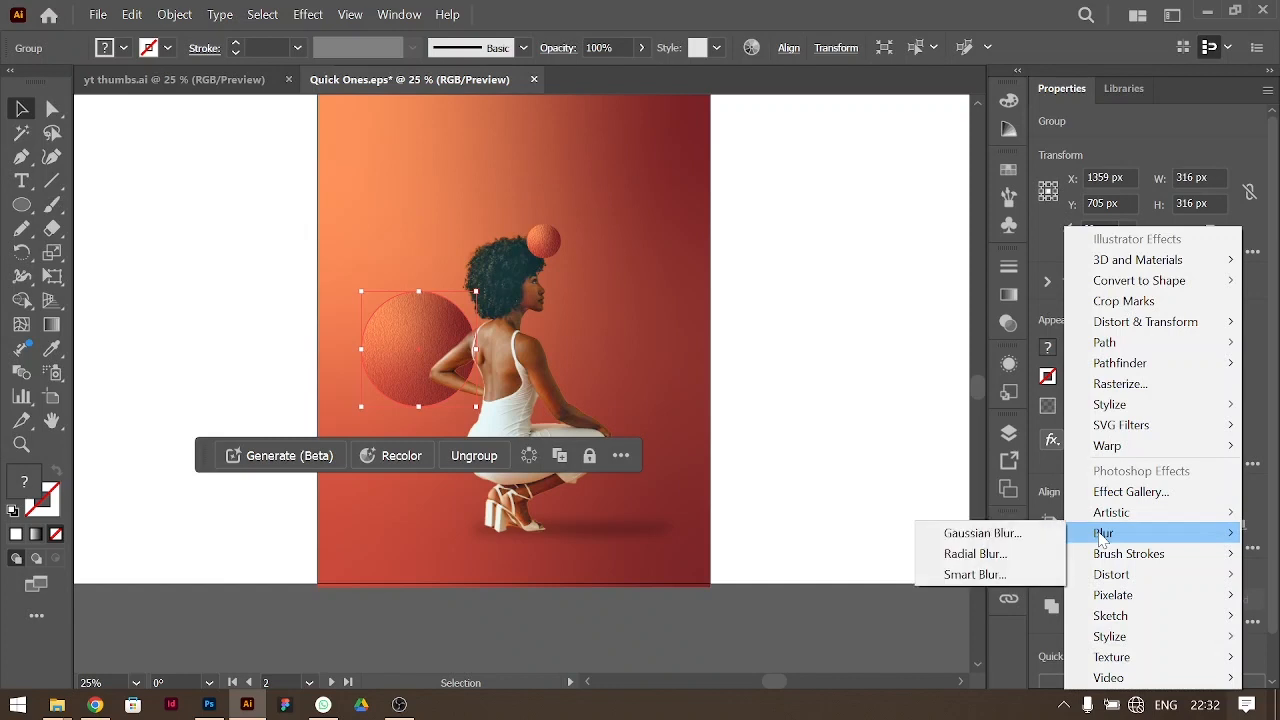
click(950, 533)
text(5)
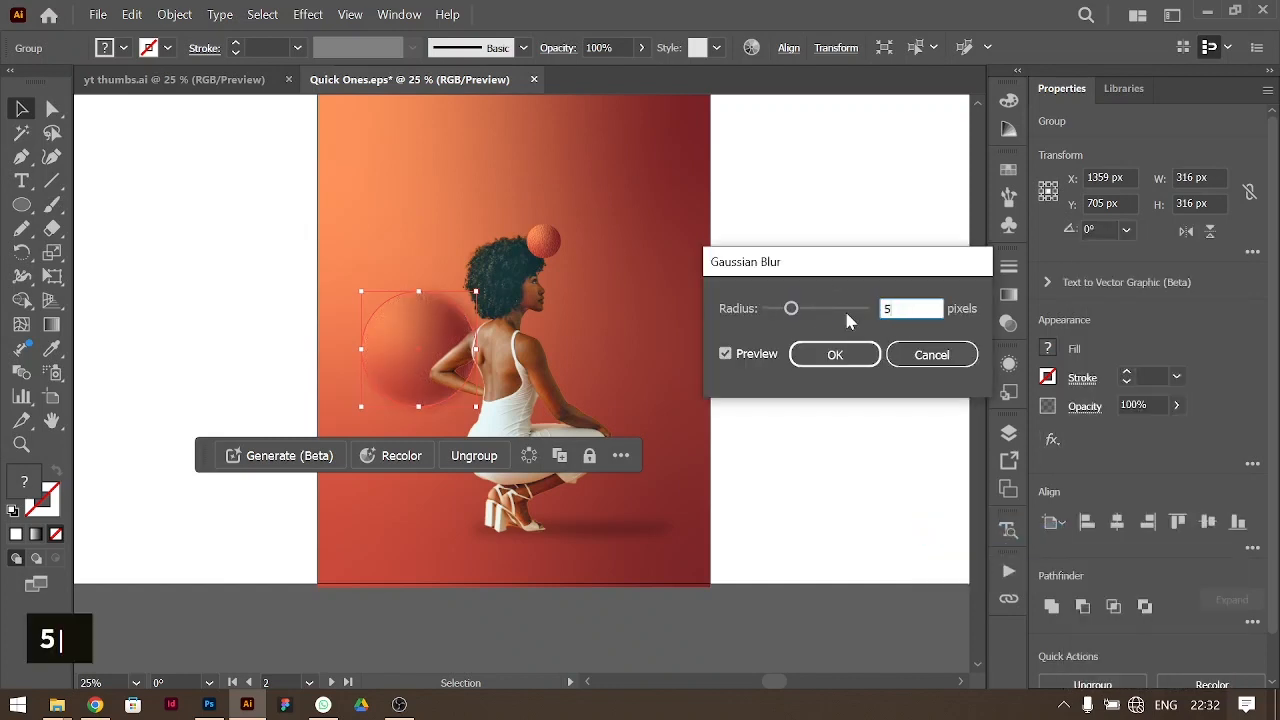
key(Tab)
text(5)
key(Return)
click(750, 305)
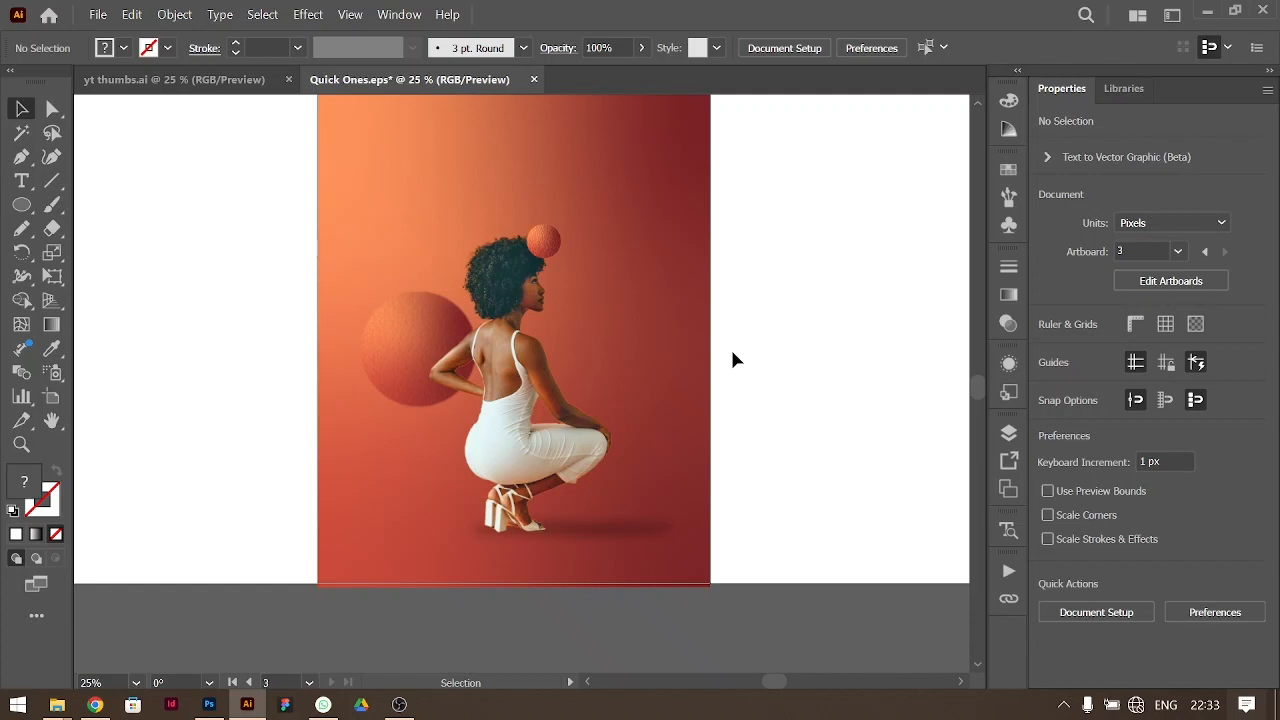
Step: Draw a circle about 340 px in diameter near the poster's upper-left corner and fill it with tan
key(ctrl+equal)
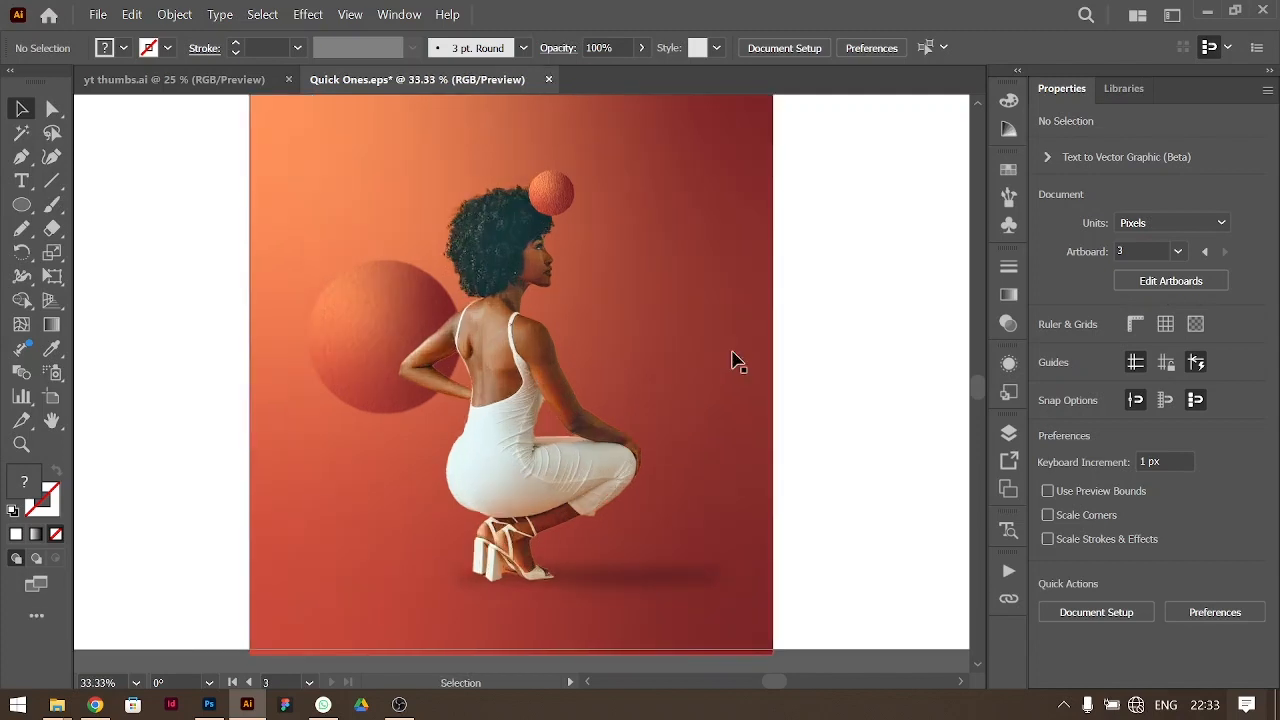
key(ctrl+minus)
scroll(591, 343, up, 1)
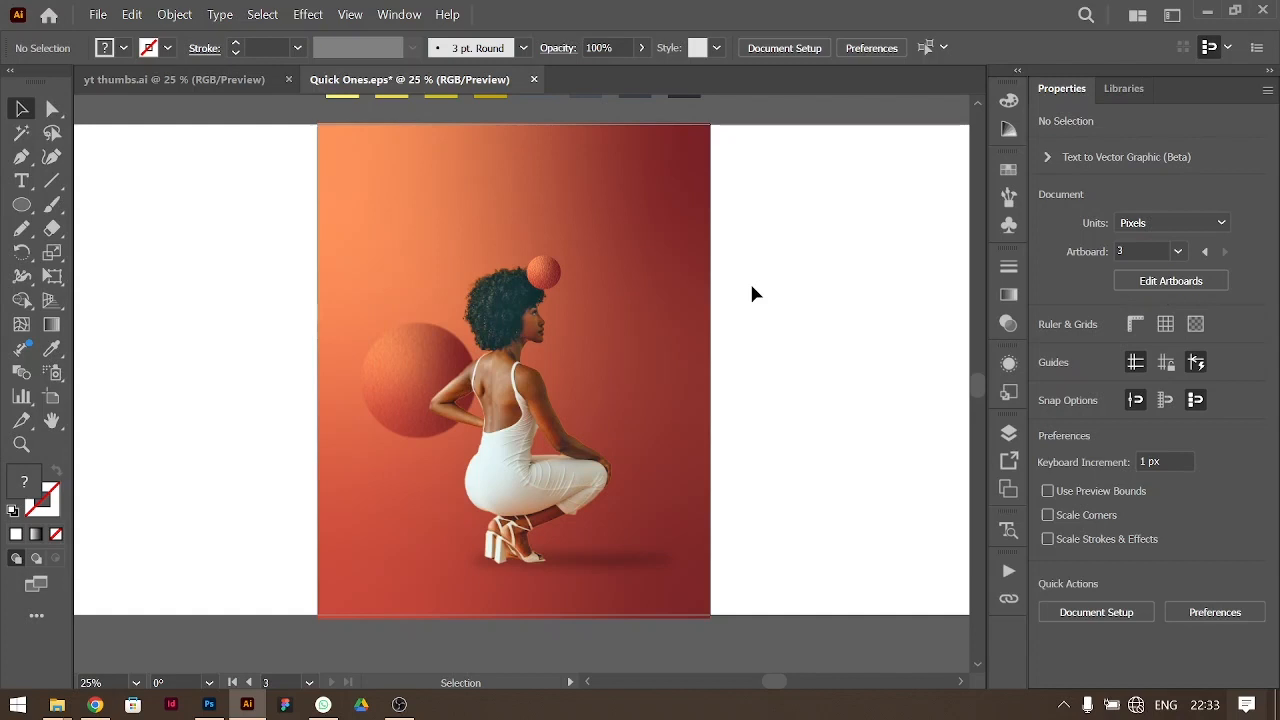
click(21, 181)
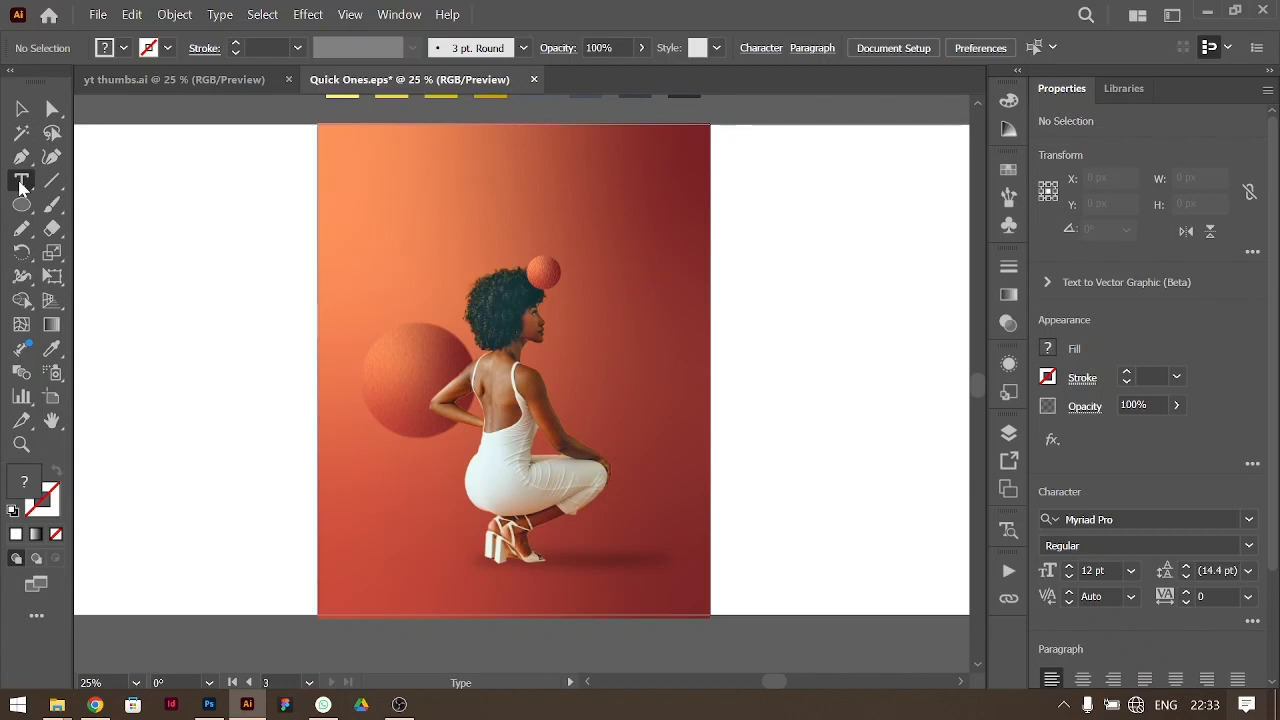
right_click(21, 204)
click(70, 251)
drag(374, 182, 457, 264)
key(v)
mouse_move(437, 163)
mouse_down()
mouse_move(634, 191)
mouse_move(461, 167)
mouse_up()
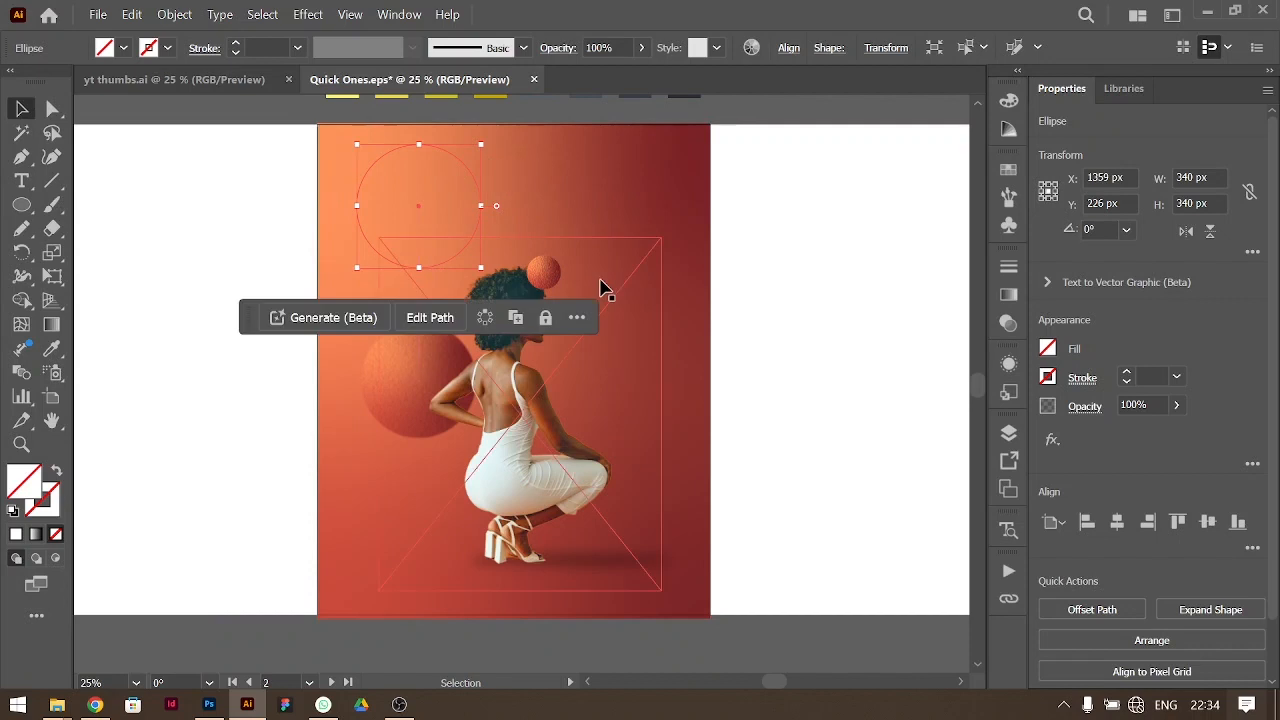
click(1047, 348)
click(910, 450)
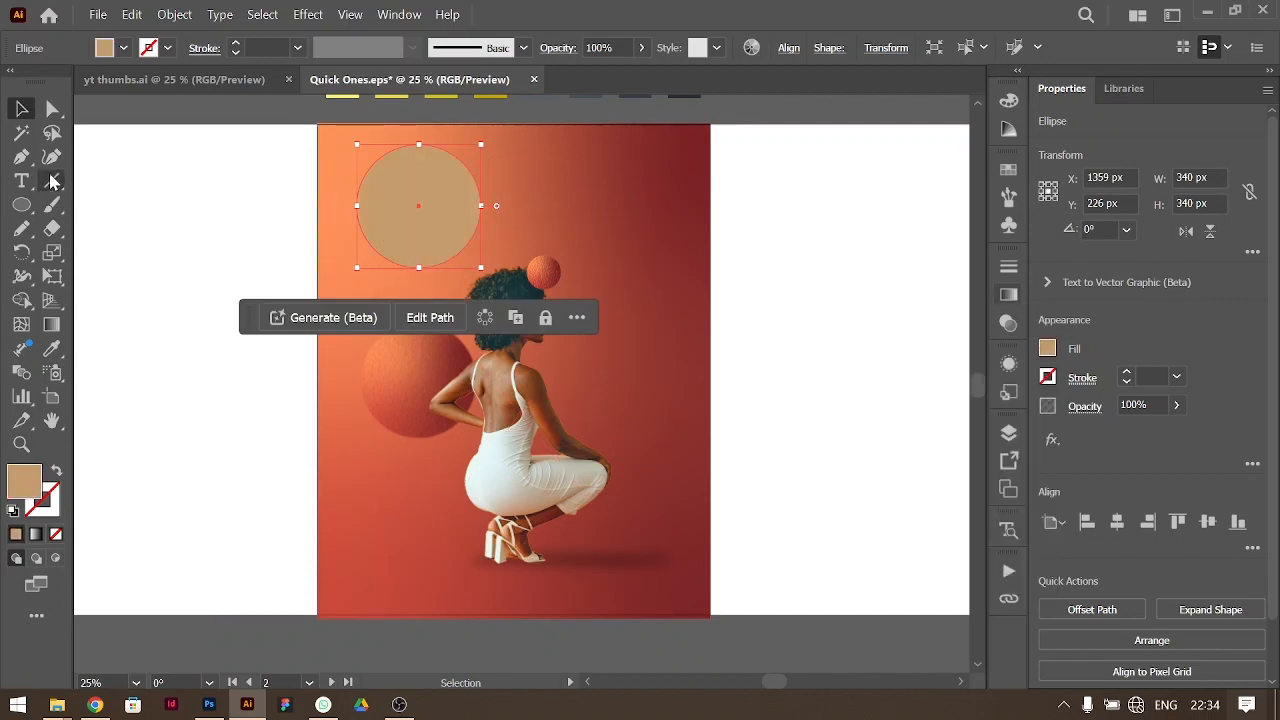
Step: Draw a wavy Pencil line across the middle of the tan circle and divide the circle along it with Pathfinder Divide
click(21, 228)
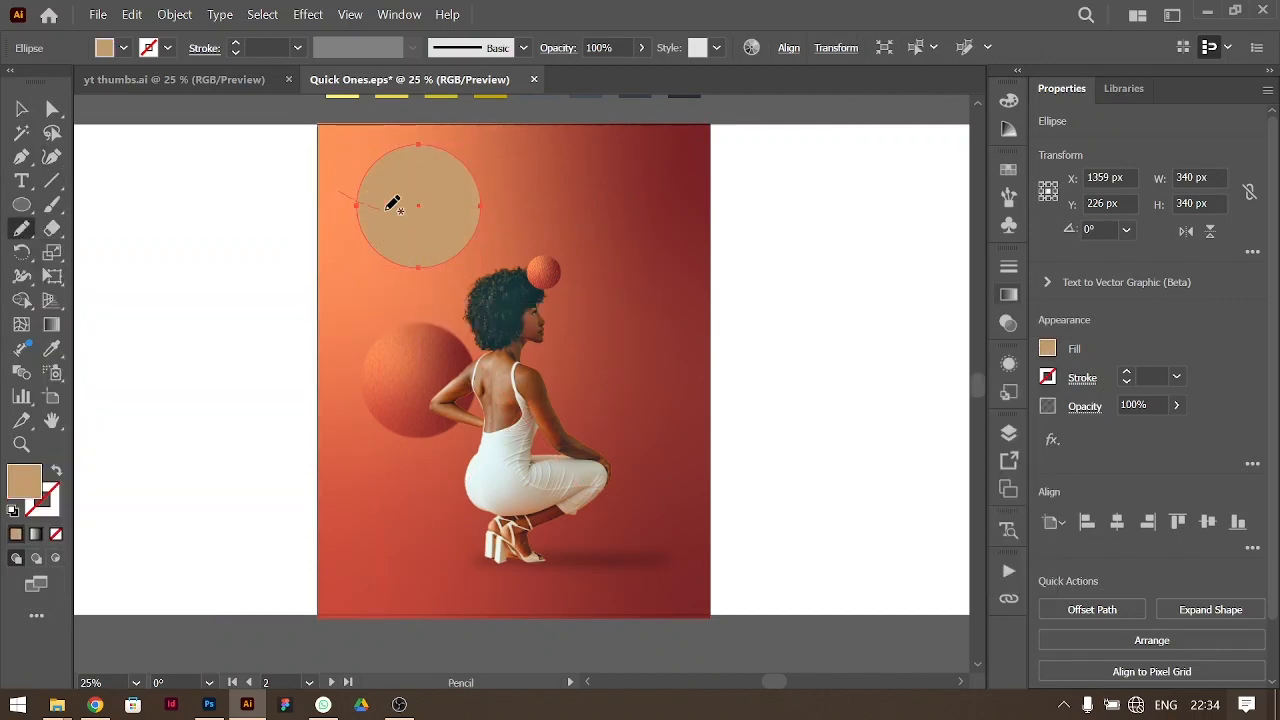
drag(506, 203, 338, 190)
key(v)
shift+click(425, 180)
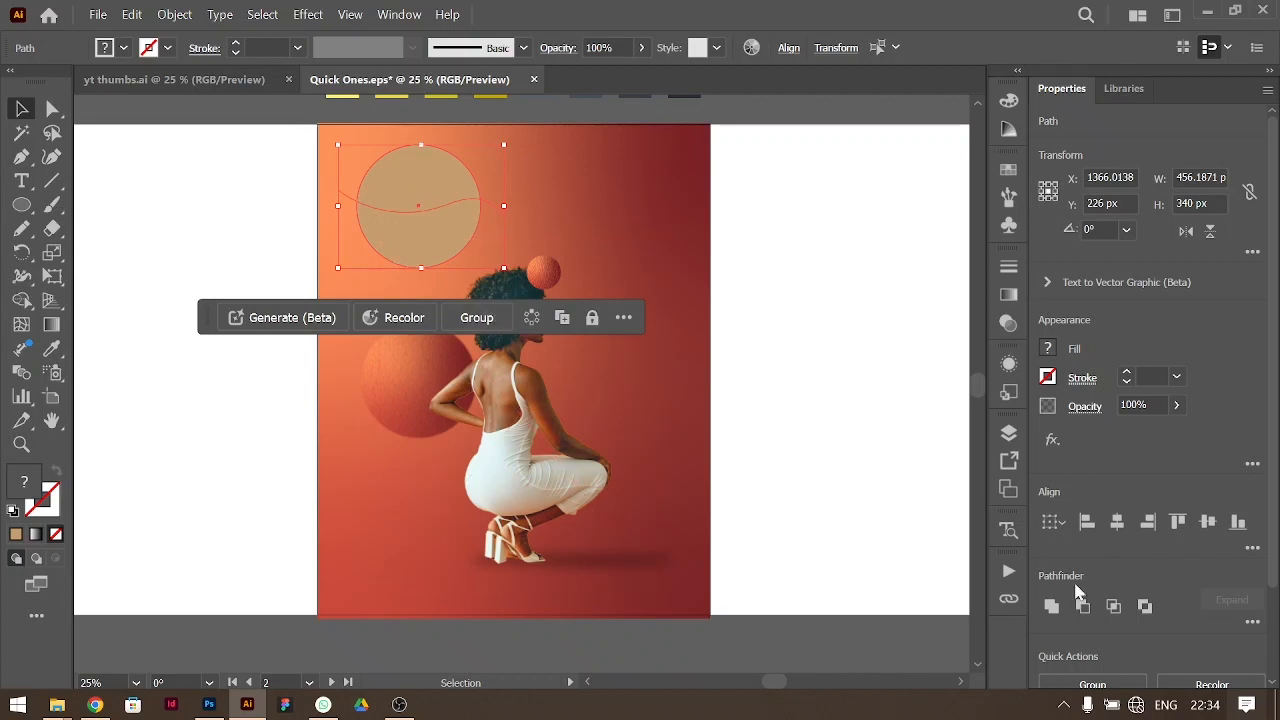
click(1254, 623)
click(1056, 599)
click(800, 430)
Step: Ungroup the divided tan circle so that its upper and lower halves are separate shapes
click(437, 228)
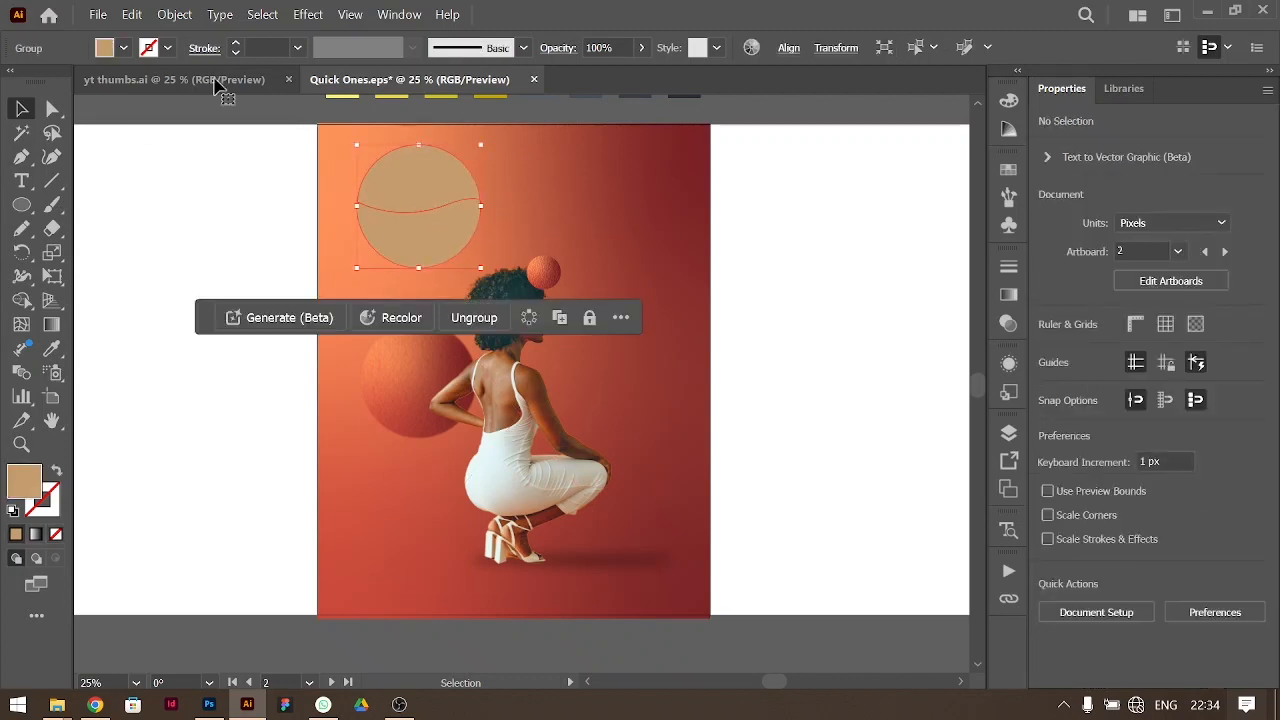
right_click(424, 186)
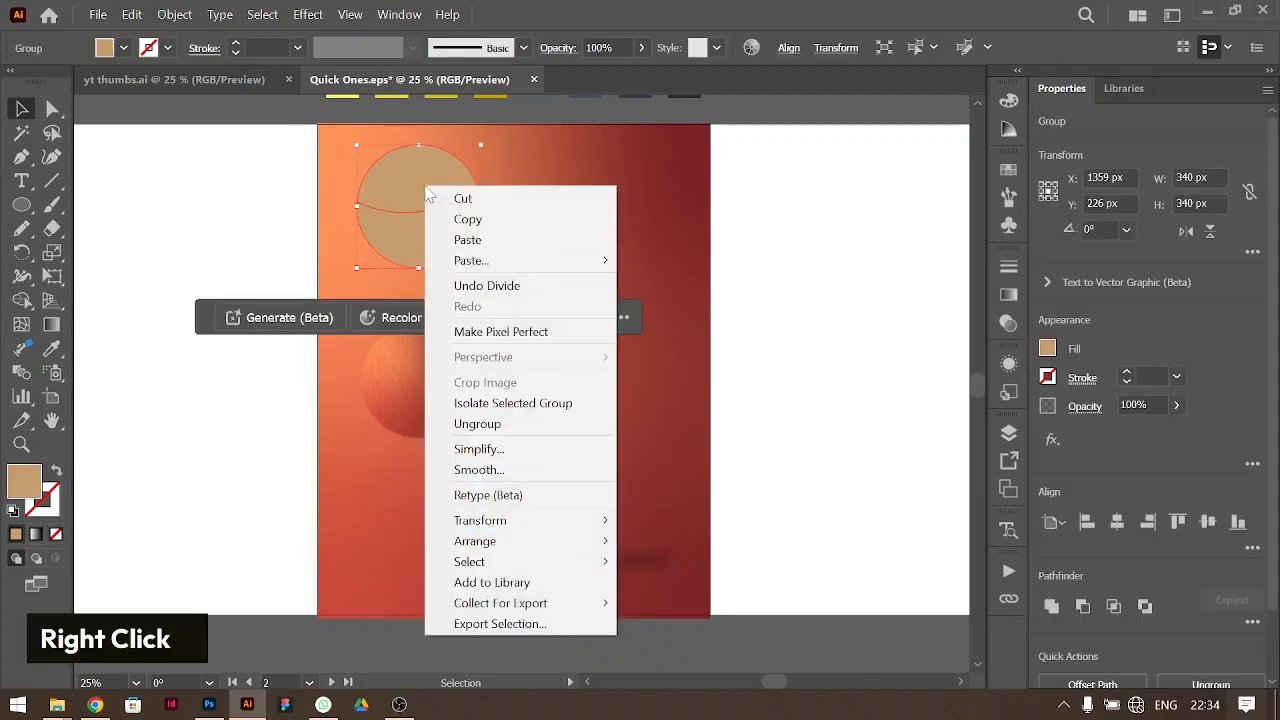
click(494, 424)
click(200, 262)
click(429, 186)
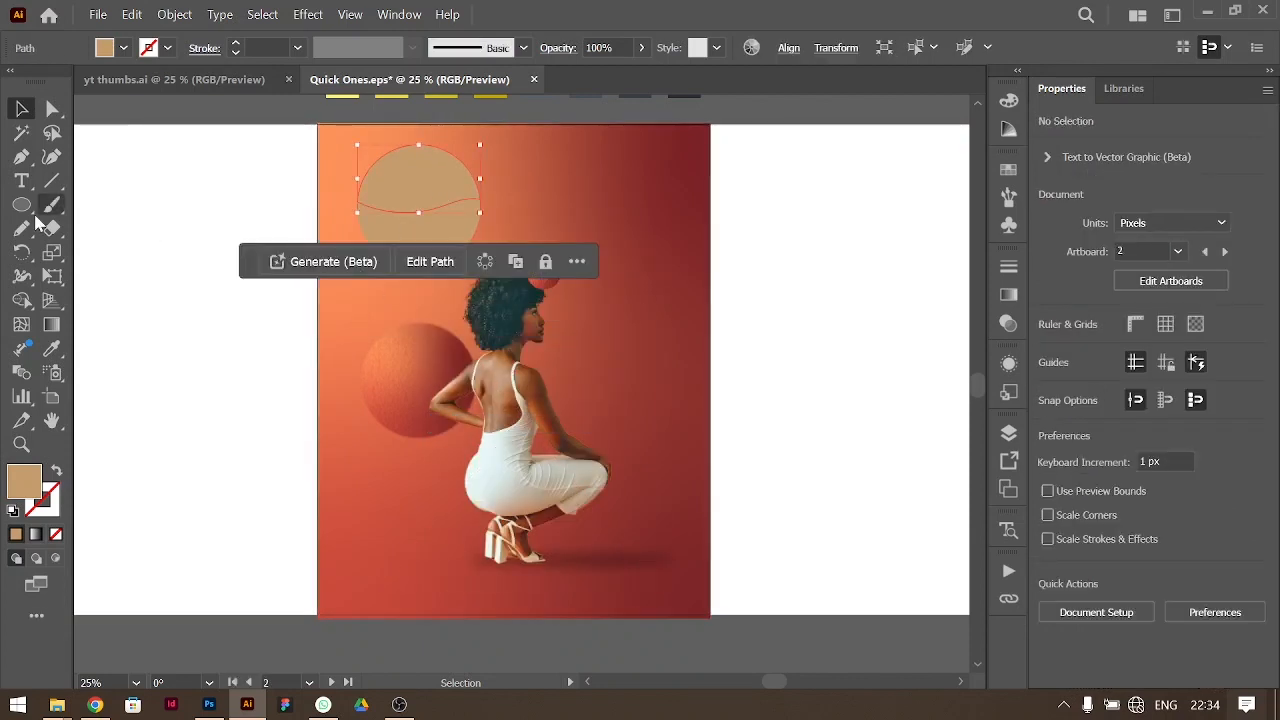
Step: Add the text "Great" to the poster beside the tan circle
key(t)
click(529, 181)
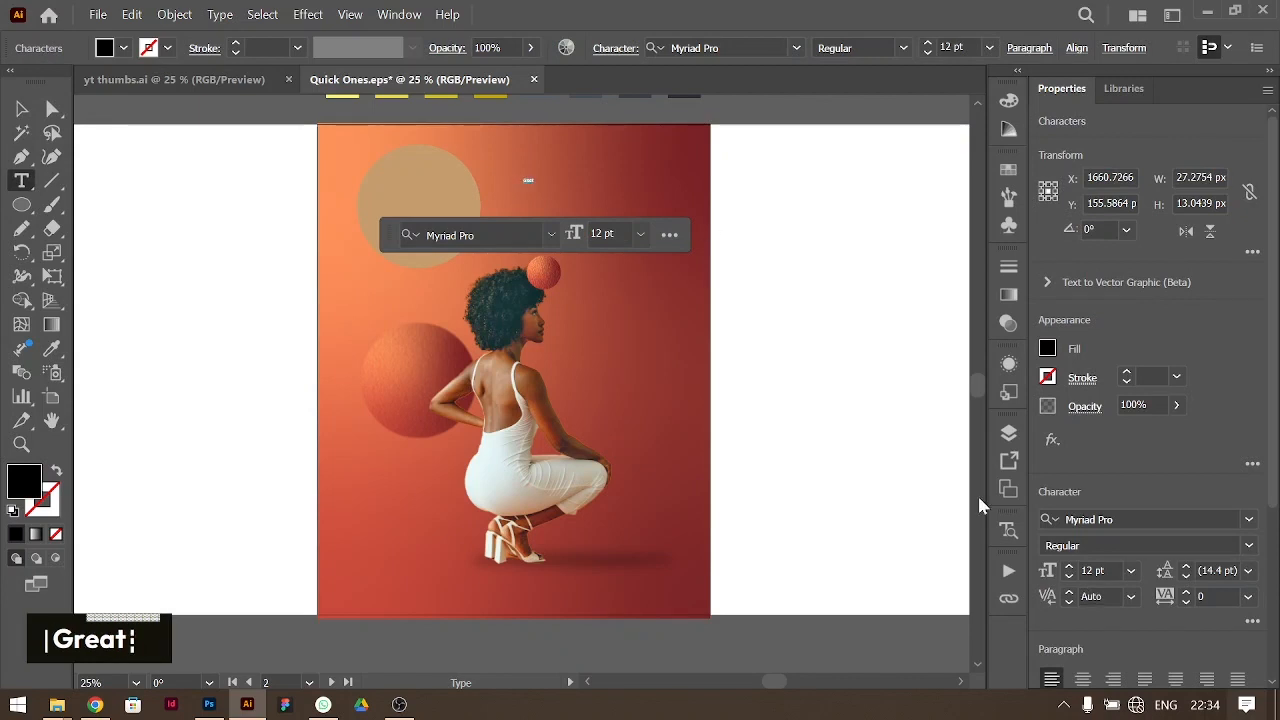
Step: Preview fonts starting with K, including the Kalnia family, on the "Great" text
click(1157, 518)
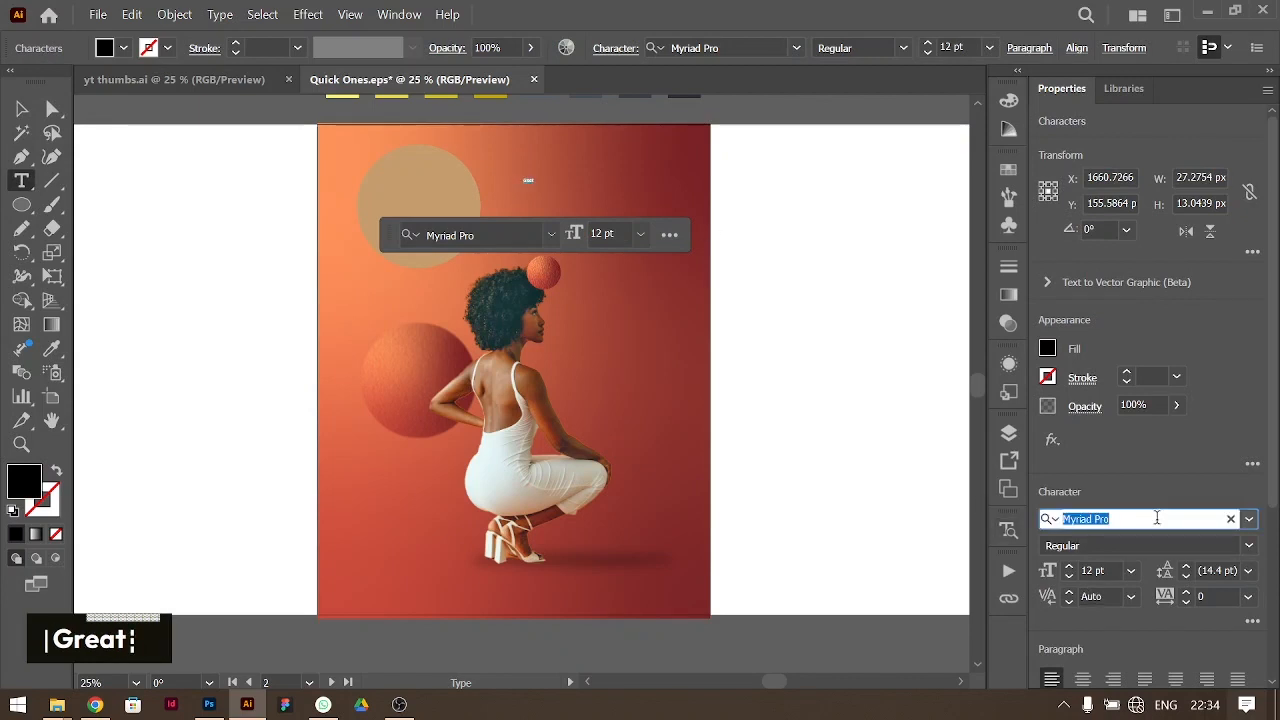
text(kar)
key(BackSpace)
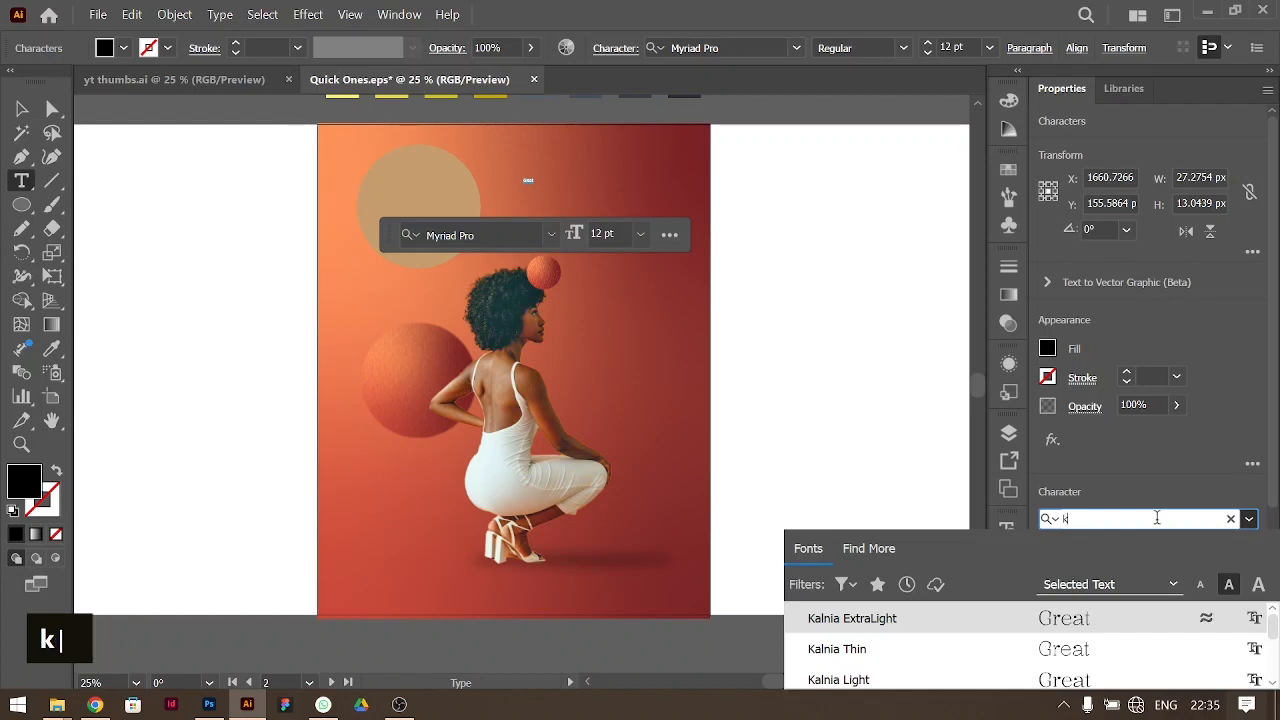
key(Down)
key(Down)
key(Down)
key(Down)
key(Down)
key(Down)
key(Down)
key(Down)
key(Down)
key(Down)
key(Down)
key(Down)
key(Down)
key(Down)
key(Down)
key(Down)
key(Down)
key(Down)
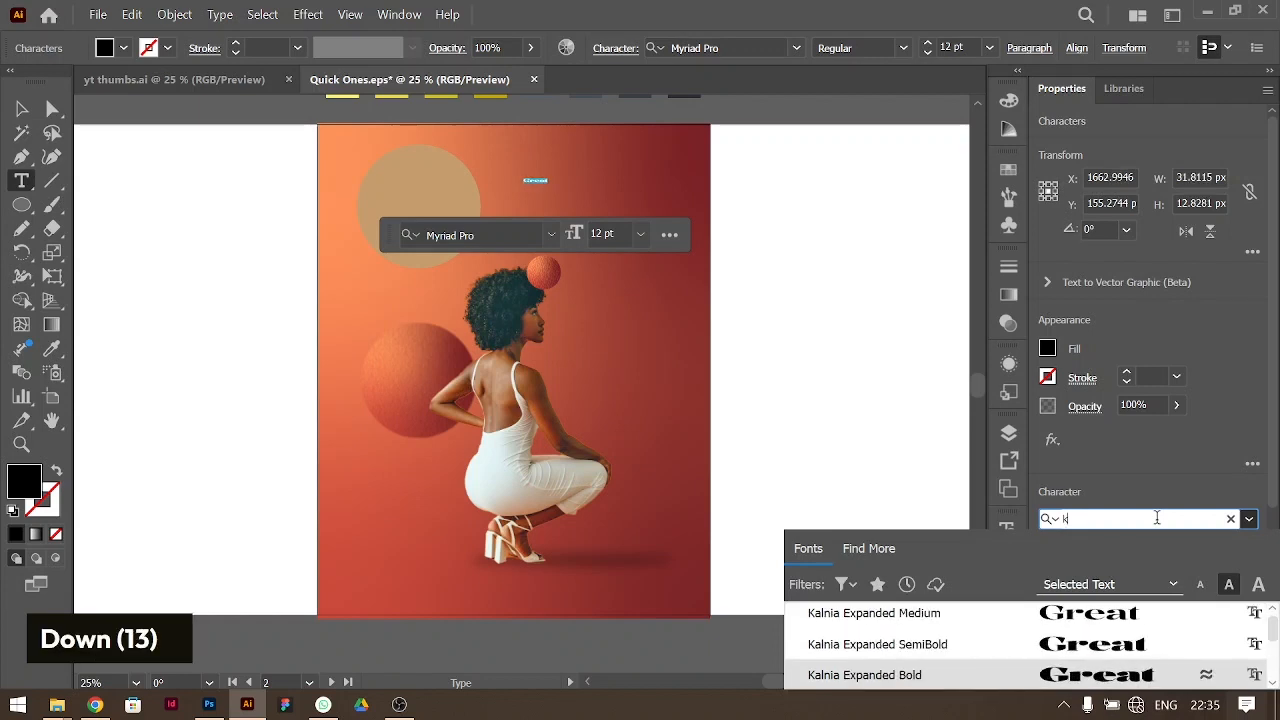
key(Down)
key(Down)
key(Down)
key(Up)
key(Up)
key(Up)
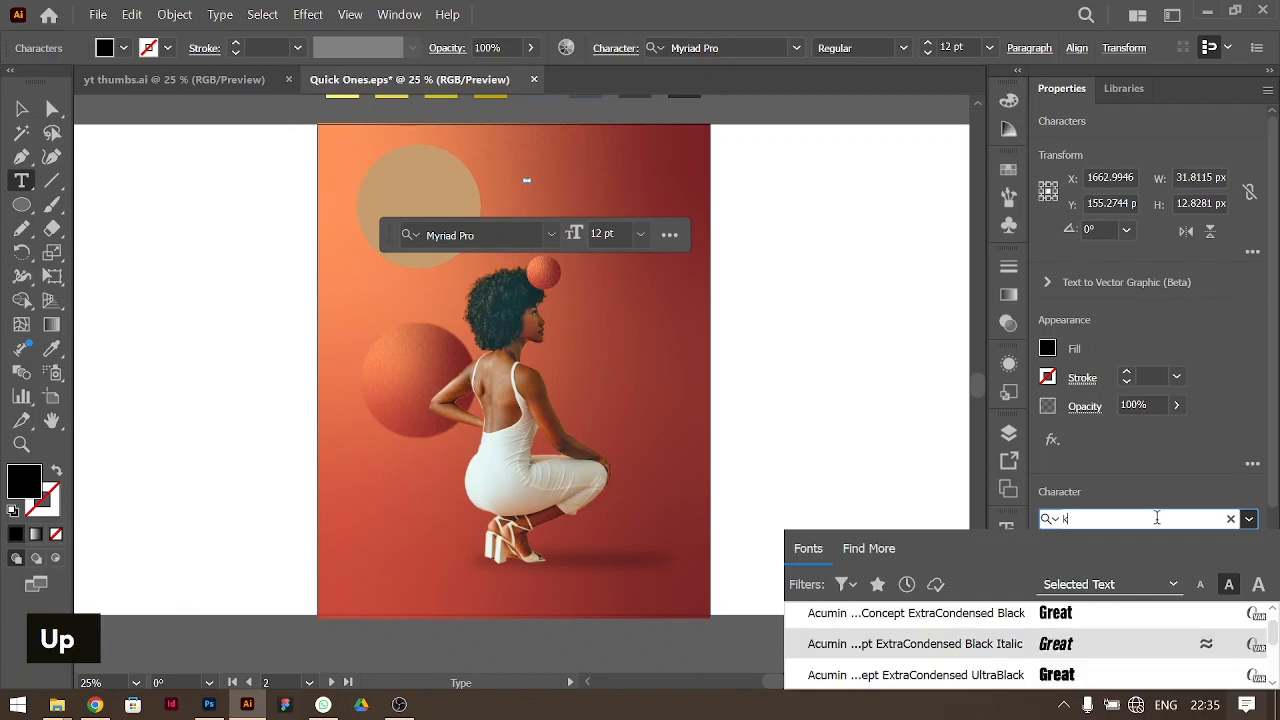
Step: Set the "Great" text in Mister Frogs Regular at 72 pt
key(BackSpace)
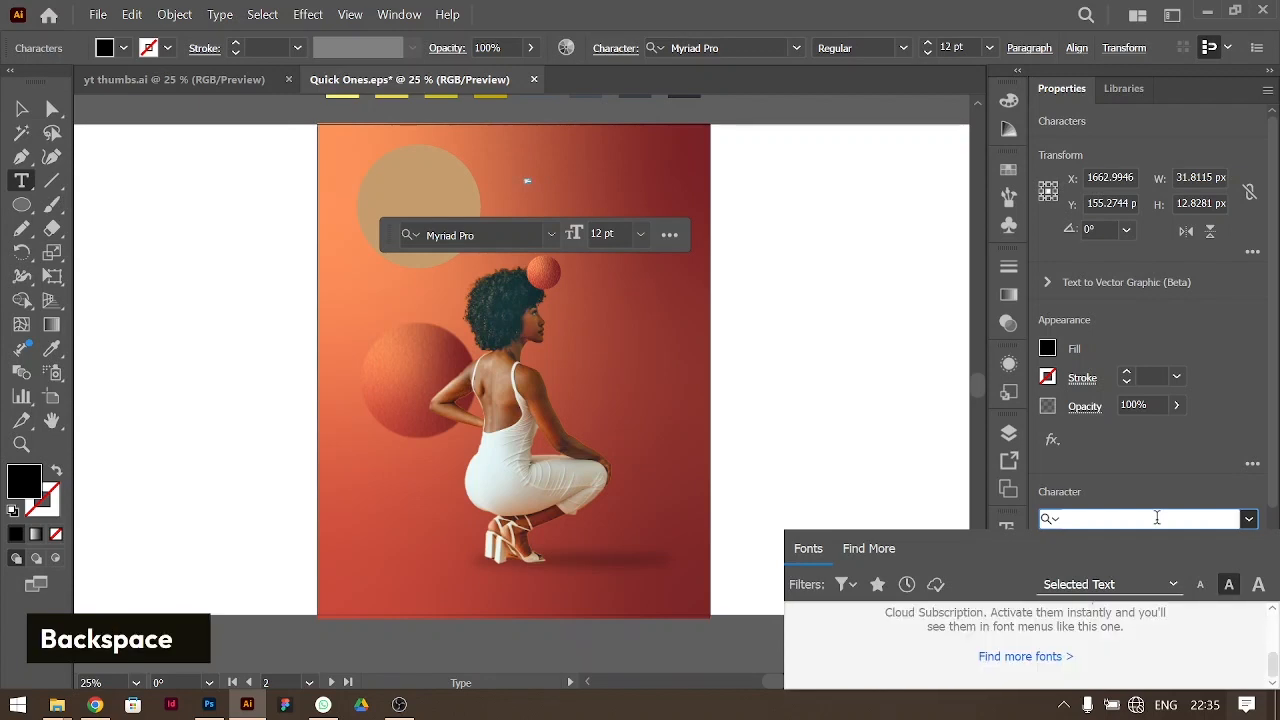
text(fro)
click(1097, 616)
click(1133, 571)
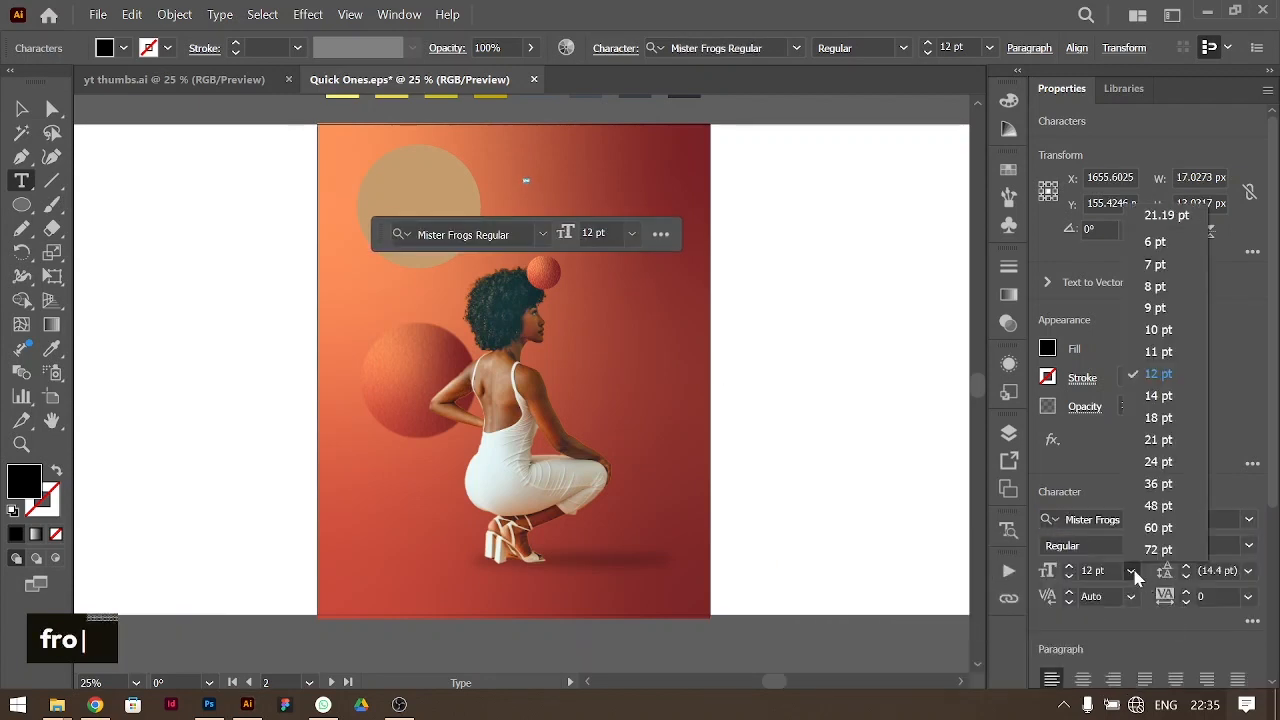
click(1158, 549)
Step: Duplicate the "Great" text to the area in front of the woman's face and fill both texts with white
click(21, 109)
drag(546, 176, 604, 341)
click(1047, 348)
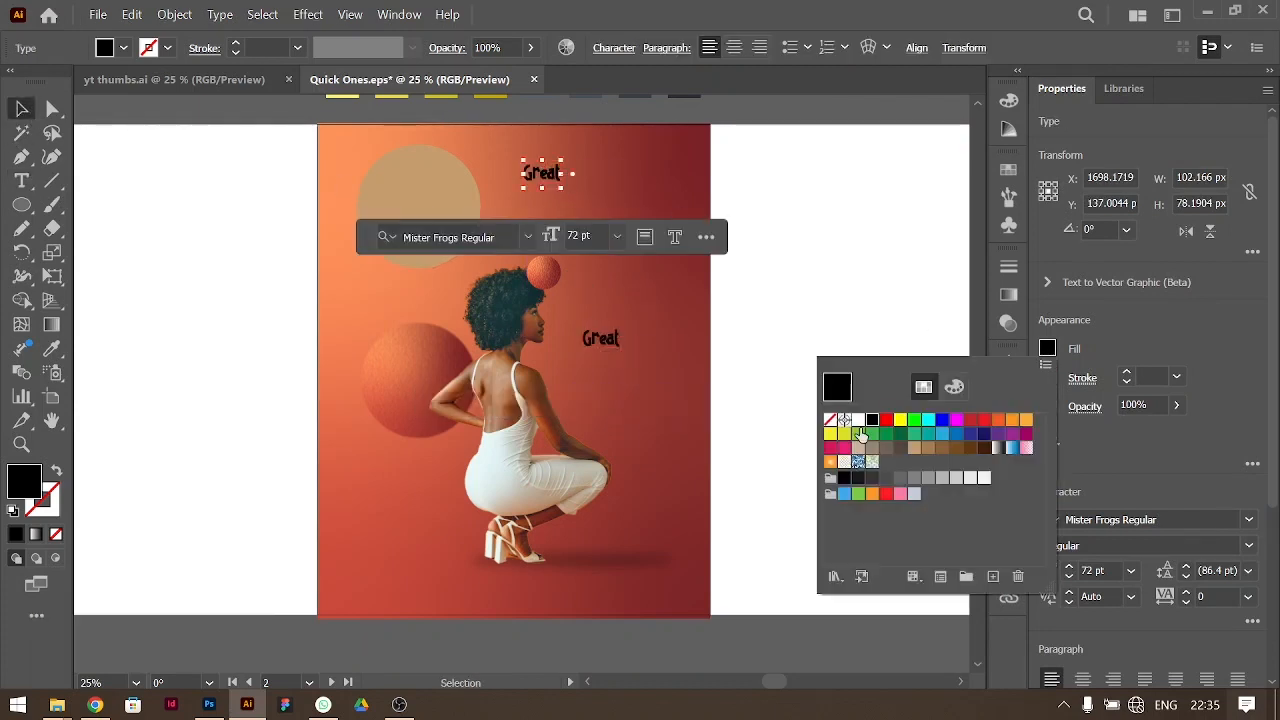
double_click(858, 419)
click(601, 338)
click(1047, 348)
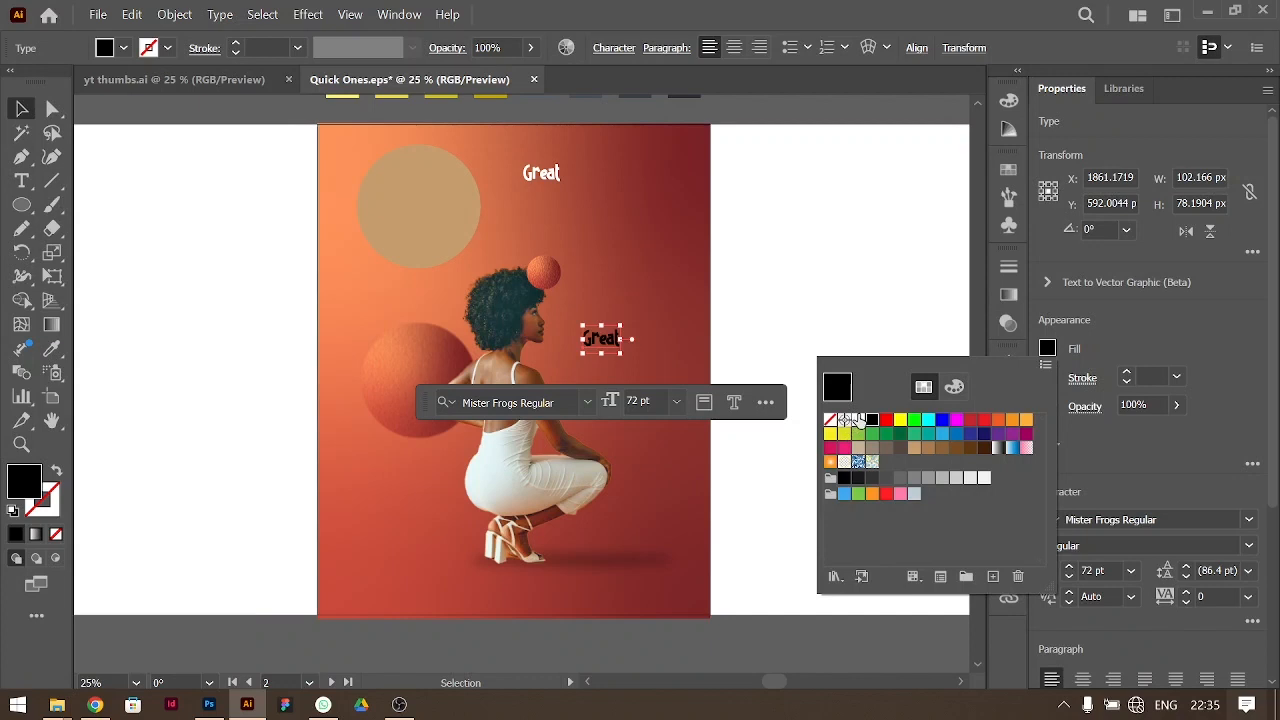
double_click(858, 419)
Step: Replace the wording of the duplicated text with "Art"
double_click(601, 338)
double_click(601, 338)
text(Art)
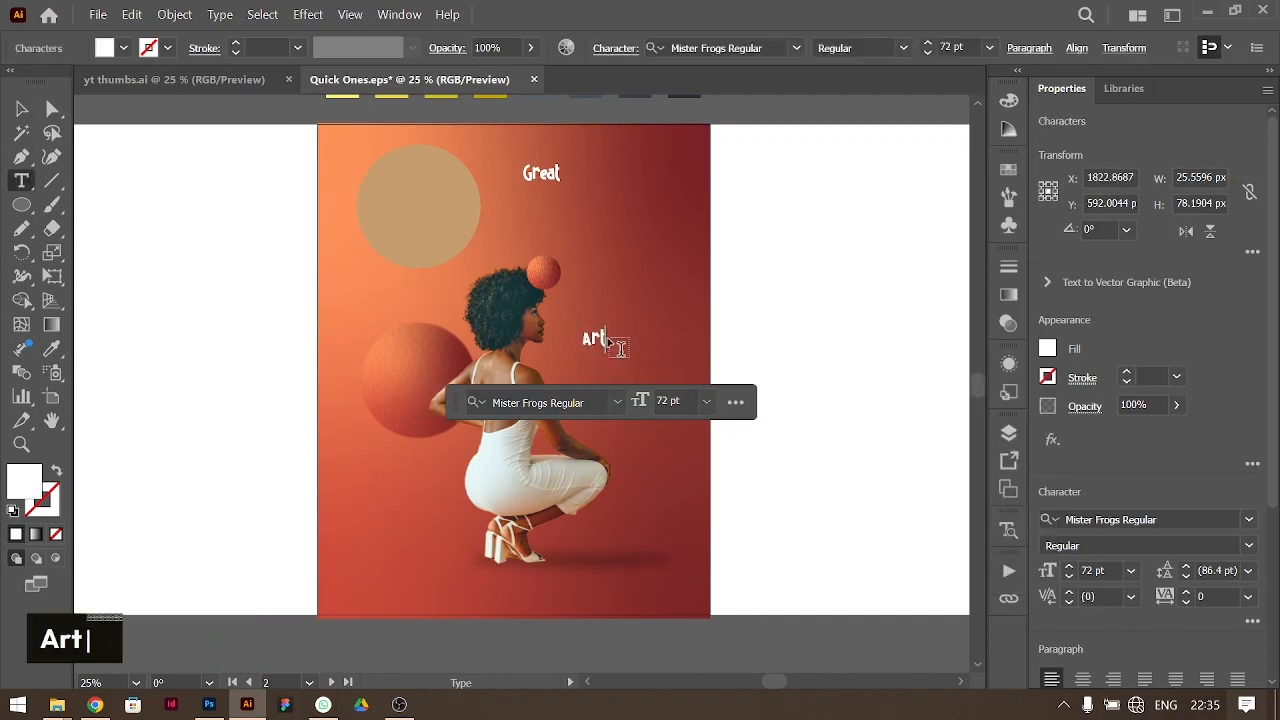
click(23, 110)
Step: Bring both halves of the tan circle to the front of the stacking order
shift+click(428, 177)
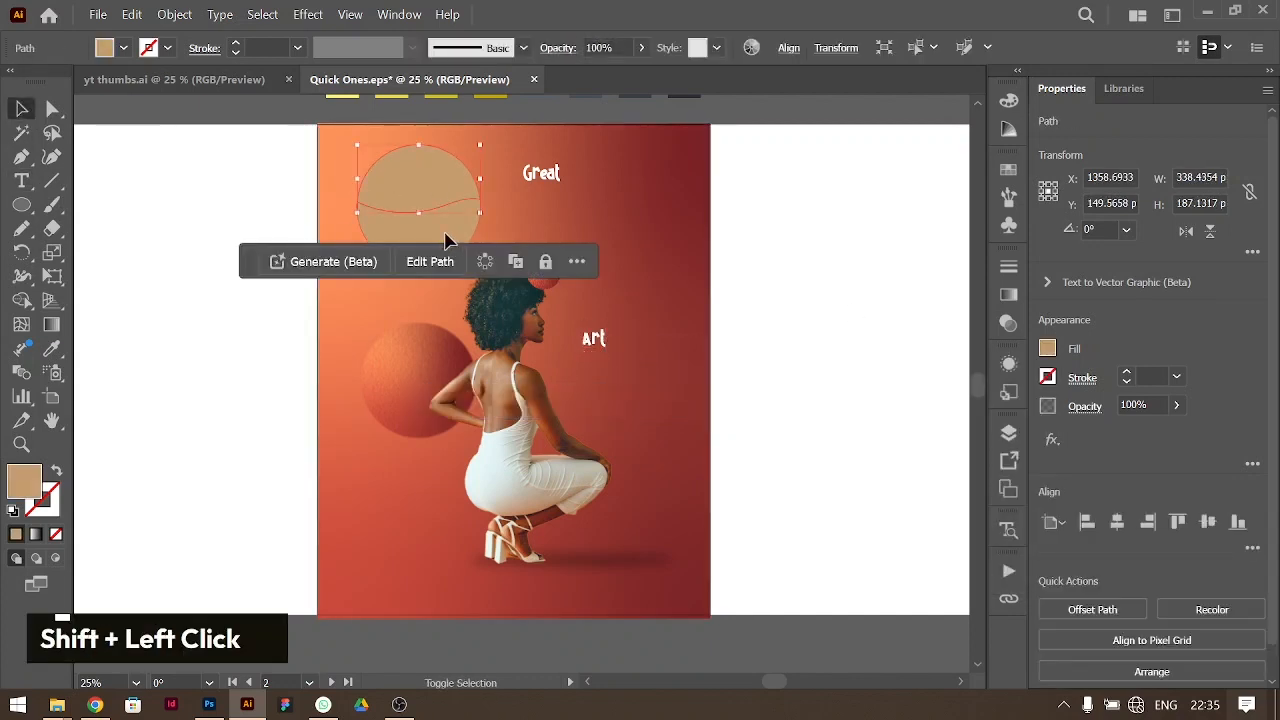
key(ctrl+shift+bracketright)
click(723, 219)
Step: Envelope-distort "Great" into the upper half of the tan circle and "Art" into the lower half, using the top object
click(429, 182)
shift+click(557, 171)
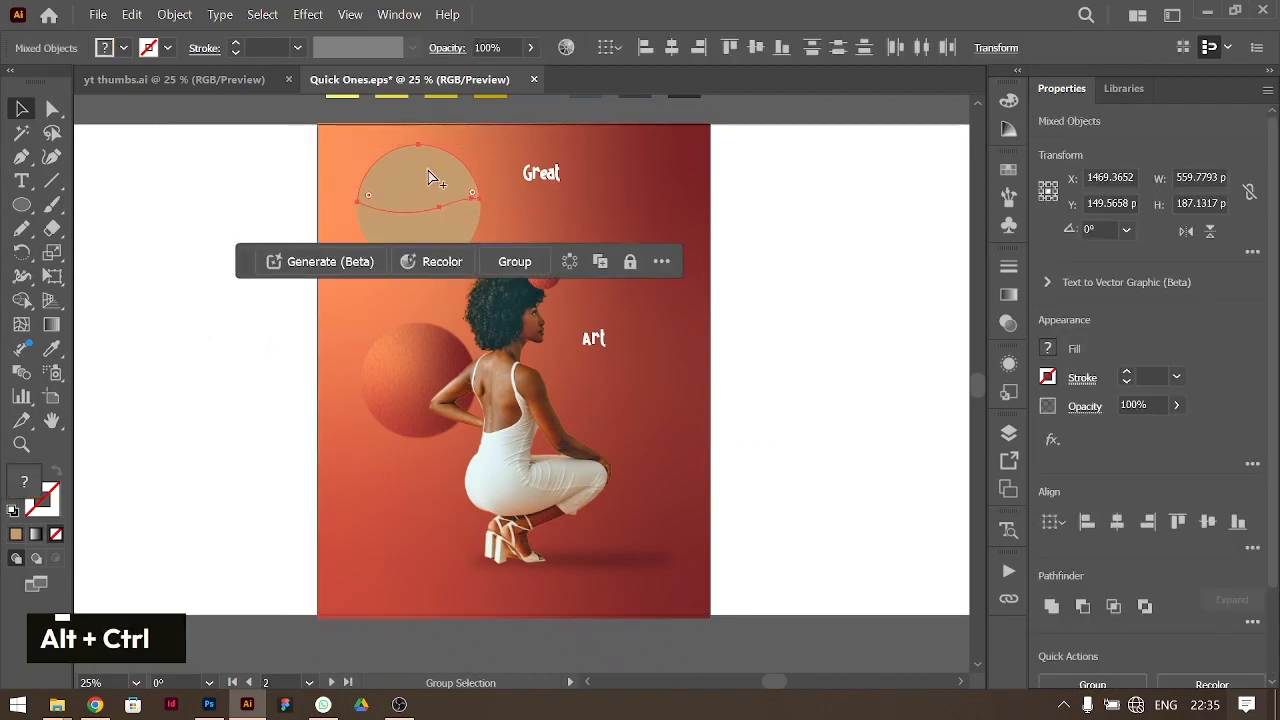
key(alt+ctrl+c)
click(594, 338)
shift+click(424, 240)
key(alt+ctrl+c)
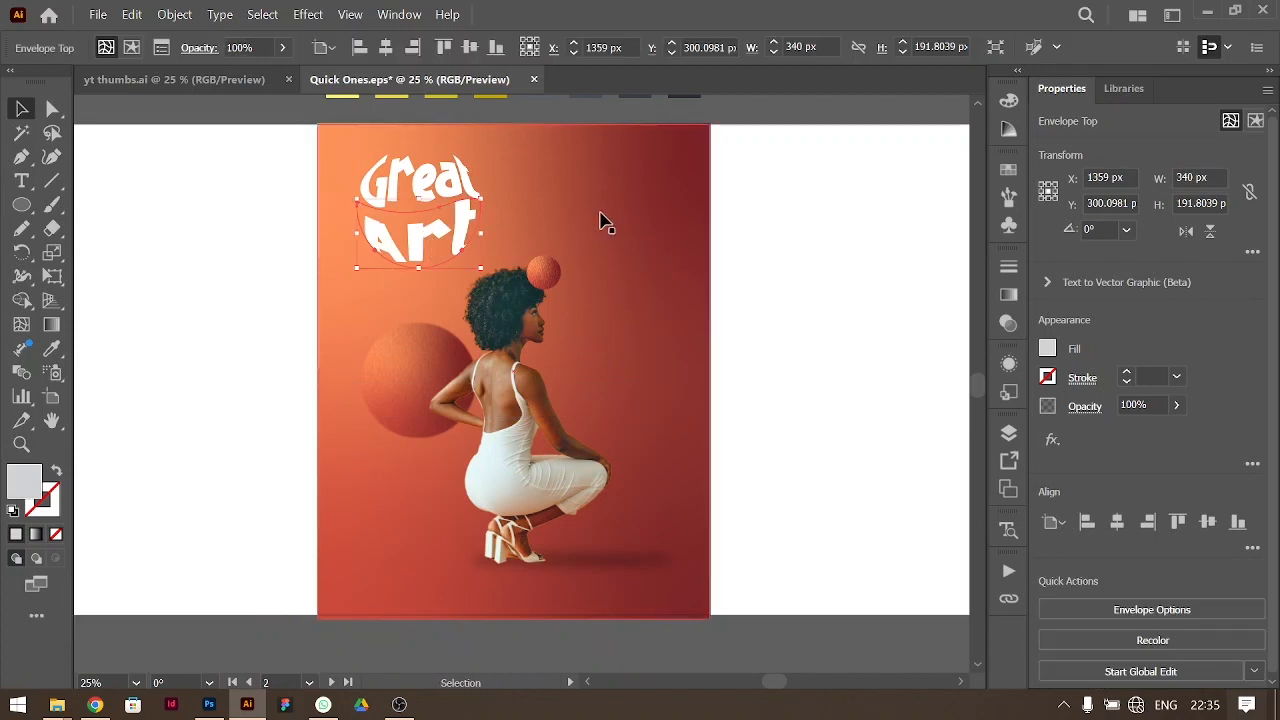
Step: Undo the envelope distortions of both texts
key(ctrl+z)
key(ctrl+z)
click(813, 360)
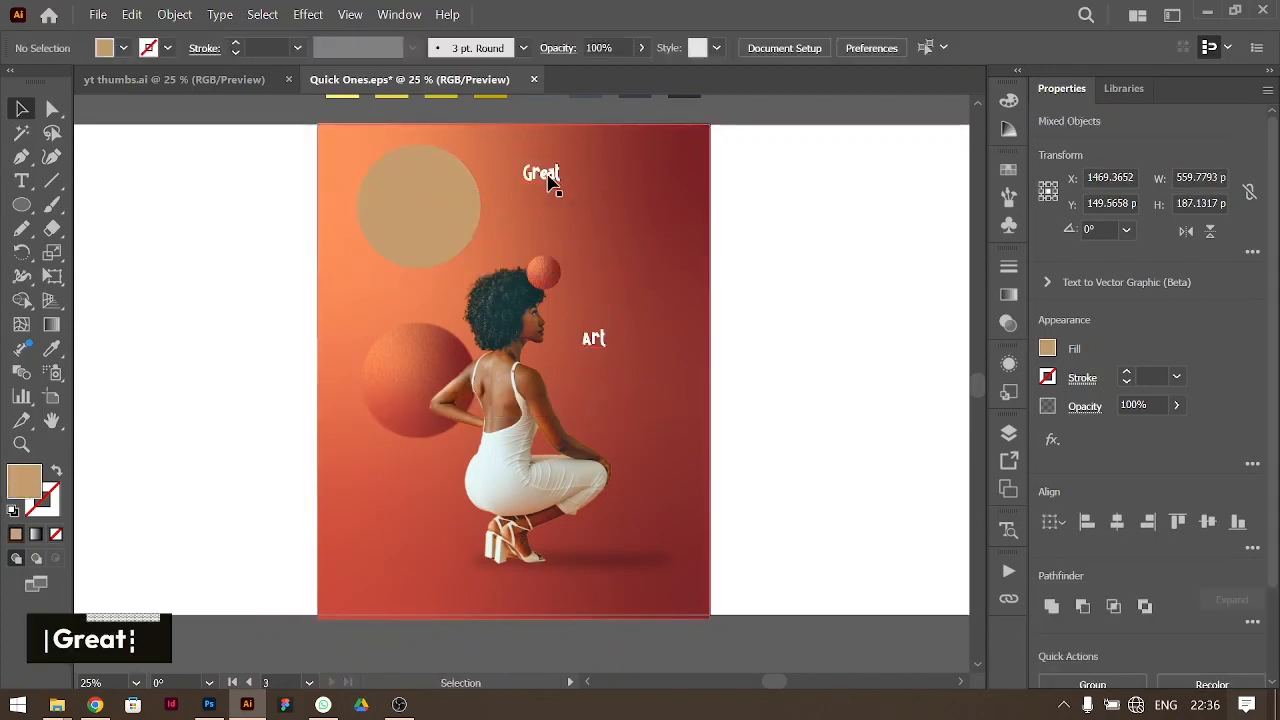
Step: Set the "Great" text in Monument Extended Ultrabold and change its case to uppercase
click(545, 174)
click(1150, 519)
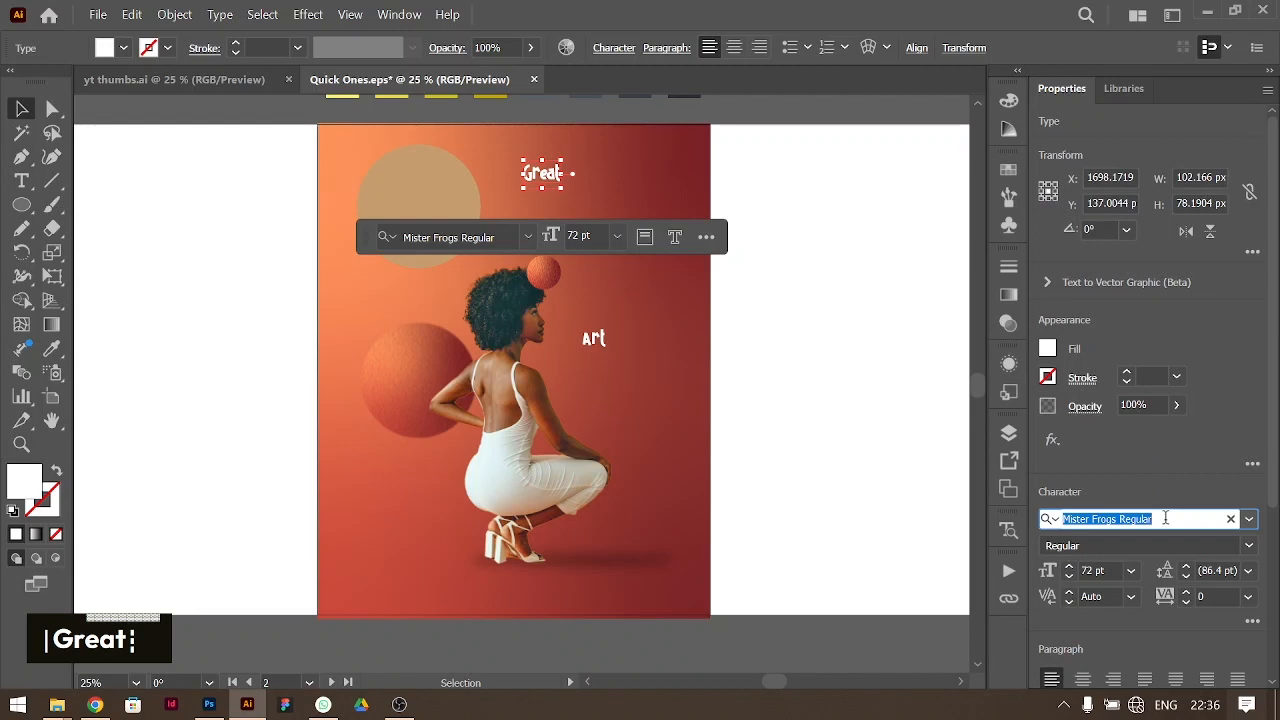
text(monument Extended)
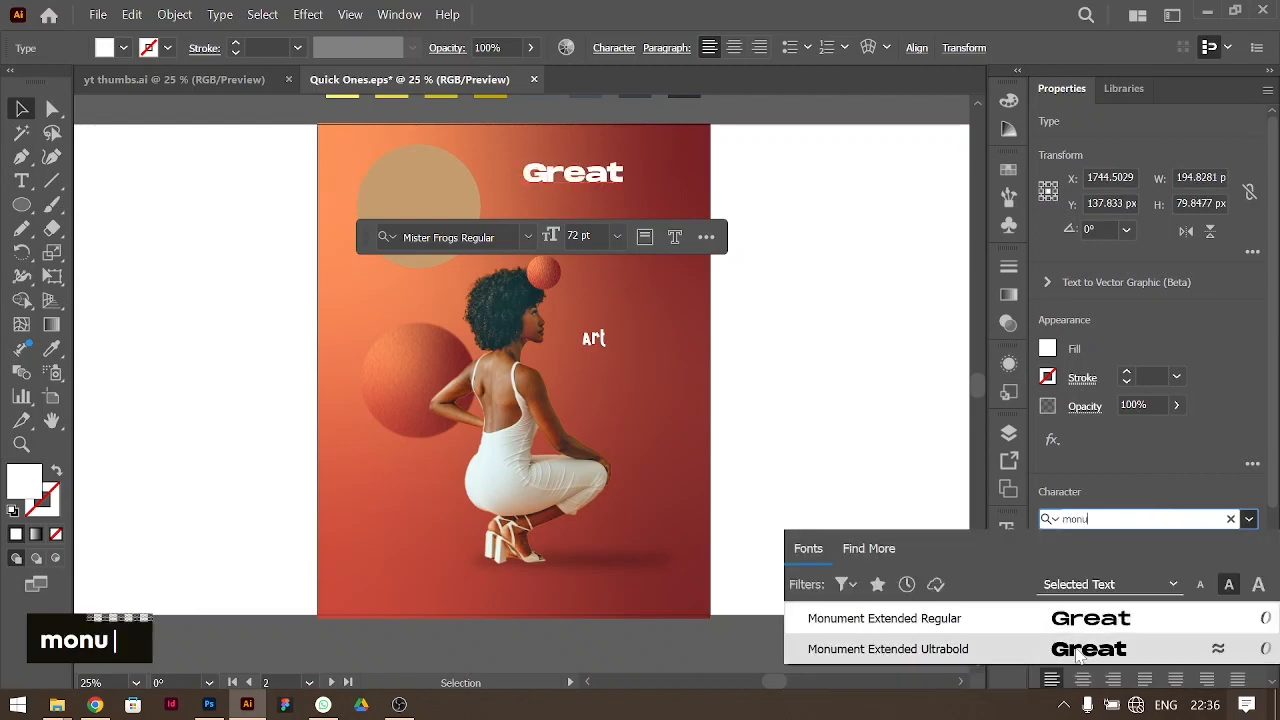
click(1088, 648)
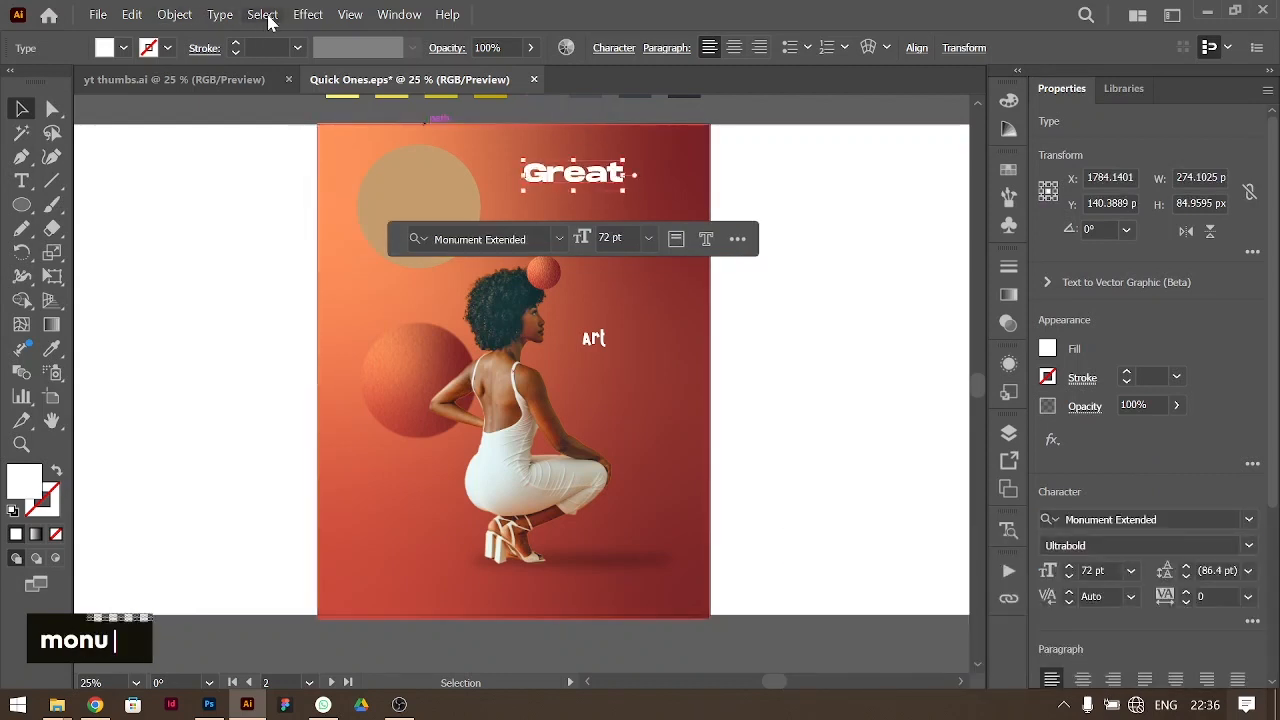
click(220, 14)
mouse_move(371, 299)
click(545, 298)
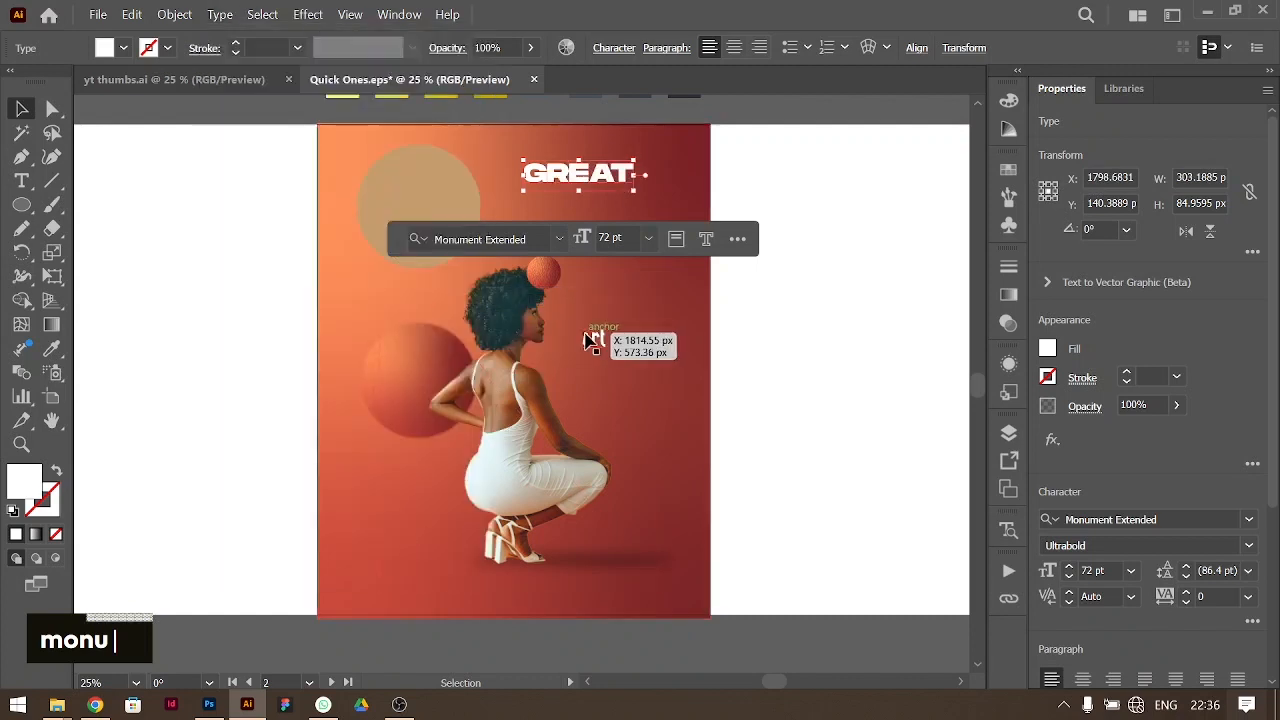
Step: Match the "Art" text to the "GREAT" lettering's style by sampling it with the Eyedropper, and change its case to uppercase
click(594, 336)
key(i)
click(585, 168)
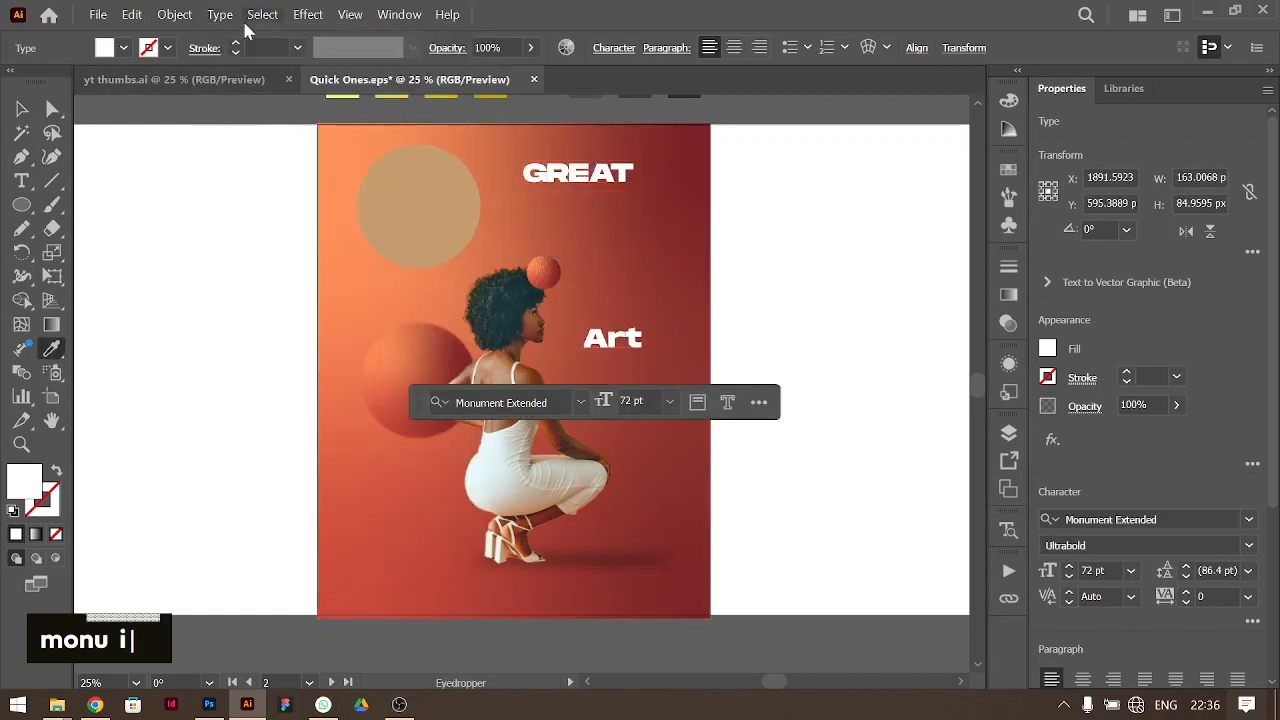
click(220, 14)
mouse_move(420, 297)
click(546, 296)
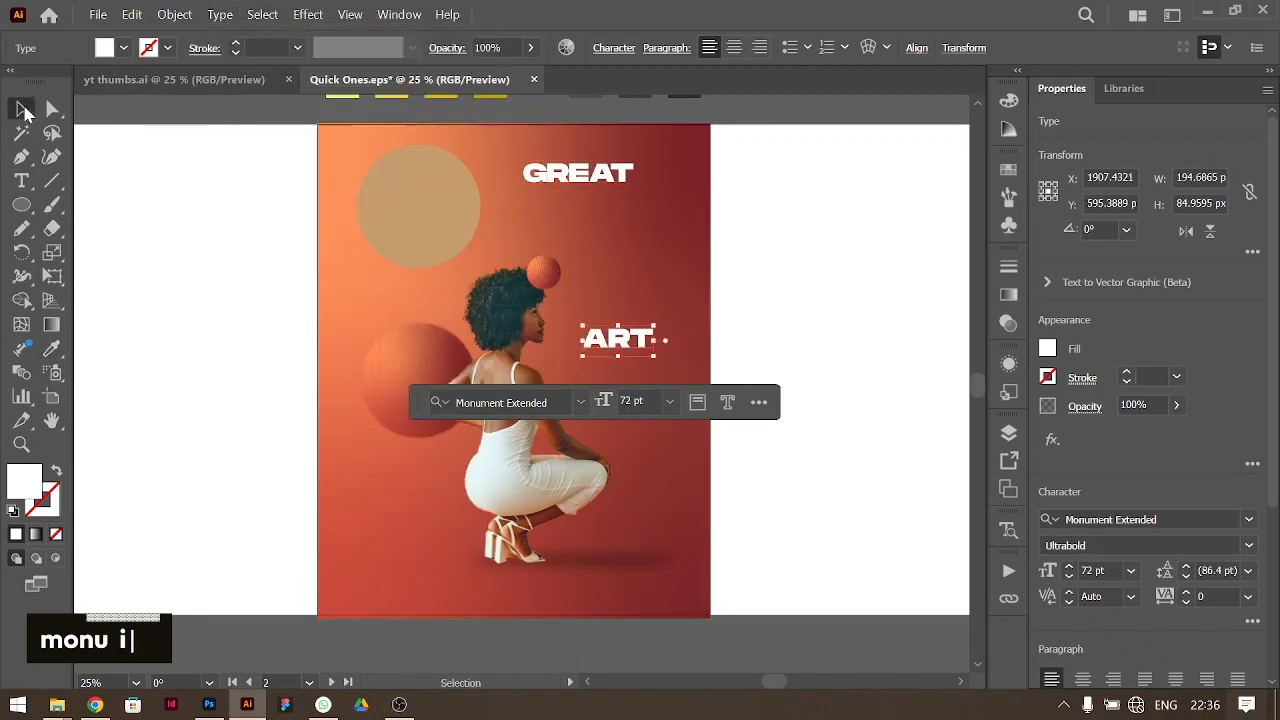
Step: Envelope-distort "GREAT" into the upper half of the tan circle and "ART" into the lower half, using the top object
click(551, 177)
shift+click(429, 191)
key(ctrl+alt+c)
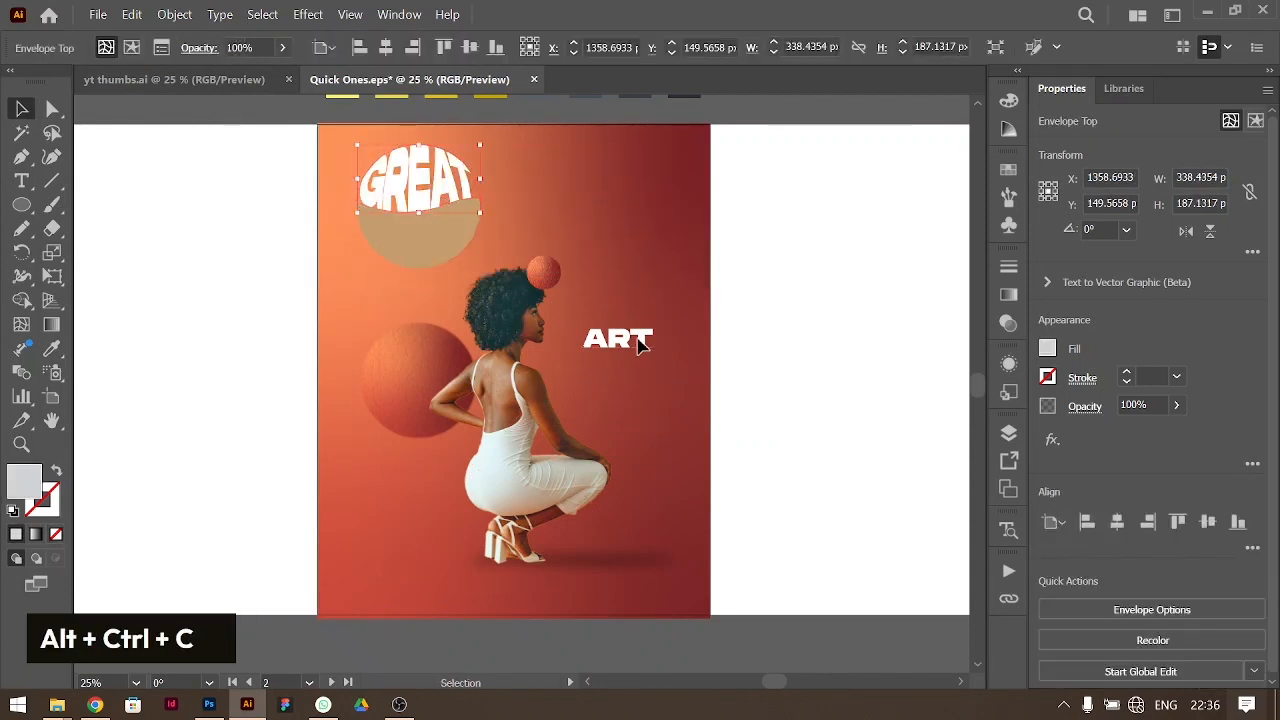
click(640, 343)
shift+click(407, 248)
key(ctrl+alt+c)
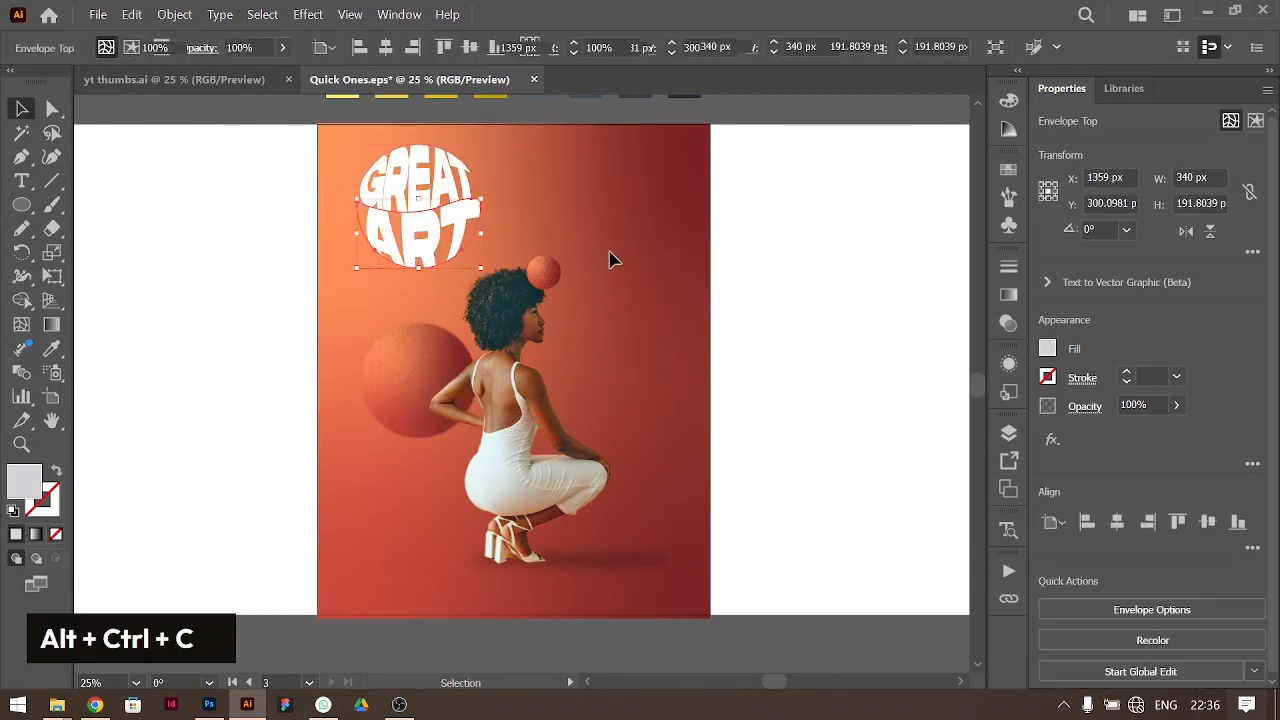
Step: Scale both warped words together to 236 × 236 px and move them to the poster's upper-right area
shift+click(431, 213)
shift+click(431, 165)
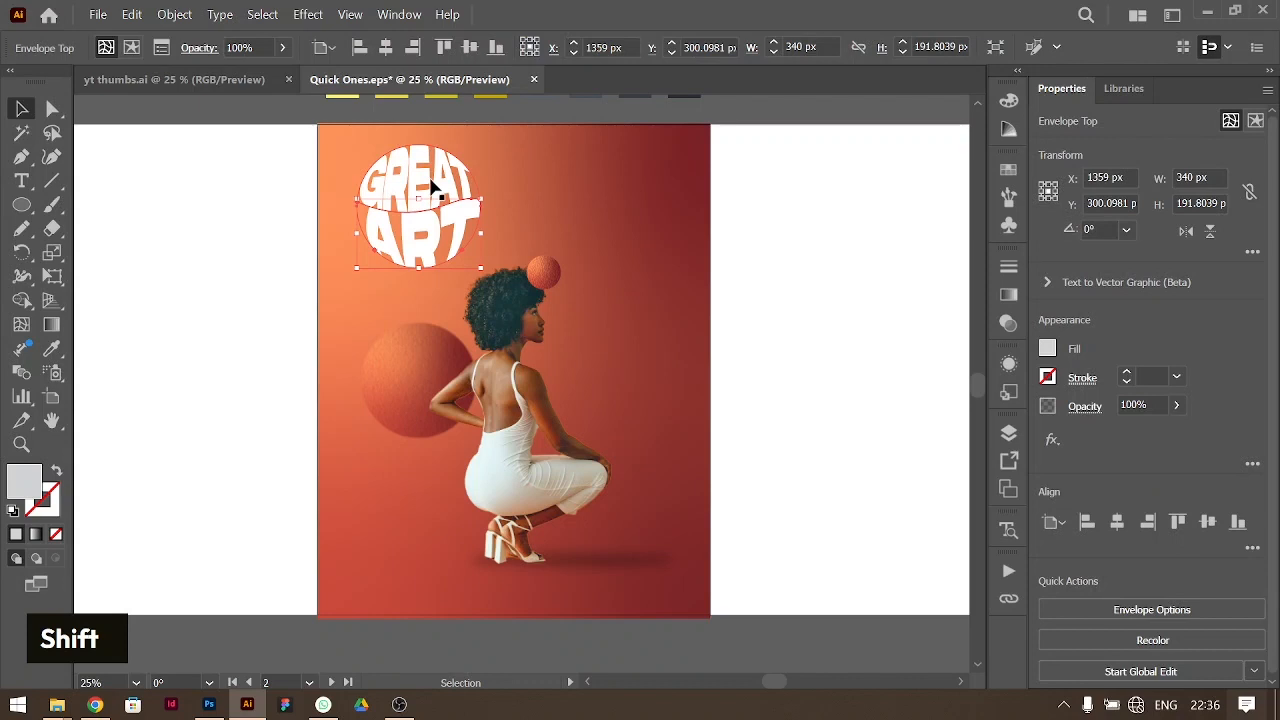
shift+click(422, 178)
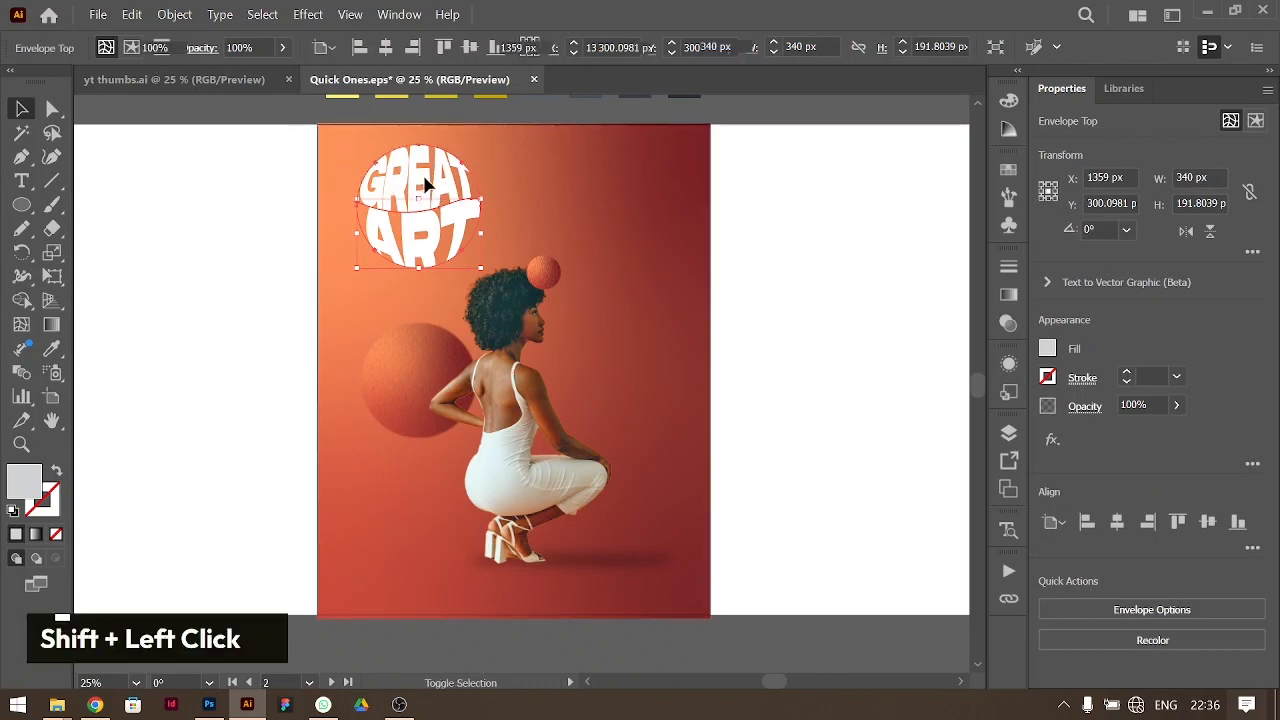
drag(440, 215, 635, 223)
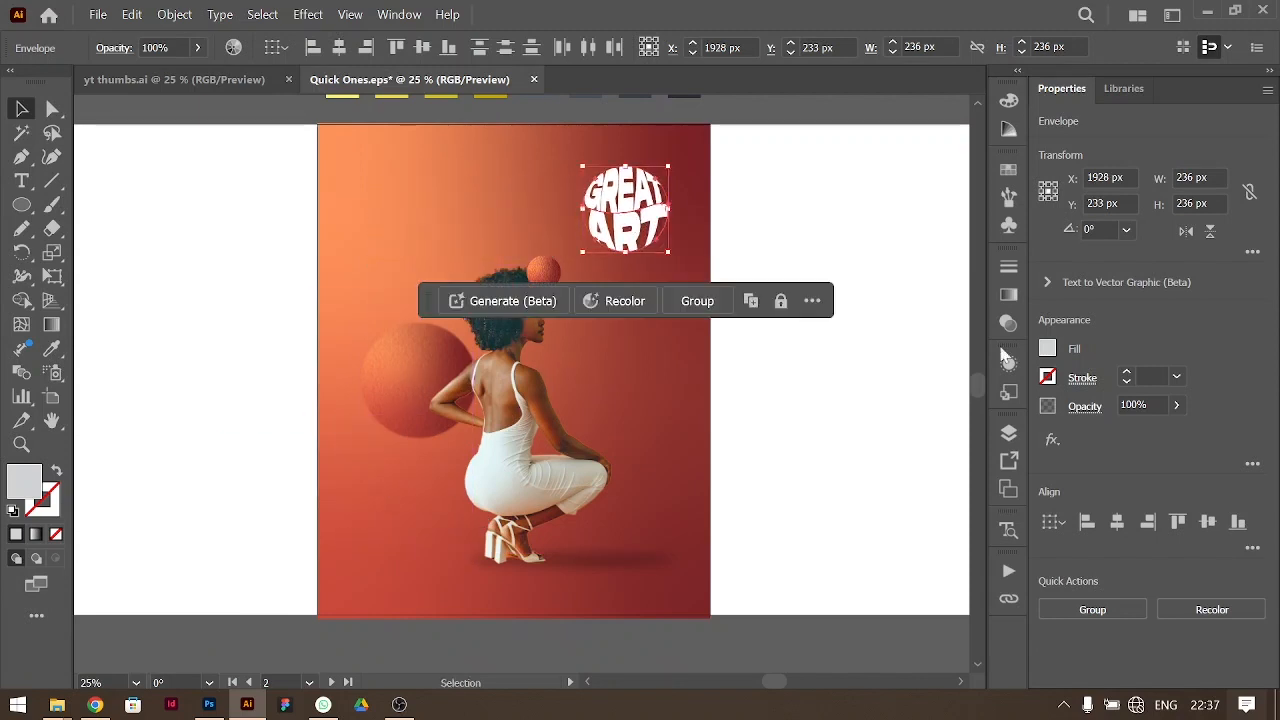
Step: Recolour the text inside the "GREAT" envelope with the golden-yellow of the palette above the poster
double_click(627, 200)
click(1047, 348)
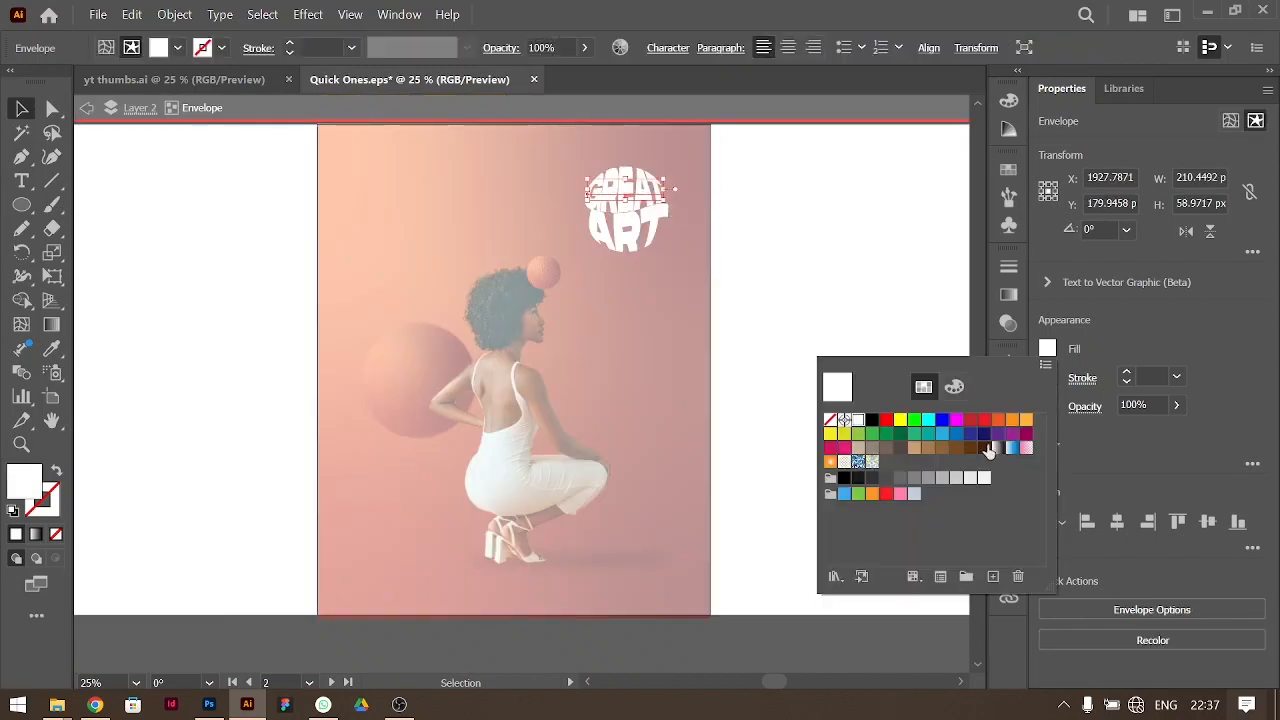
click(1013, 421)
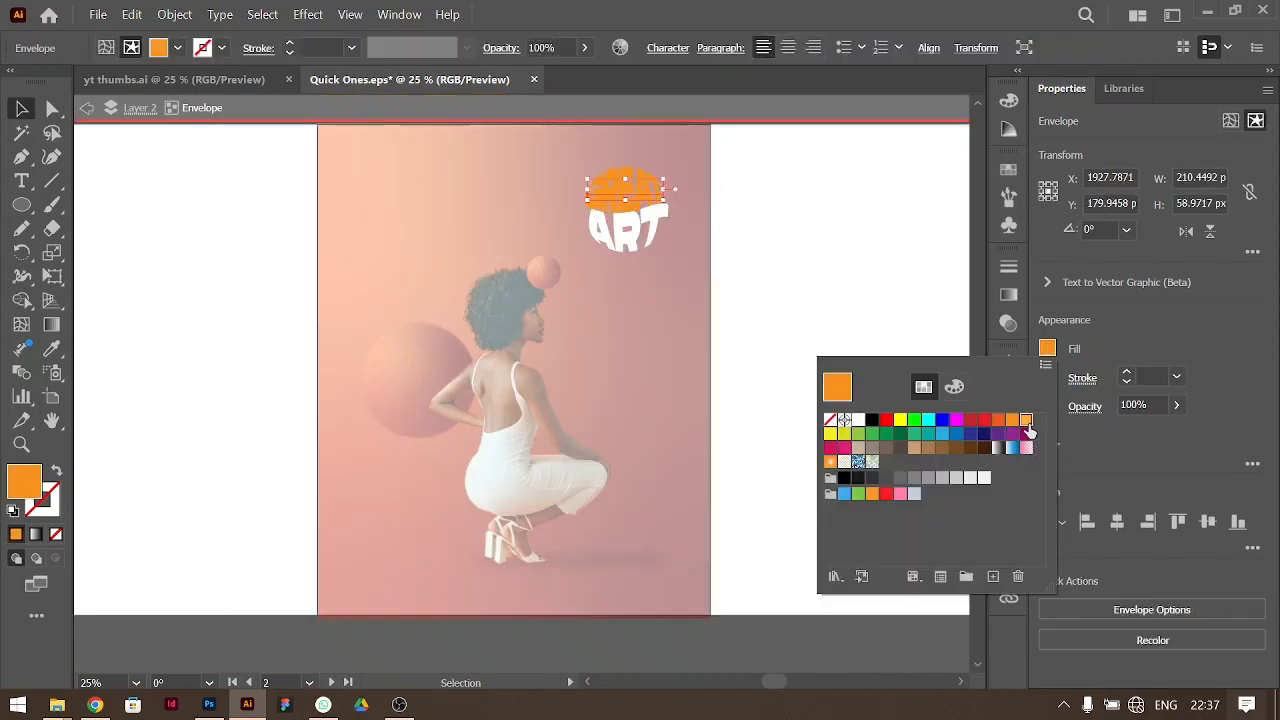
click(1027, 424)
scroll(820, 314, up, 3)
key(i)
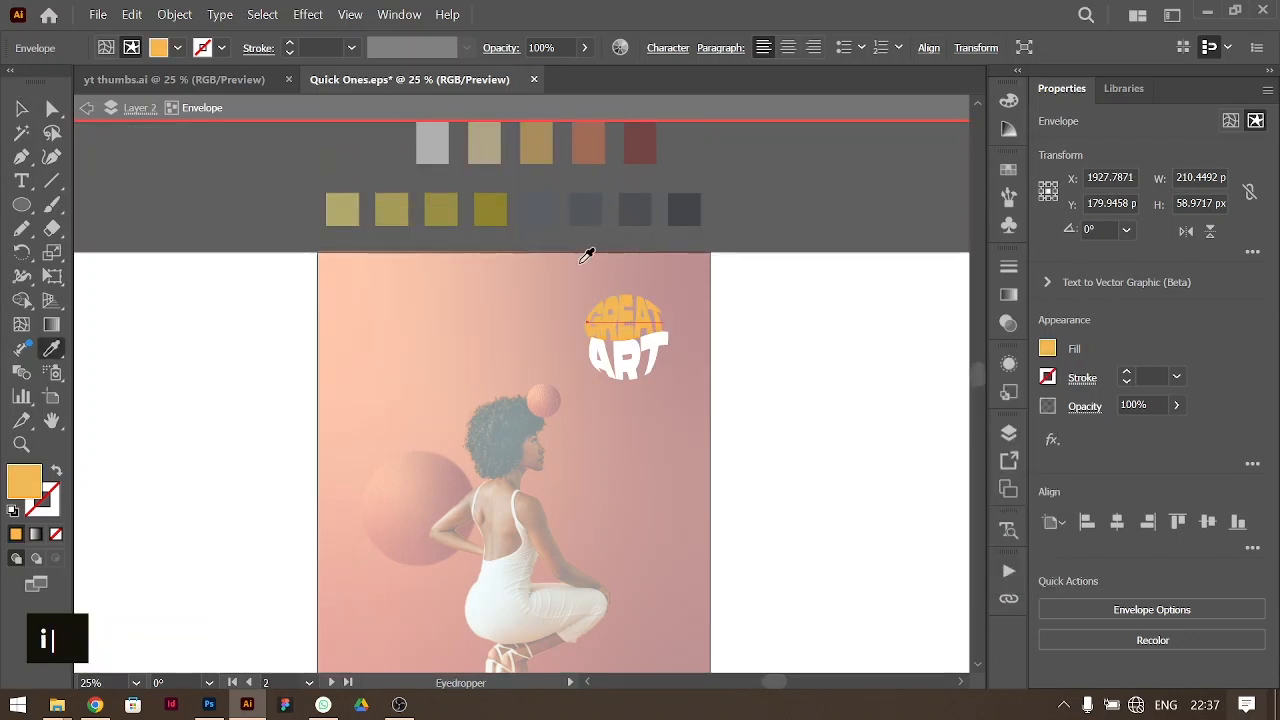
key(v)
Step: Fill the text inside the "ART" envelope with the golden-yellow sampled from "GREAT" and leave isolation mode
double_click(620, 362)
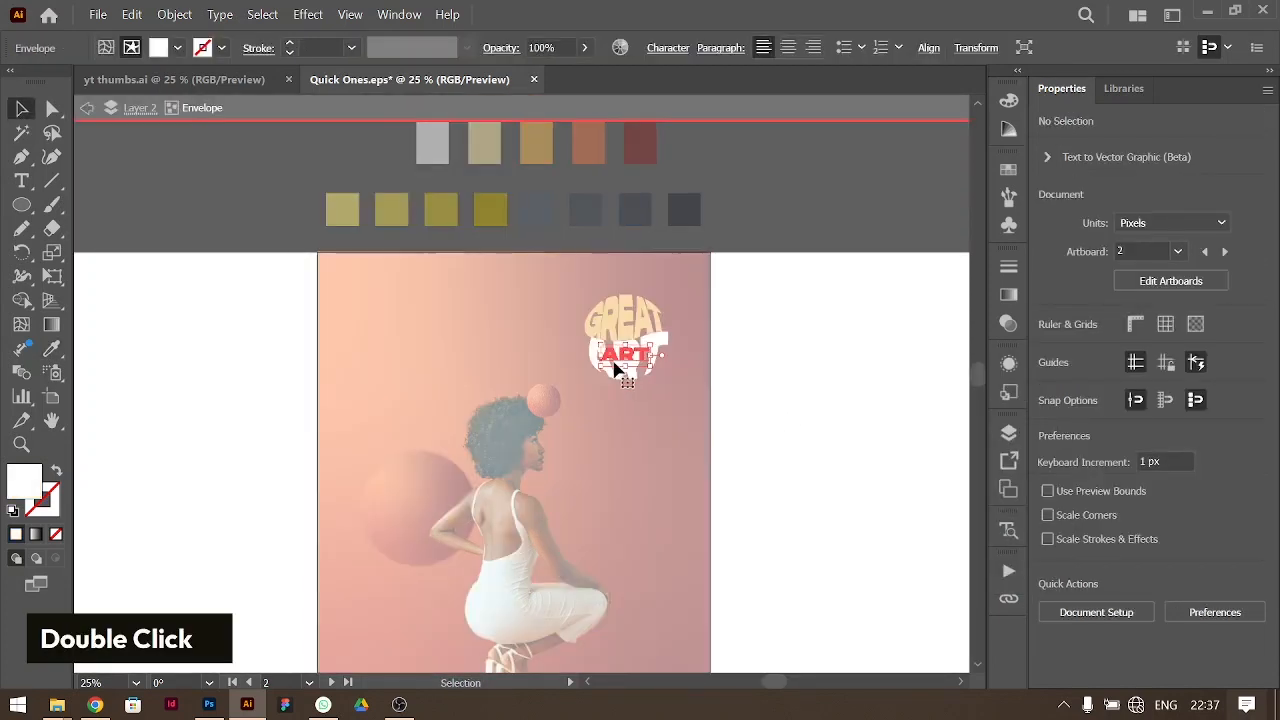
key(i)
click(622, 318)
click(22, 110)
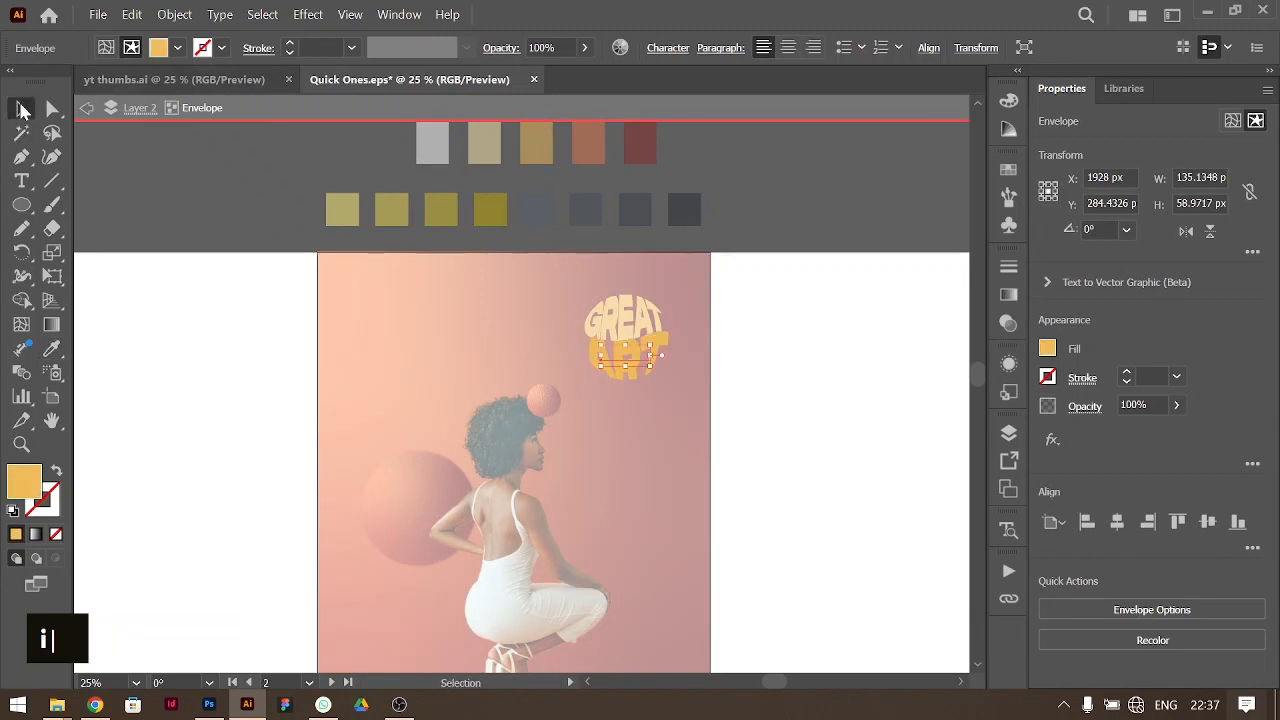
double_click(580, 345)
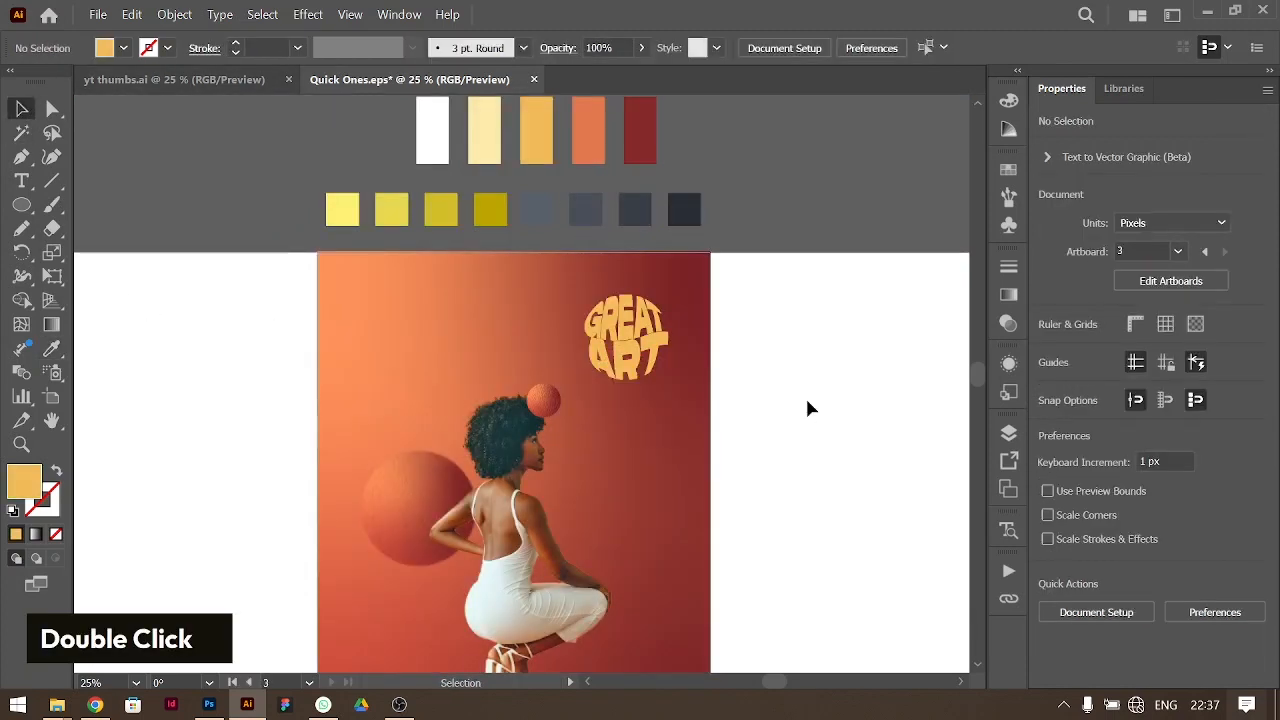
Step: Place a textured sphere about 193 px wide over the woman's knee and bring it to the front
scroll(808, 408, down, 1)
drag(603, 577, 655, 530)
key(ctrl+shift+bracketright)
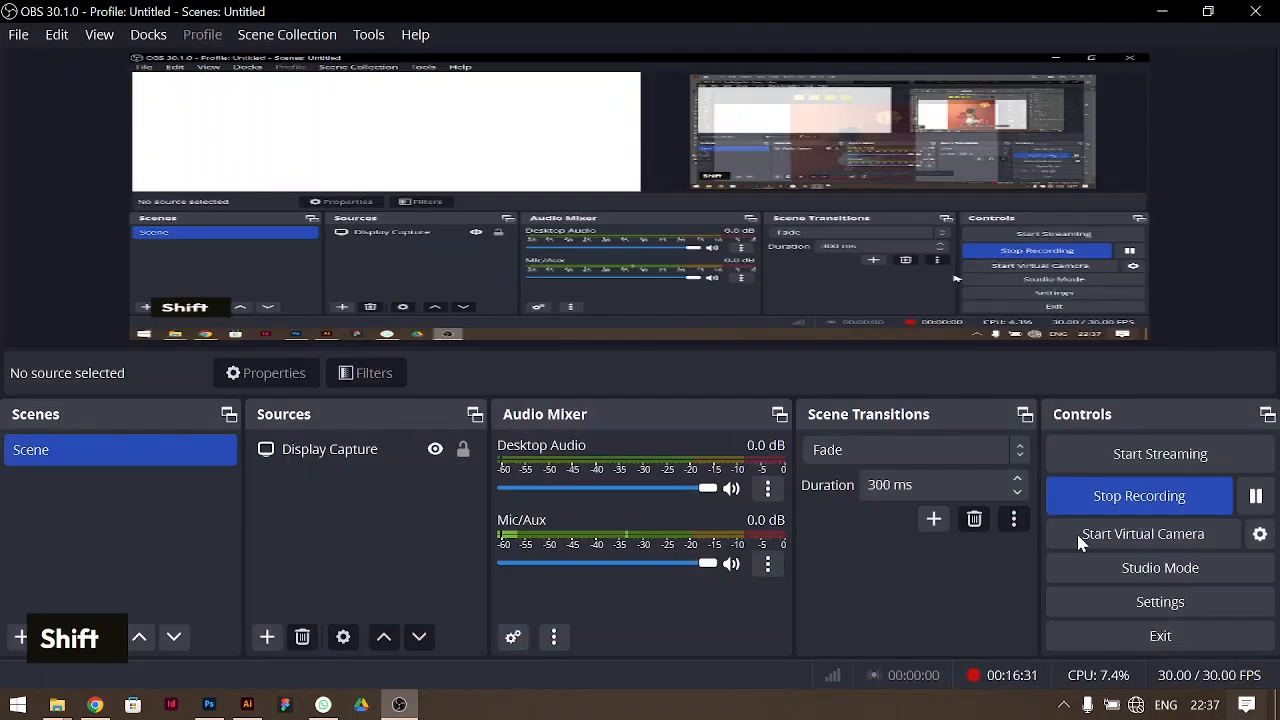
click(1255, 497)
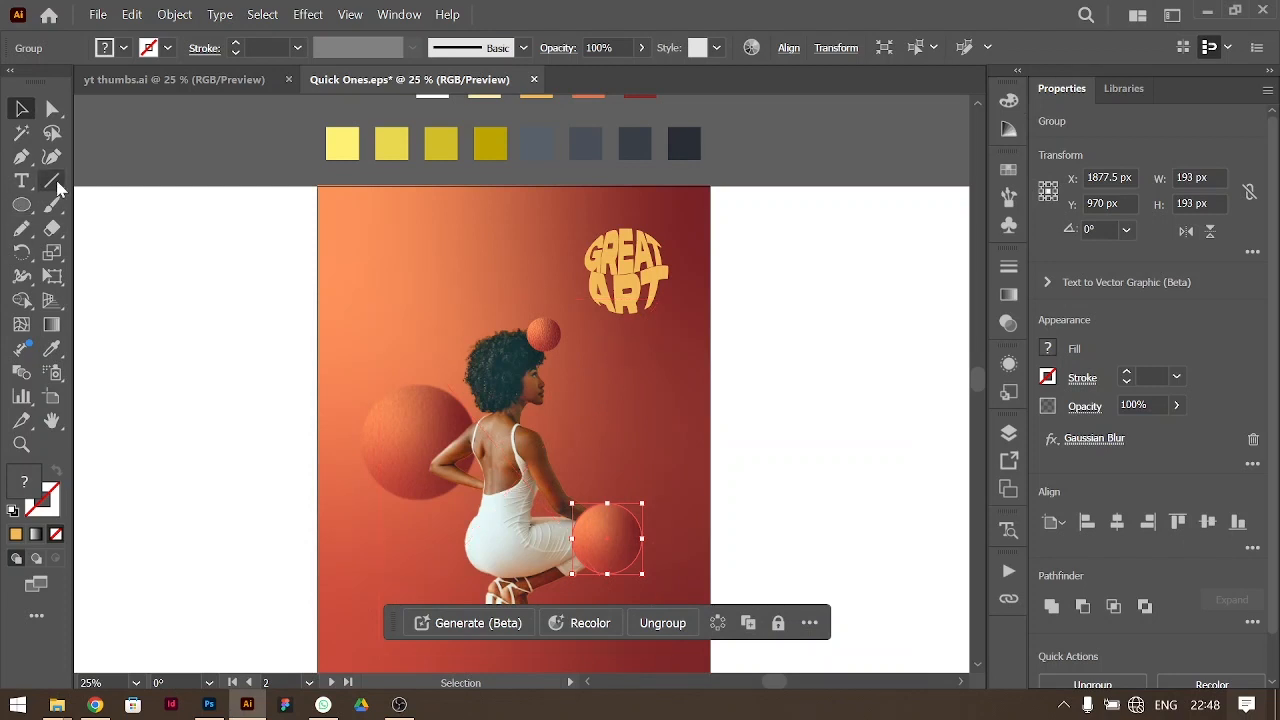
Step: Draw a wide ellipse about 1087 × 260 px across the upper part of the poster
right_click(21, 204)
click(100, 252)
drag(413, 262, 808, 355)
key(v)
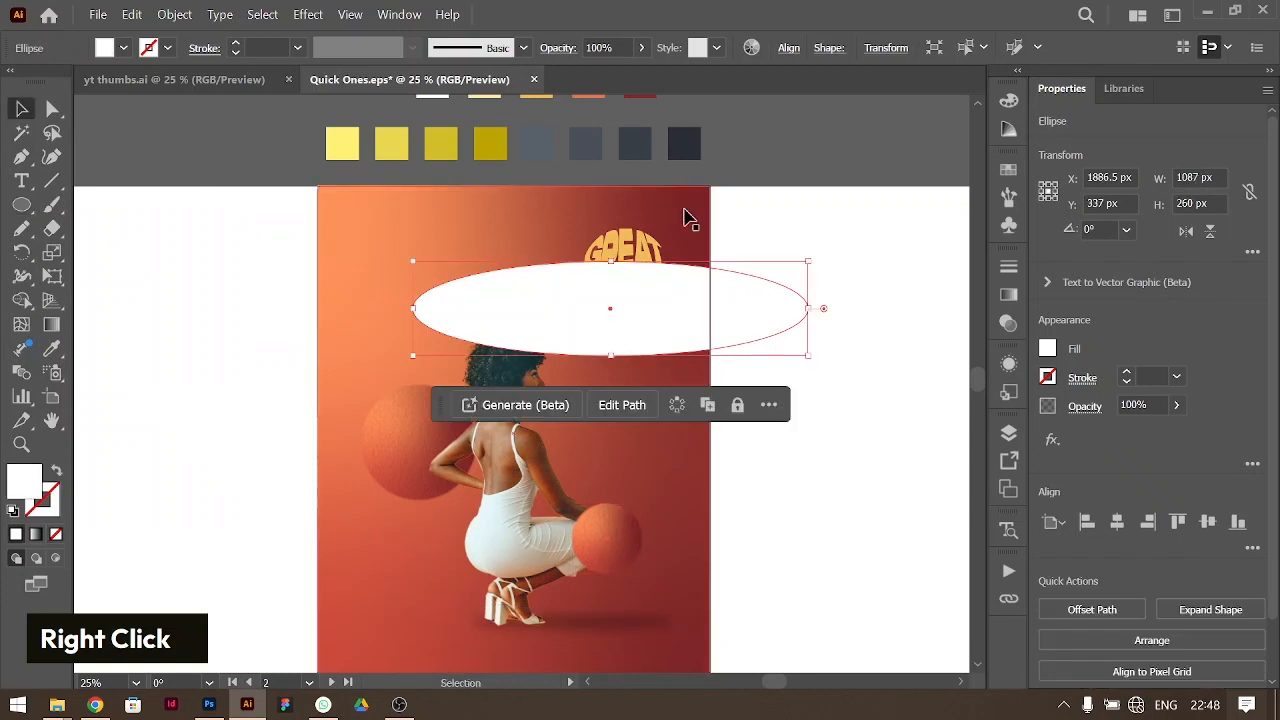
Step: Remove the ellipse's fill and give it a 60 pt black stroke
click(1049, 352)
click(836, 432)
click(1126, 371)
click(1126, 371)
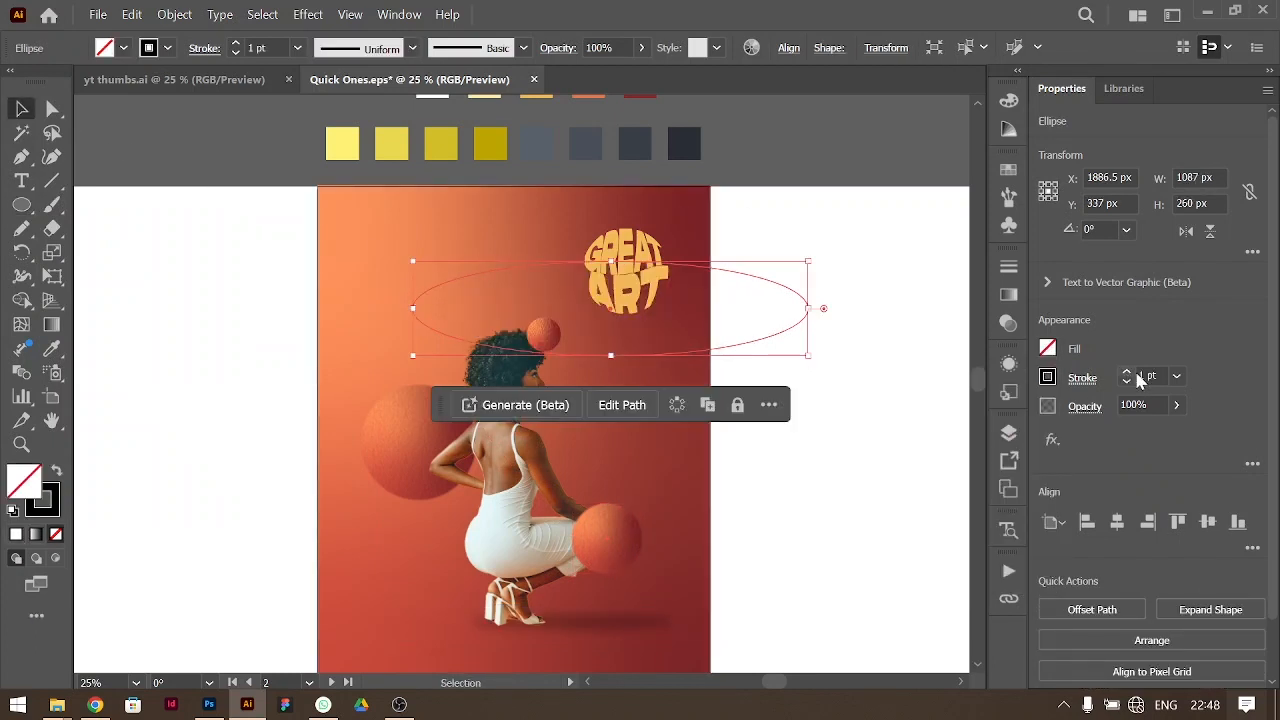
click(1148, 376)
key(shift+Up)
key(shift+Up)
key(shift+Up)
key(shift+Up)
key(shift+Up)
key(shift+Up)
key(shift+Up)
key(shift+Down)
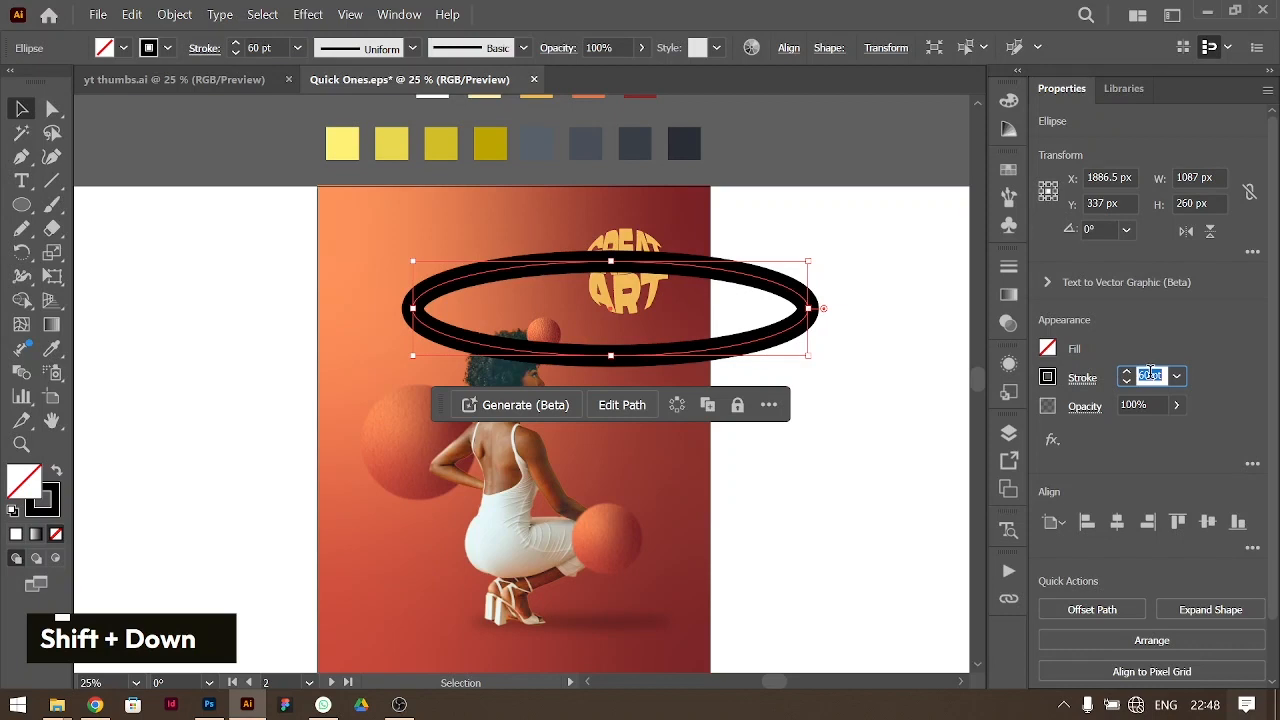
Step: Resize the ellipse ring, rotate it about 20° and position it diagonally across the woman's torso
mouse_move(611, 261)
mouse_down()
mouse_move(630, 250)
mouse_move(552, 265)
mouse_move(625, 295)
mouse_move(611, 299)
mouse_up()
drag(826, 309, 655, 413)
shift+click(700, 376)
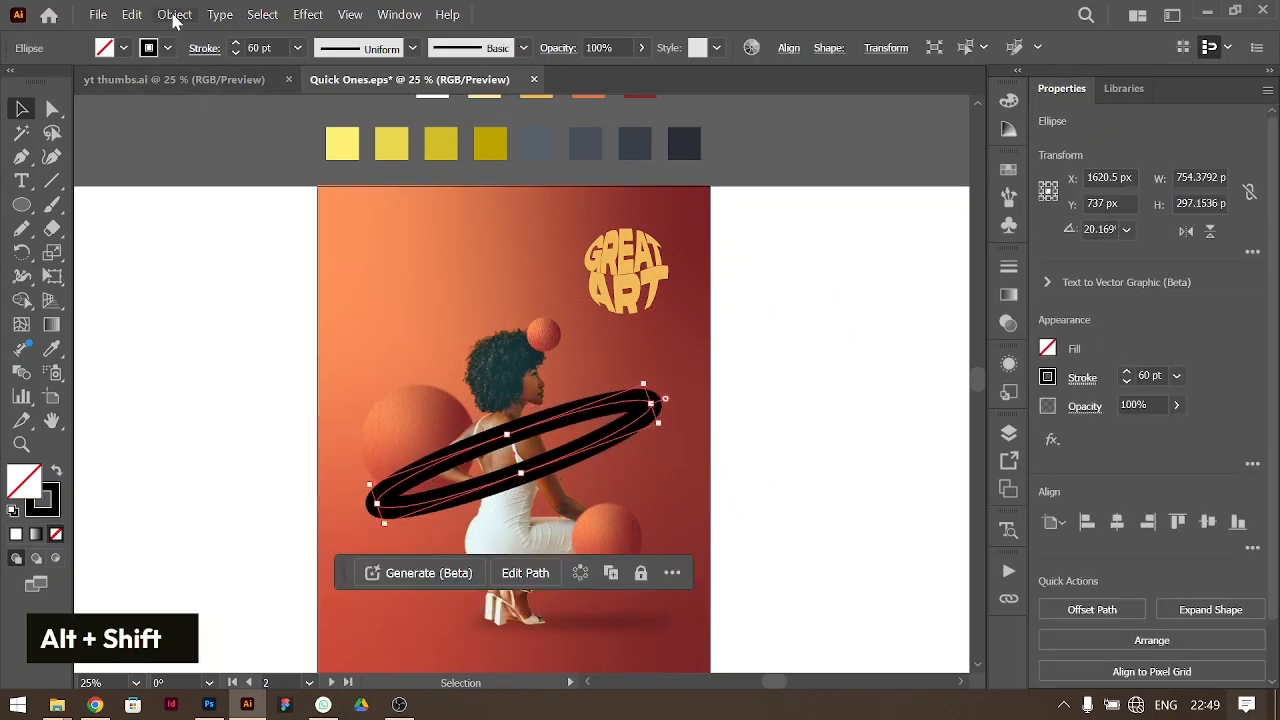
Step: Save the five palette rectangles from white to dark red as a new colour group in the swatches
scroll(403, 257, up, 3)
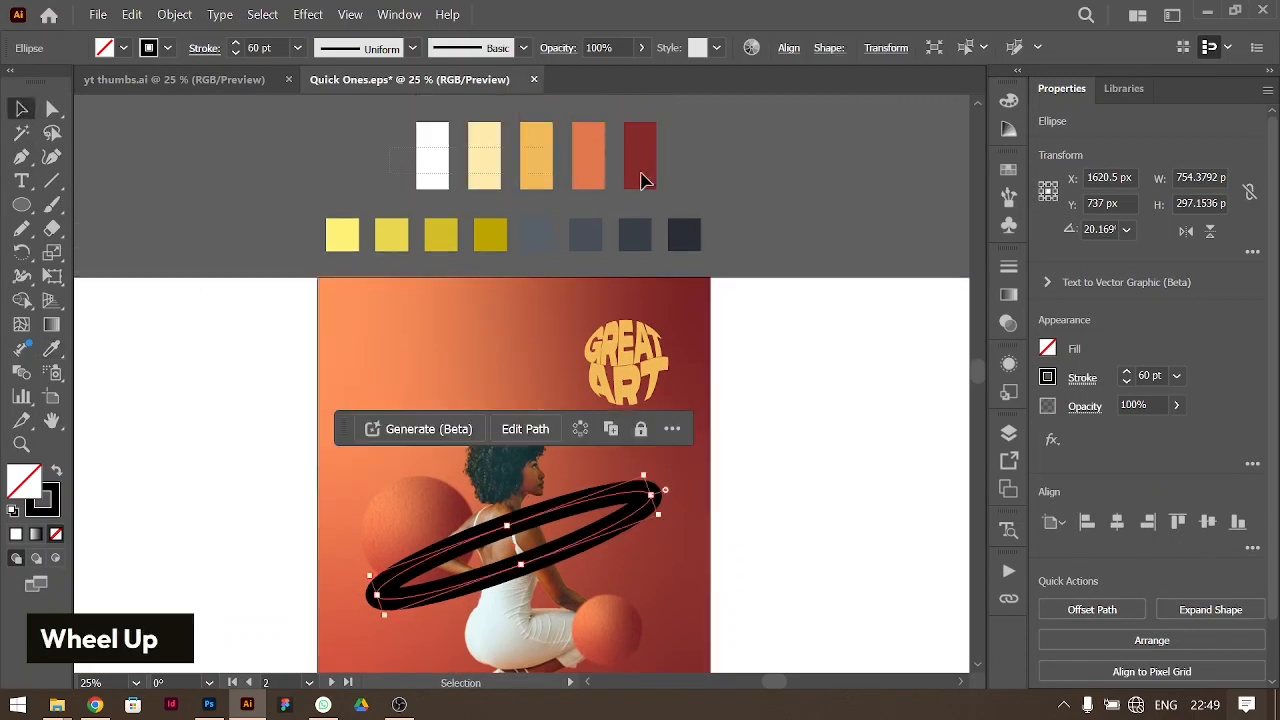
click(500, 171)
click(1047, 352)
click(966, 578)
key(Return)
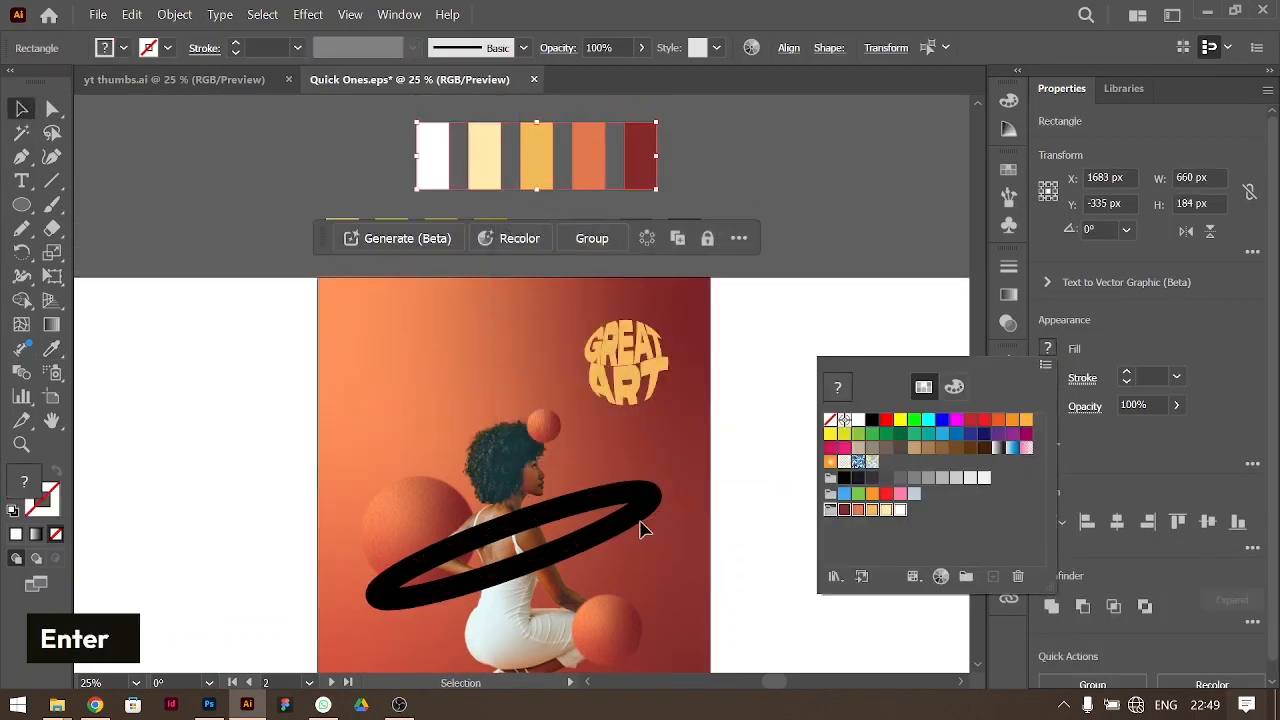
Step: Set the ellipse ring's stroke colour to the dark red swatch of the new colour group
click(641, 497)
click(641, 497)
click(1048, 377)
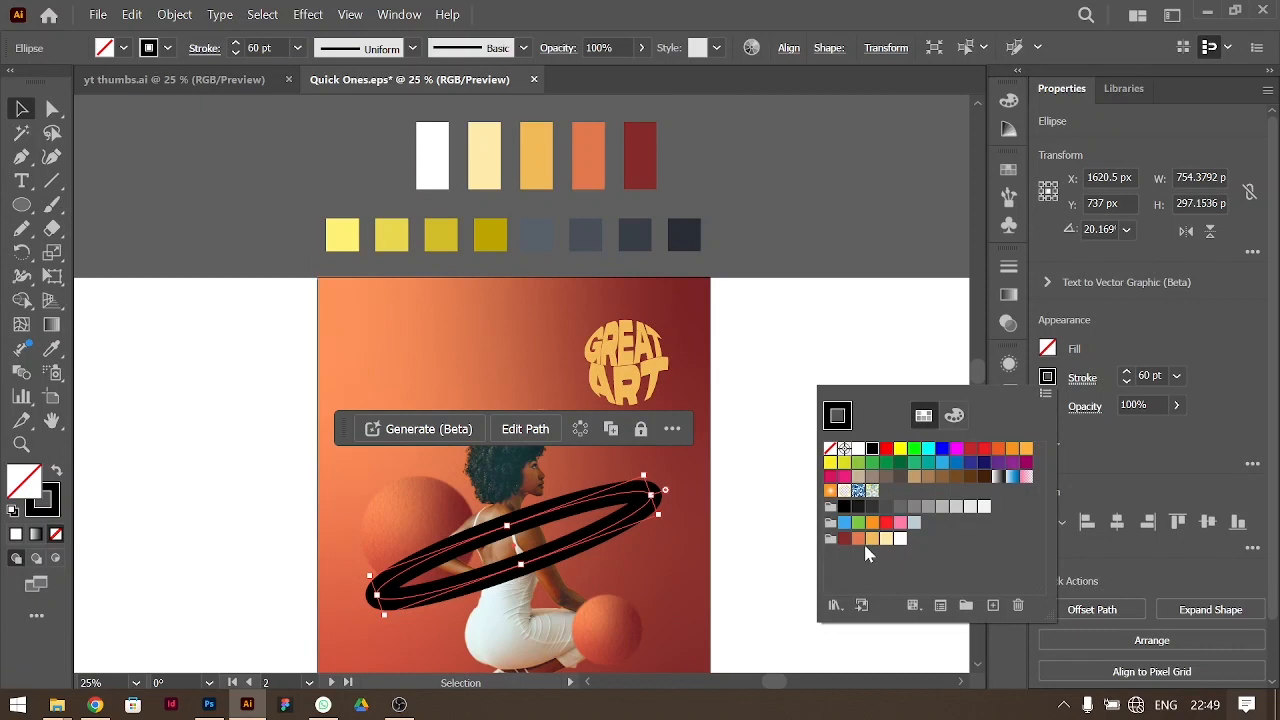
click(858, 539)
click(844, 539)
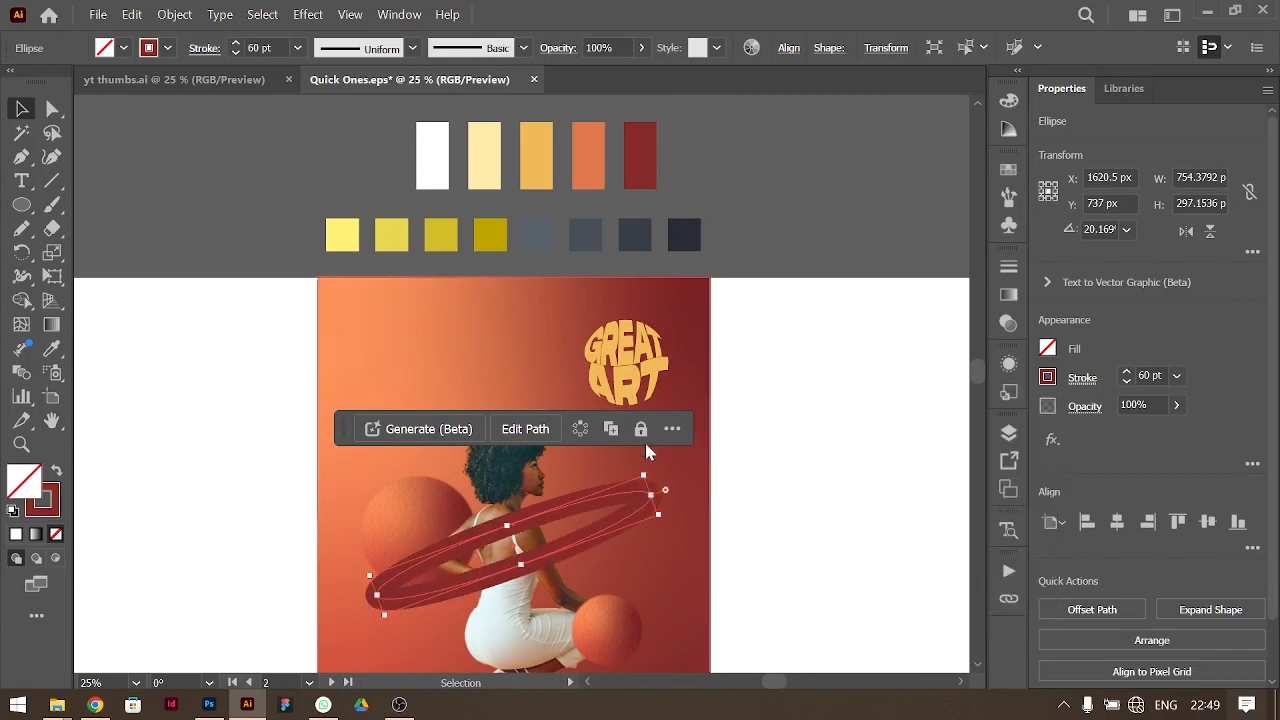
Step: Expand the stroked ellipse into a filled ring shape
key(ctrl+equal)
click(174, 14)
click(202, 270)
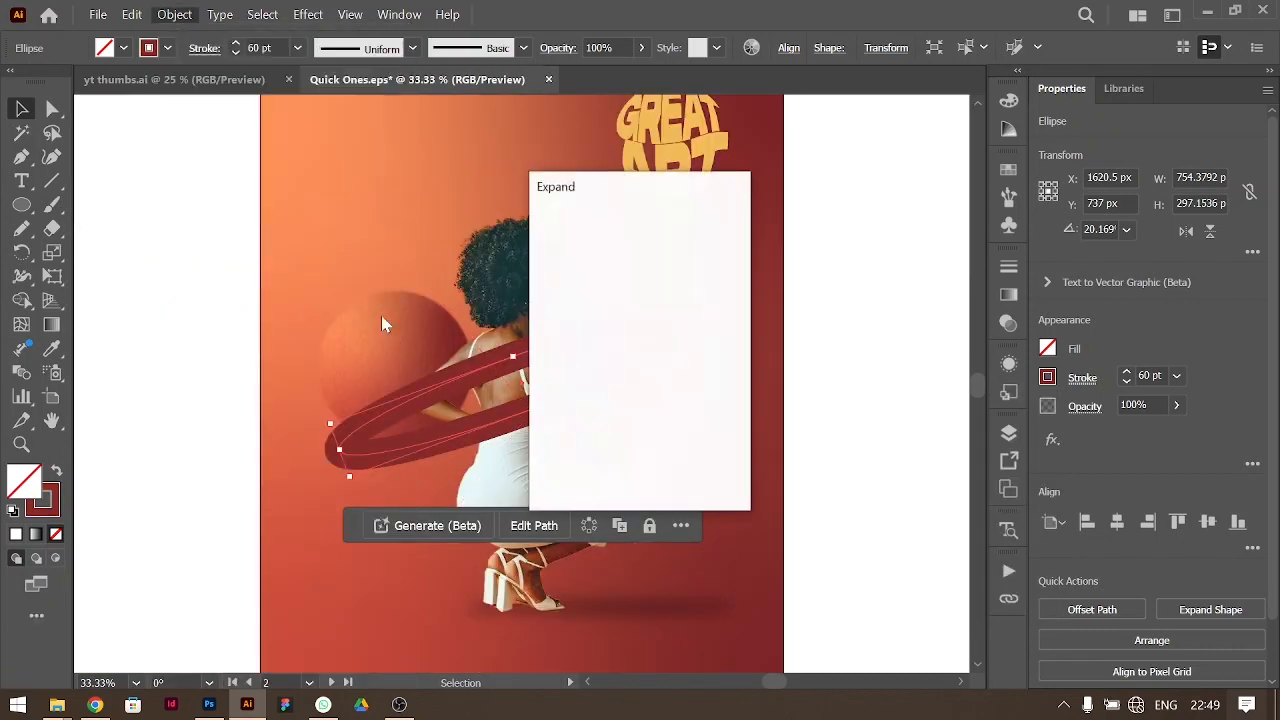
click(589, 463)
scroll(365, 392, up, 1)
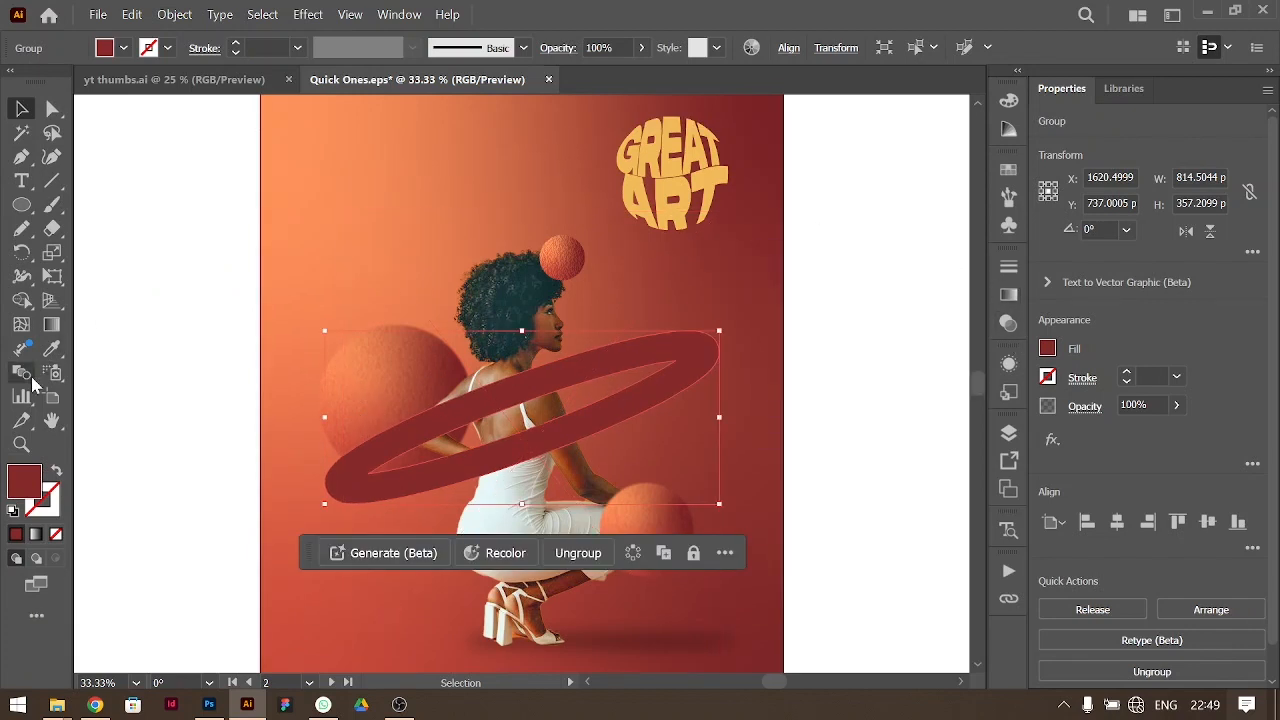
click(21, 325)
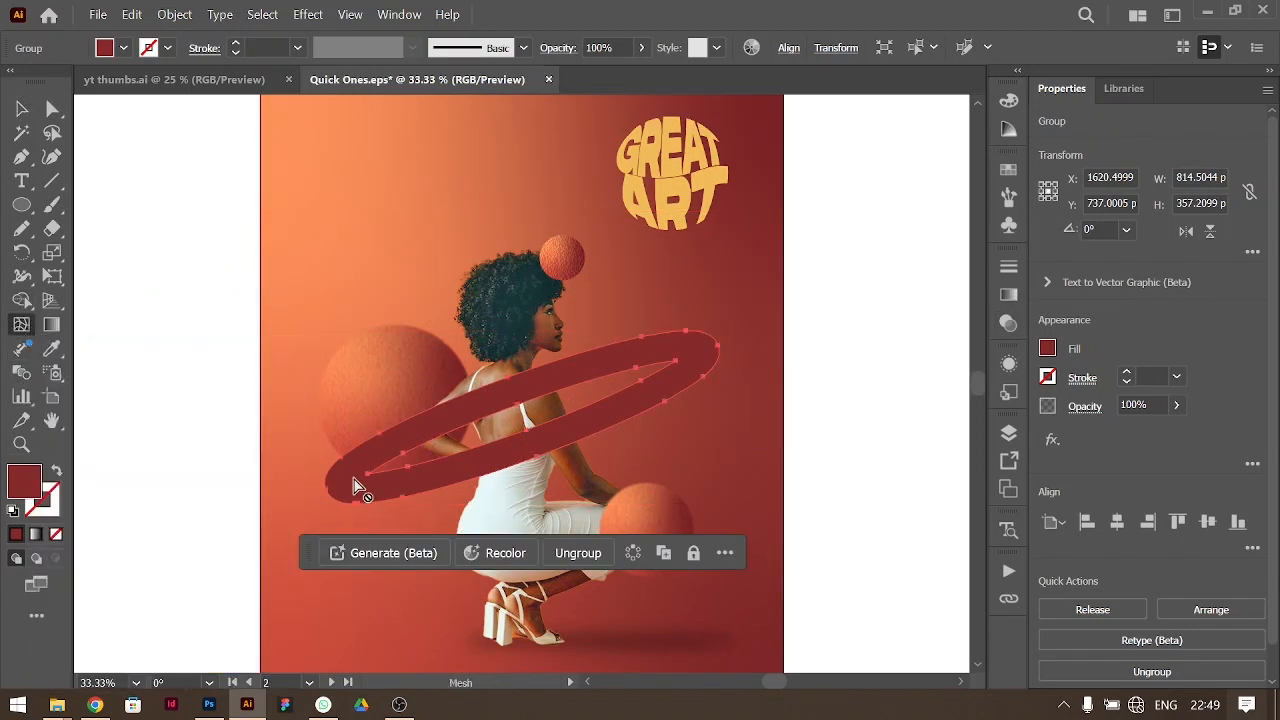
click(21, 109)
click(172, 222)
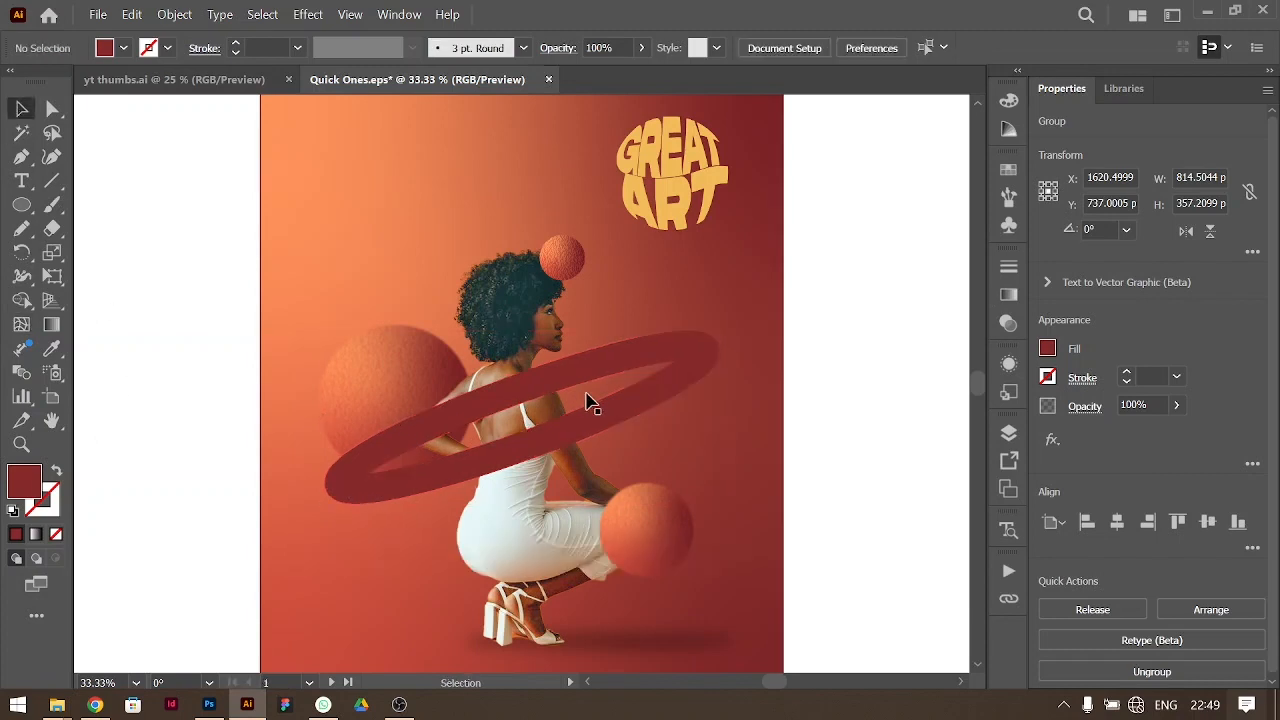
Step: Send the dark red ring backward in the stacking order until it lies behind the woman
click(643, 402)
key(ctrl+equal)
key(ctrl+equal)
key(ctrl+equal)
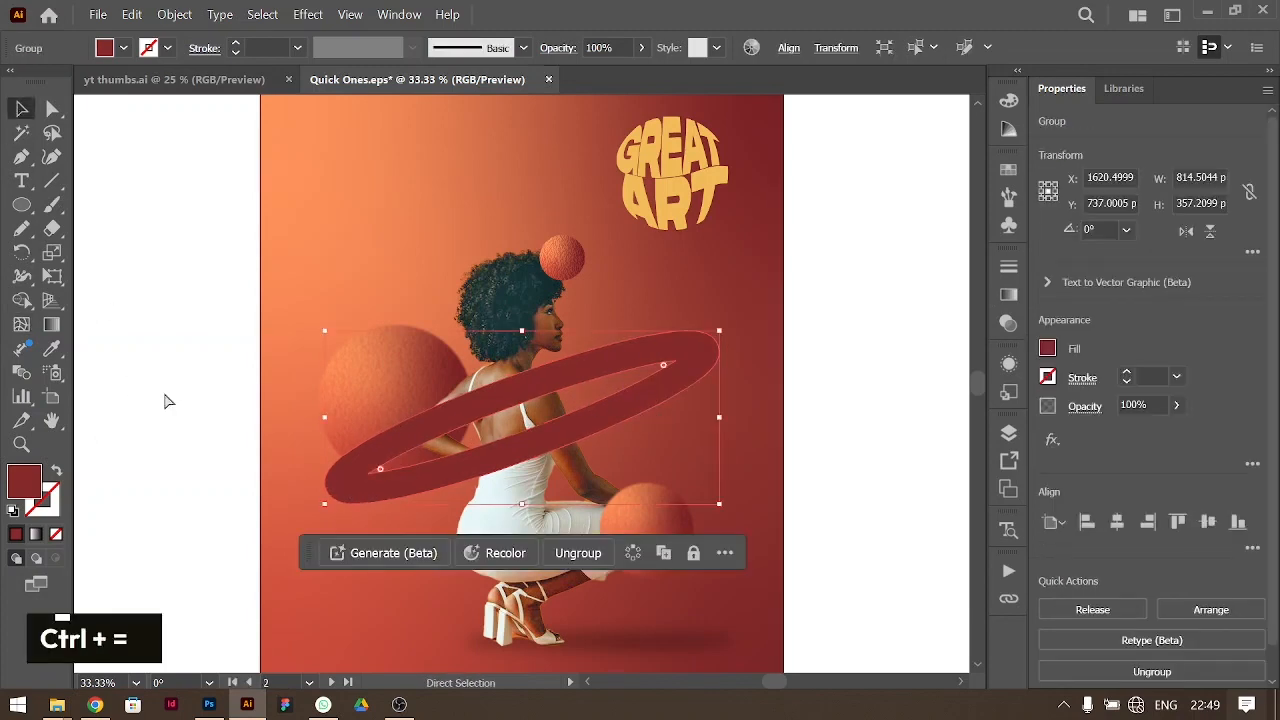
click(51, 157)
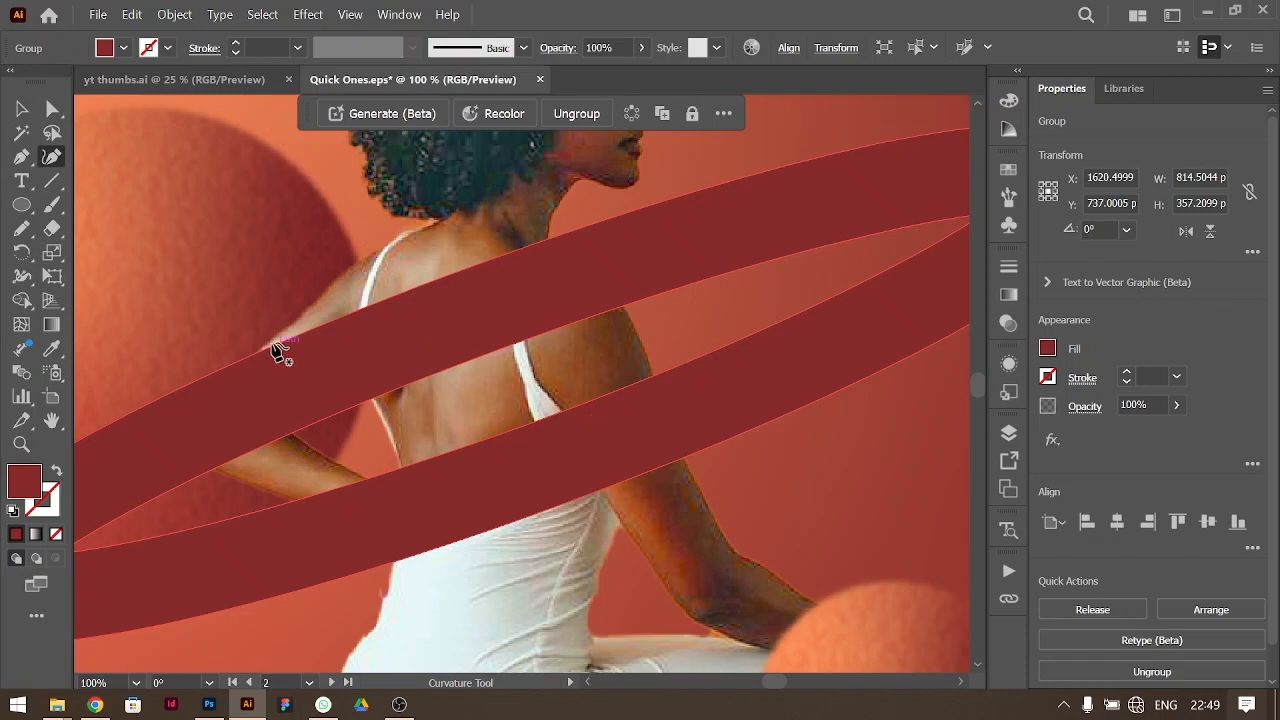
click(14, 113)
key(ctrl+bracketleft)
key(ctrl+bracketleft)
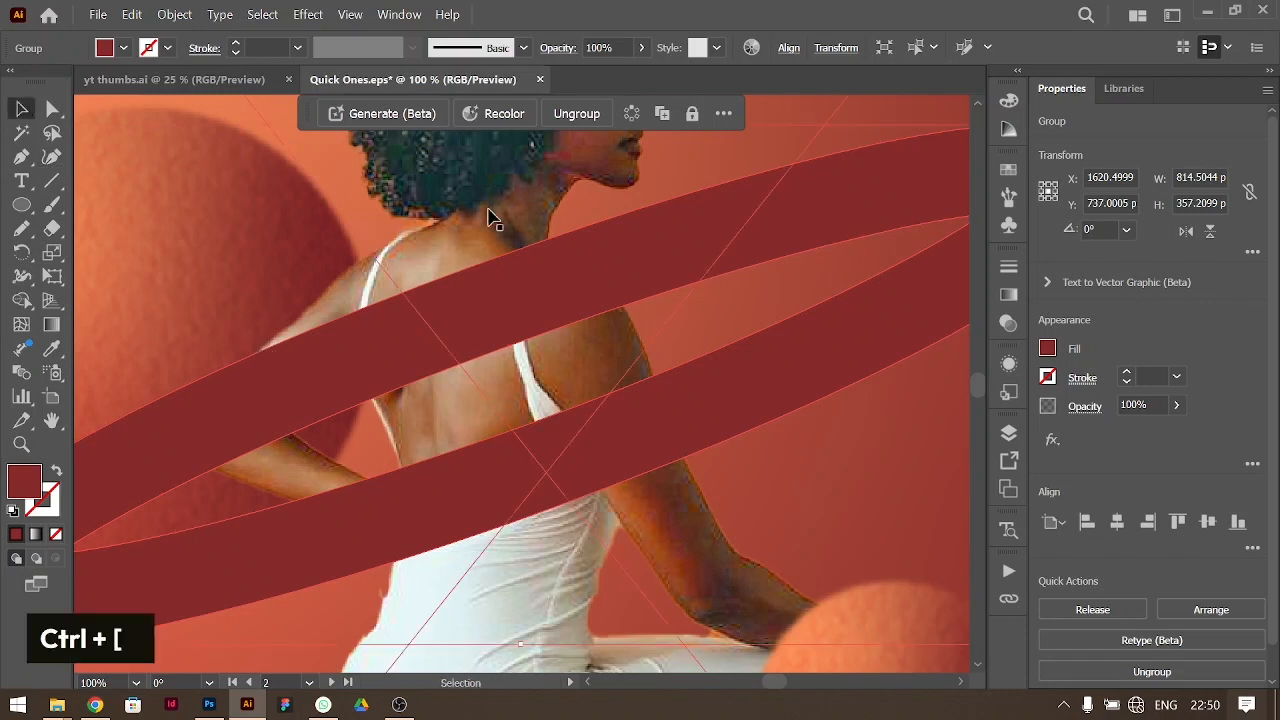
key(ctrl+bracketleft)
key(ctrl+bracketleft)
key(ctrl+bracketleft)
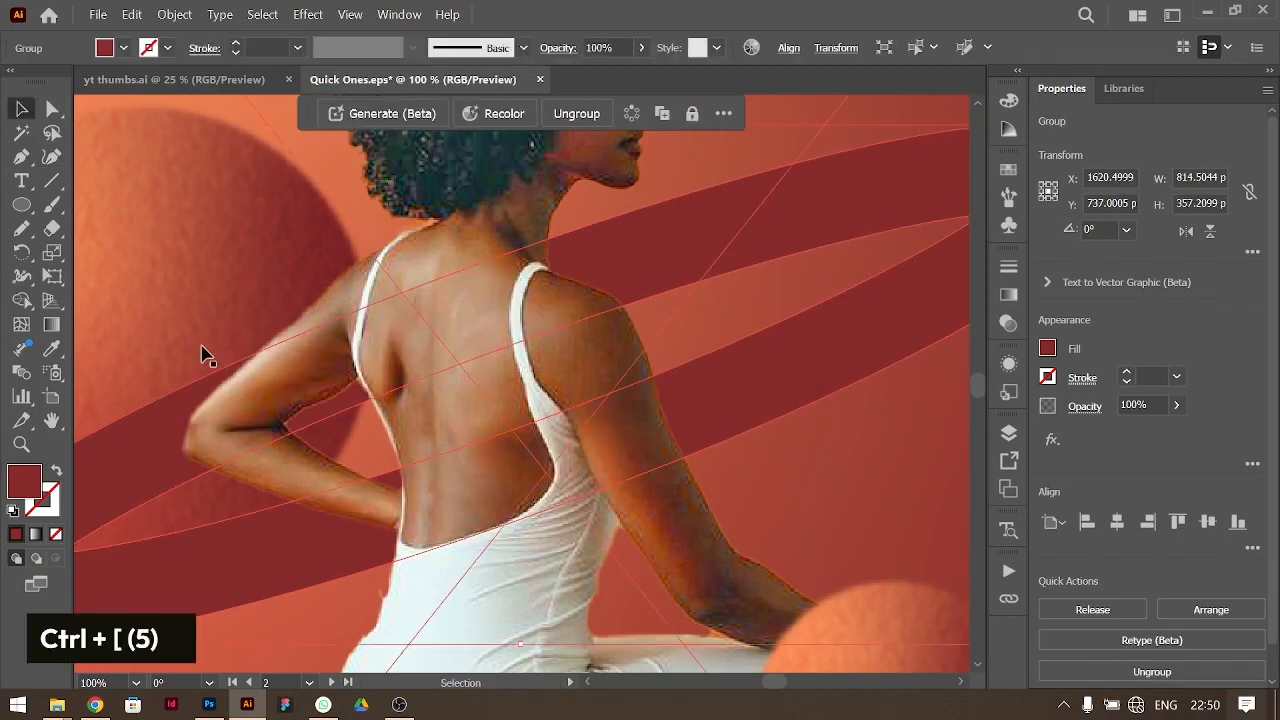
Step: Trace the outer edge of the woman's bent elbow where the ring passes, as an open path with the Curvature tool
click(52, 161)
click(277, 333)
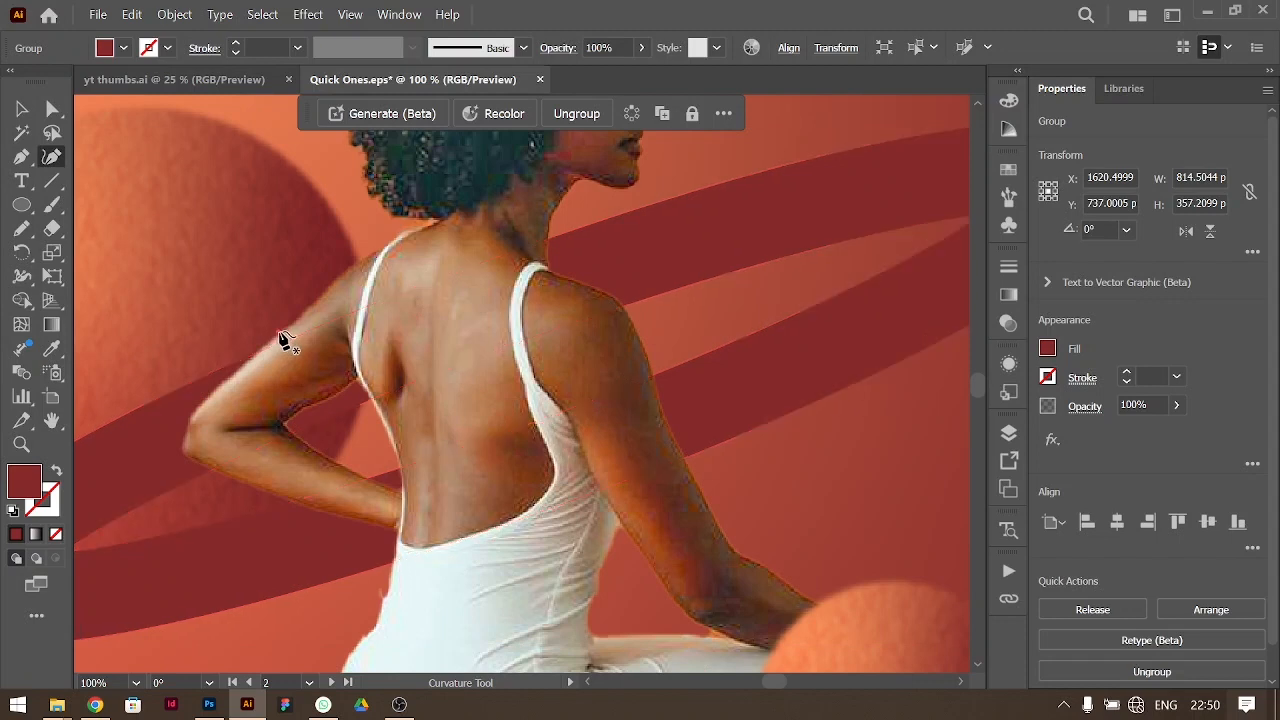
click(236, 375)
click(184, 449)
click(208, 470)
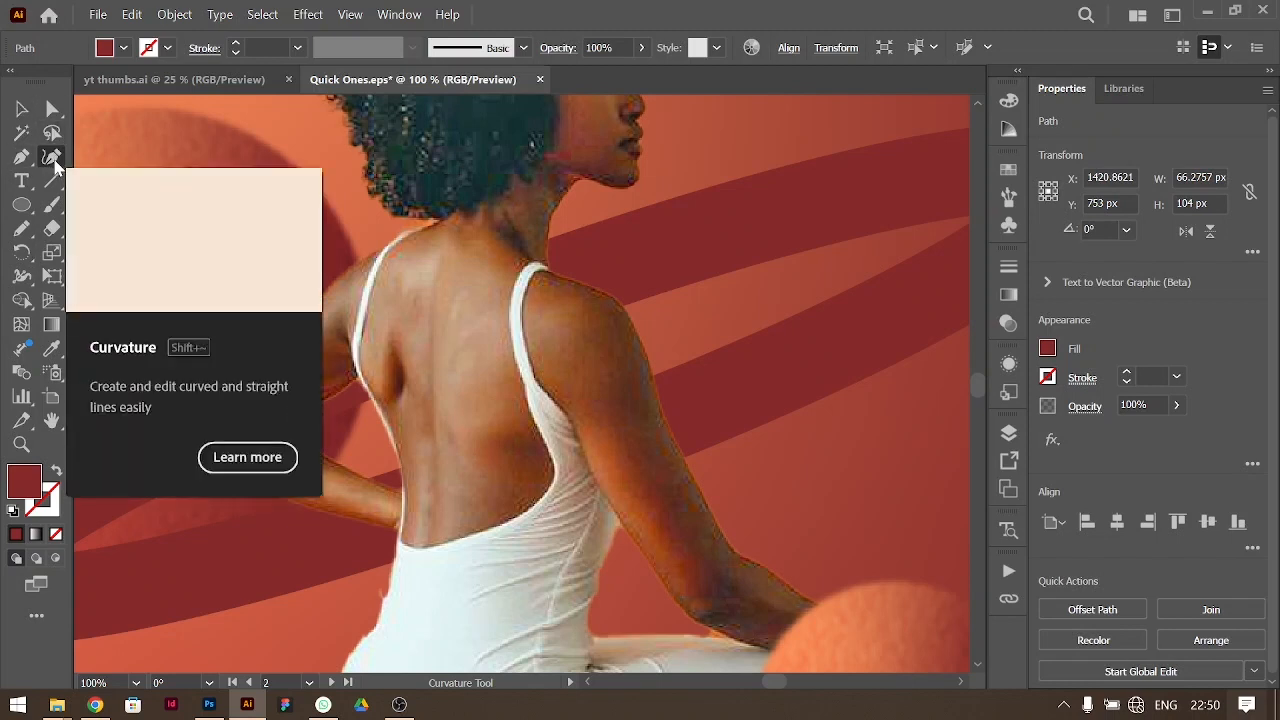
key(Escape)
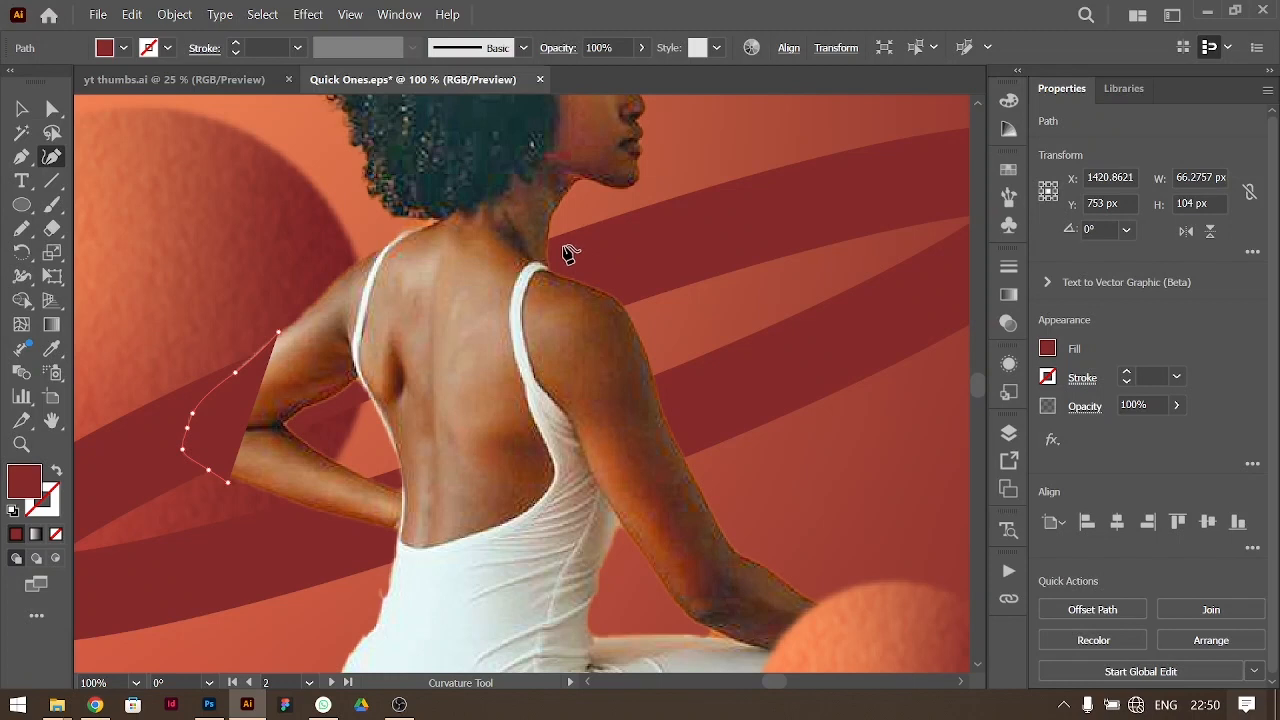
Step: Trace the woman's neck and shoulder edge where the ring's upper band passes, as an open path with the Curvature tool
click(551, 218)
click(549, 253)
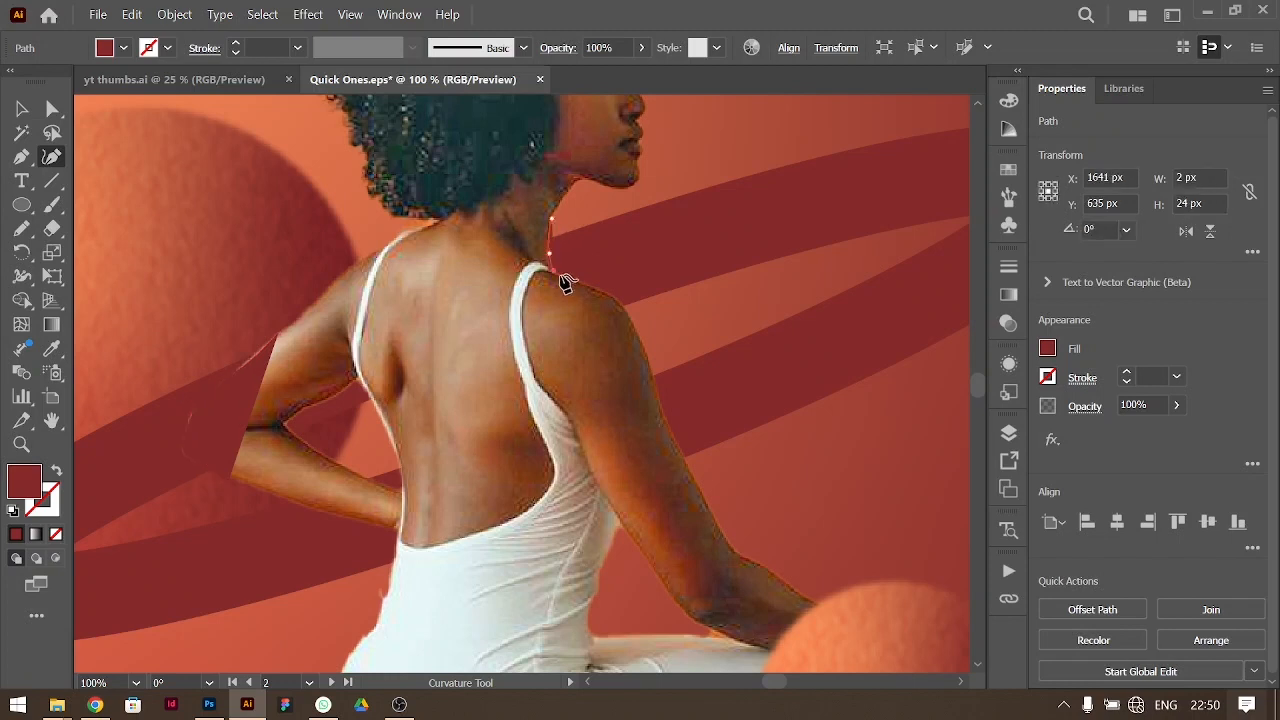
click(611, 290)
click(636, 319)
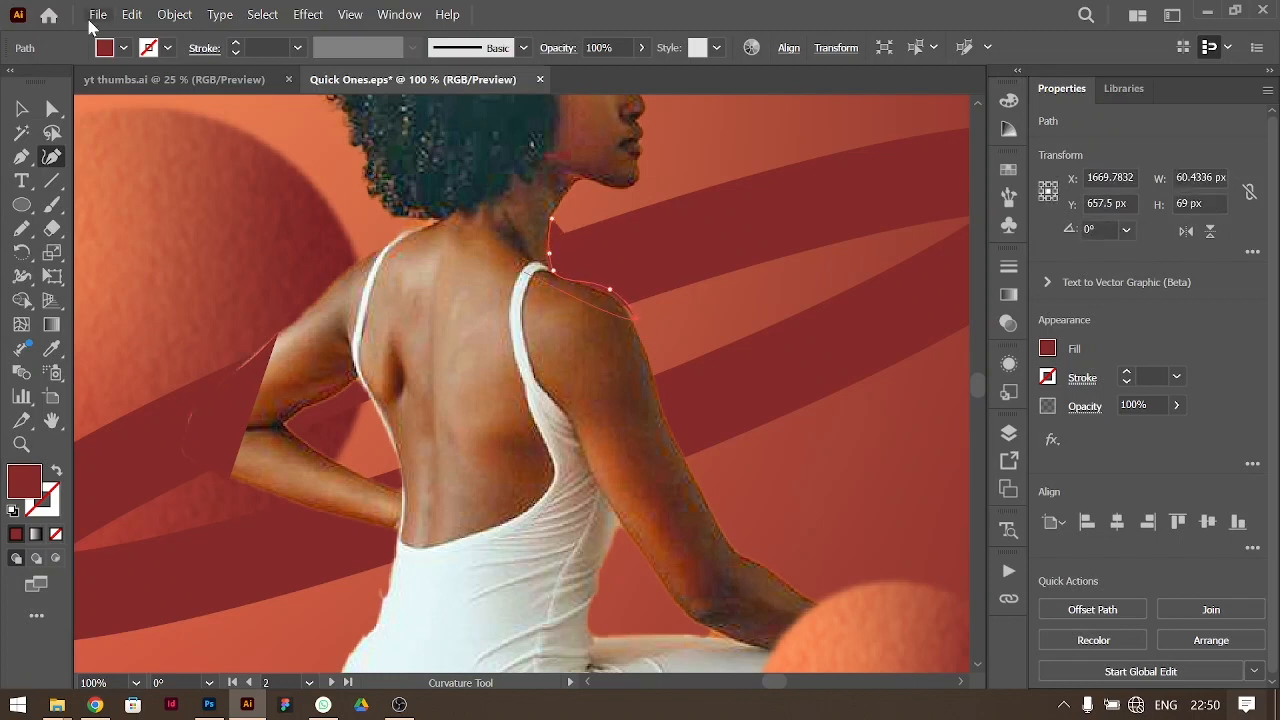
Step: Remove the fill from both traced outline paths, at the elbow and at the shoulder
click(20, 108)
shift+click(268, 410)
click(1048, 349)
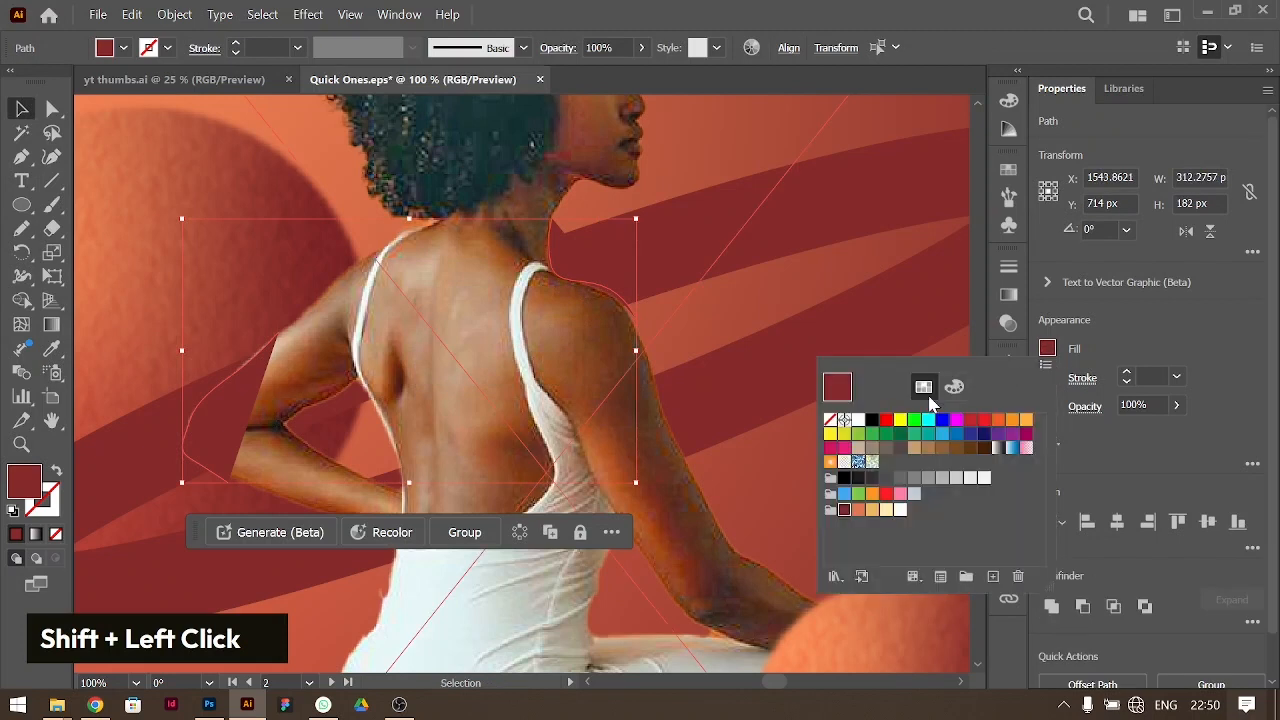
double_click(834, 424)
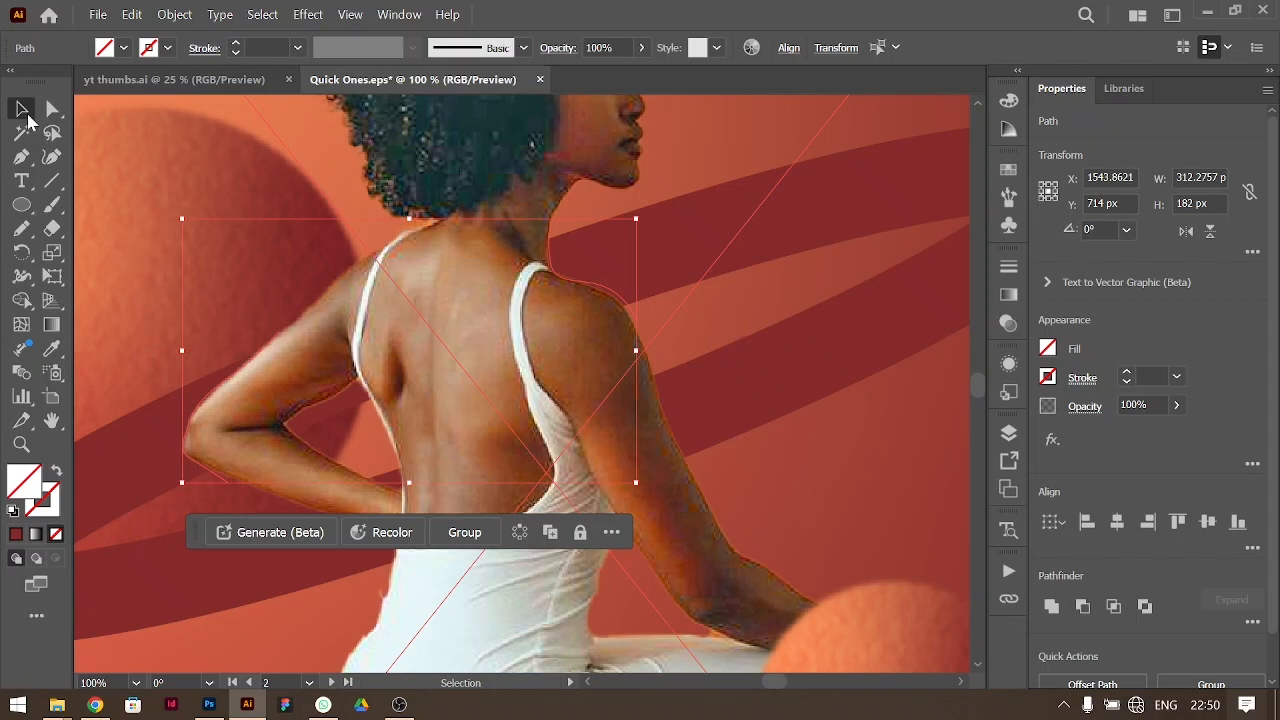
Step: Send the woman's photo behind the ring and cut away the ring section covering her upper back with the Shape Builder, using the traced paths
click(855, 343)
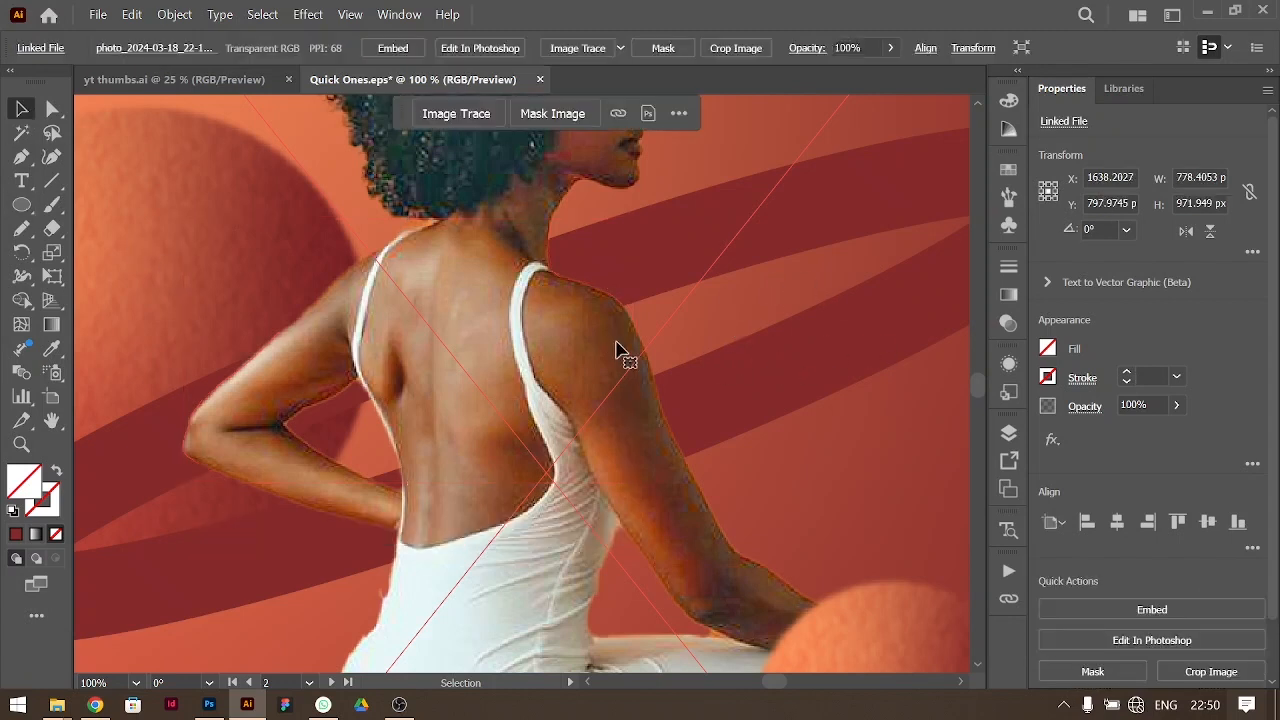
key(ctrl+bracketleft)
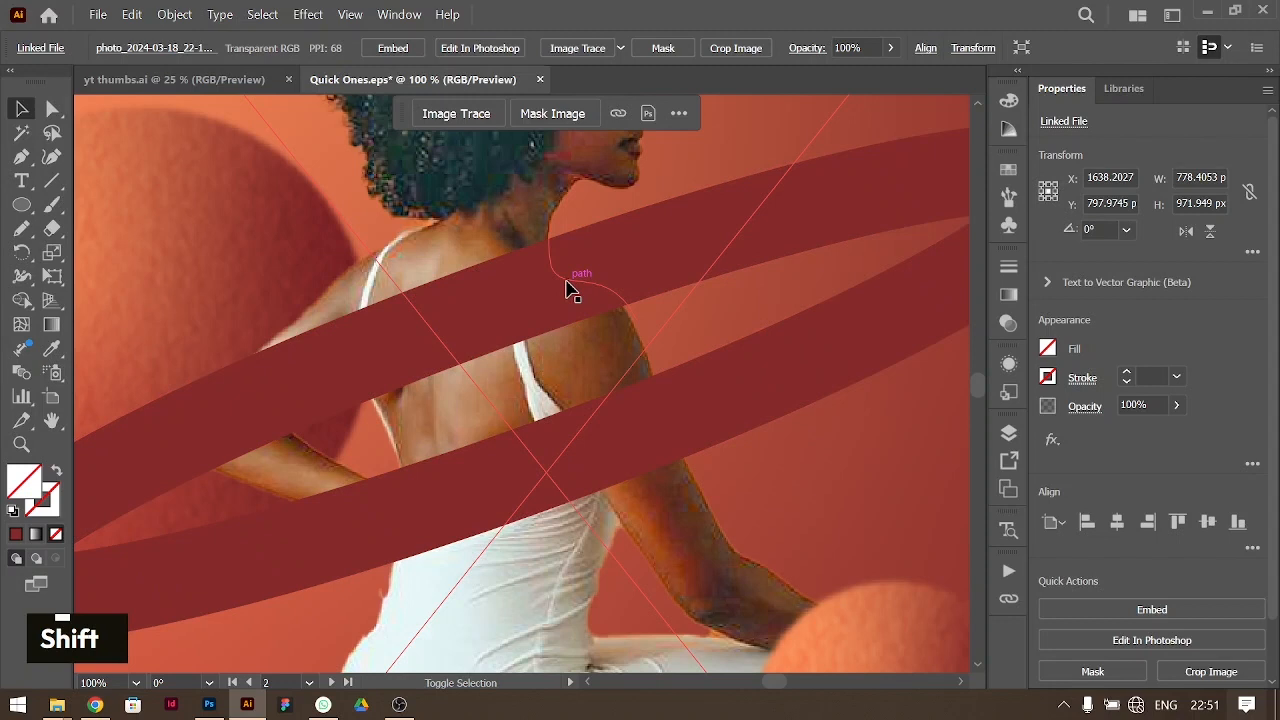
shift+click(277, 386)
shift+click(190, 431)
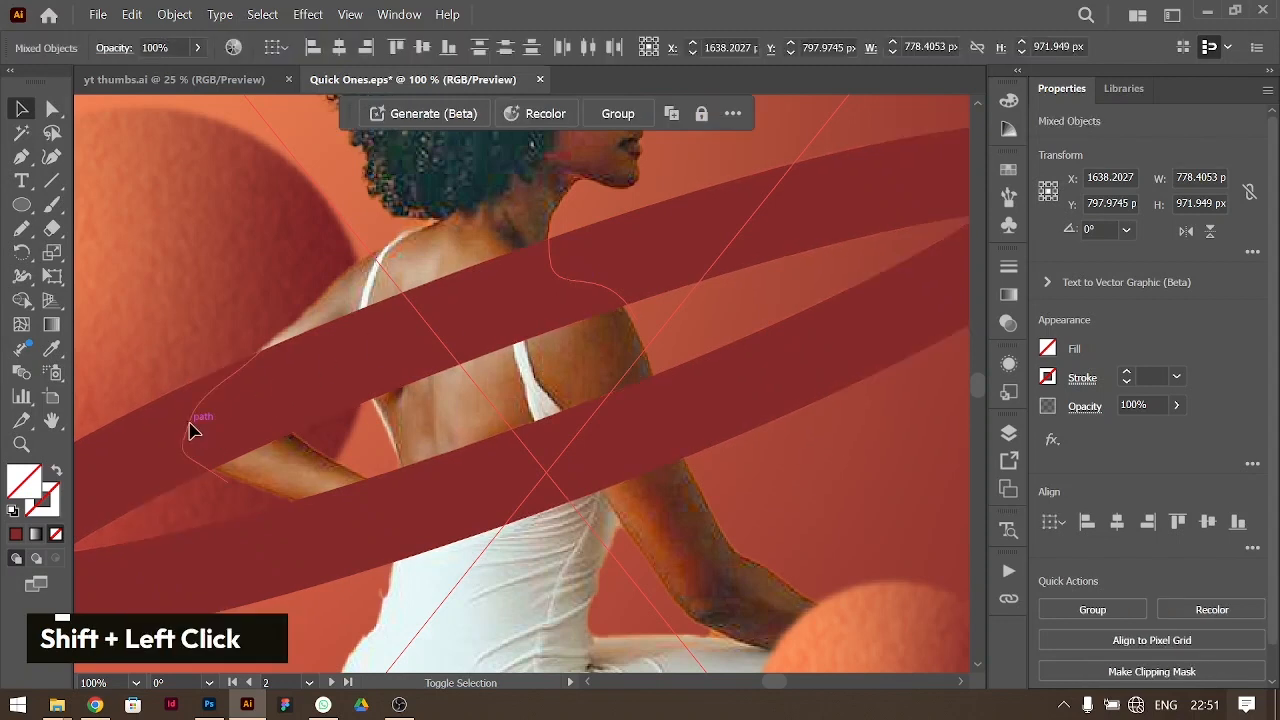
key(shift+m)
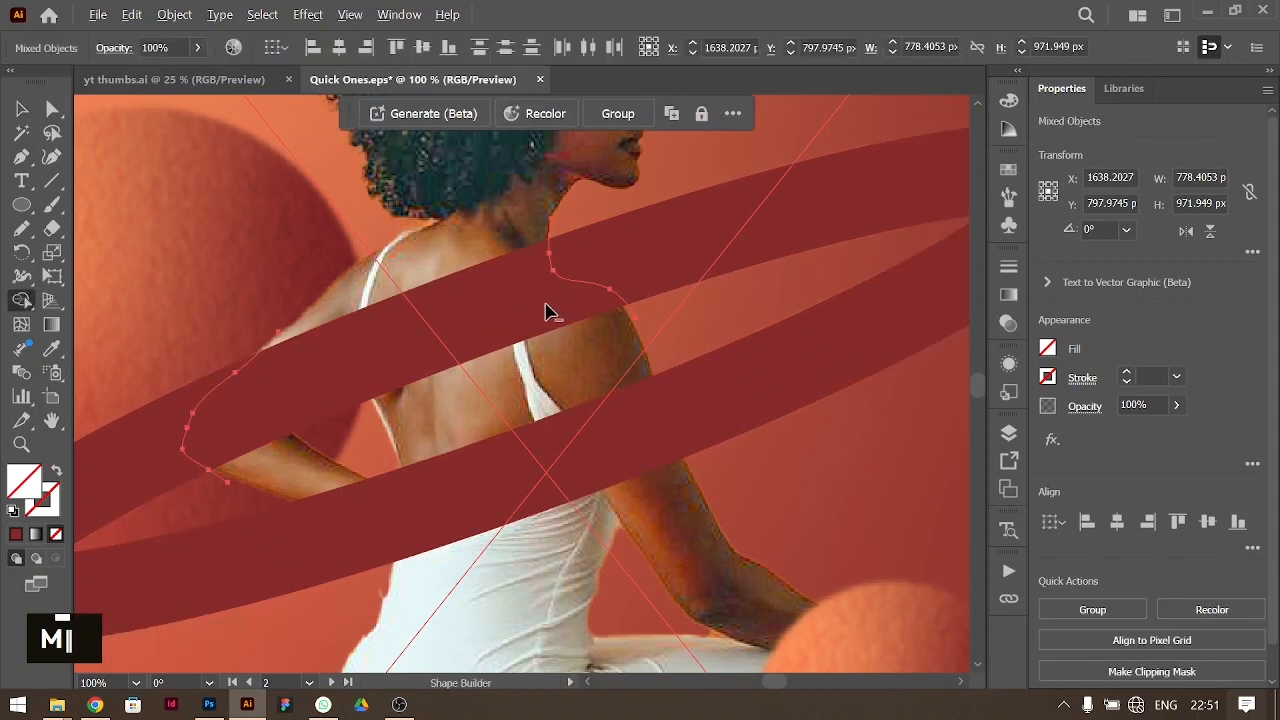
key(ctrl+minus)
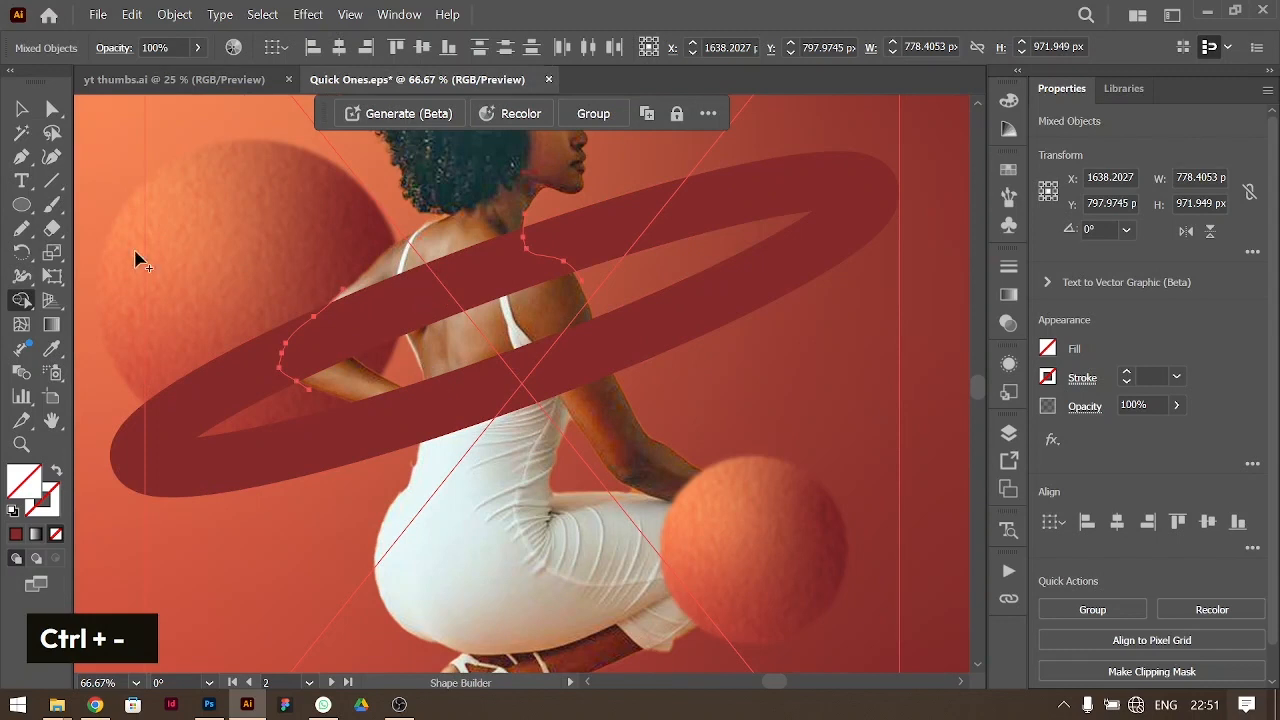
click(21, 108)
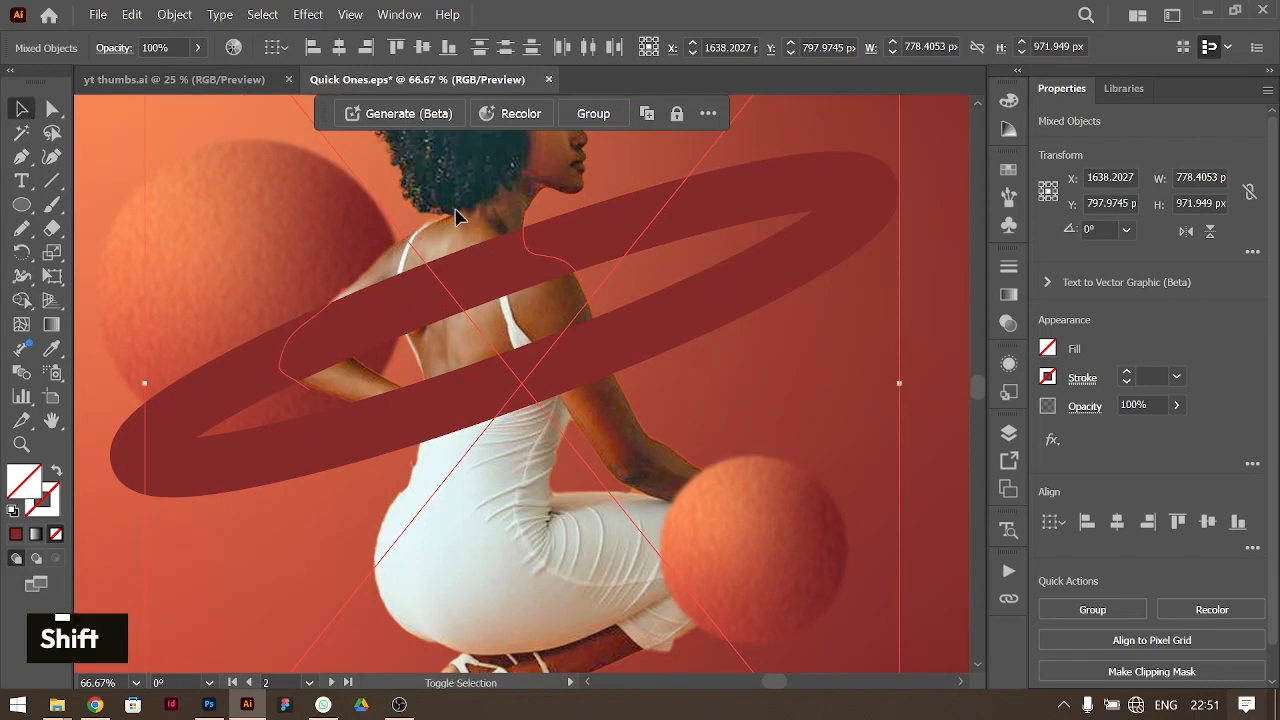
shift+click(246, 377)
key(shift+m)
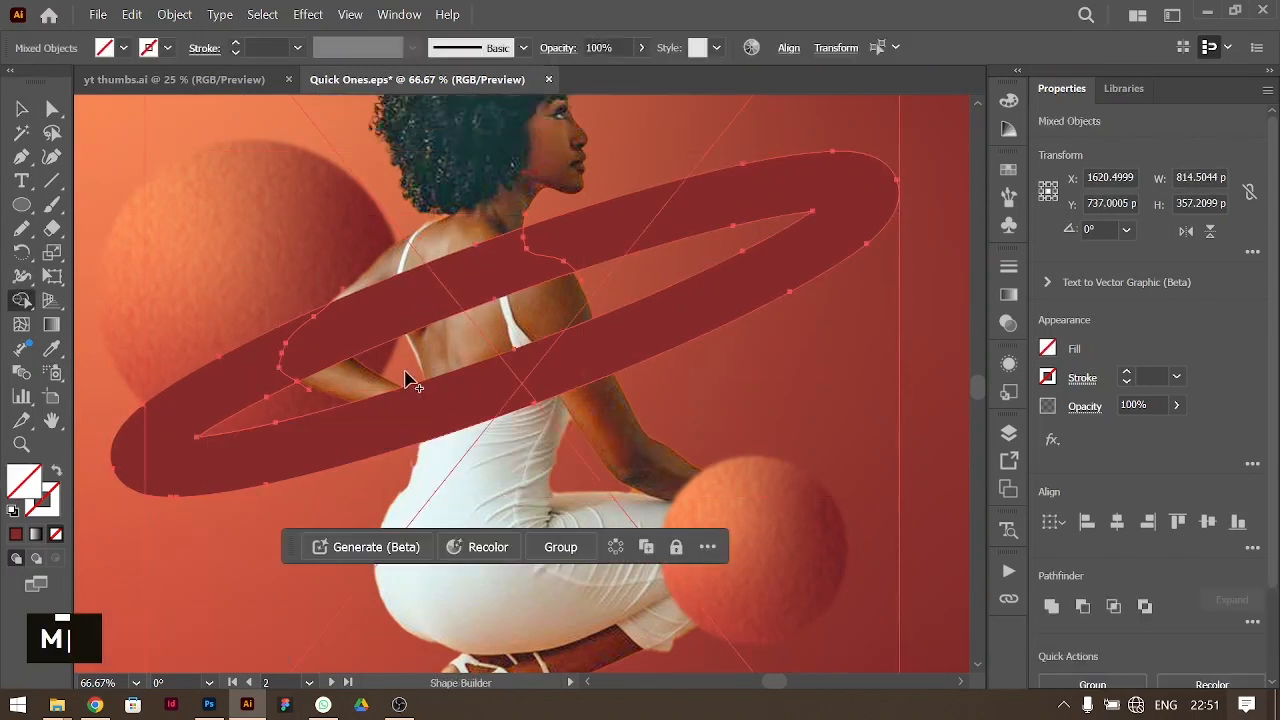
alt+click(400, 314)
Step: Narrow the cut ring group slightly from both sides to 810 px wide
click(25, 113)
click(704, 262)
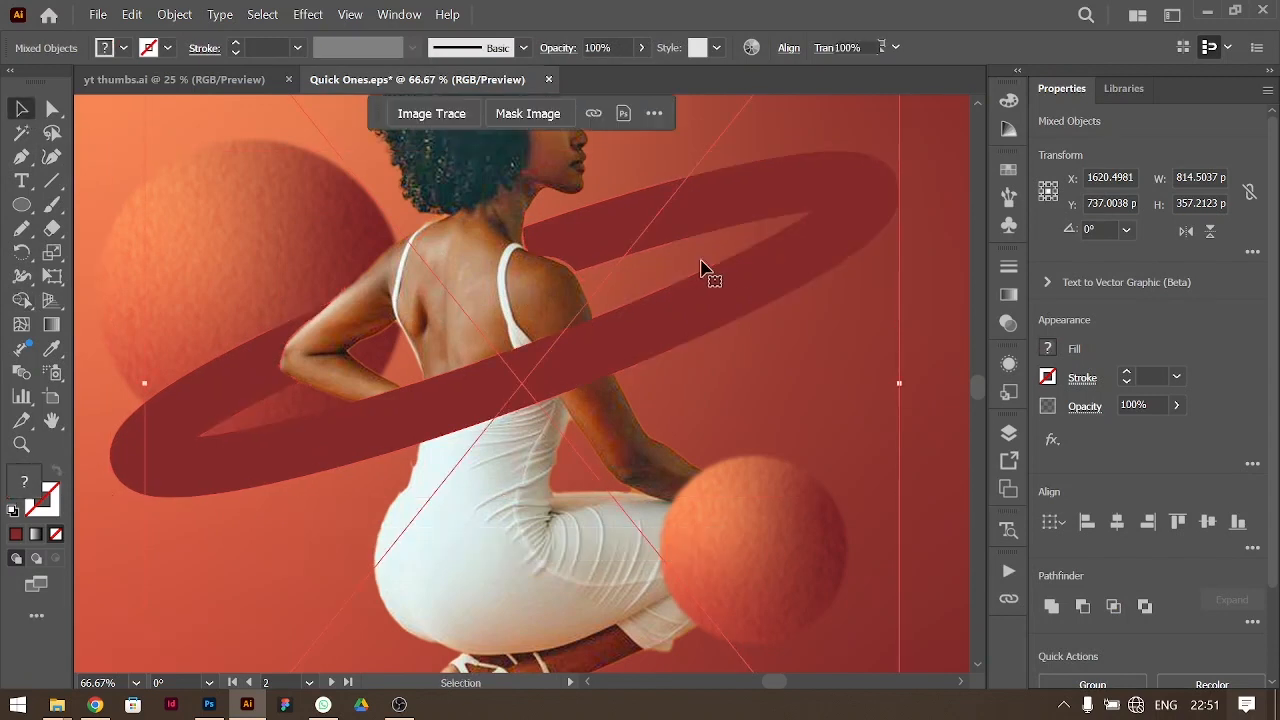
click(562, 248)
drag(900, 322, 899, 335)
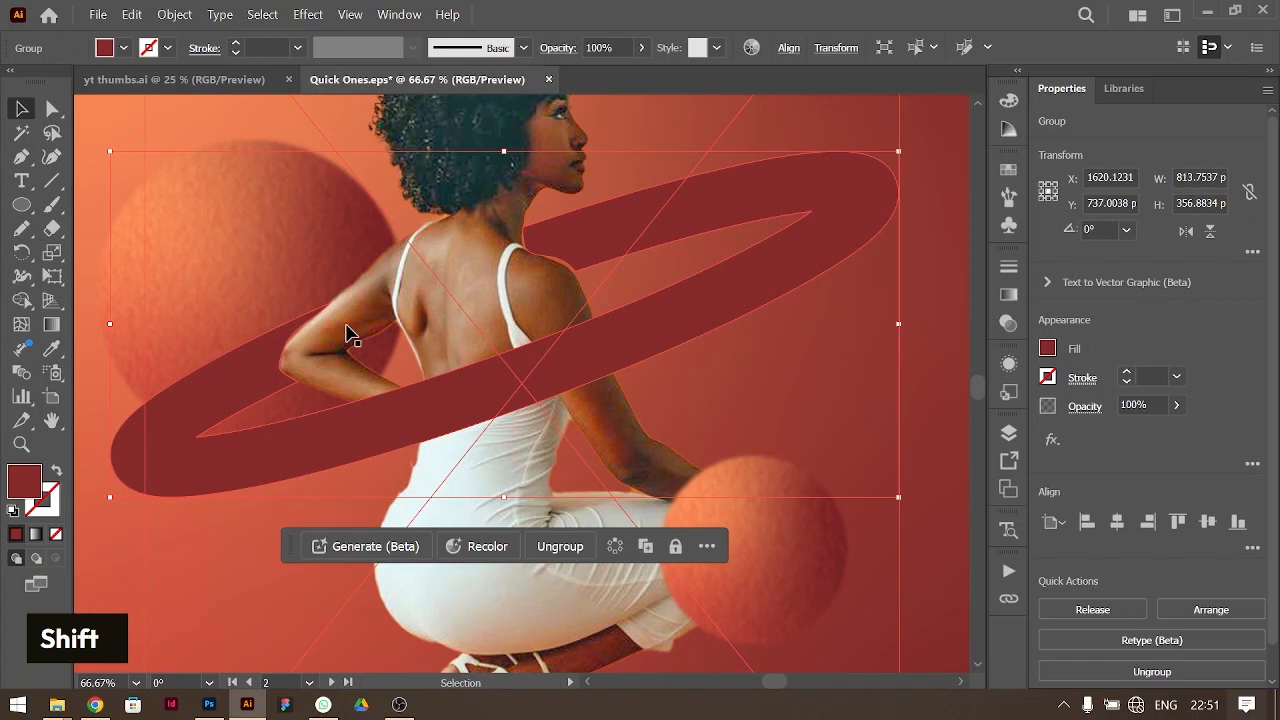
drag(110, 322, 114, 323)
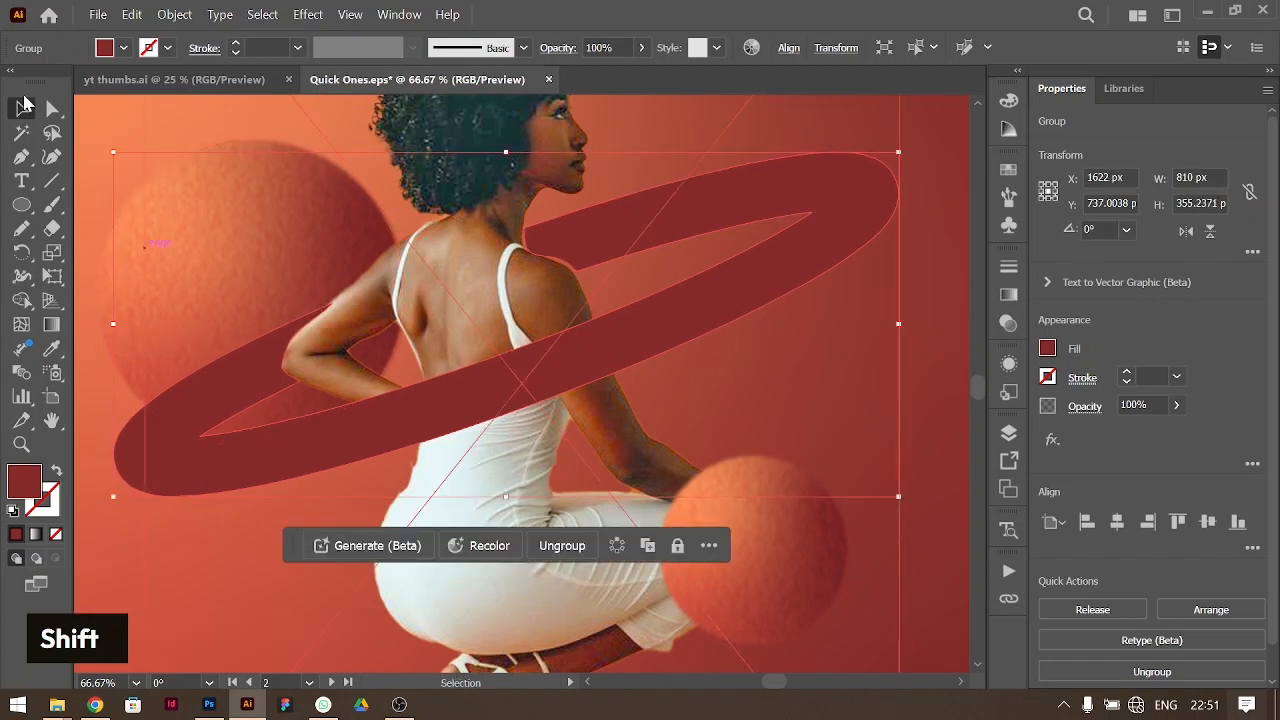
Step: Add gradient mesh points to the ring, one inside its right end and one on the upper band near its left end
key(ctrl+minus)
key(u)
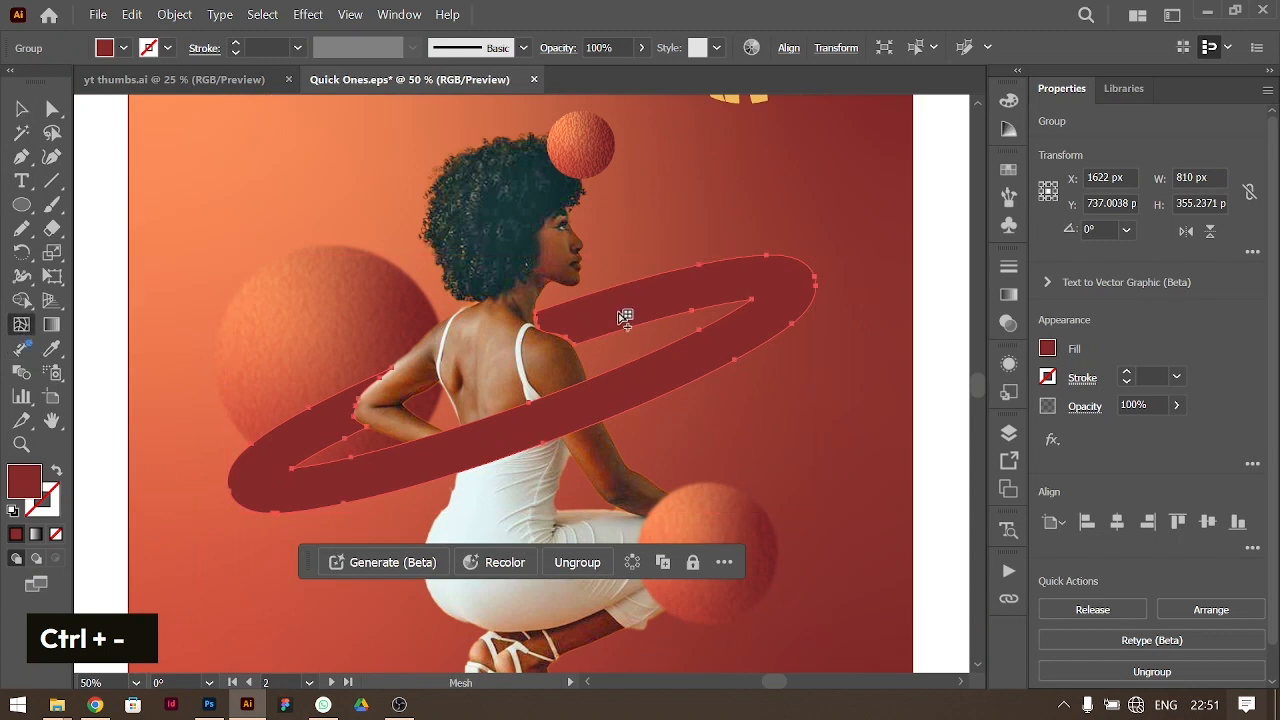
click(779, 288)
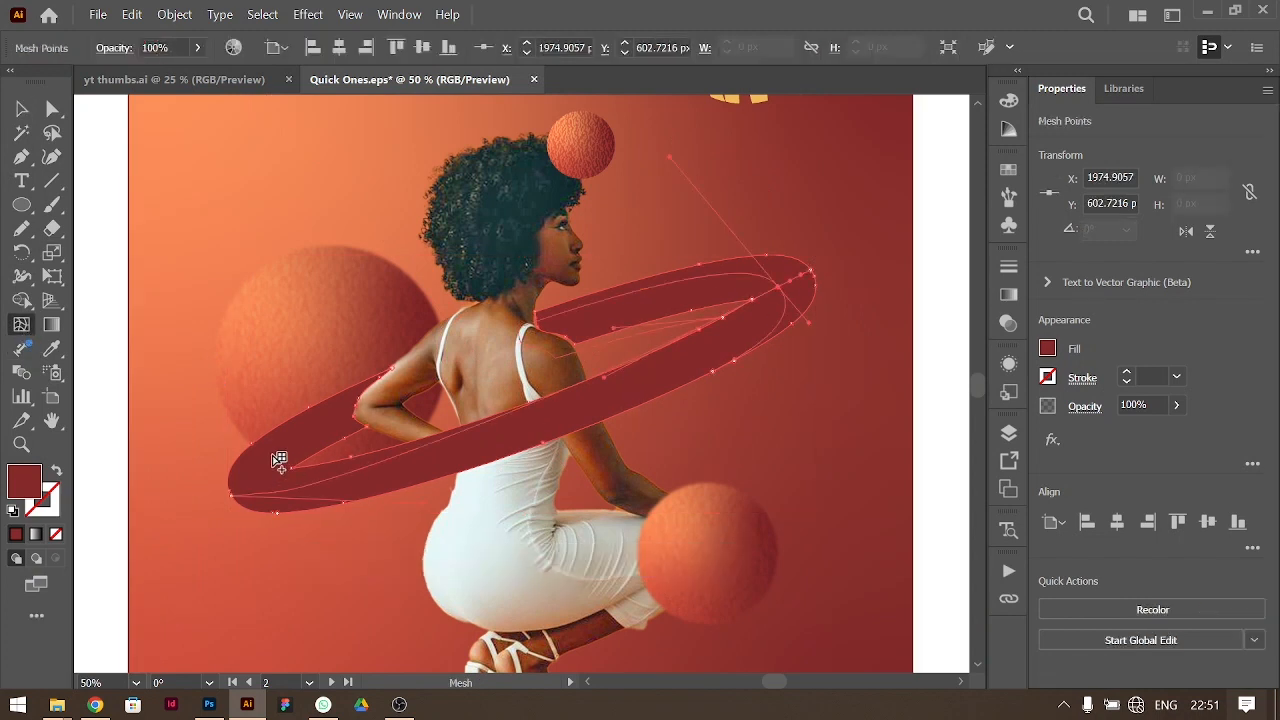
click(298, 435)
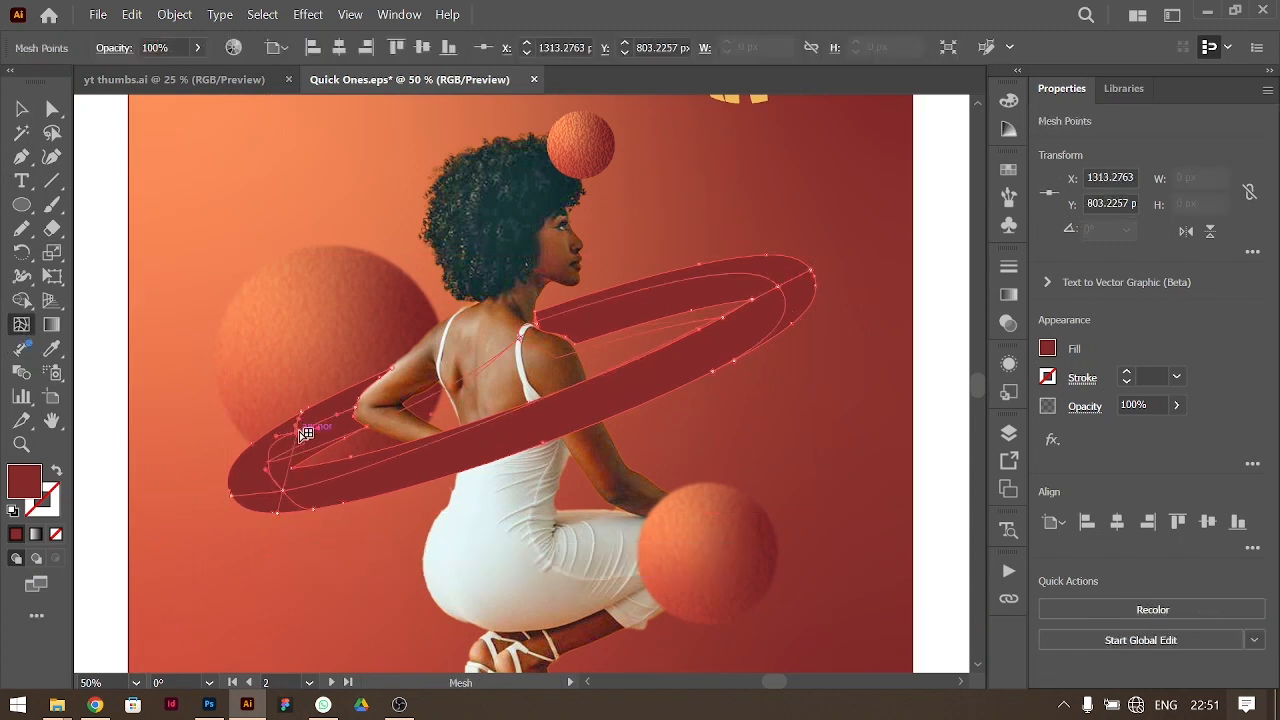
Step: Colour the new mesh point on the ring's upper left band with the orange palette swatch
key(ctrl+minus)
scroll(463, 466, up, 5)
key(i)
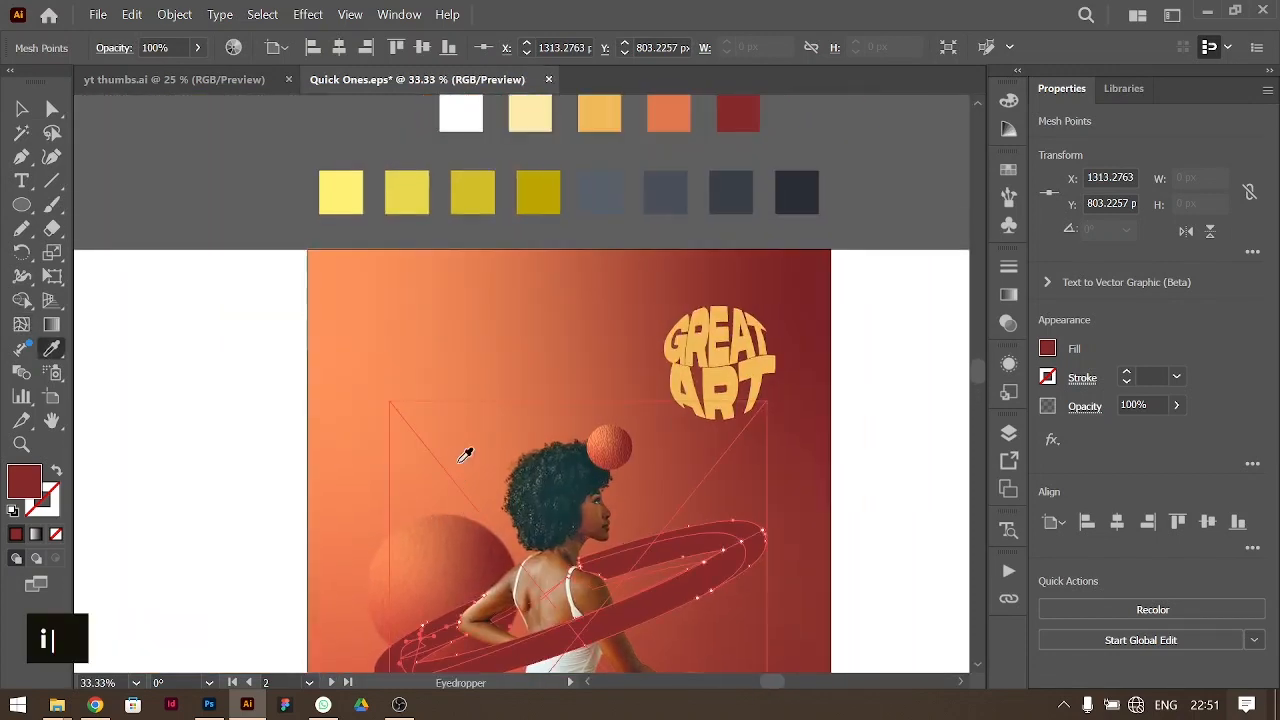
click(668, 114)
Step: Colour the mesh point at the ring's right end with the golden yellow palette swatch
scroll(518, 426, down, 3)
key(u)
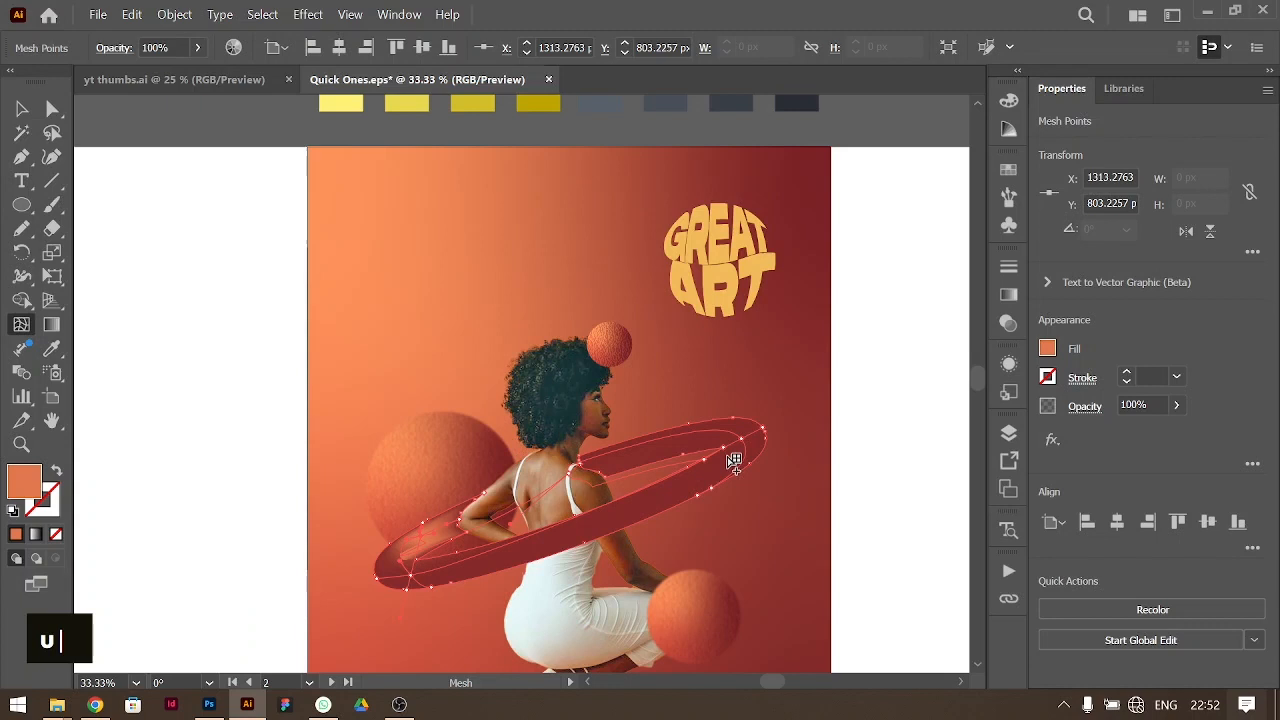
click(748, 441)
key(i)
scroll(748, 441, up, 3)
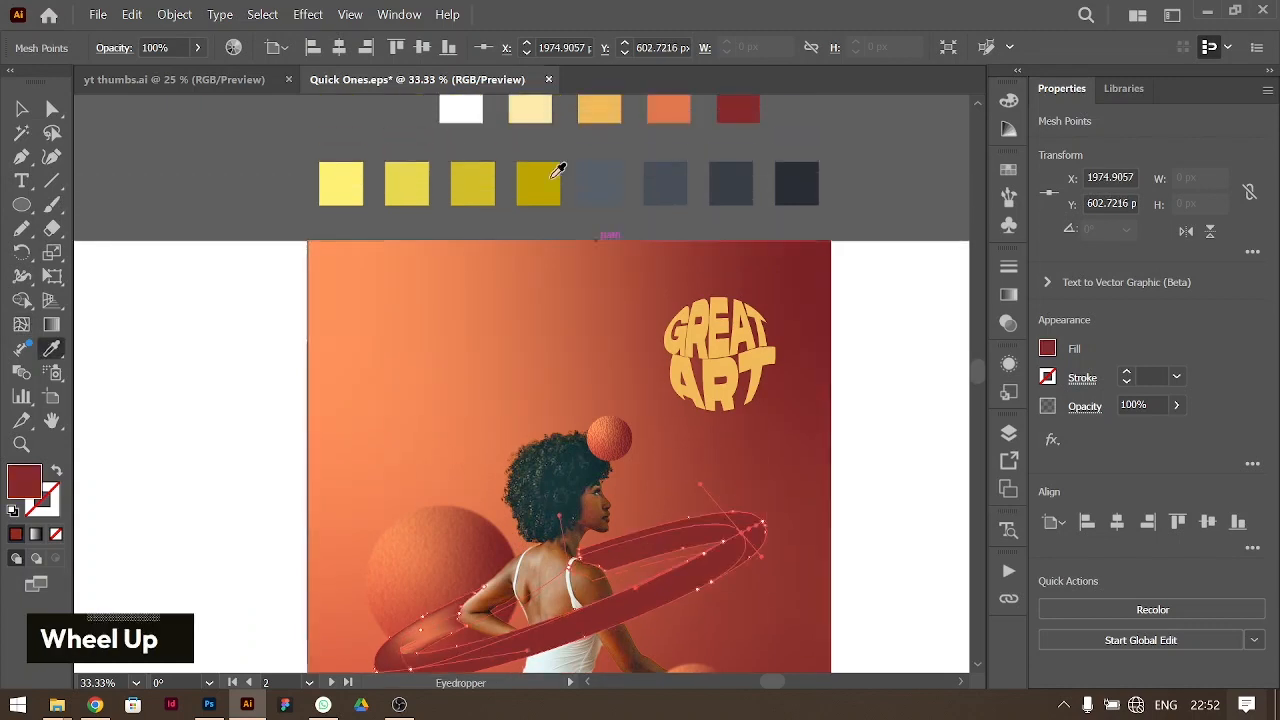
click(529, 110)
click(599, 110)
scroll(610, 230, down, 3)
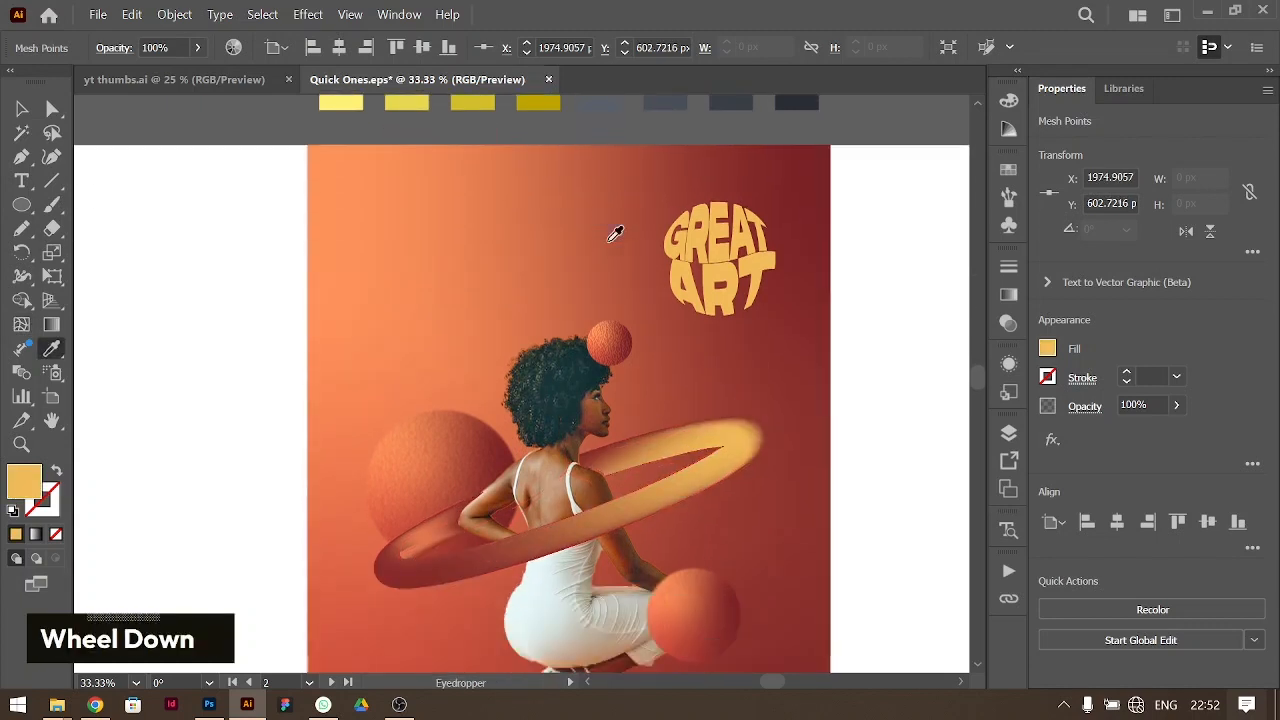
Step: Colour the inner mesh point on the ring's lower left band with the orange palette swatch
key(u)
click(414, 562)
key(i)
scroll(626, 209, up, 3)
click(678, 161)
scroll(648, 343, down, 2)
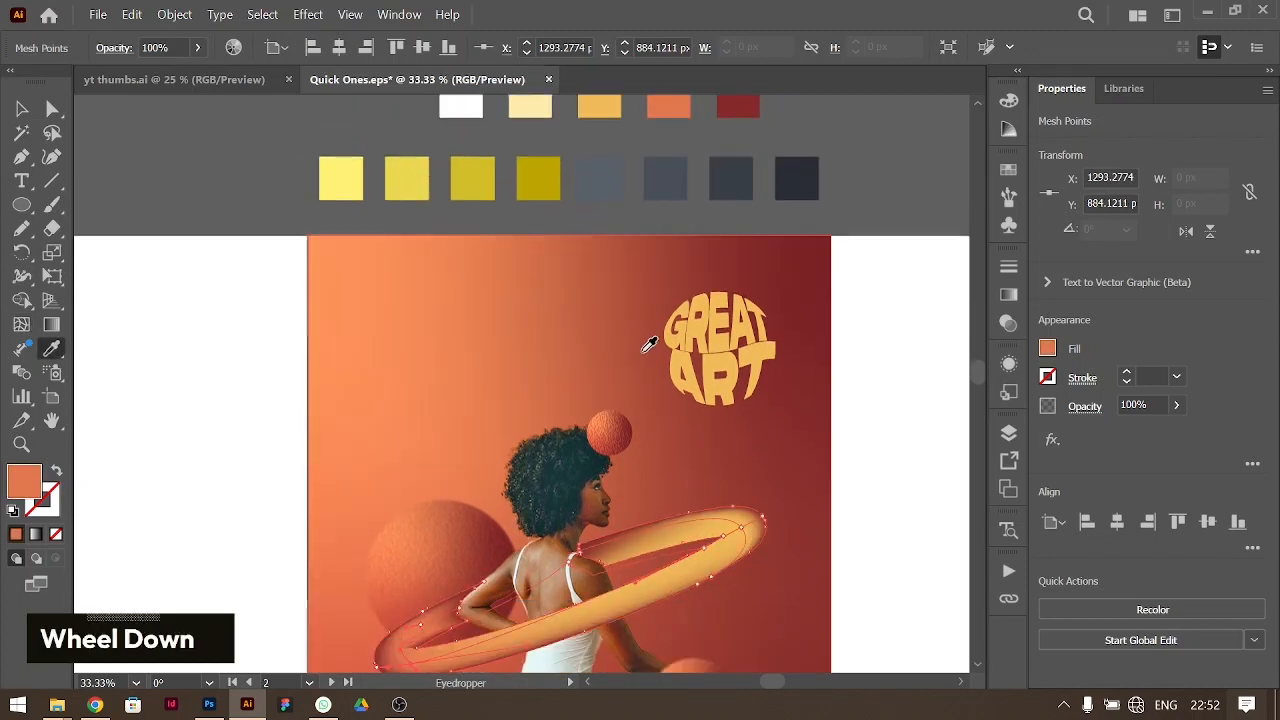
Step: Colour the mesh point at the ring's far left tip with the golden yellow palette swatch
scroll(648, 350, up, 1)
key(u)
scroll(521, 443, down, 3)
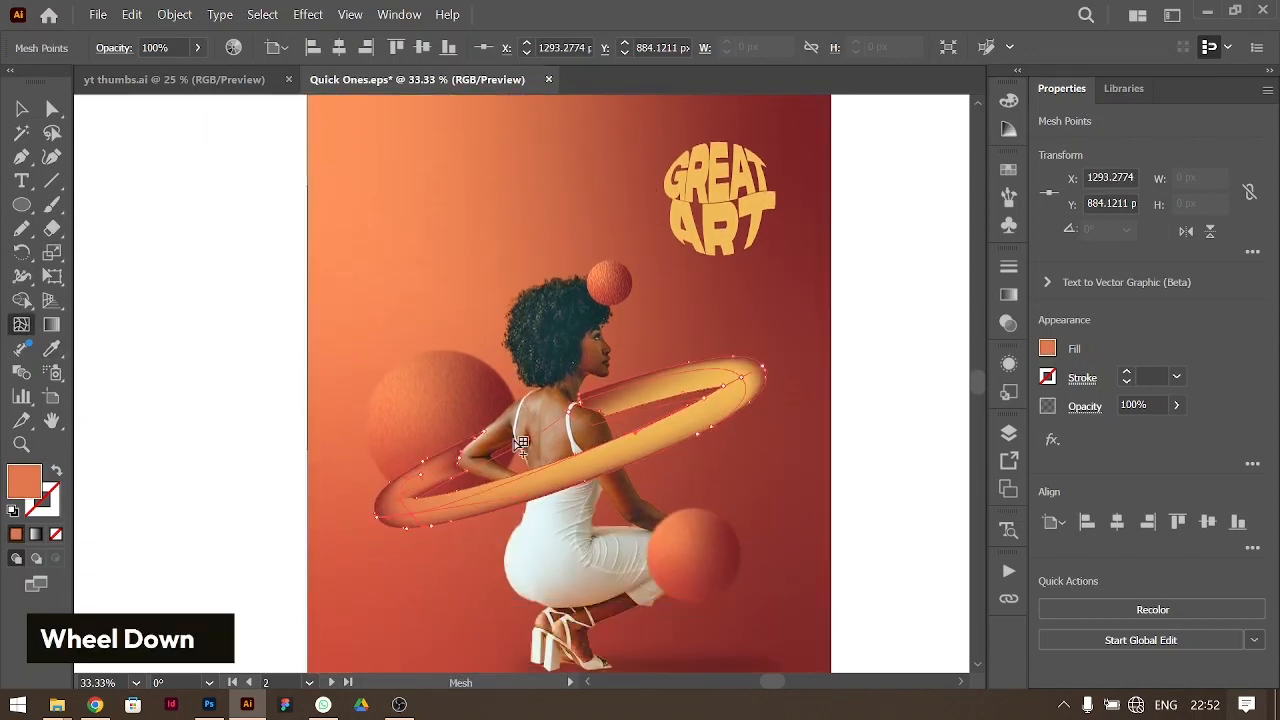
click(731, 389)
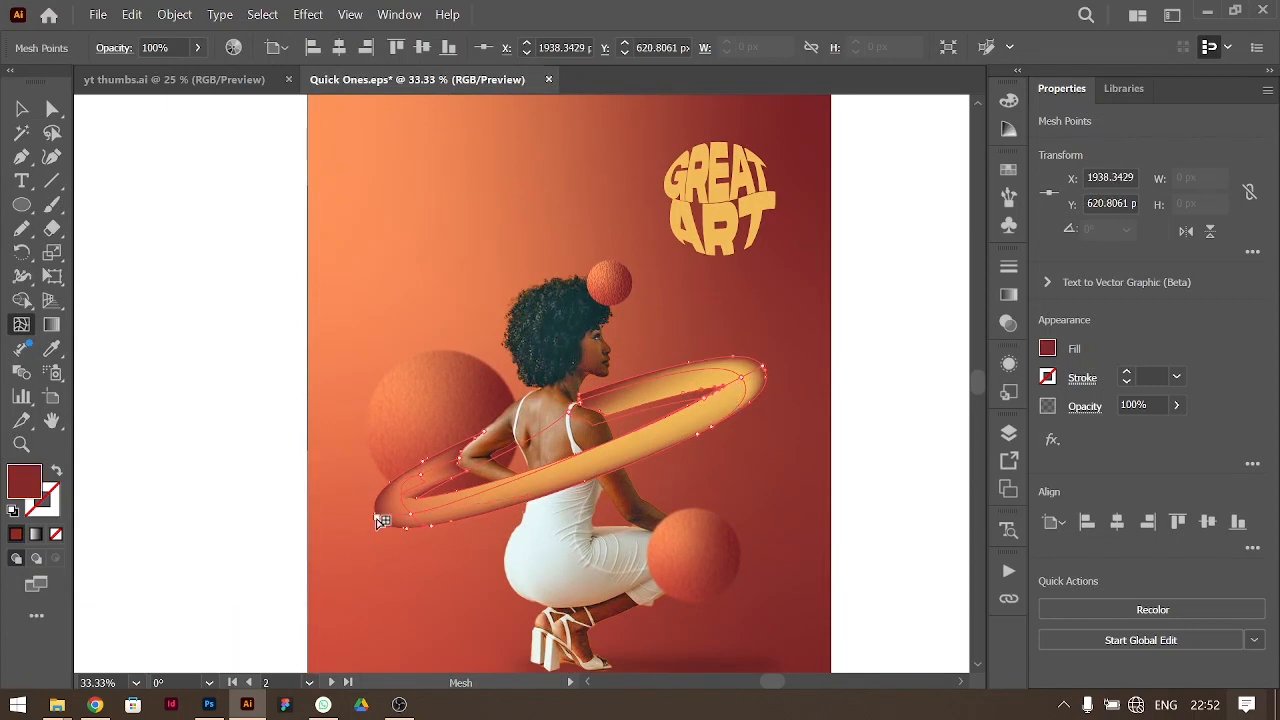
scroll(508, 524, up, 2)
key(i)
scroll(506, 320, up, 2)
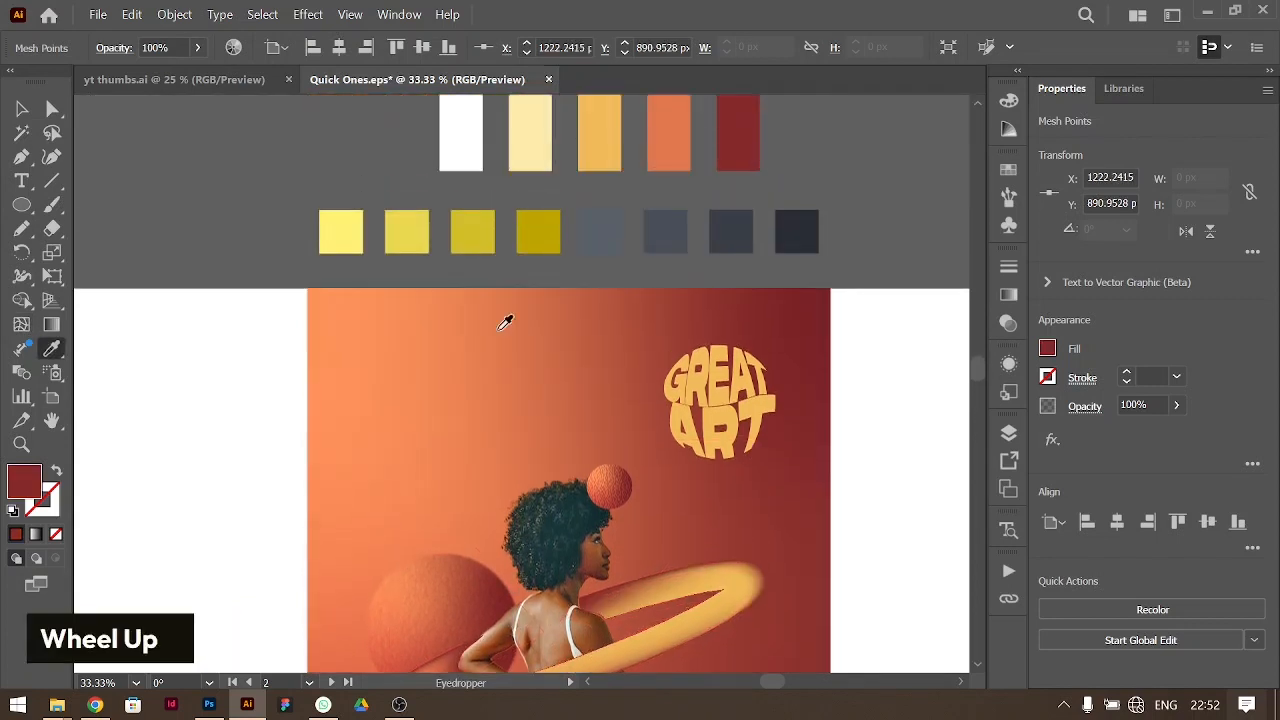
click(594, 129)
scroll(591, 263, down, 2)
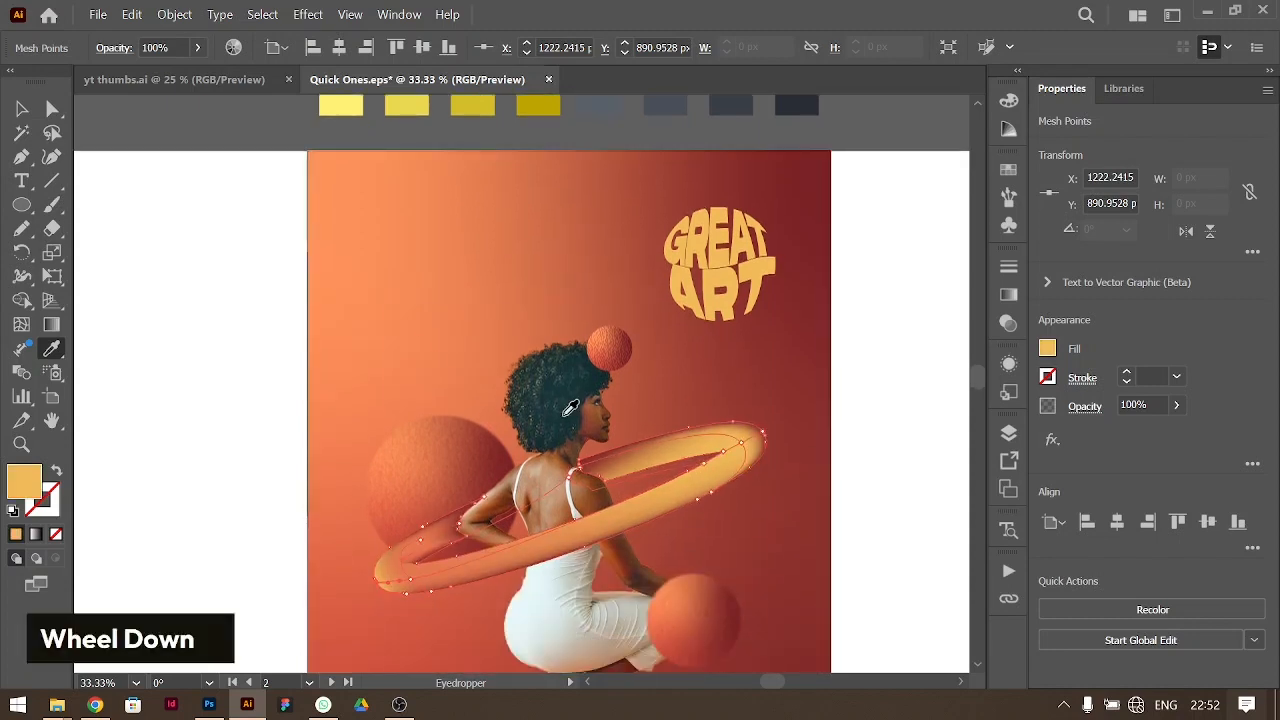
key(ctrl+equal)
scroll(567, 416, down, 1)
scroll(580, 370, up, 1)
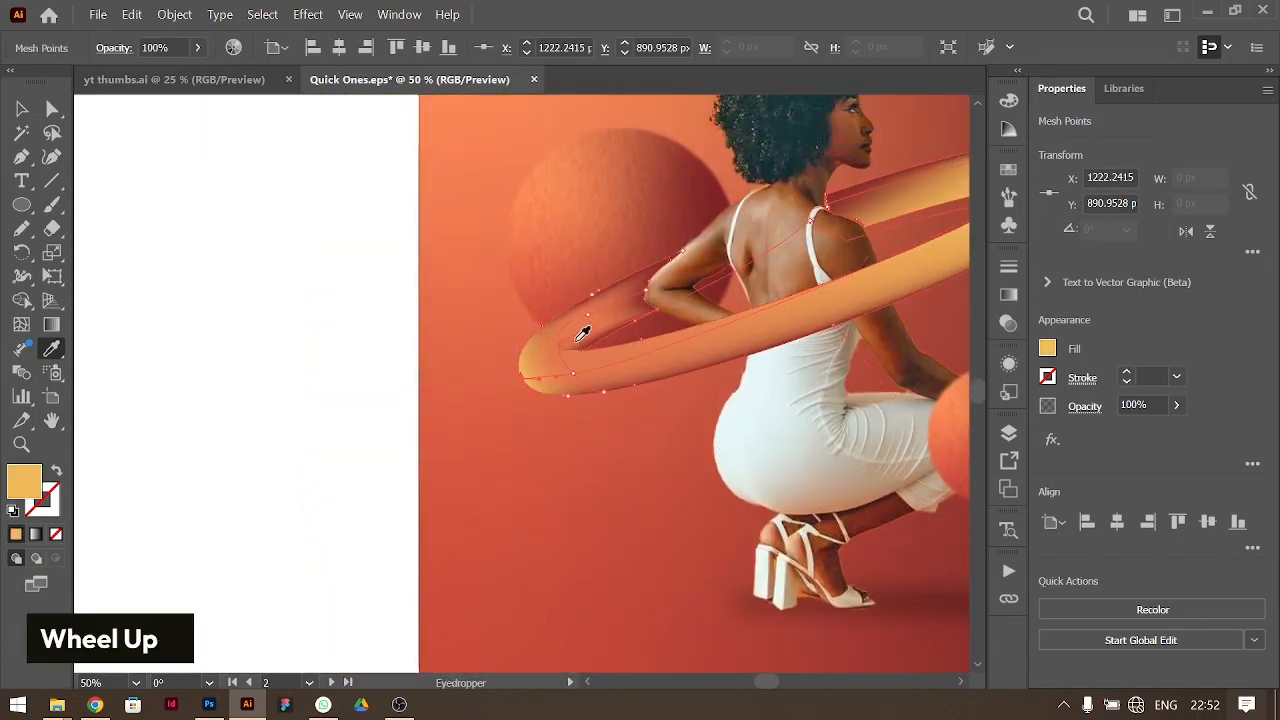
key(u)
click(648, 292)
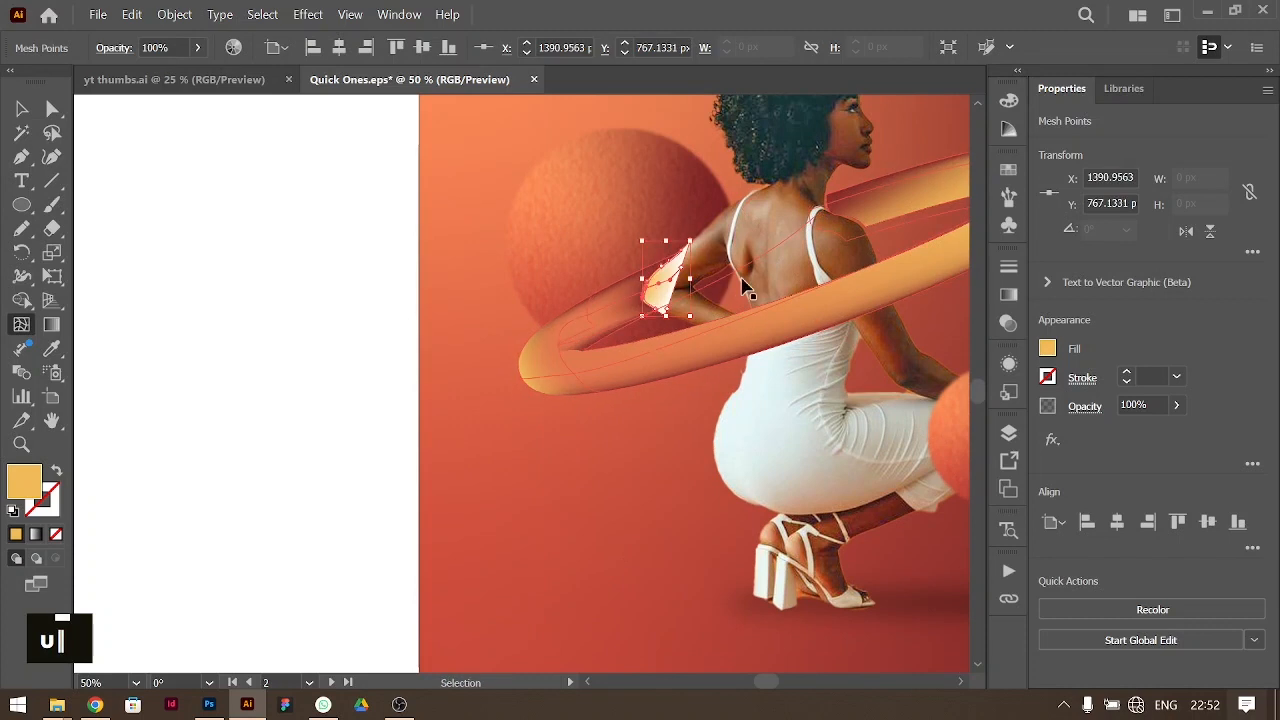
key(ctrl+z)
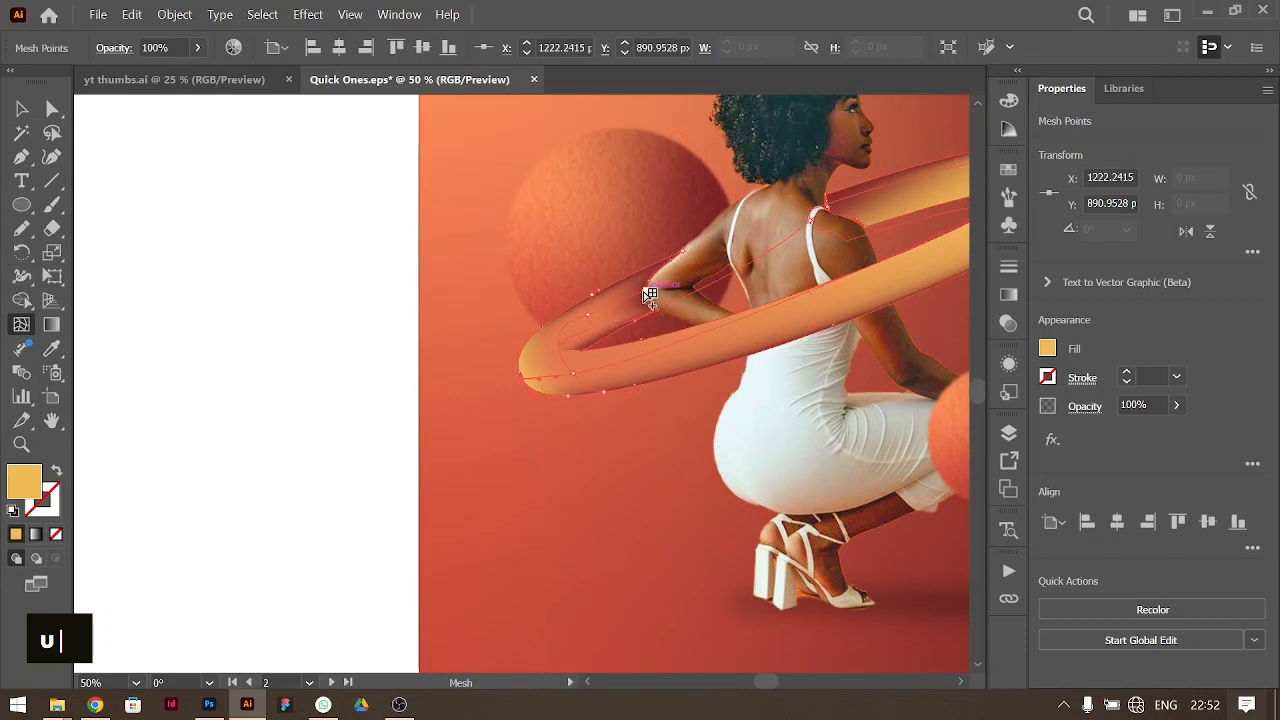
Step: Adjust the mesh points and handles at the ring's left inner end so its edge follows the woman's bent elbow
scroll(703, 310, up, 3)
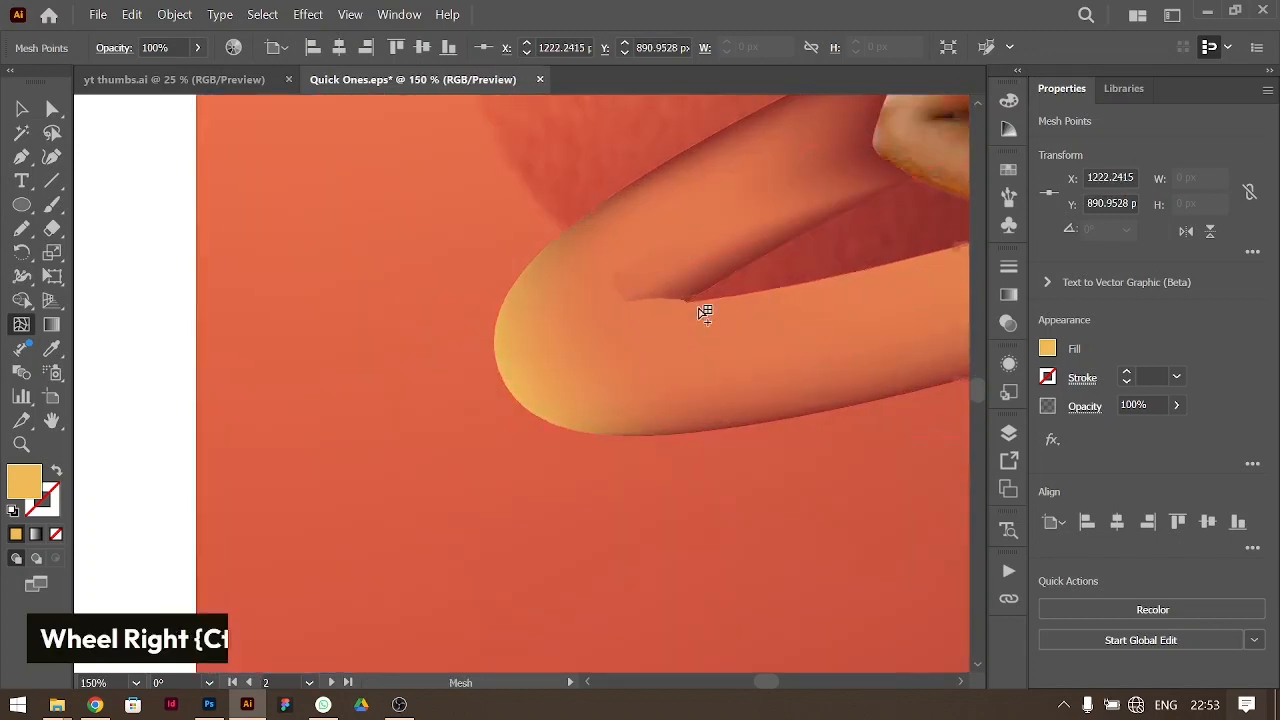
scroll(705, 313, up, 3)
click(671, 248)
scroll(666, 358, up, 3)
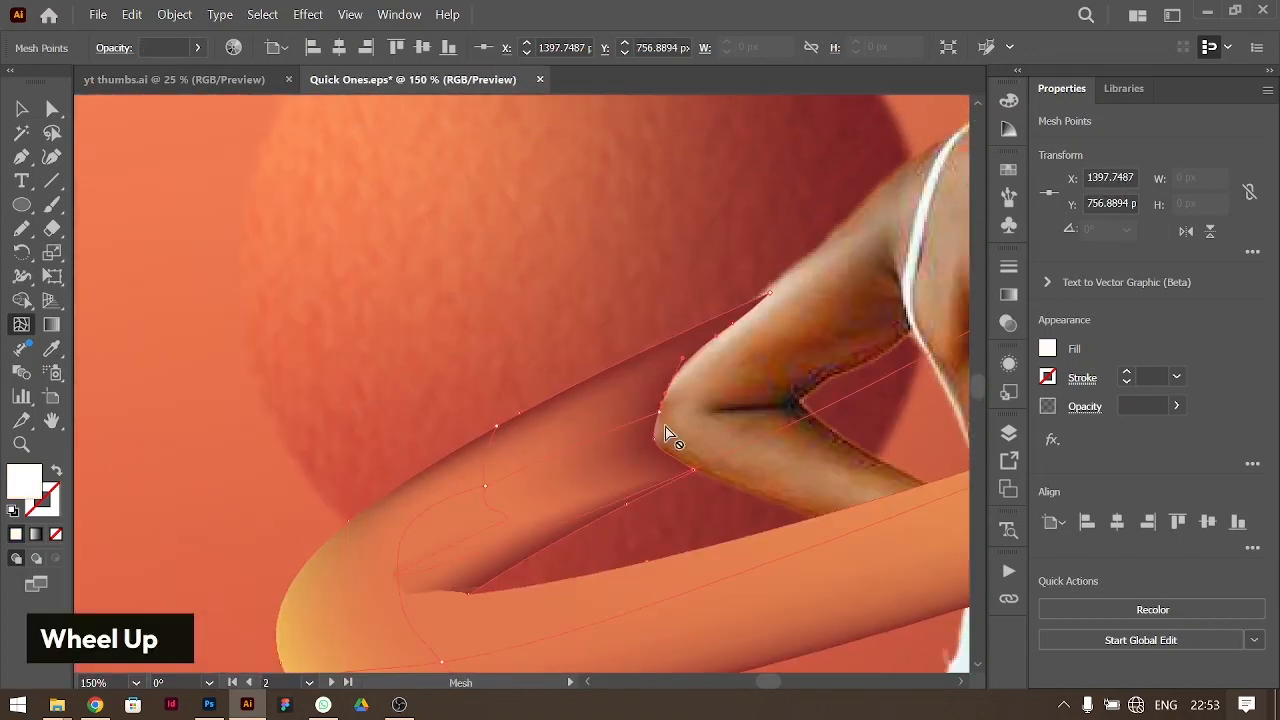
click(653, 431)
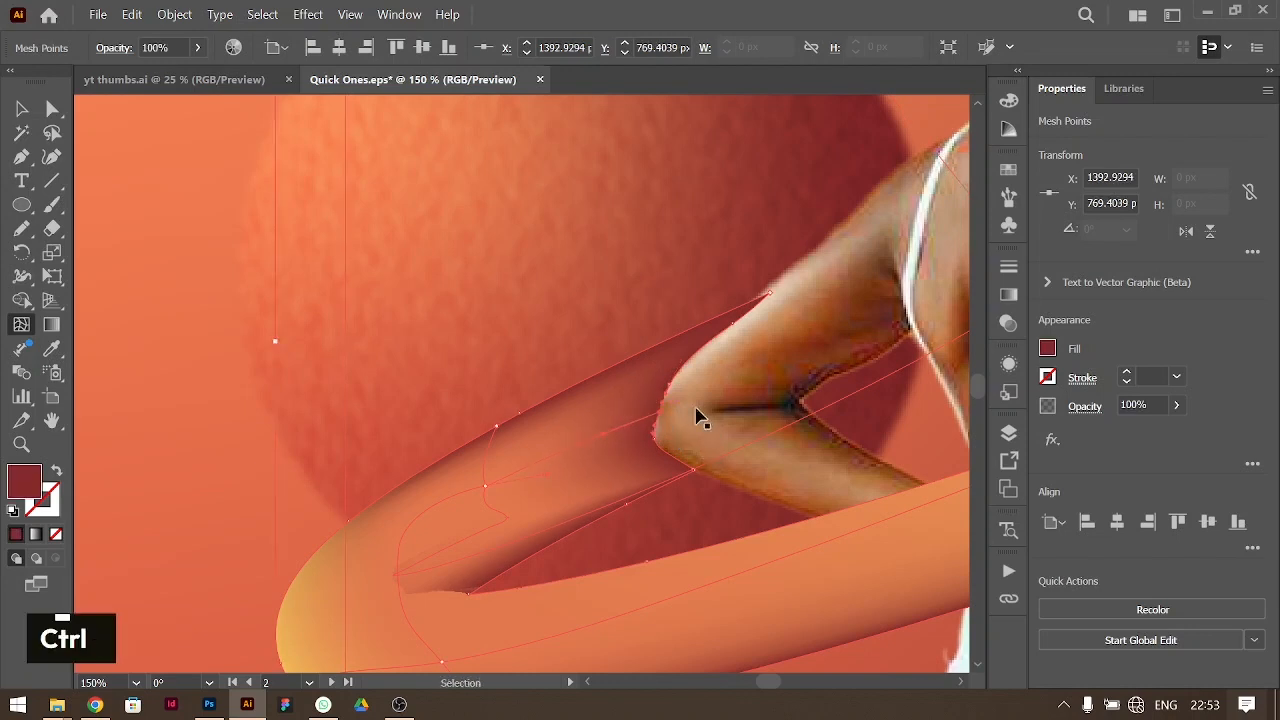
key(ctrl+equal)
key(ctrl+equal)
key(ctrl+equal)
drag(511, 378, 503, 377)
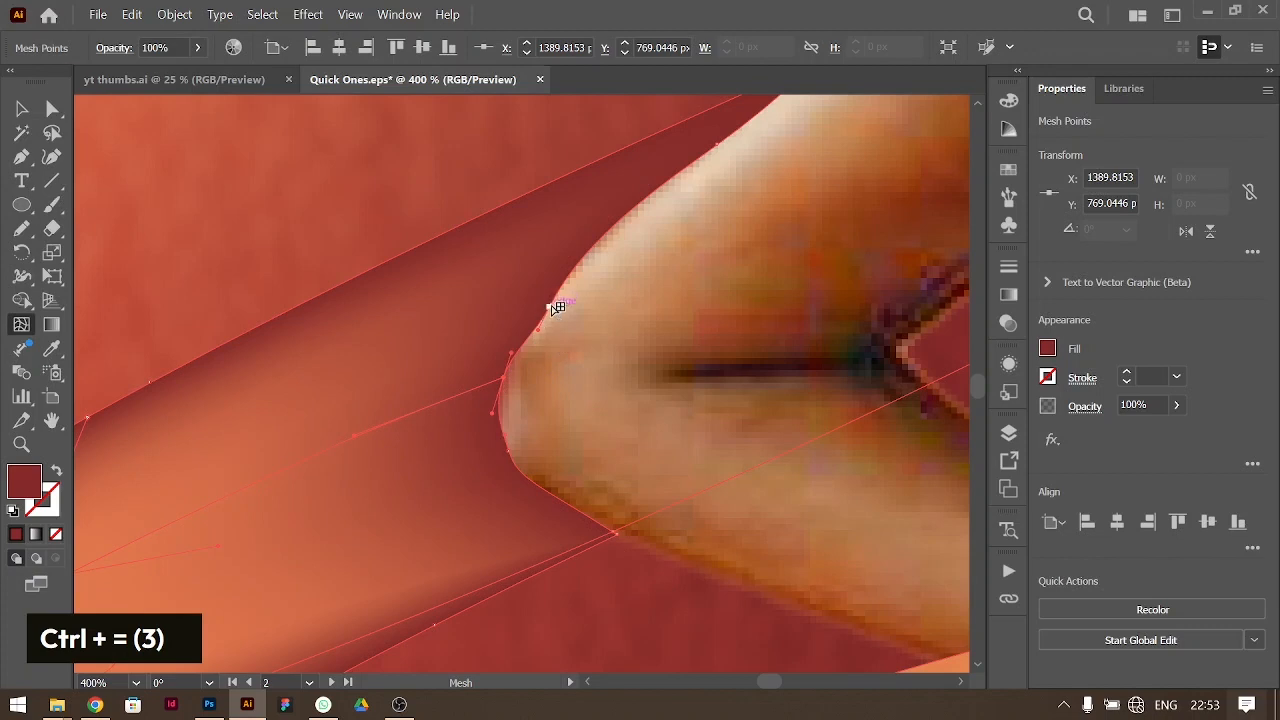
click(511, 354)
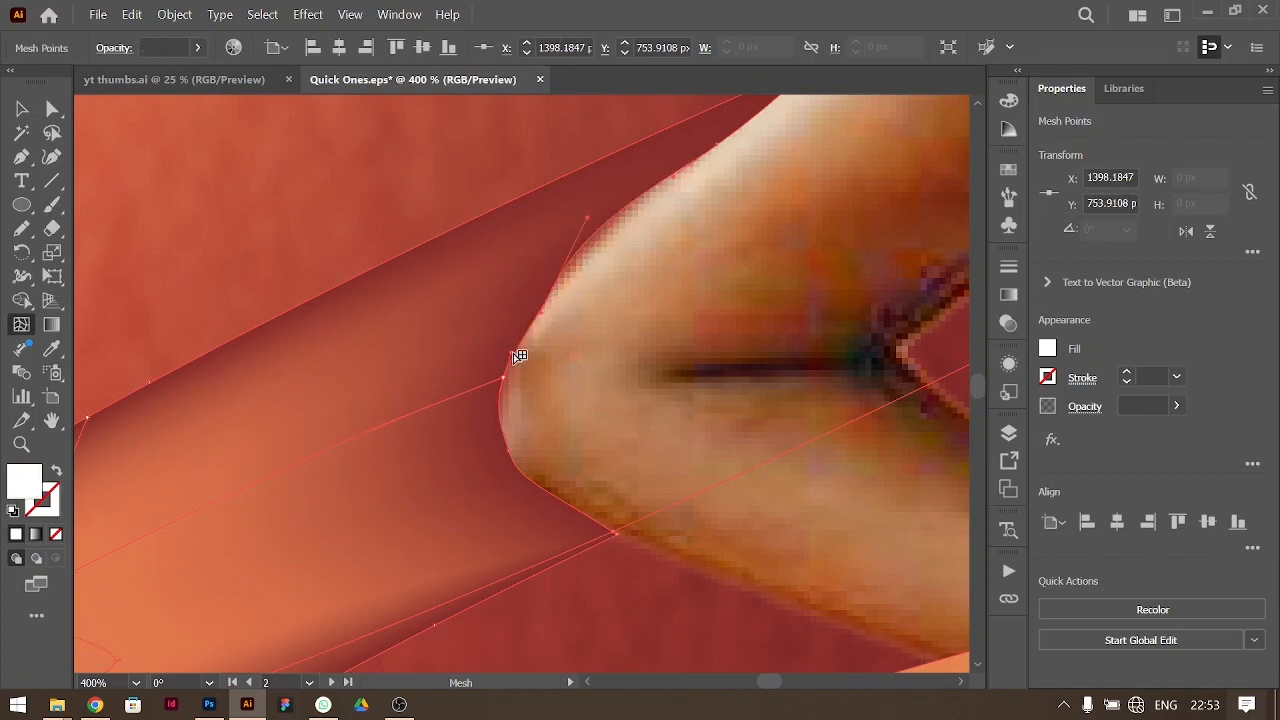
drag(558, 290, 555, 287)
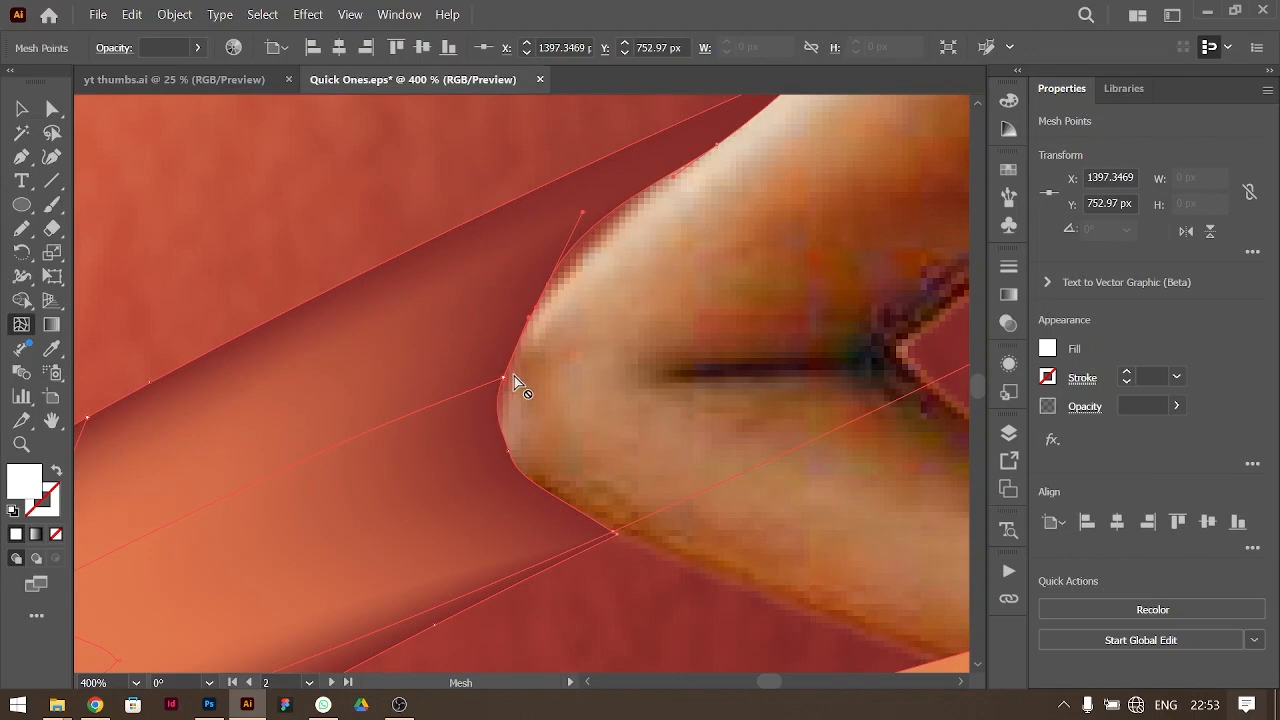
Step: Colour the ring's mesh point beside the woman's elbow with the golden yellow palette swatch
key(i)
click(620, 507)
key(ctrl+minus)
key(ctrl+minus)
key(ctrl+minus)
key(ctrl+minus)
key(ctrl+minus)
key(ctrl+minus)
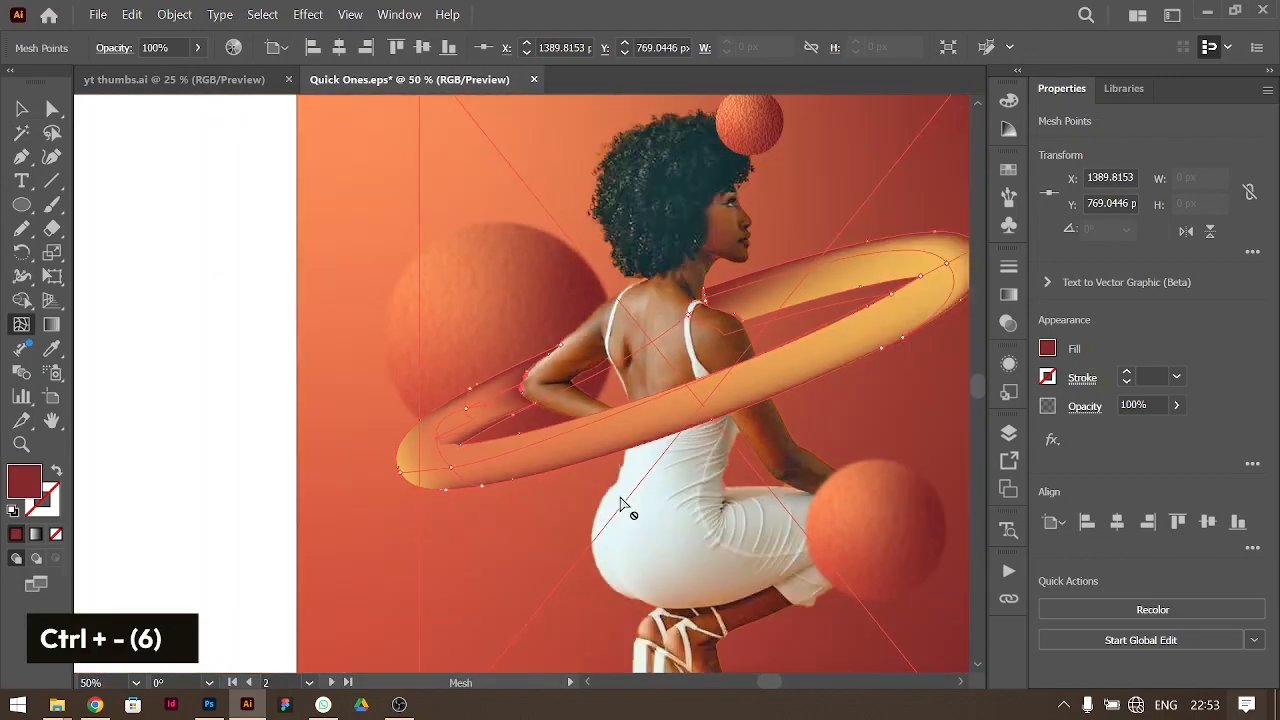
scroll(623, 493, up, 3)
scroll(800, 238, up, 5)
click(735, 230)
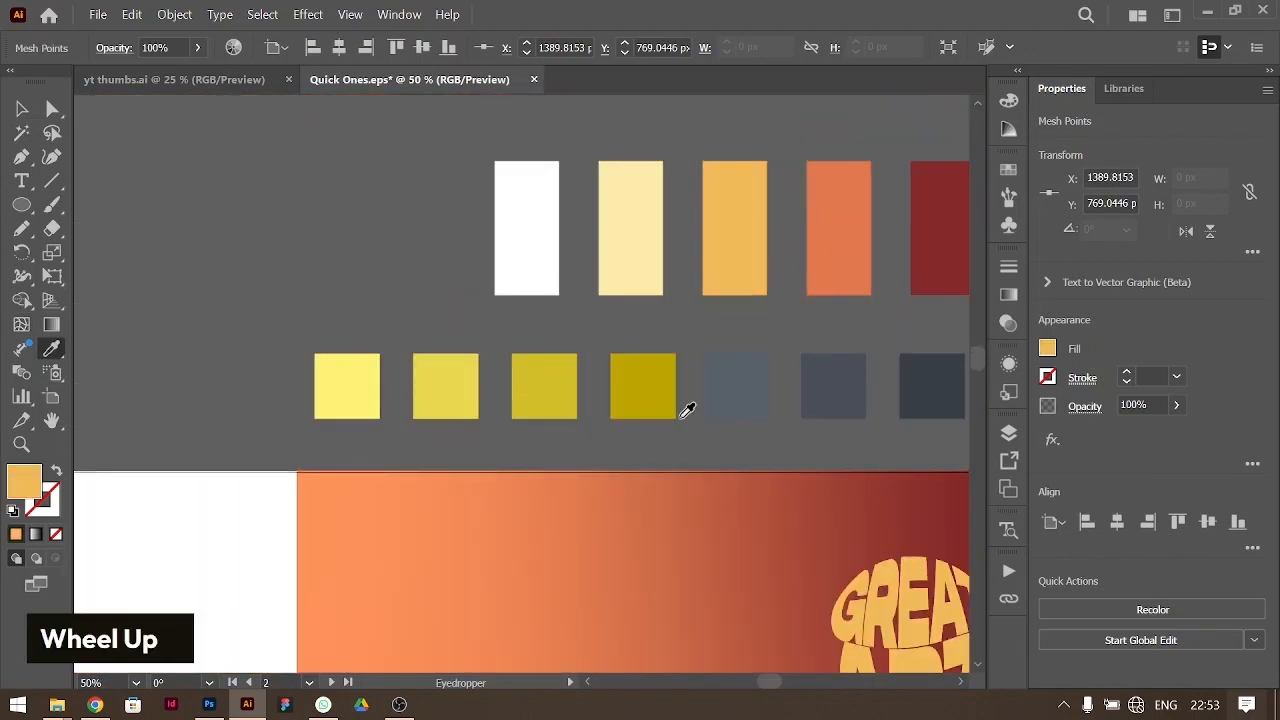
scroll(686, 409, down, 5)
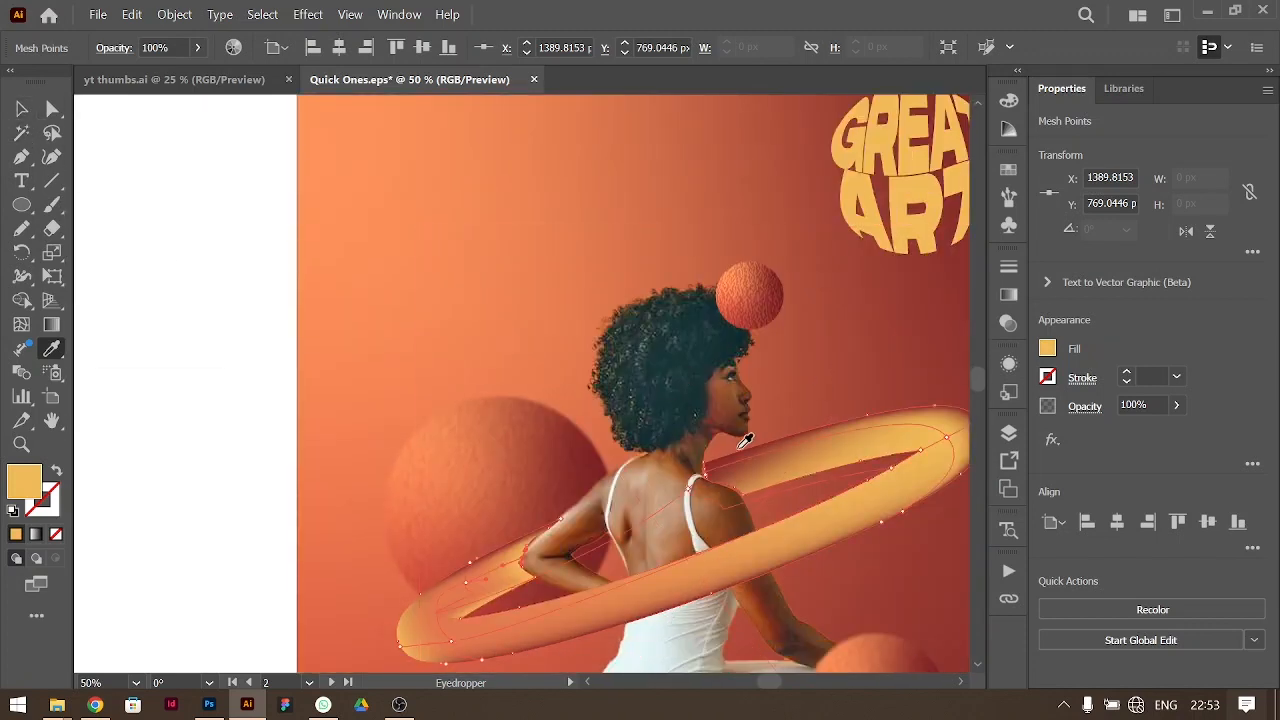
key(u)
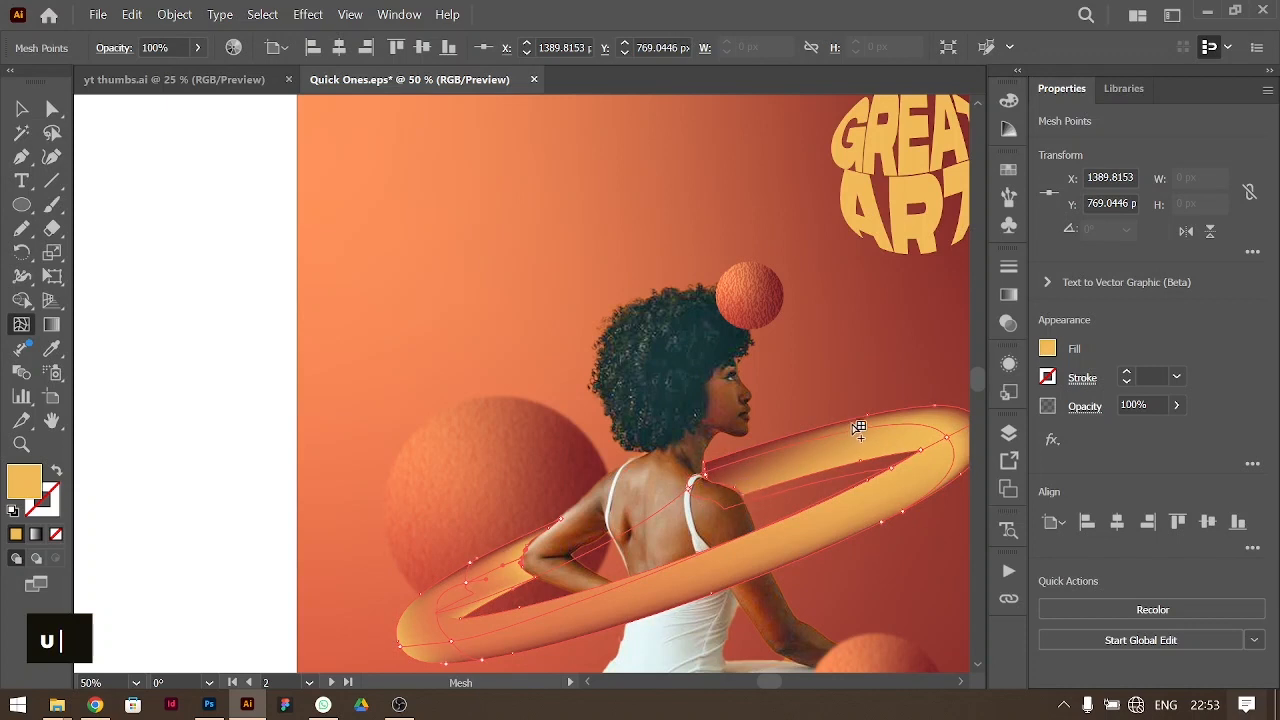
click(789, 443)
scroll(791, 471, up, 3)
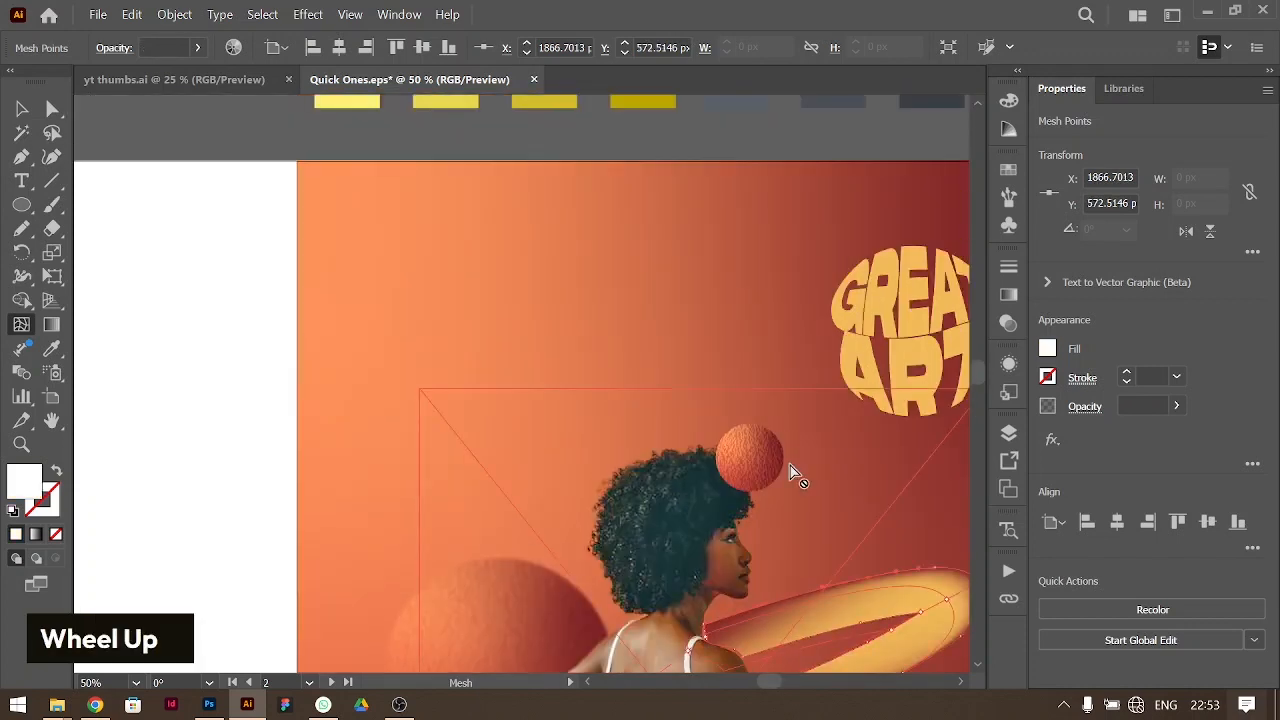
click(937, 570)
scroll(898, 582, down, 6)
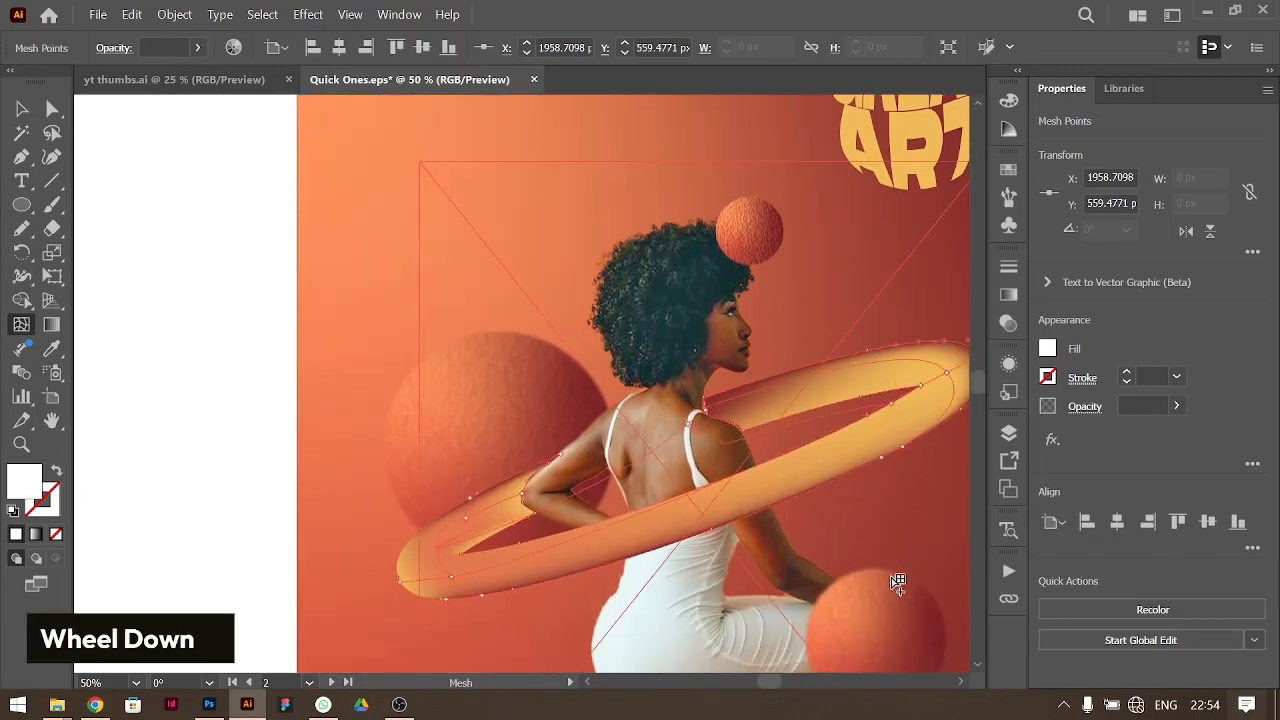
click(22, 108)
click(471, 420)
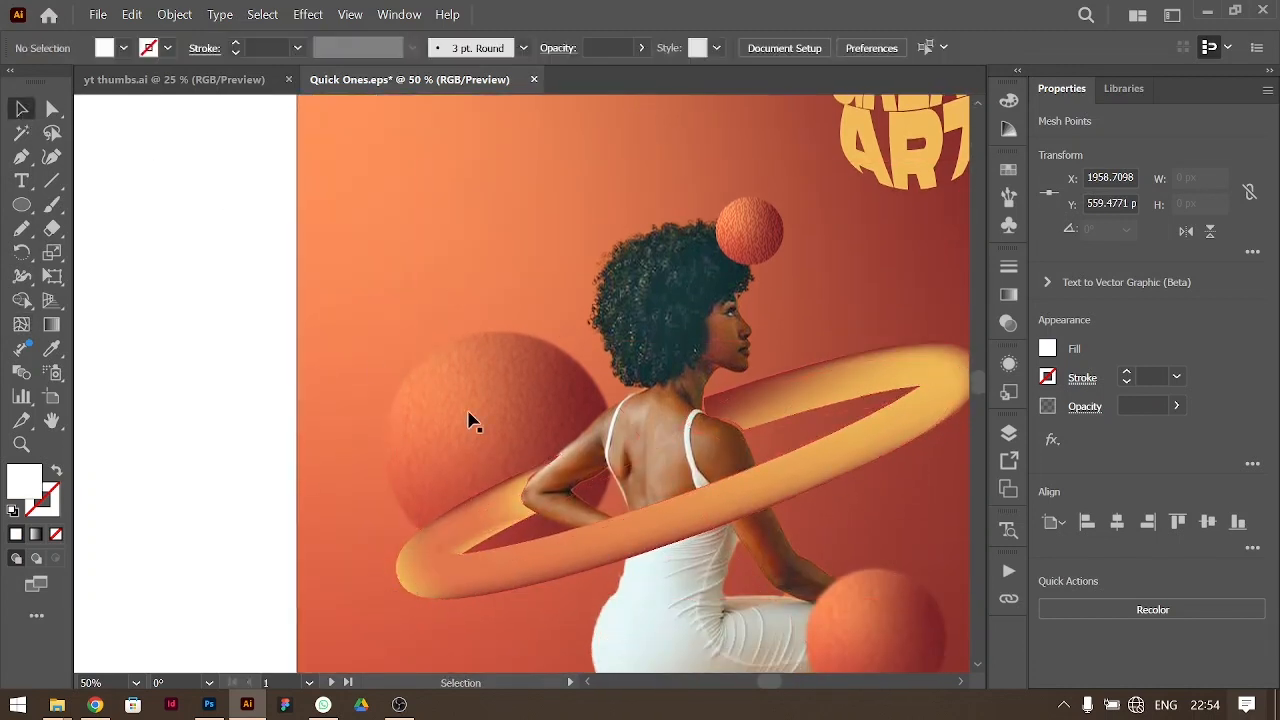
Step: Pull the ring's edge mesh point beside the woman's neck slightly down and toward the neck
key(ctrl+equal)
key(ctrl+equal)
key(ctrl+equal)
key(ctrl+equal)
key(ctrl+equal)
scroll(740, 417, up, 5)
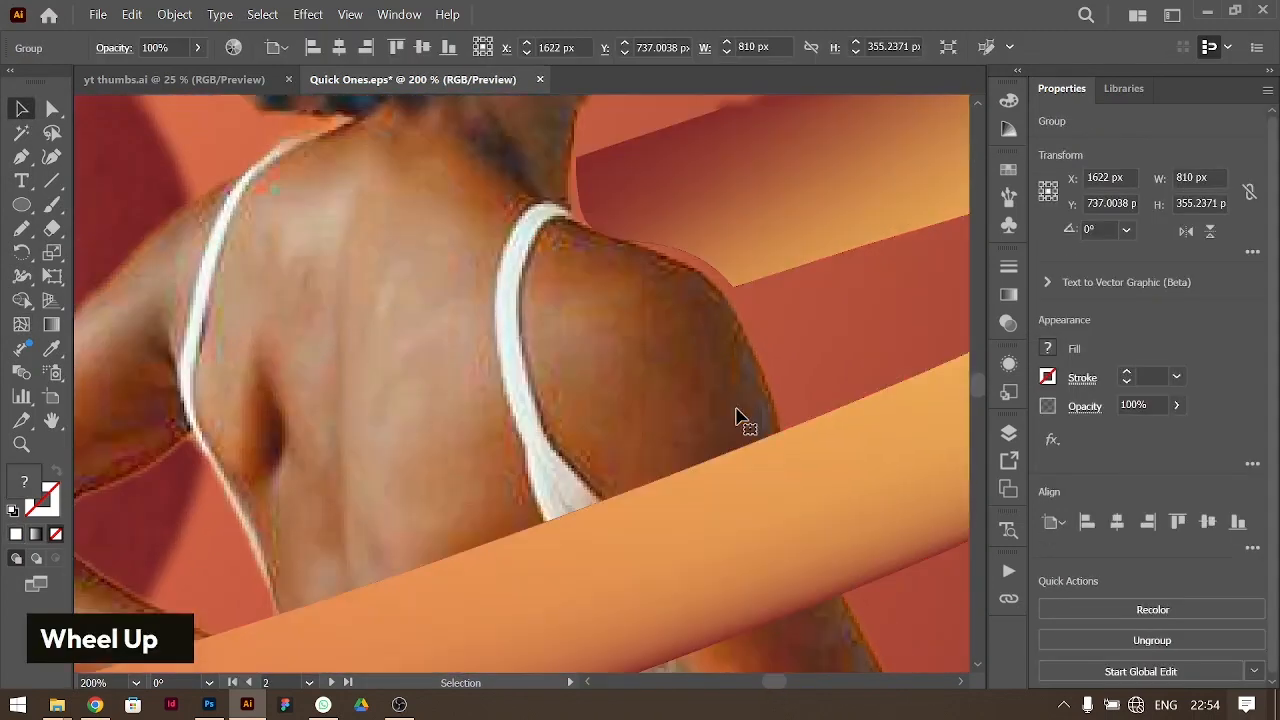
key(a)
click(579, 308)
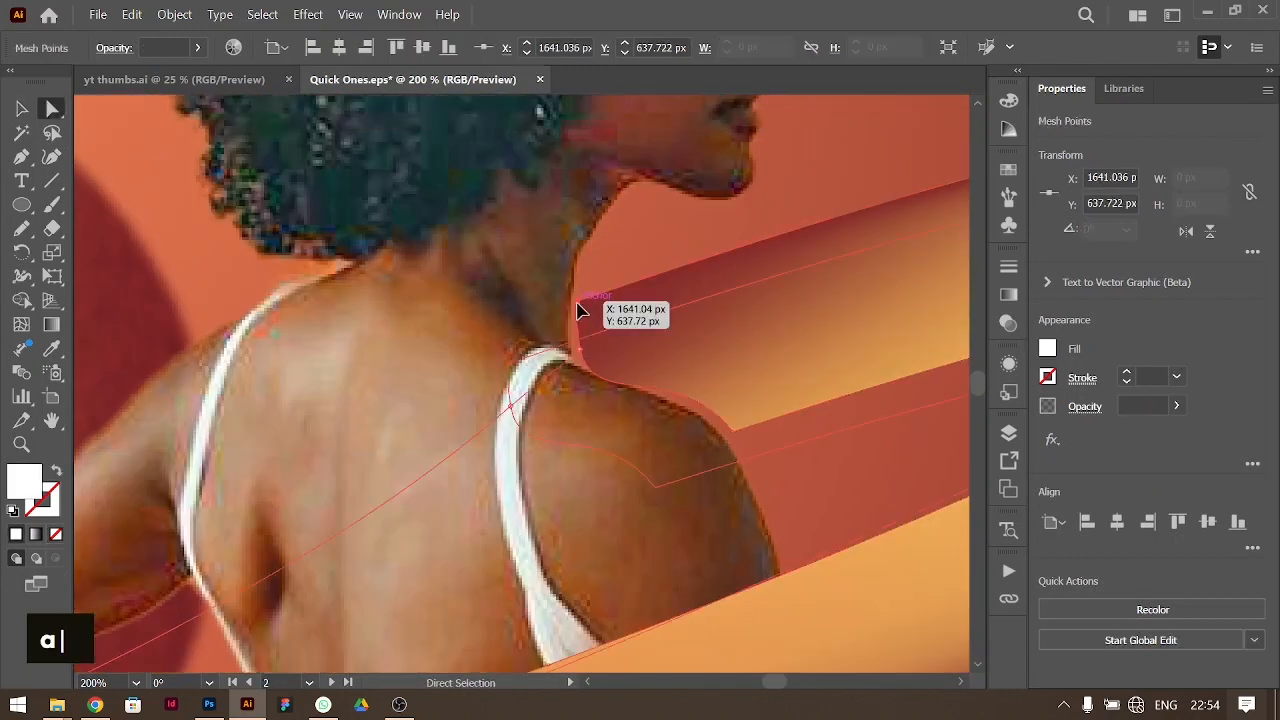
drag(577, 331, 572, 337)
Step: Refine the mesh anchors and handles at the ring's cut end so the edge follows the woman's neck down to the strap
key(ctrl+equal)
key(ctrl+equal)
key(ctrl+equal)
key(ctrl+equal)
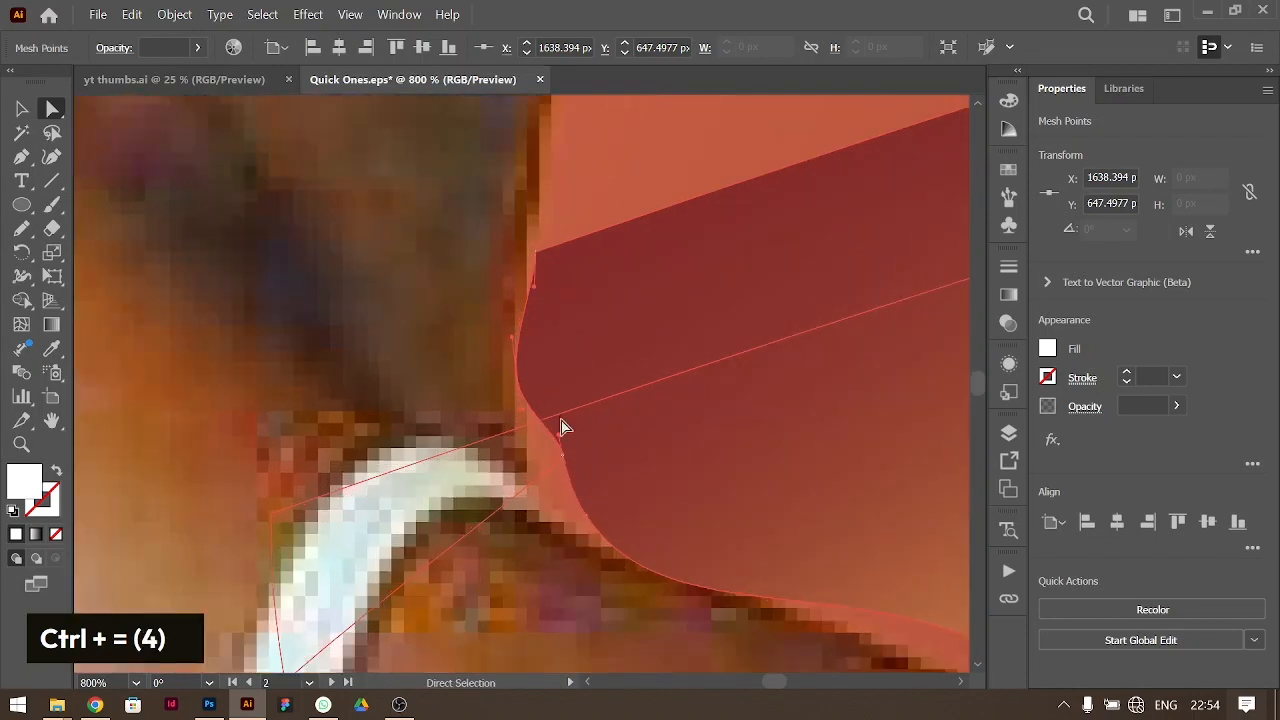
drag(566, 460, 547, 490)
drag(516, 377, 528, 377)
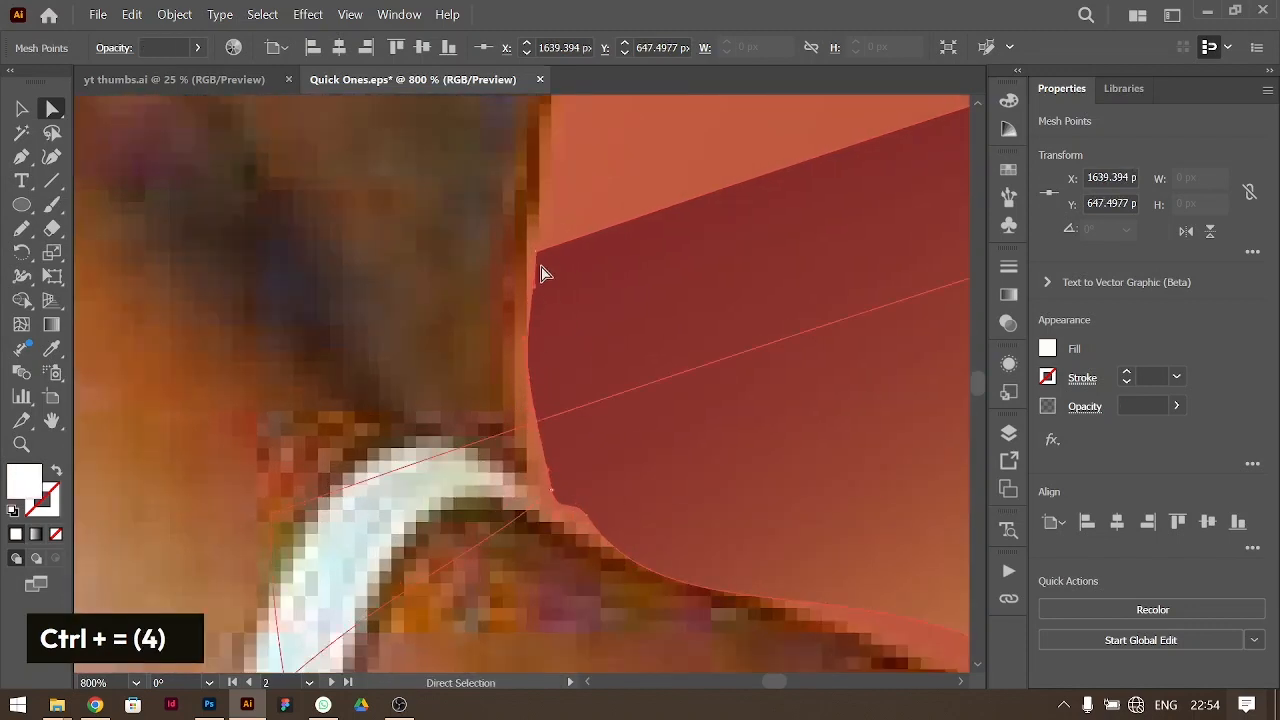
drag(538, 258, 537, 249)
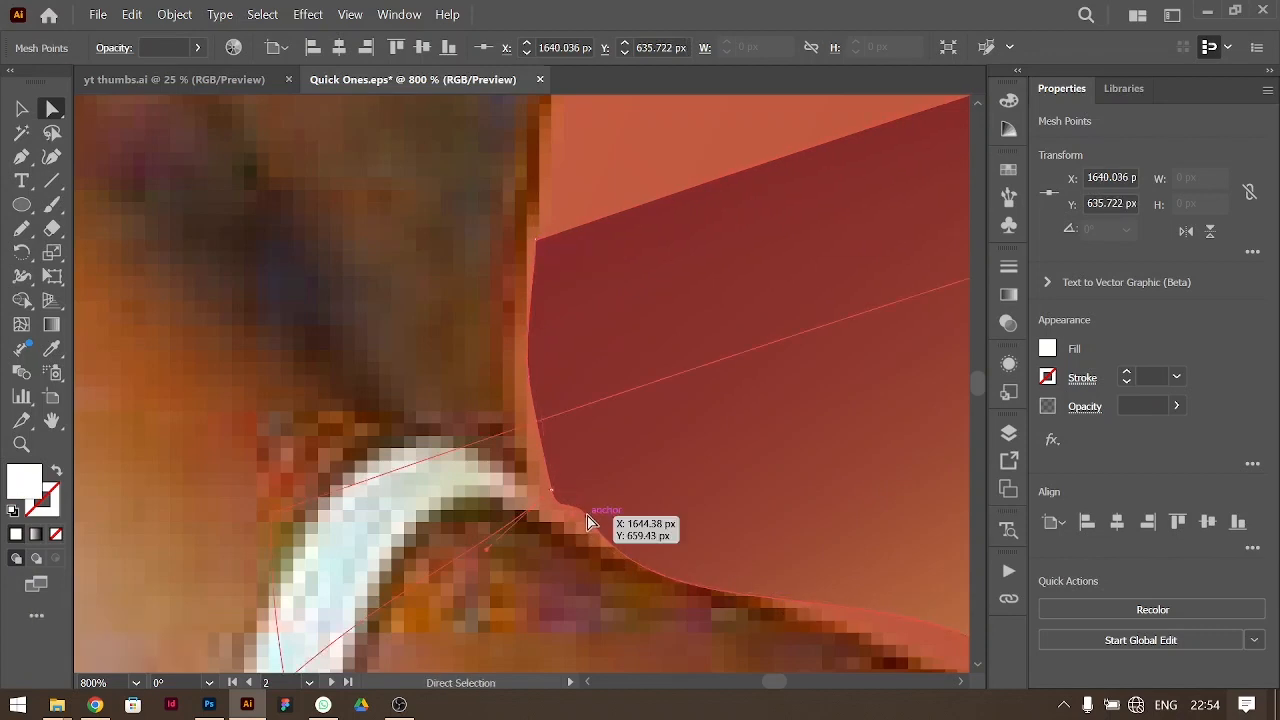
Step: Reshape the ring's mesh edge near the dress strap into a smoother curve along the top of the shoulder
click(587, 516)
drag(486, 555, 519, 556)
click(547, 444)
click(570, 509)
drag(648, 636, 663, 615)
drag(840, 570, 827, 594)
scroll(826, 601, right, 2)
click(711, 589)
scroll(737, 603, right, 4)
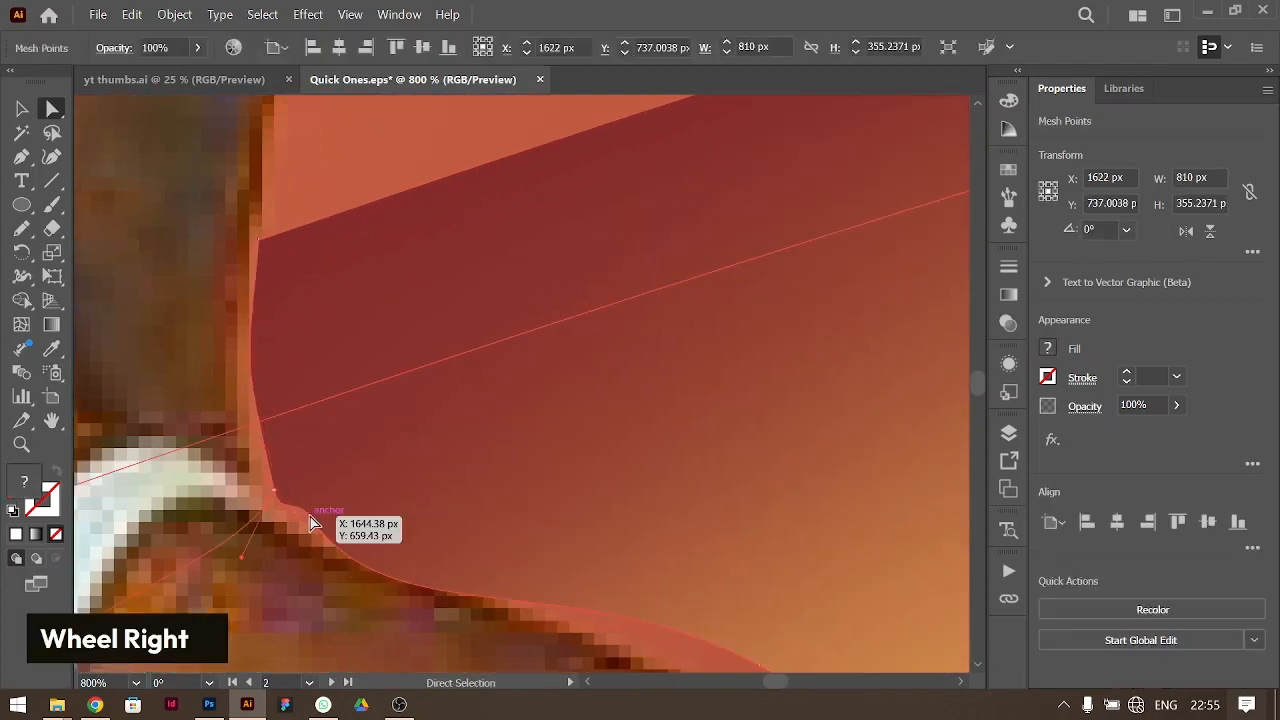
mouse_move(277, 498)
mouse_down()
mouse_move(308, 505)
mouse_move(291, 514)
mouse_up()
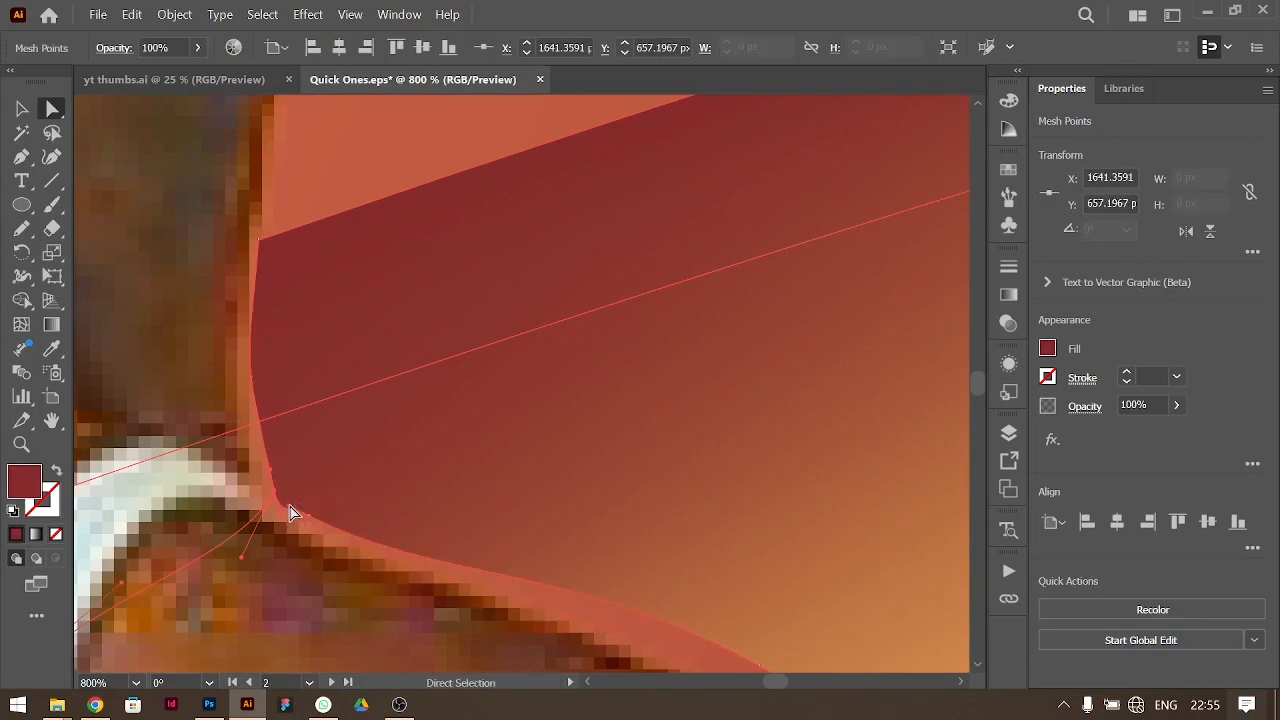
Step: Try to move the ring's lower corner point above the shoulder closer to the skin edge
scroll(700, 571, down, 5)
scroll(700, 571, right, 3)
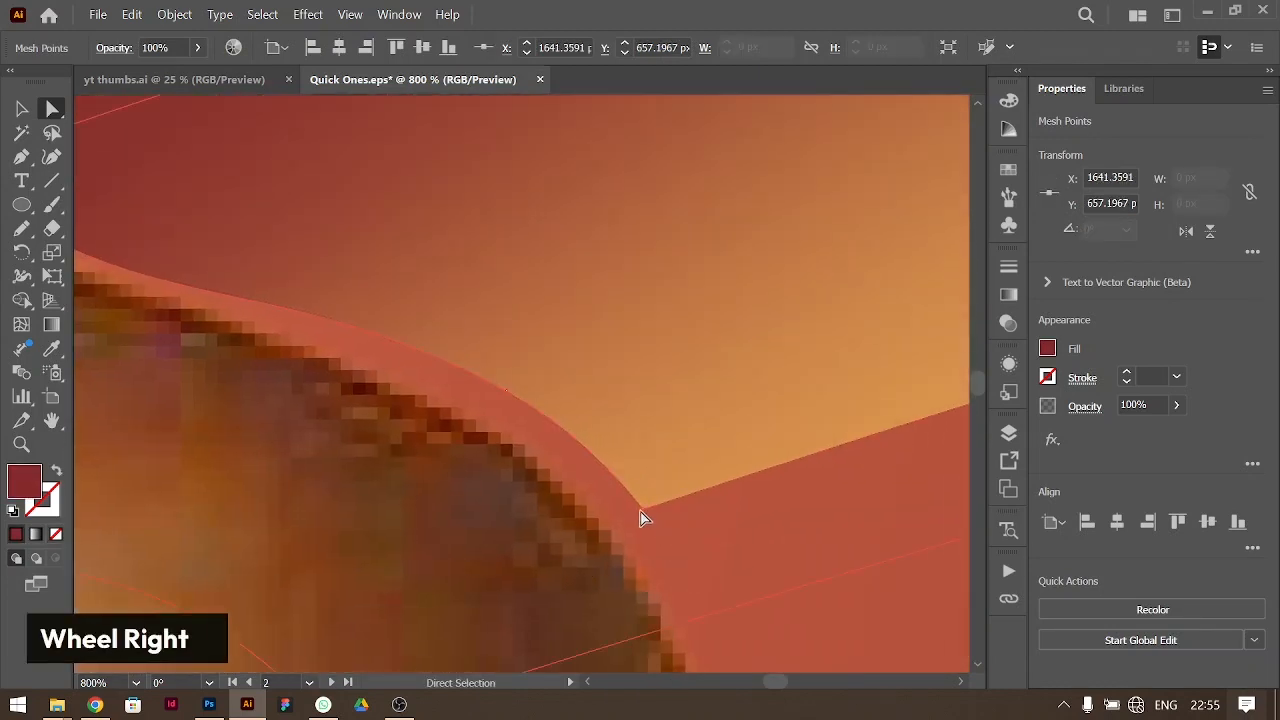
click(645, 518)
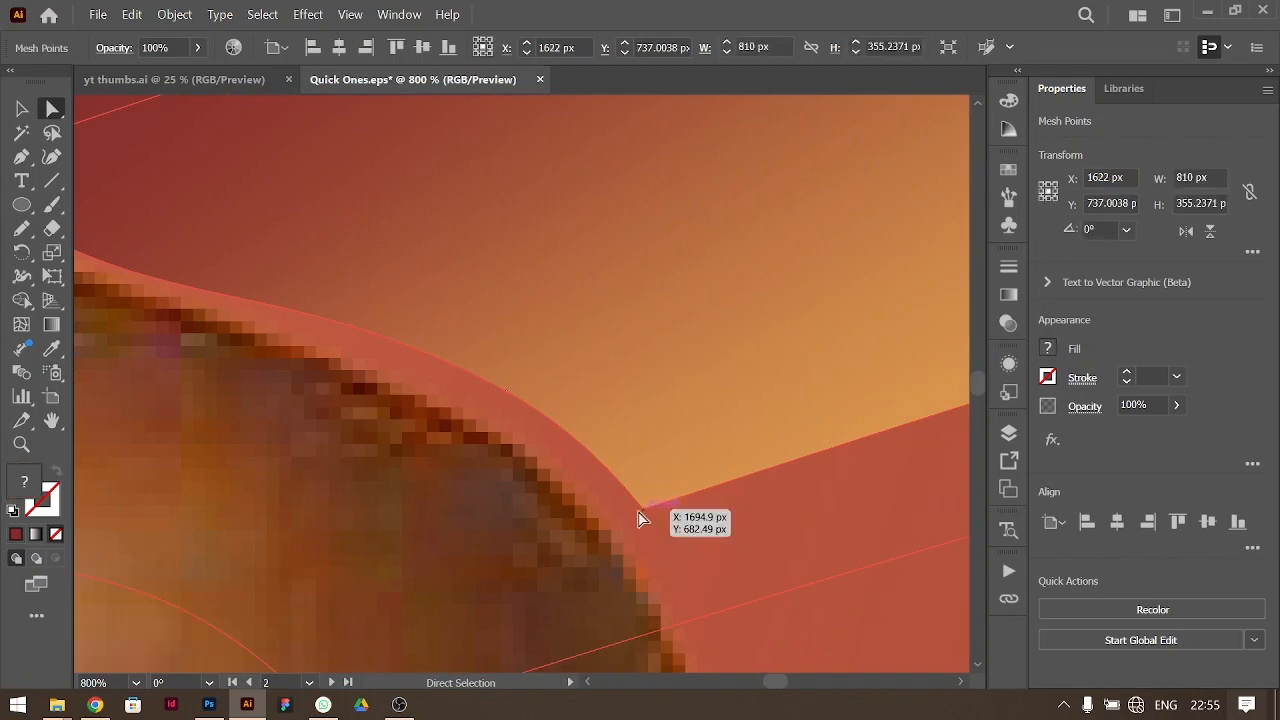
drag(643, 512, 628, 535)
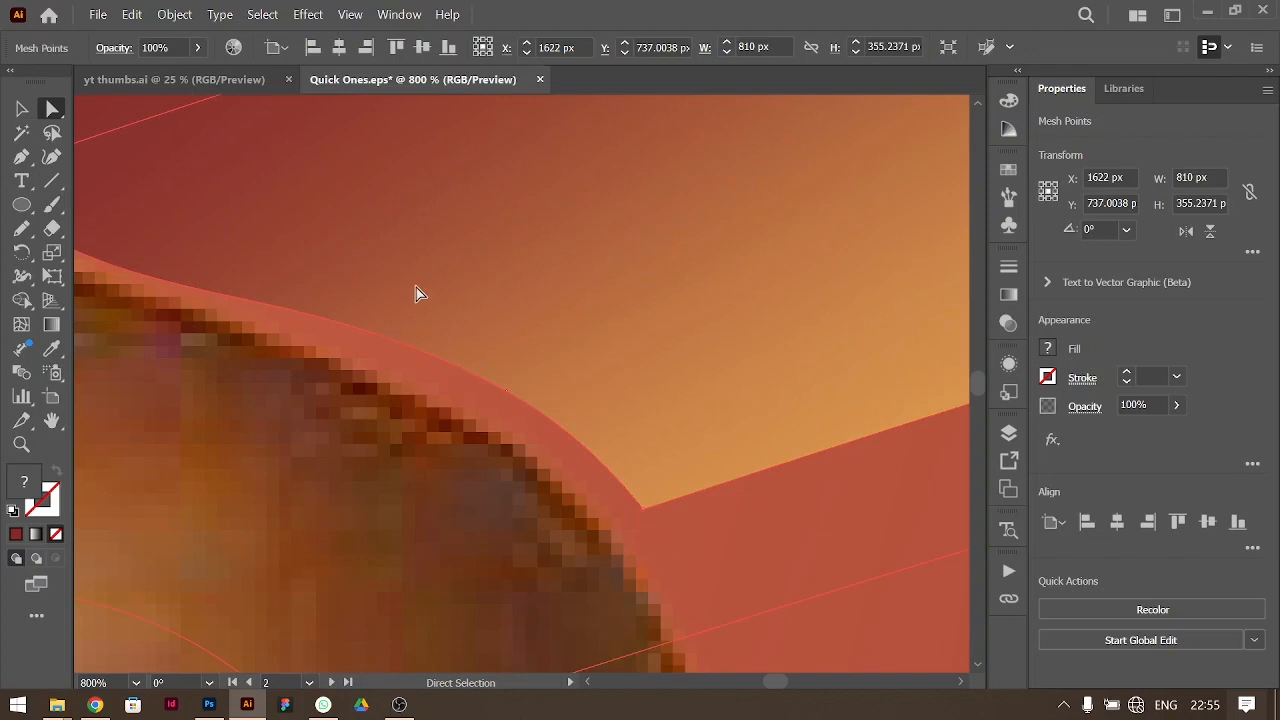
scroll(418, 292, left, 2)
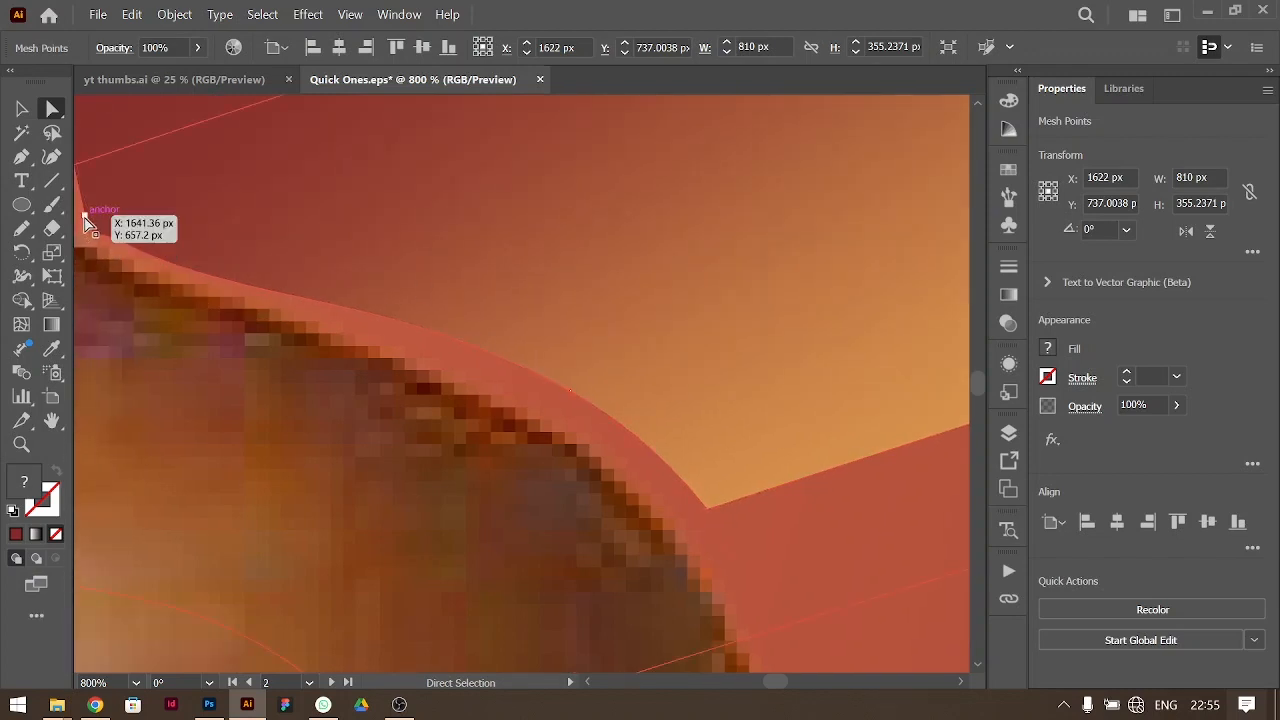
Step: Delete the anchor near the ring's lower corner from the unfilled path running along the shoulder
click(86, 222)
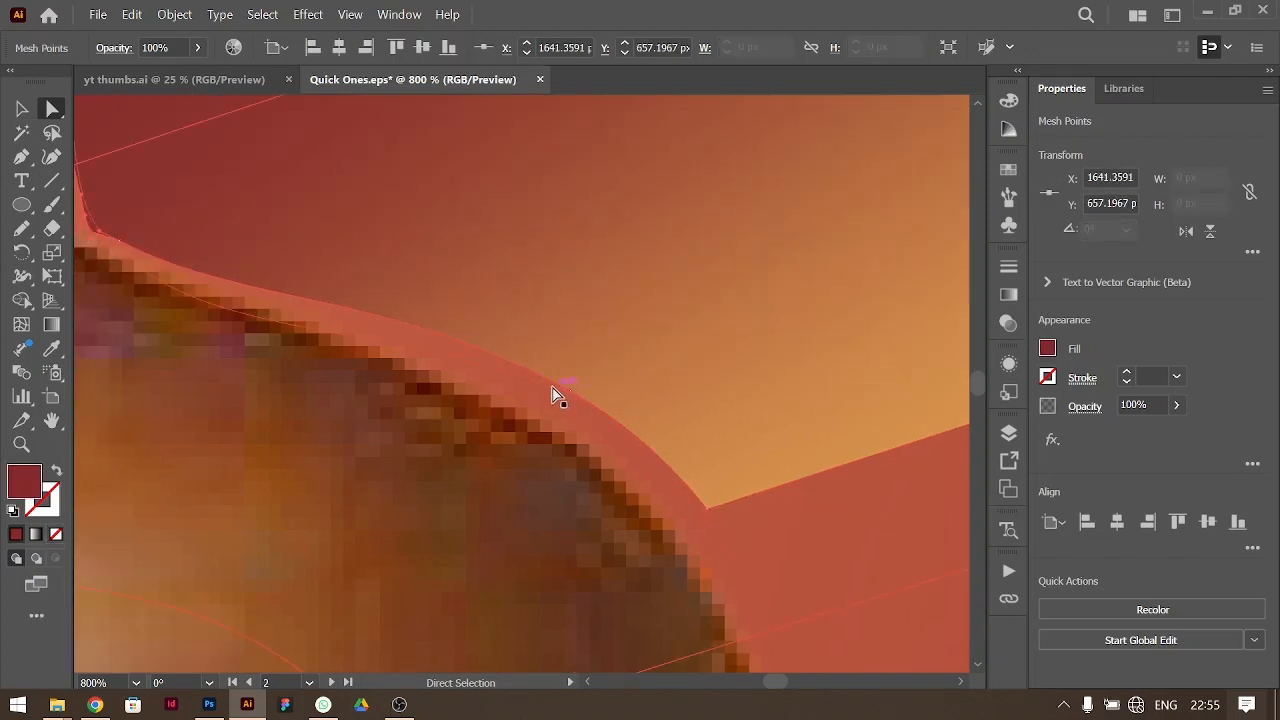
click(557, 398)
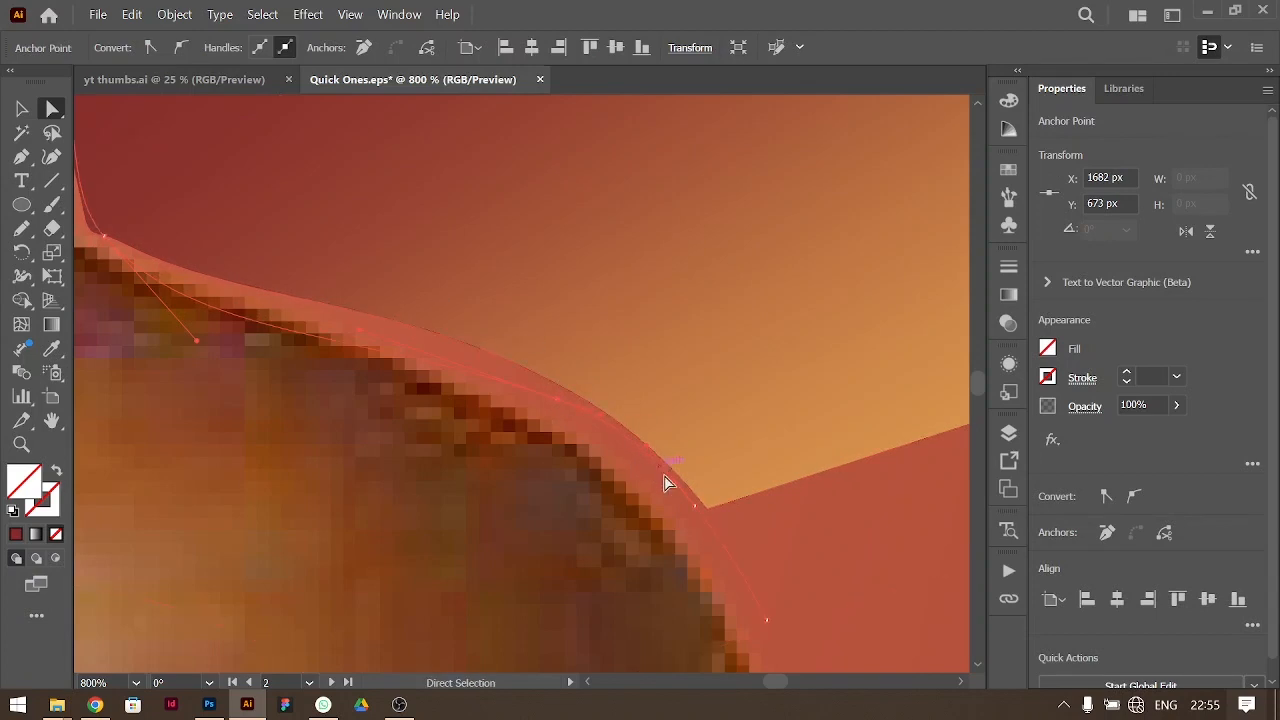
click(694, 507)
key(BackSpace)
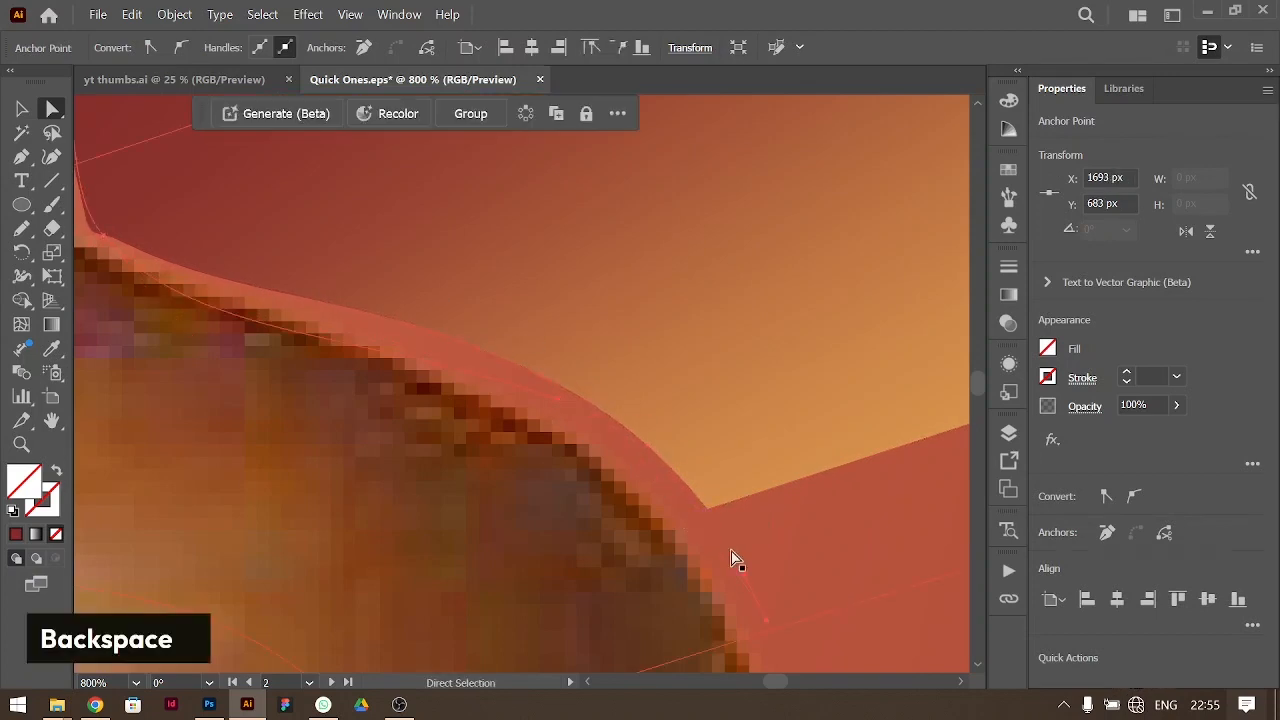
click(526, 392)
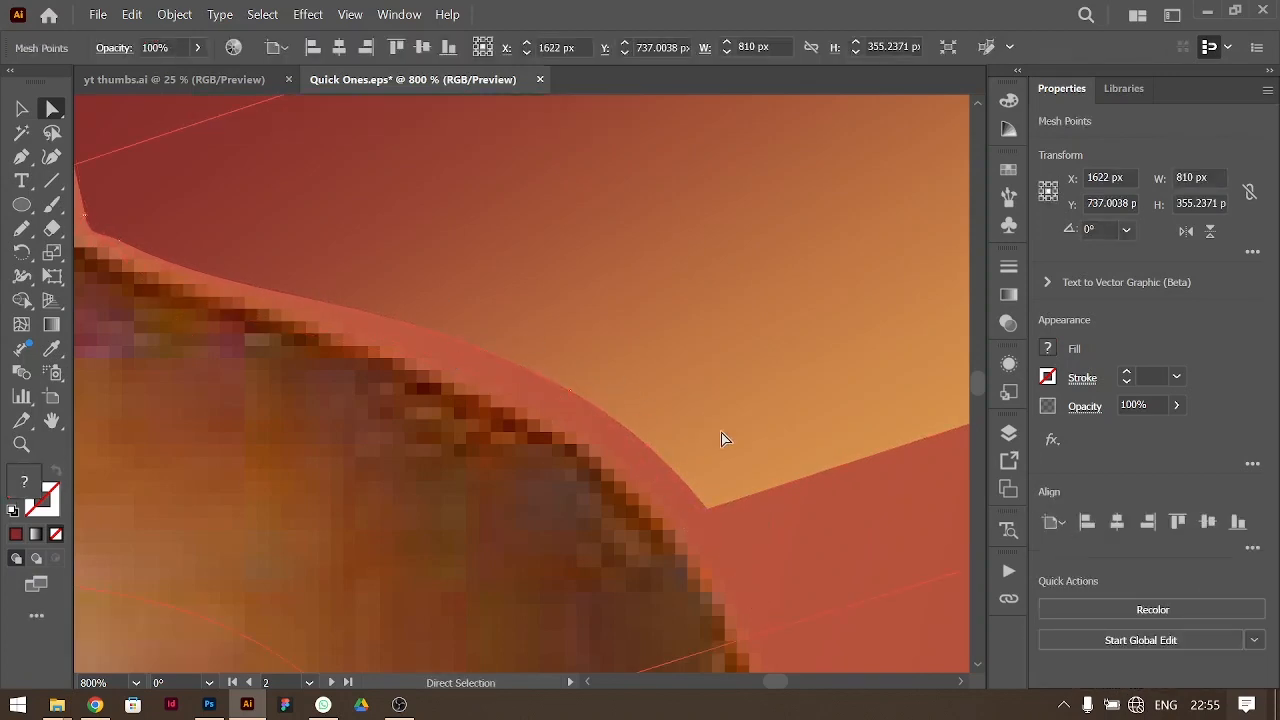
Step: Select the whole ring group, try deleting it, and undo the deletion
drag(725, 440, 700, 394)
key(v)
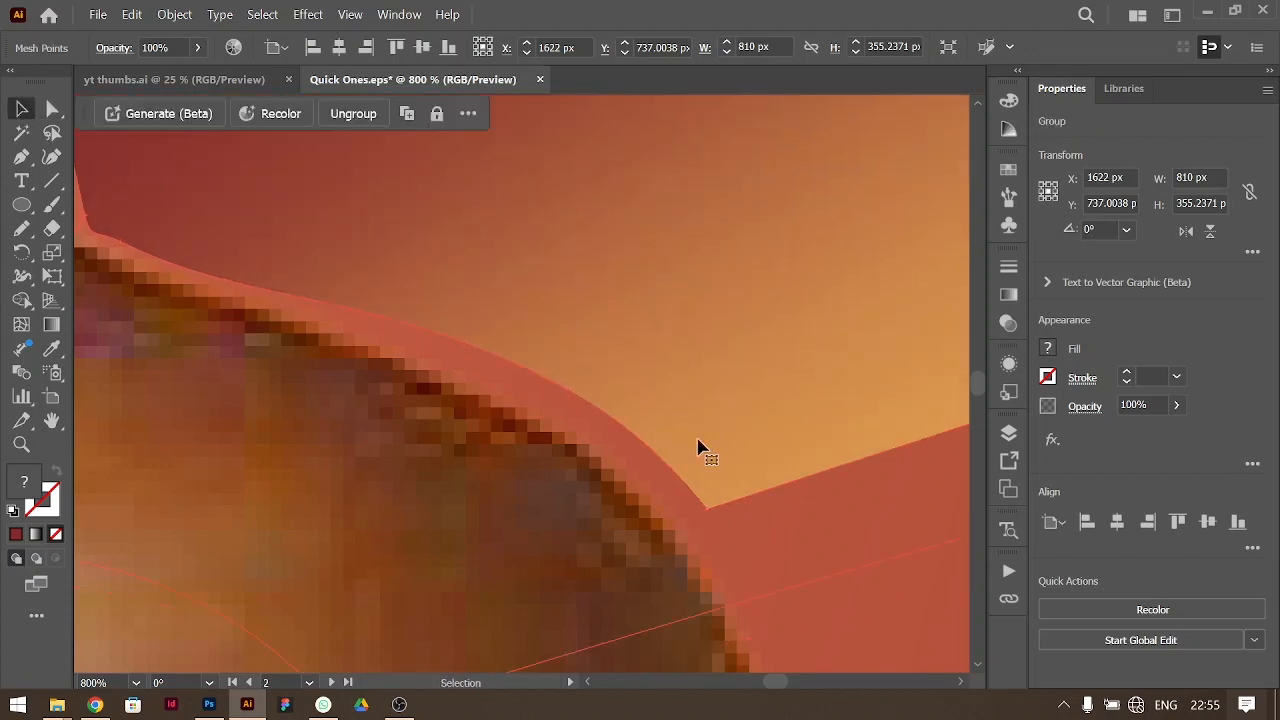
key(ctrl+minus)
key(ctrl+minus)
key(ctrl+minus)
key(ctrl+minus)
key(ctrl+minus)
key(ctrl+minus)
key(BackSpace)
key(ctrl+z)
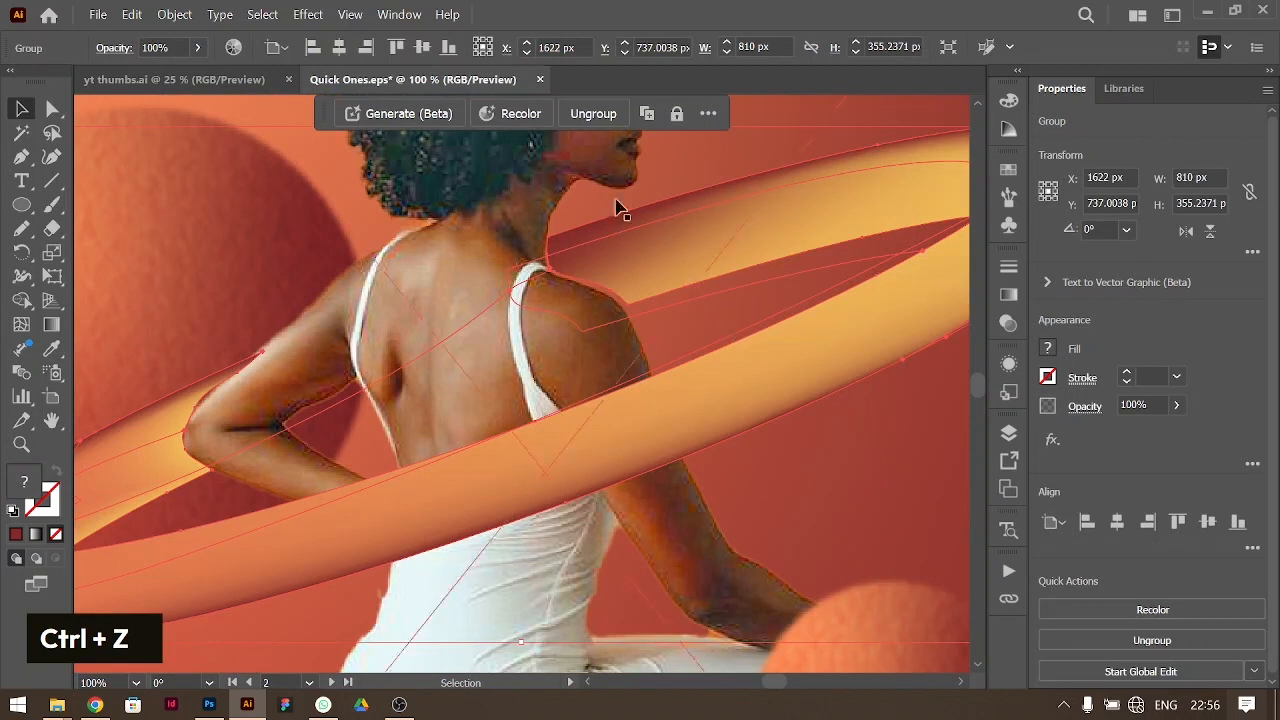
Step: Isolate the ring's group for editing and undo a trial move of its mesh
click(660, 214)
double_click(630, 234)
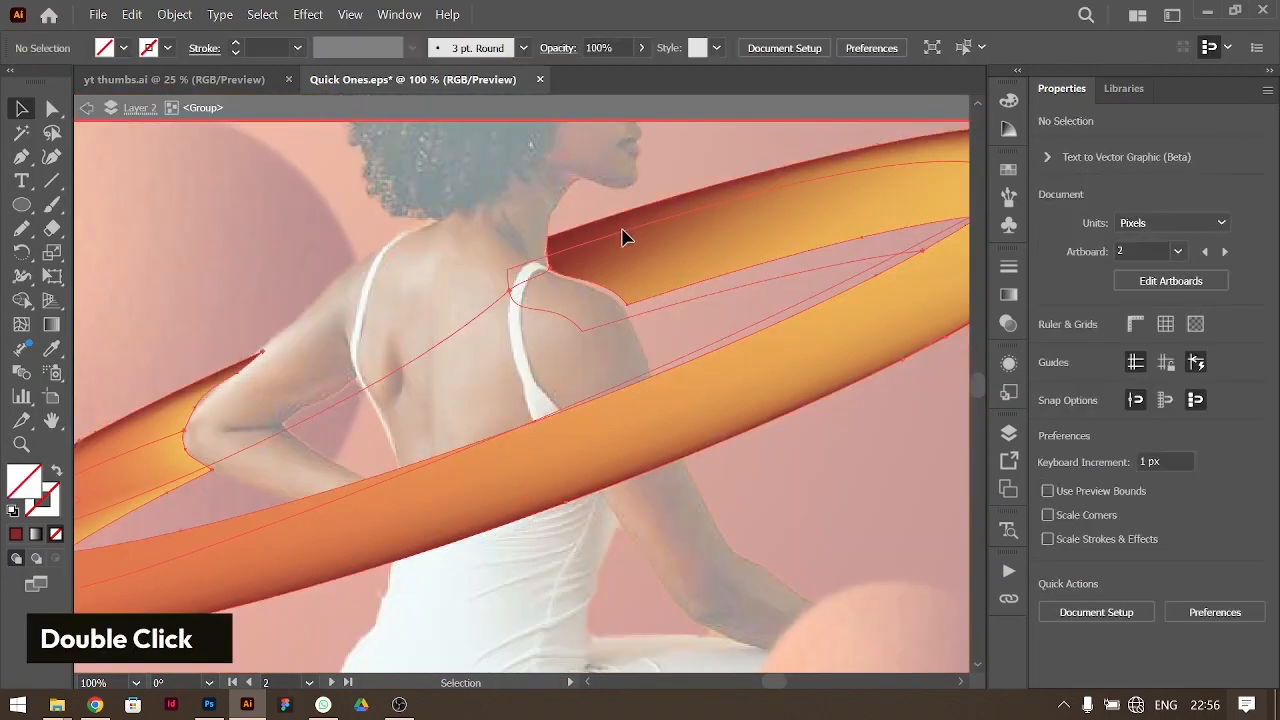
drag(623, 237, 580, 234)
key(ctrl+z)
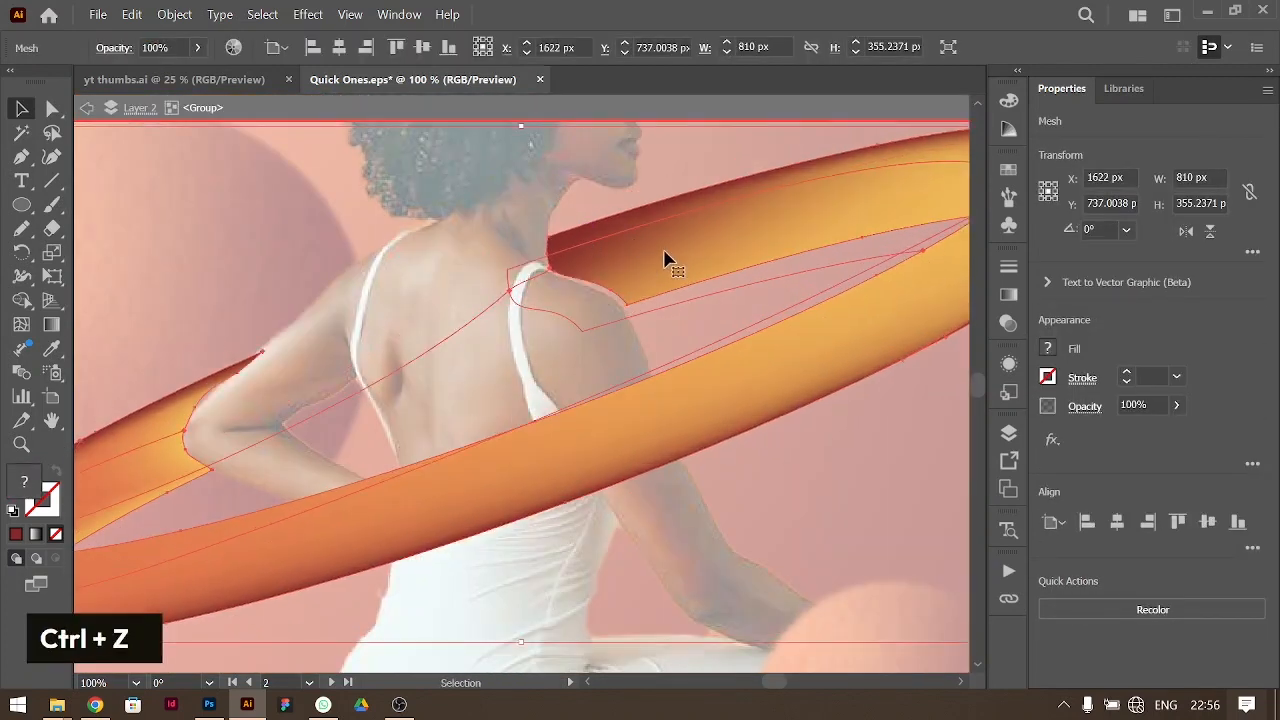
Step: Scale the ring mesh proportionally to 806 px wide and nudge it 3 px down and 1 px right
scroll(640, 300, right, 5)
shift+click(851, 386)
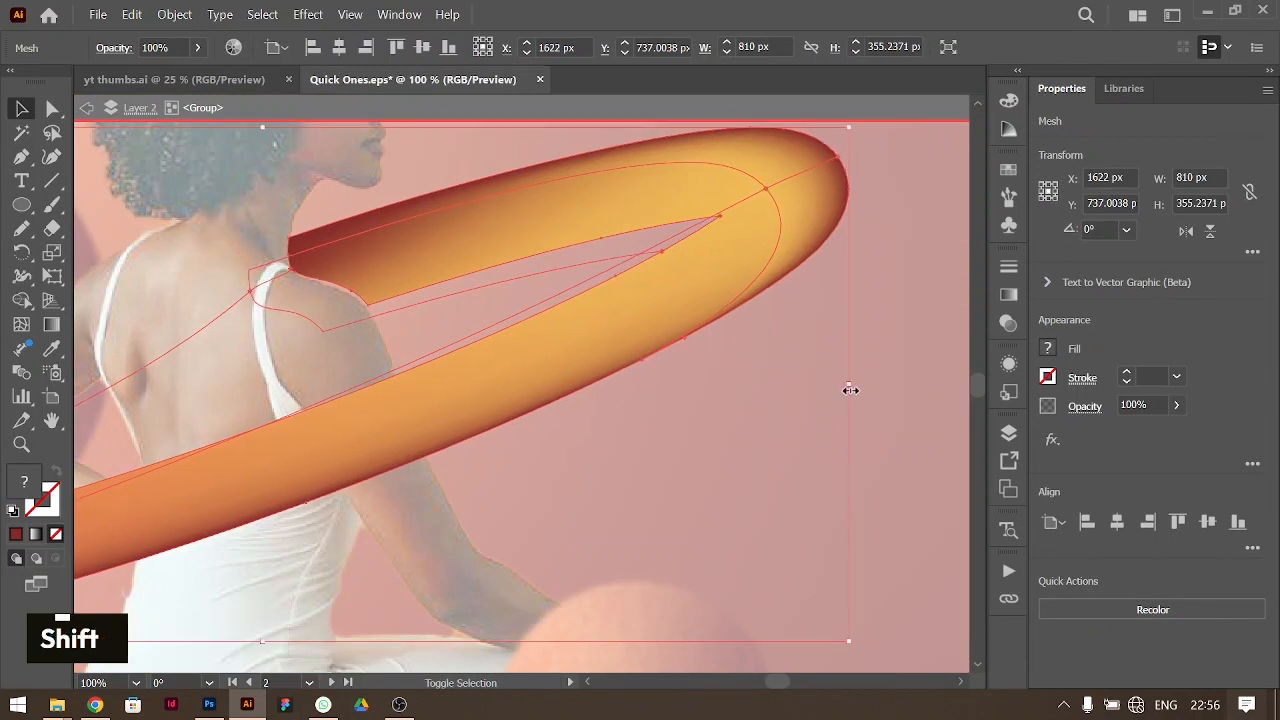
key(Down)
key(Down)
key(Down)
key(Right)
Step: Fit the ring mesh's upper tip and its neighbouring edge against the bent upper arm, and leave group isolation
scroll(751, 214, left, 6)
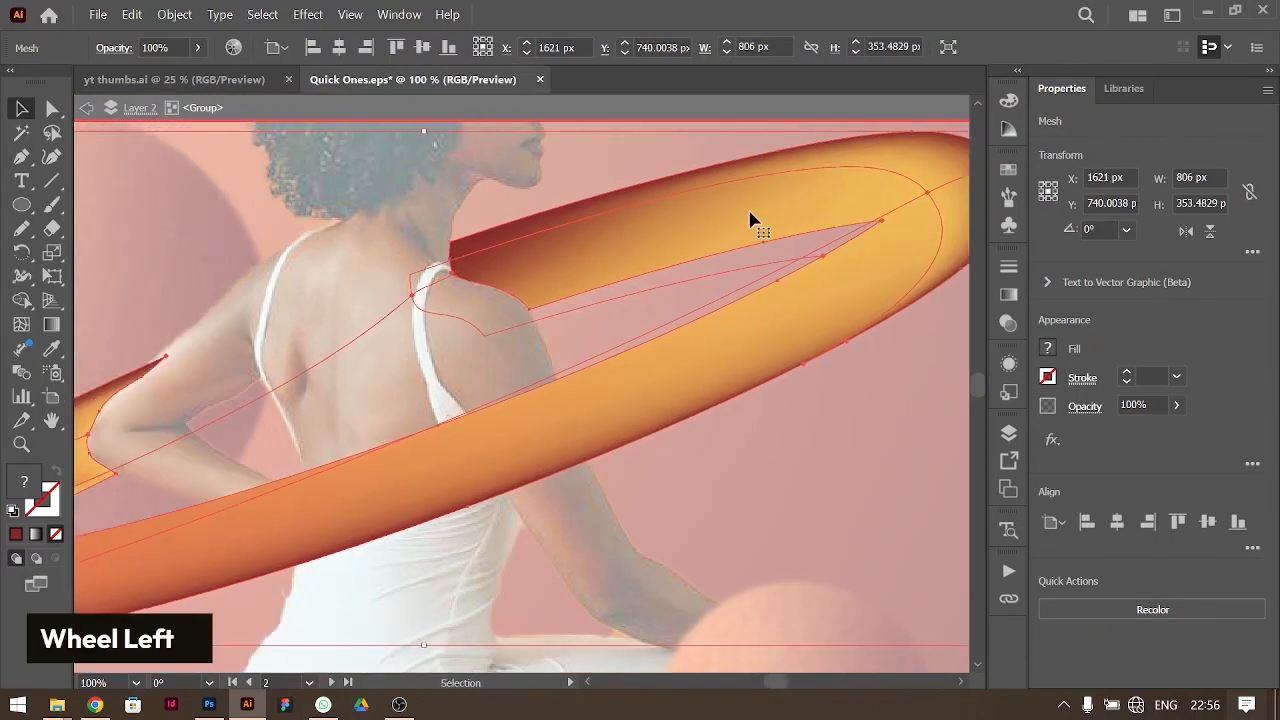
key(ctrl+equal)
key(ctrl+equal)
key(ctrl+equal)
key(ctrl+equal)
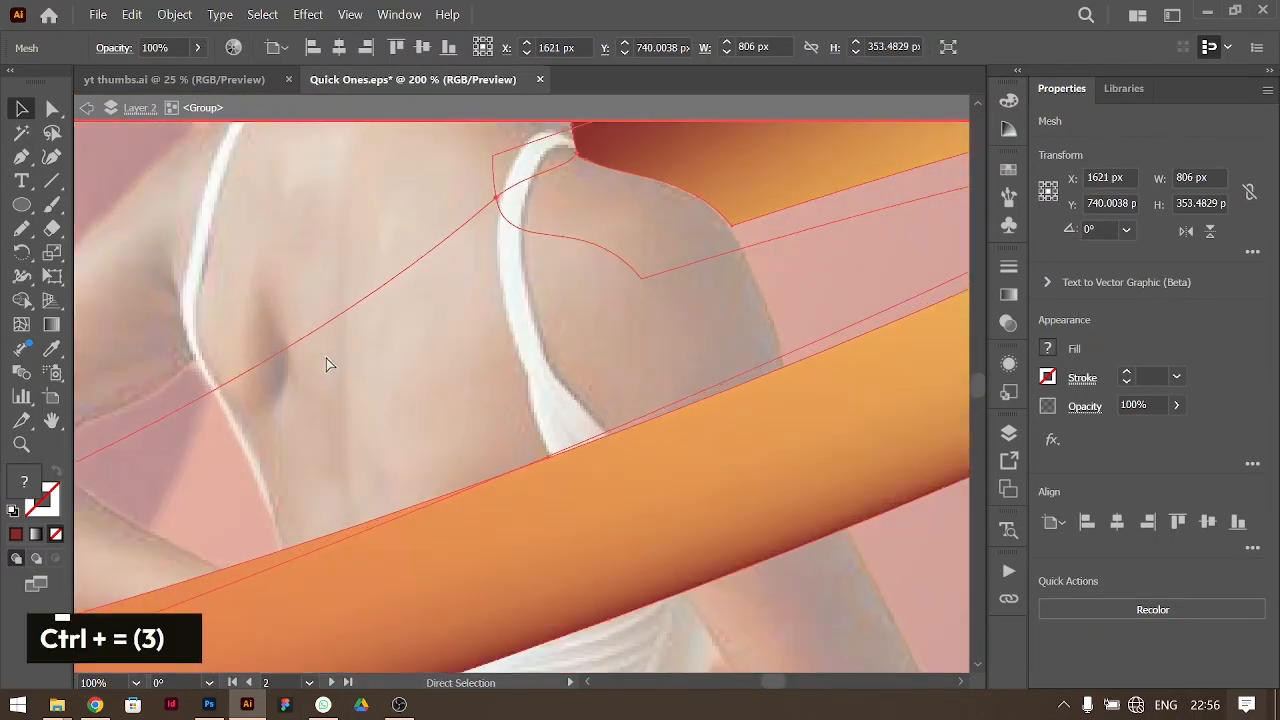
scroll(326, 363, left, 3)
scroll(326, 363, up, 3)
scroll(326, 363, left, 3)
drag(306, 484, 298, 451)
mouse_move(208, 568)
mouse_down()
mouse_move(189, 540)
mouse_move(194, 549)
mouse_up()
double_click(370, 412)
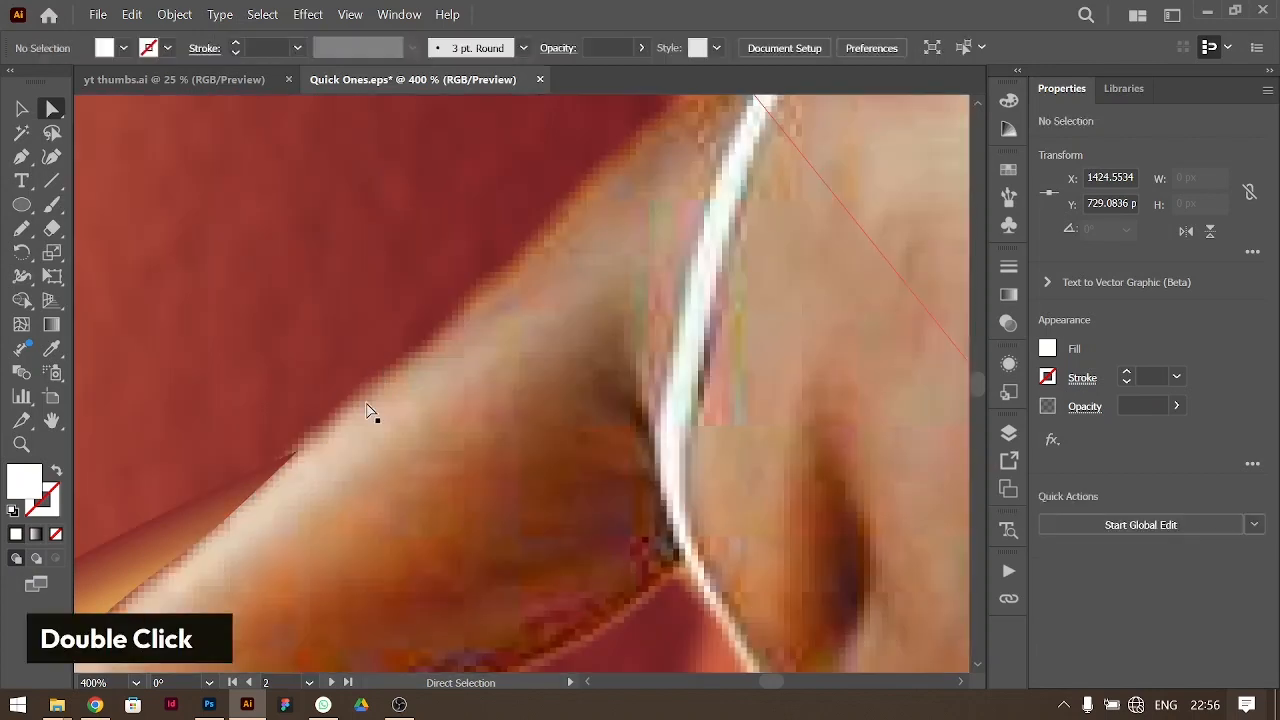
Step: Adjust the ring mesh's corner point below the forearm and the direction handle of the point at the elbow
scroll(366, 409, left, 5)
scroll(289, 500, down, 3)
drag(306, 570, 318, 593)
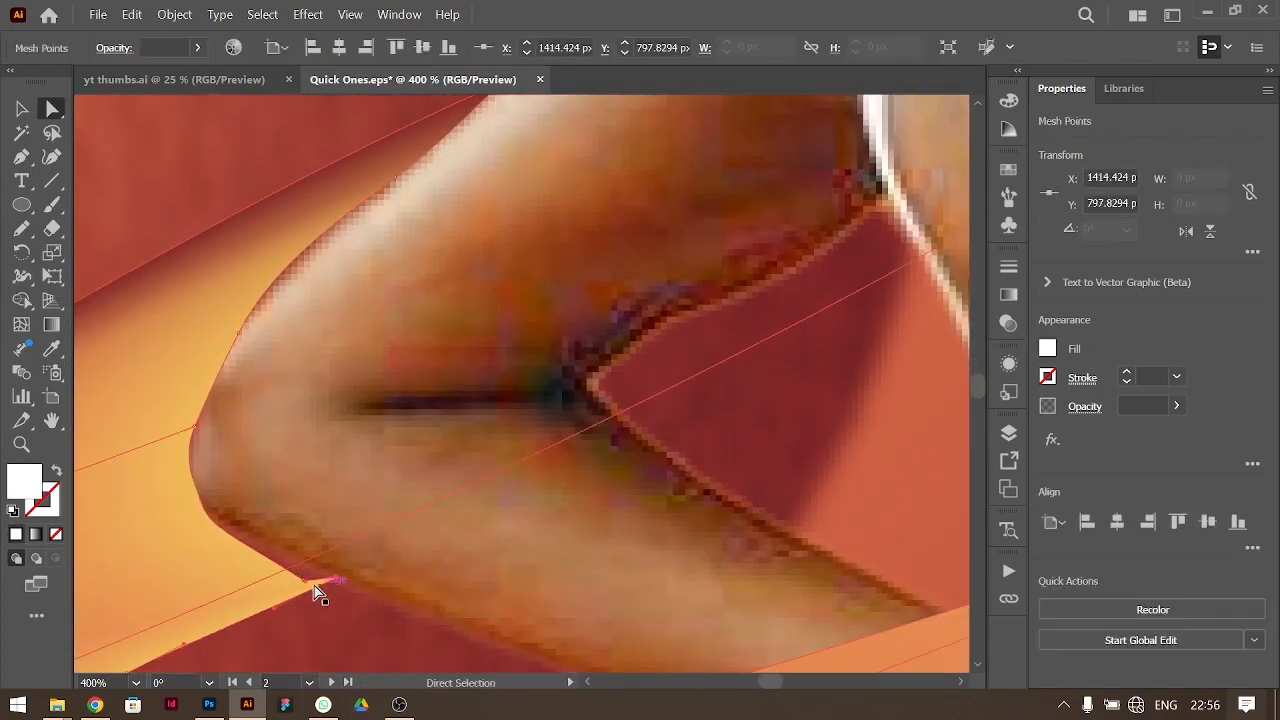
click(306, 583)
click(304, 583)
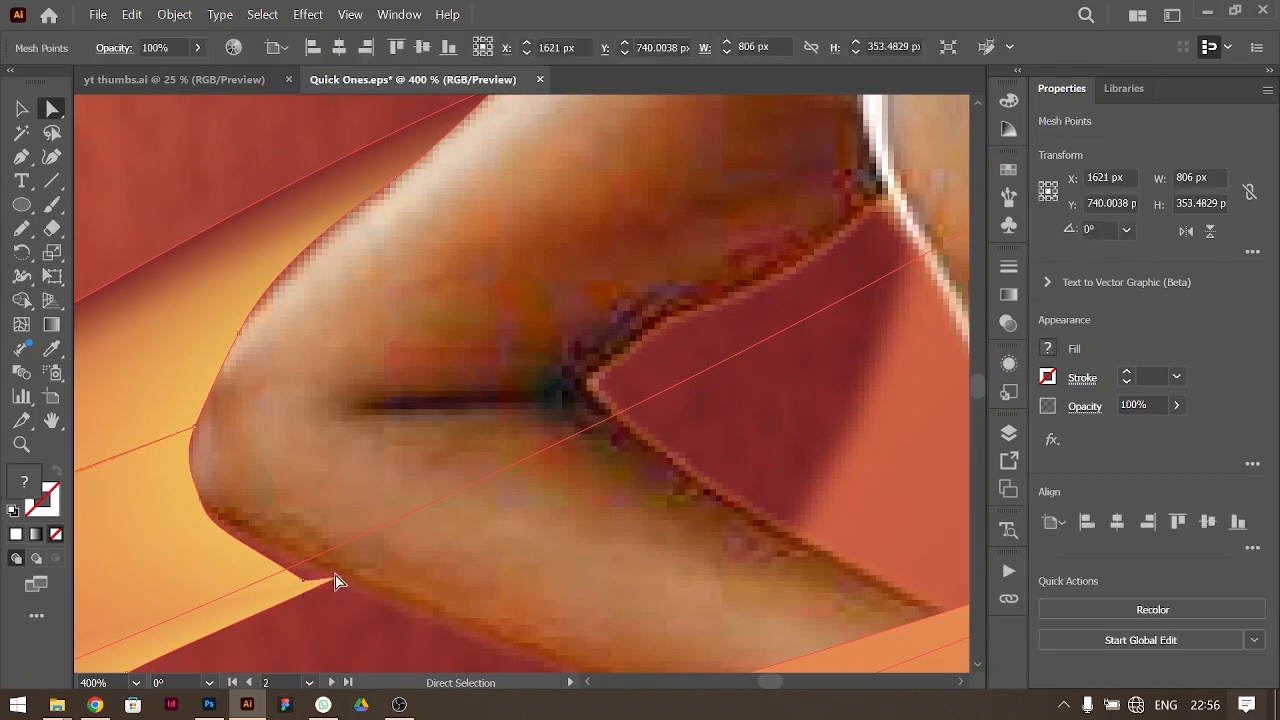
drag(308, 591, 332, 581)
click(186, 447)
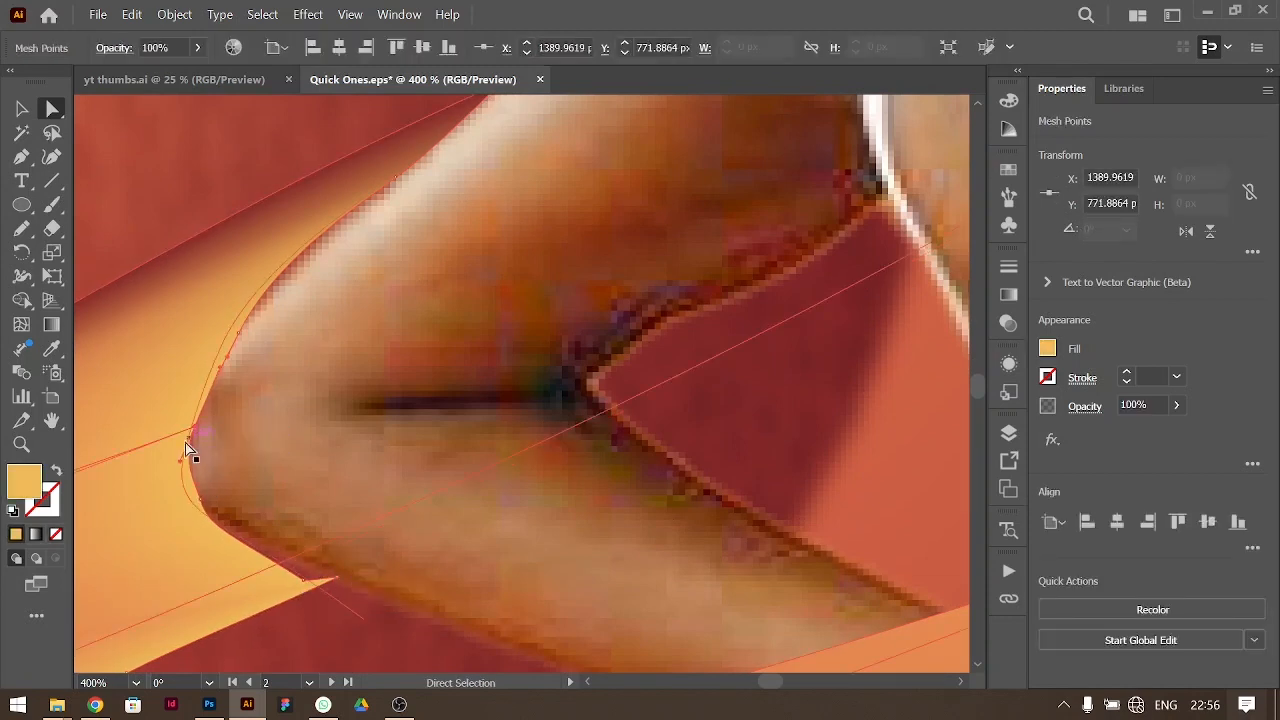
drag(199, 490, 189, 493)
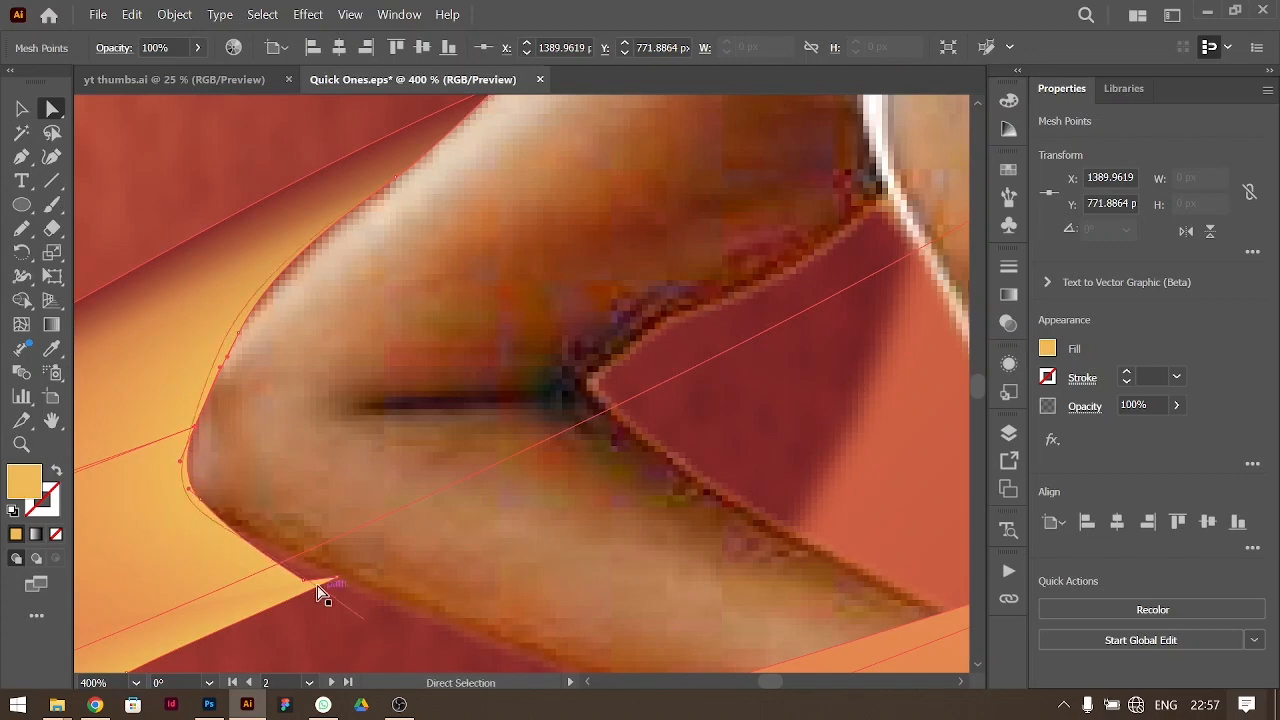
Step: Delete the leftover unfilled path running around the elbow
click(337, 606)
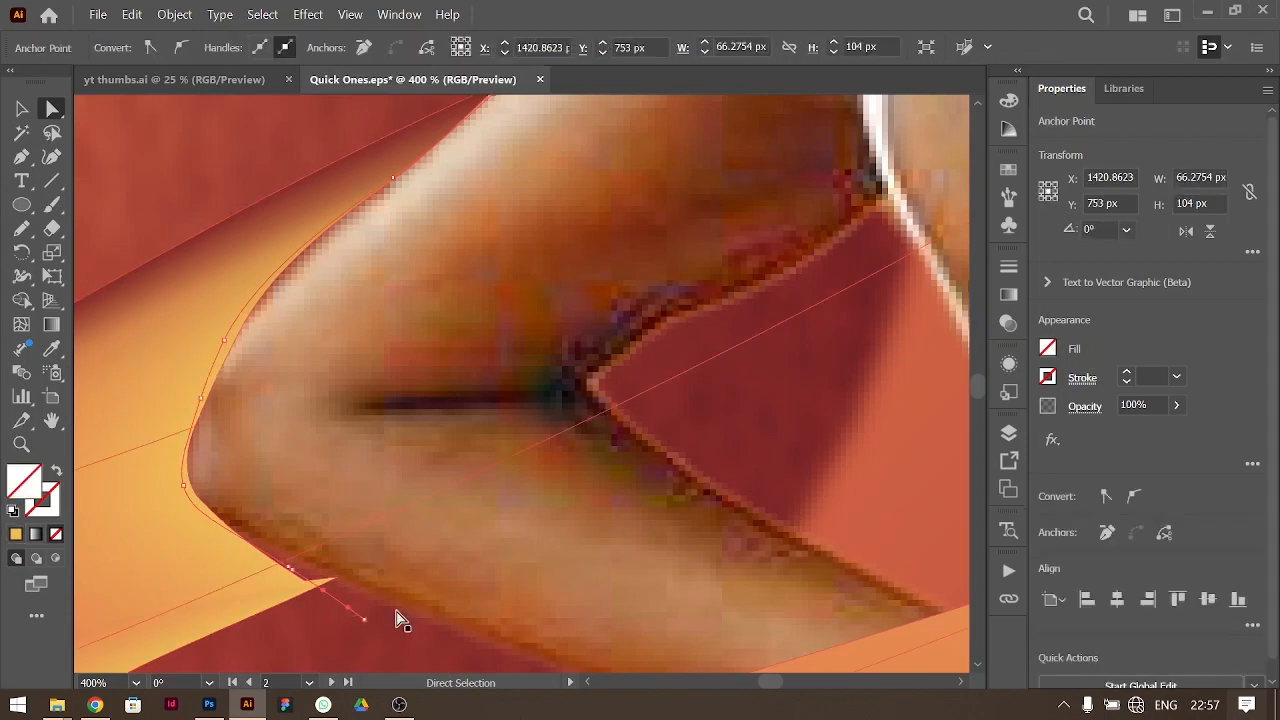
key(v)
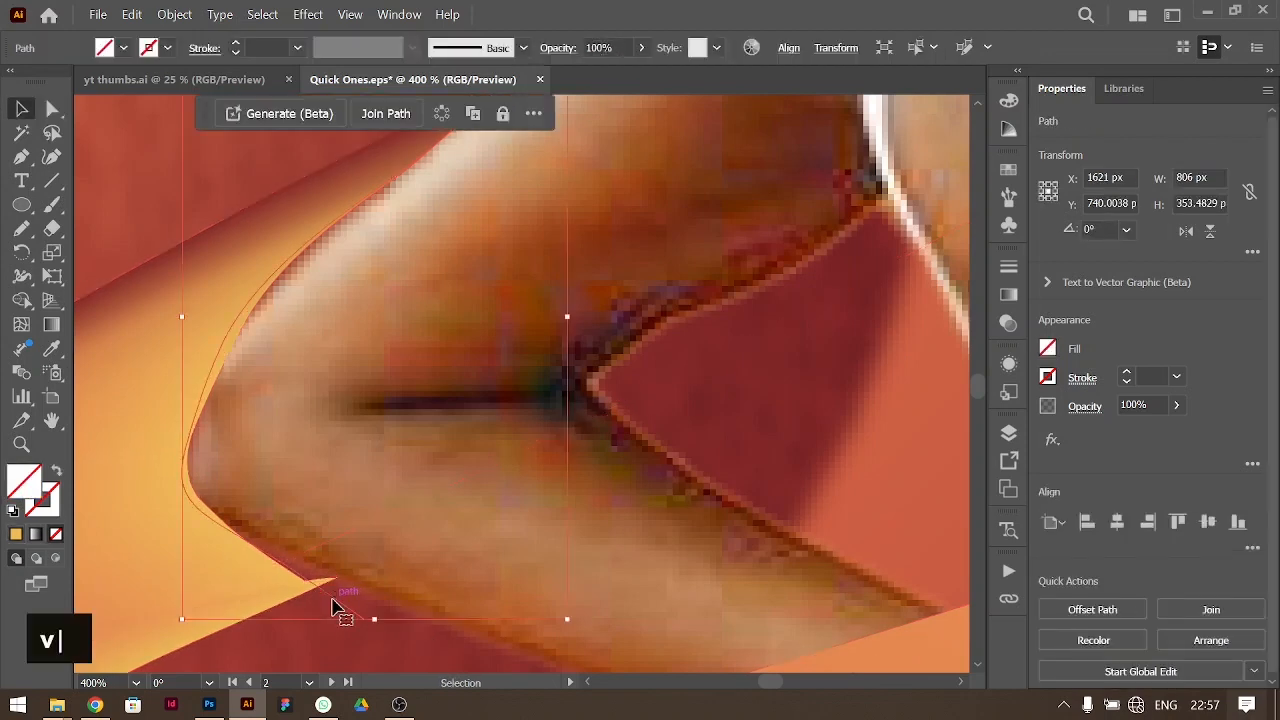
key(BackSpace)
Step: Refit the ring mesh's points and handles closely around the elbow, from the lower forearm corner to the upper arm
click(228, 557)
key(a)
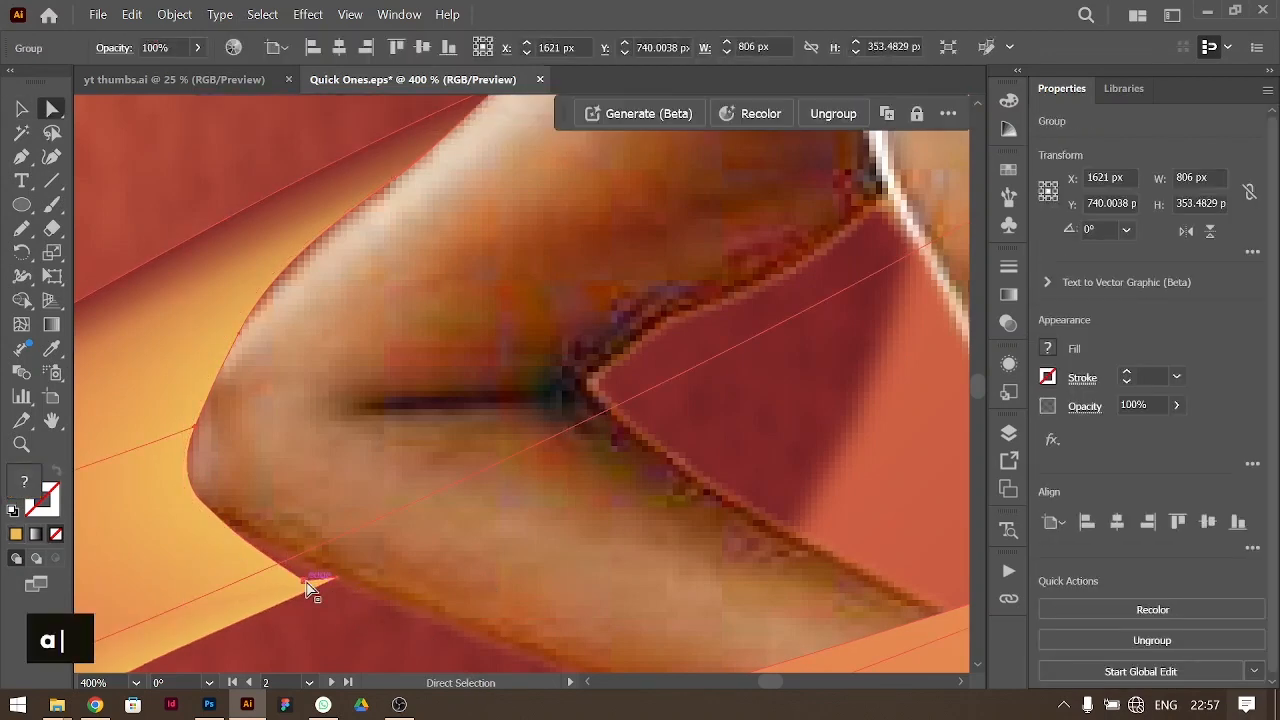
click(307, 584)
drag(307, 588, 294, 569)
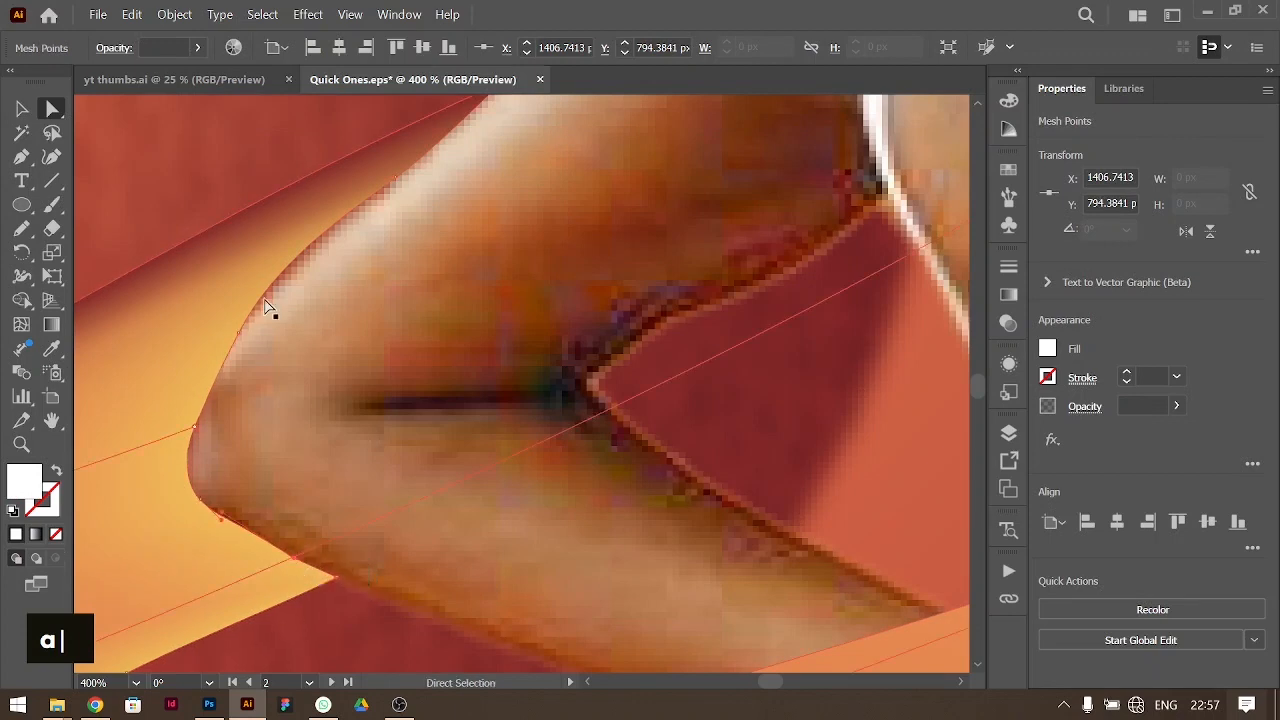
drag(197, 425, 224, 375)
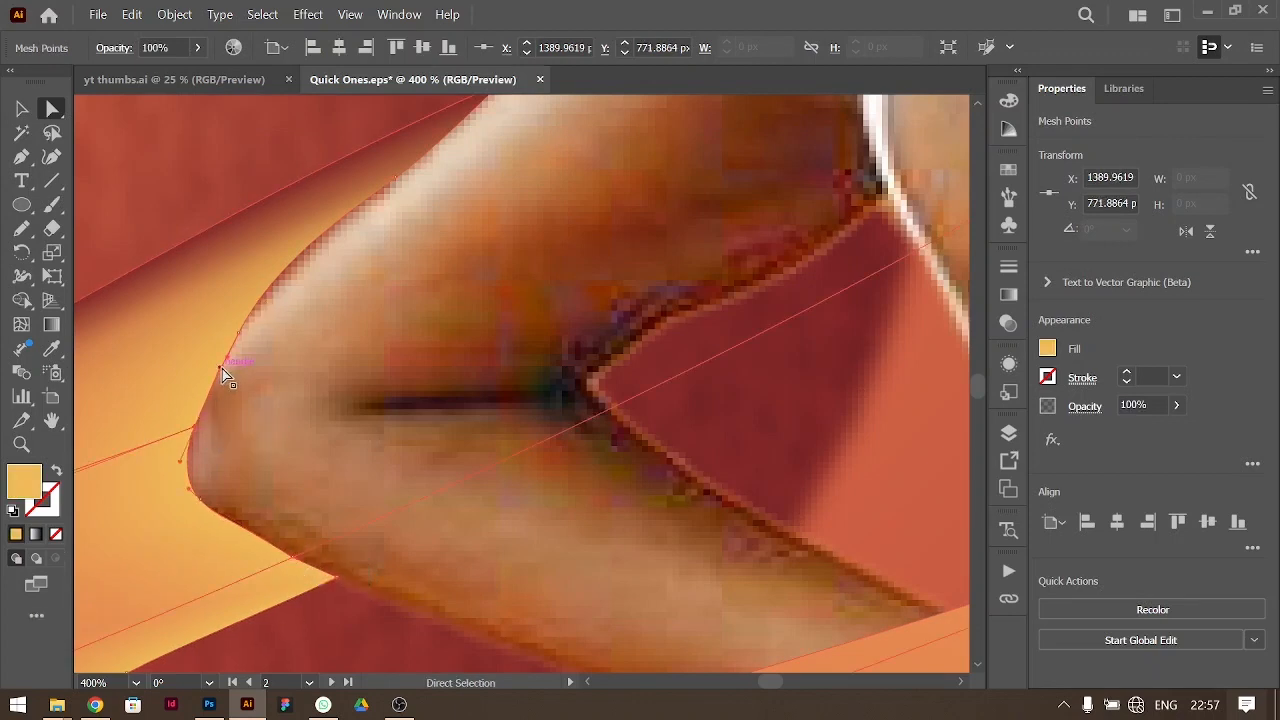
drag(197, 430, 197, 416)
drag(240, 332, 258, 298)
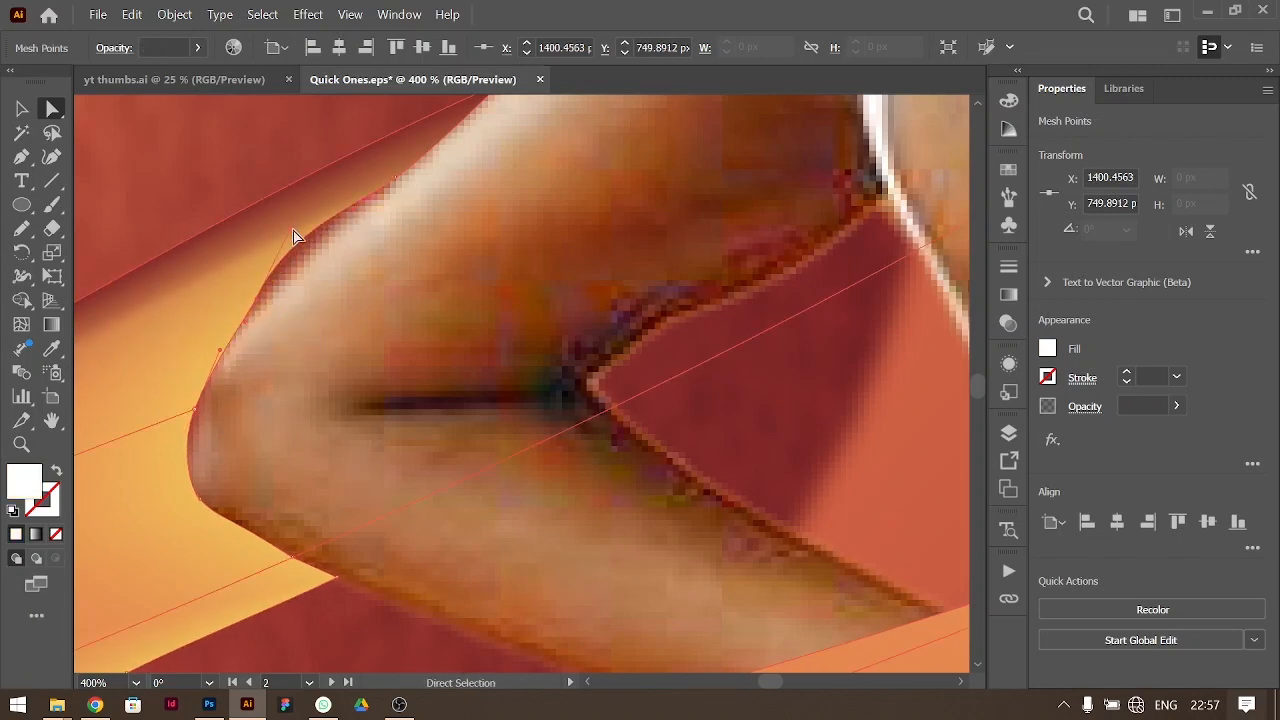
alt+click(323, 237)
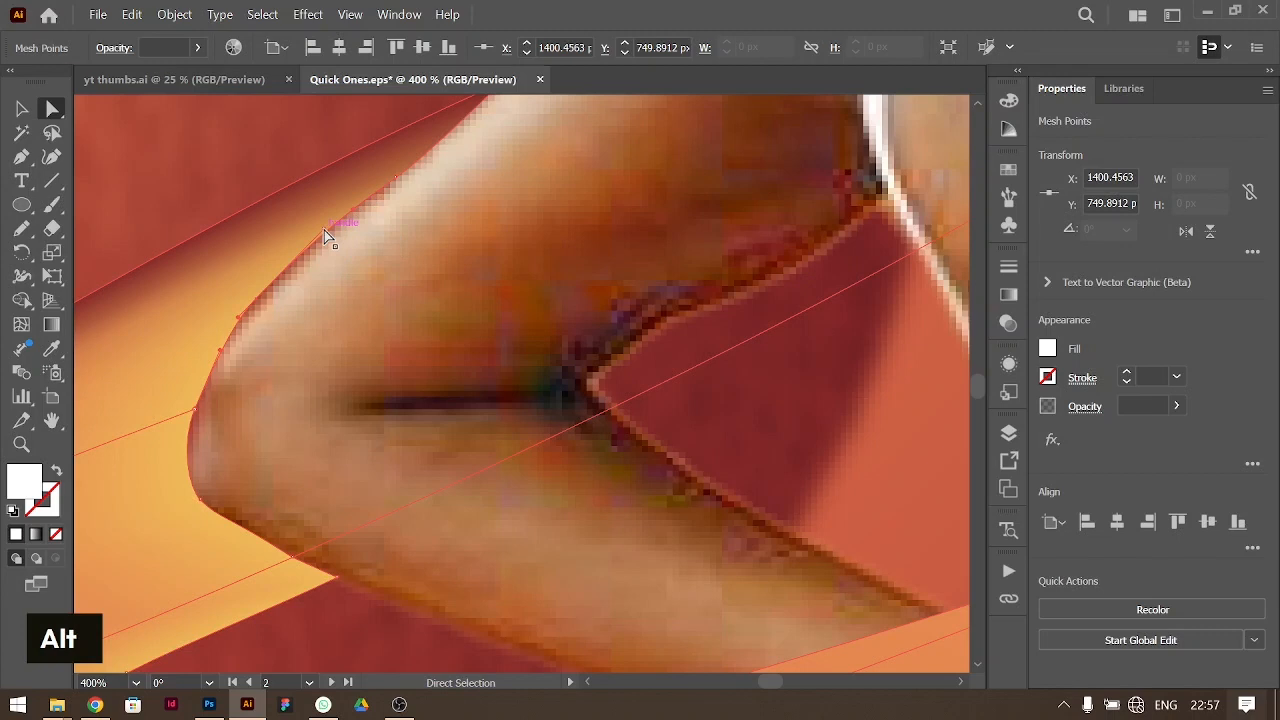
Step: Draw an ellipse about 816 by 150 px around the woman's feet and remove its fill
key(ctrl+0)
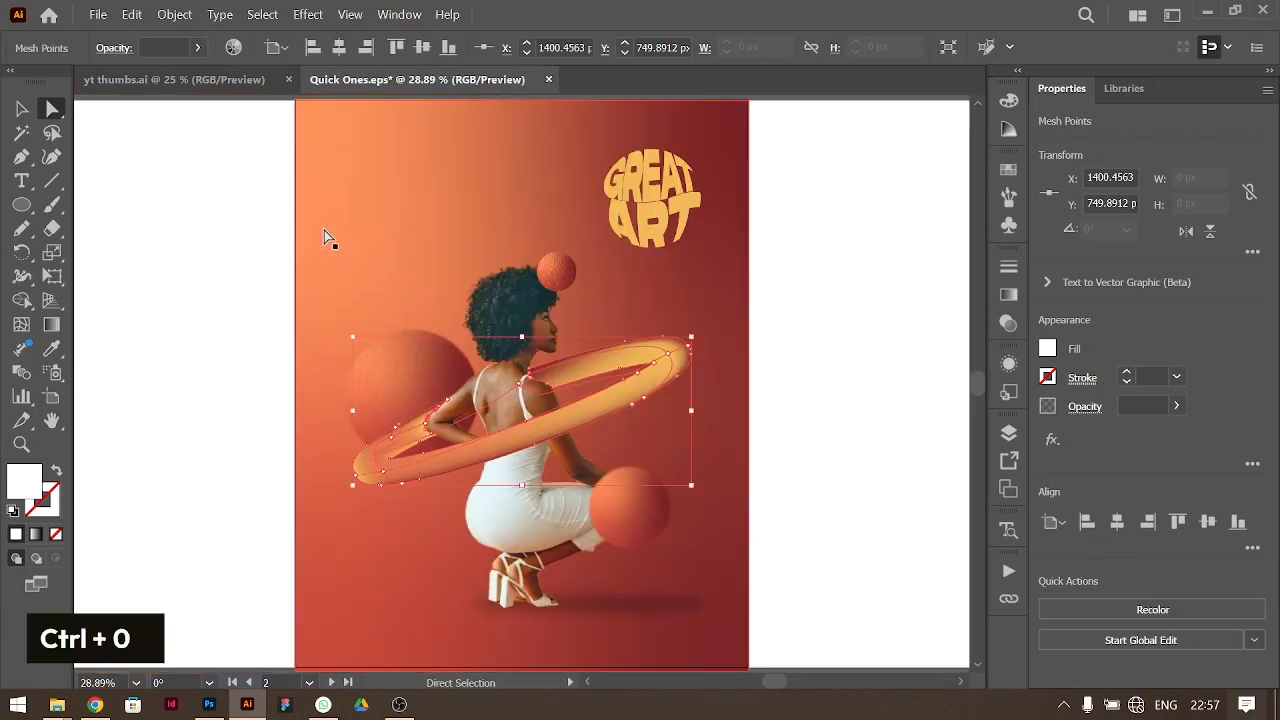
click(21, 108)
click(803, 461)
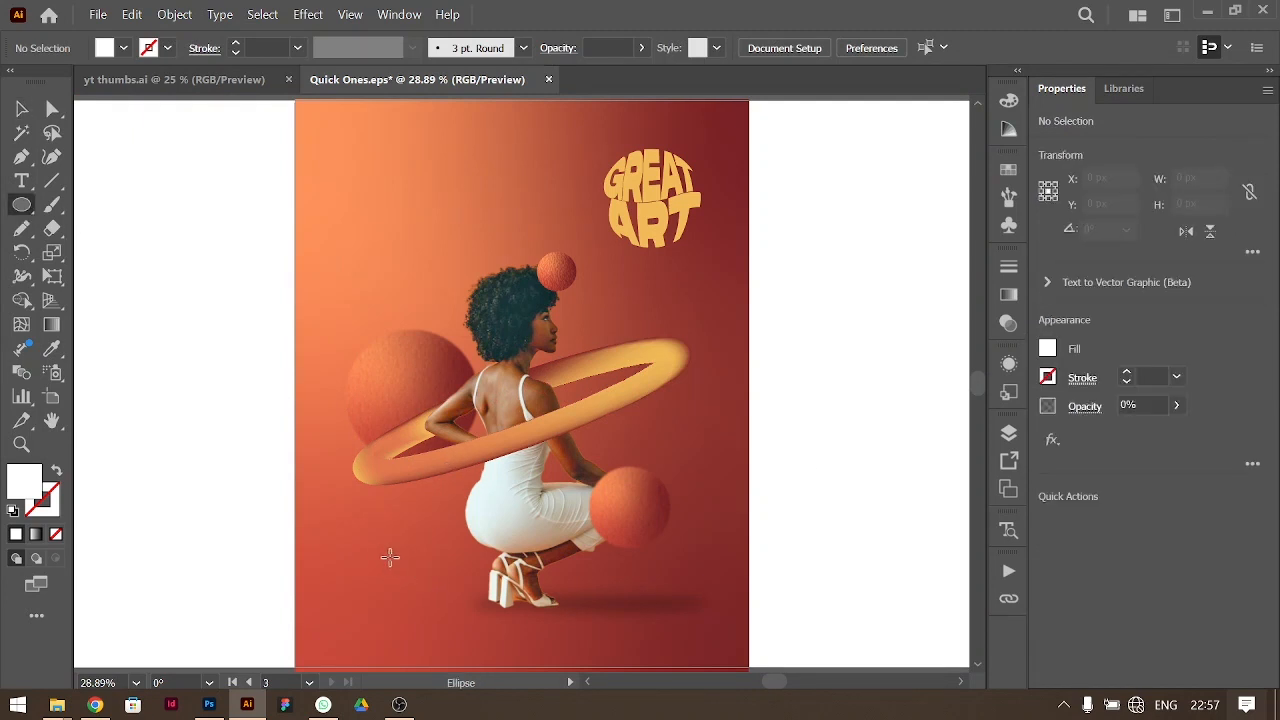
mouse_move(378, 559)
mouse_down()
mouse_move(720, 600)
mouse_move(710, 622)
mouse_move(721, 622)
mouse_up()
click(1047, 348)
click(830, 424)
Step: Give the ground ellipse a 40 pt black stroke
double_click(1149, 375)
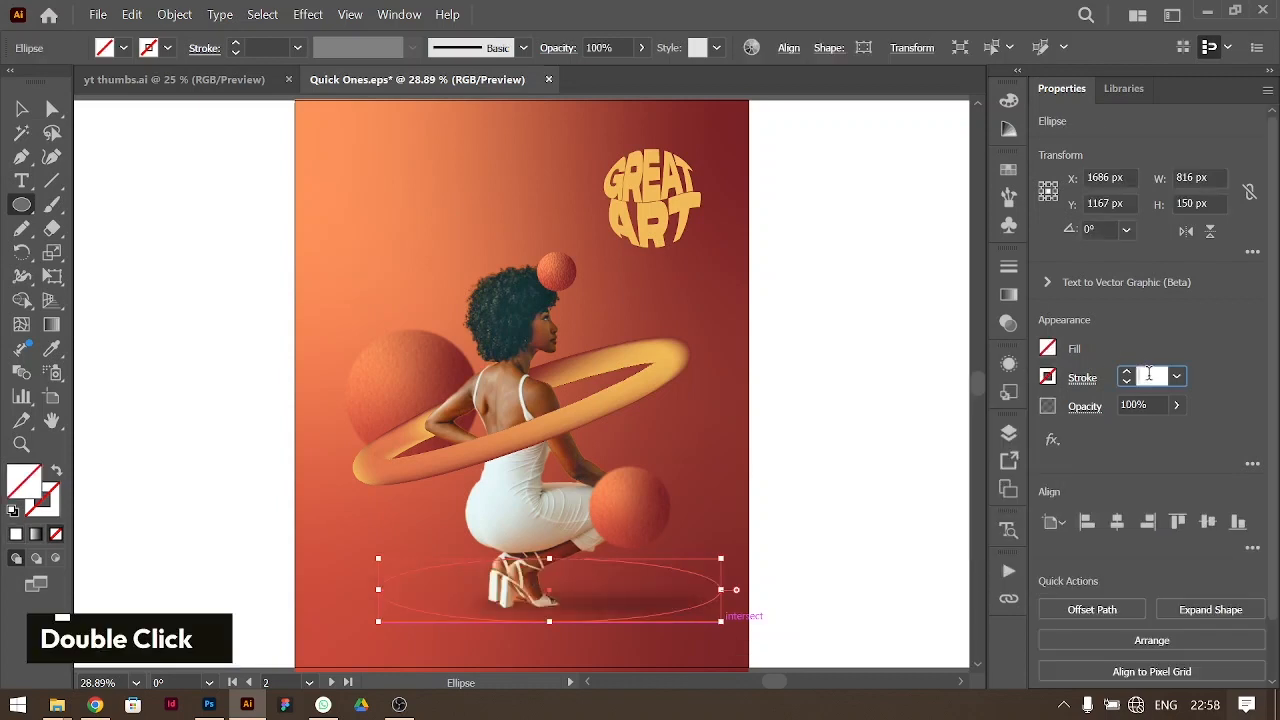
key(shift+Up)
key(shift+Up)
key(shift+Up)
key(shift+Up)
click(1047, 376)
click(868, 452)
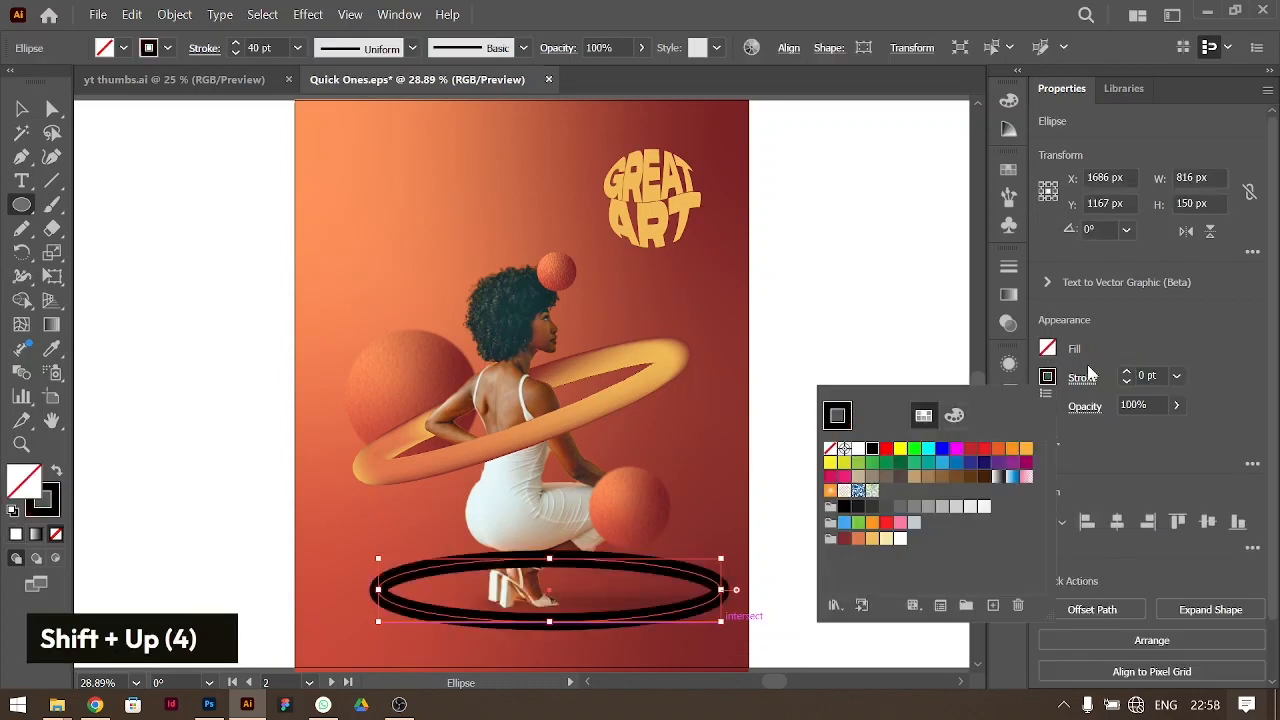
Step: Flatten the ground ellipse to 61 px high from its upper edge and narrow it to 786 px wide
drag(551, 562, 552, 597)
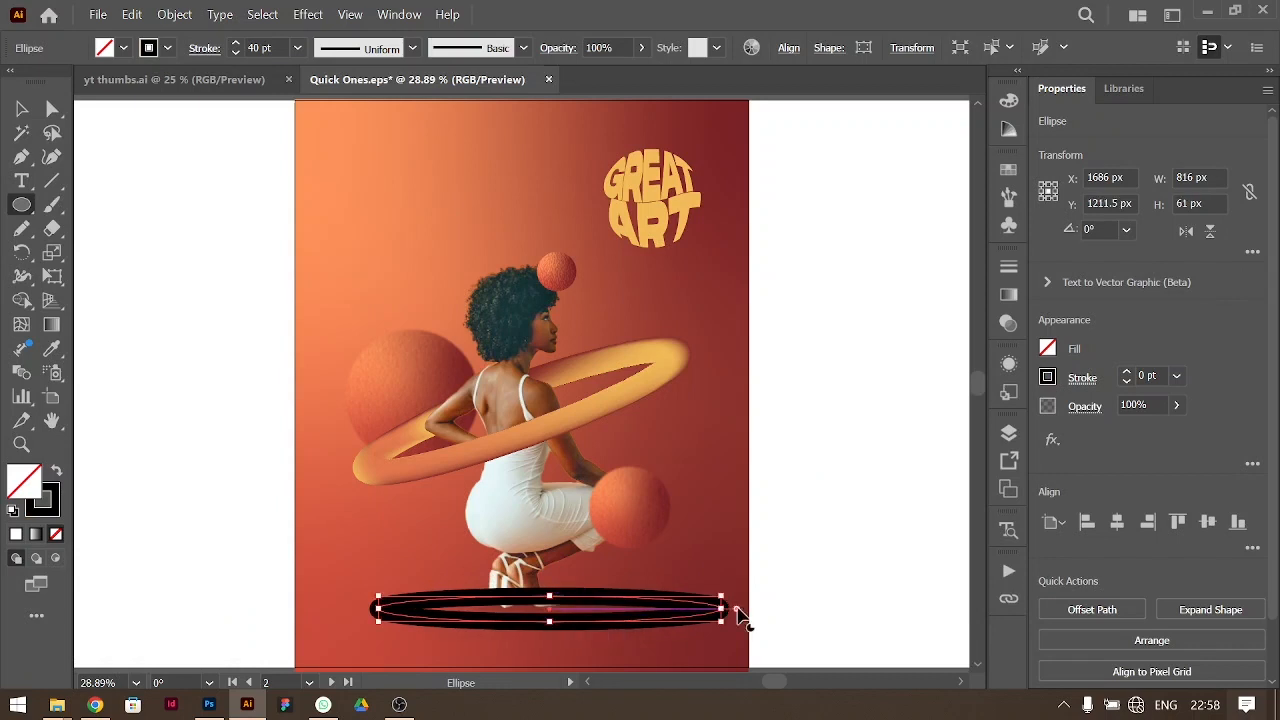
key(v)
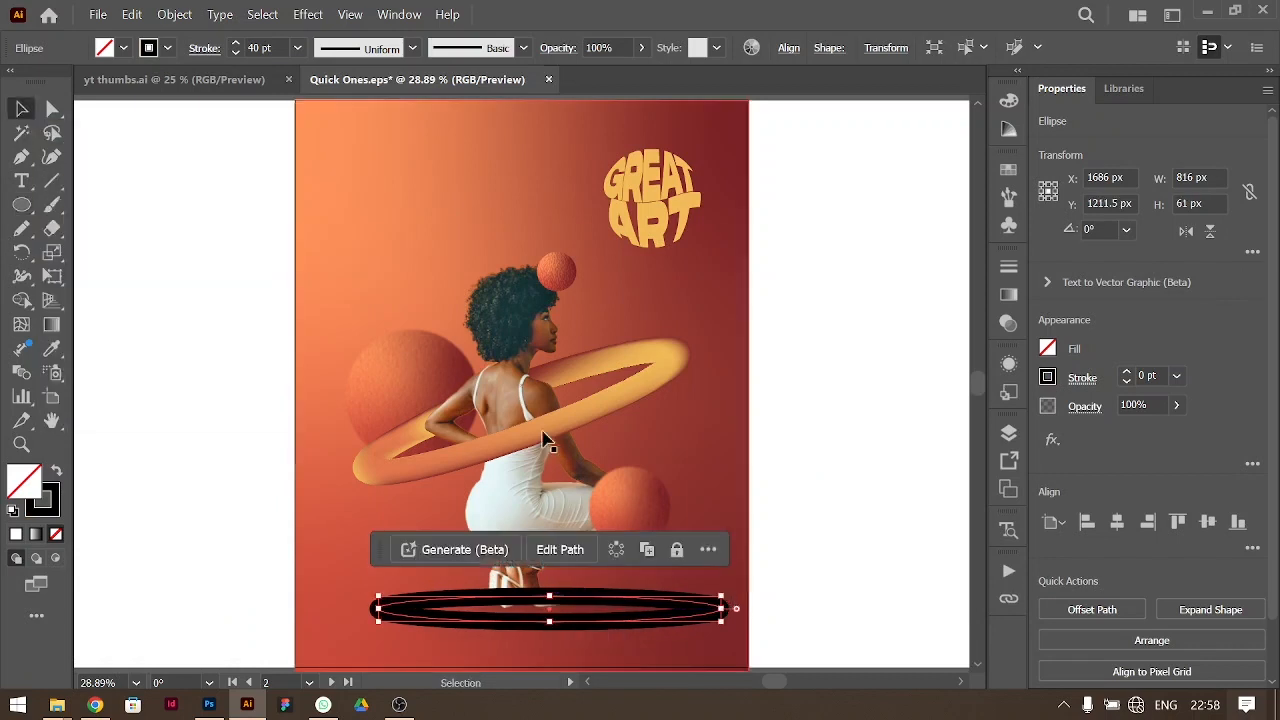
drag(729, 609, 710, 609)
Step: Move the ground ellipse back in the stacking order so it sits directly behind the woman
key(ctrl+bracketleft)
key(ctrl+bracketleft)
key(ctrl+bracketleft)
key(ctrl+bracketleft)
key(ctrl+bracketleft)
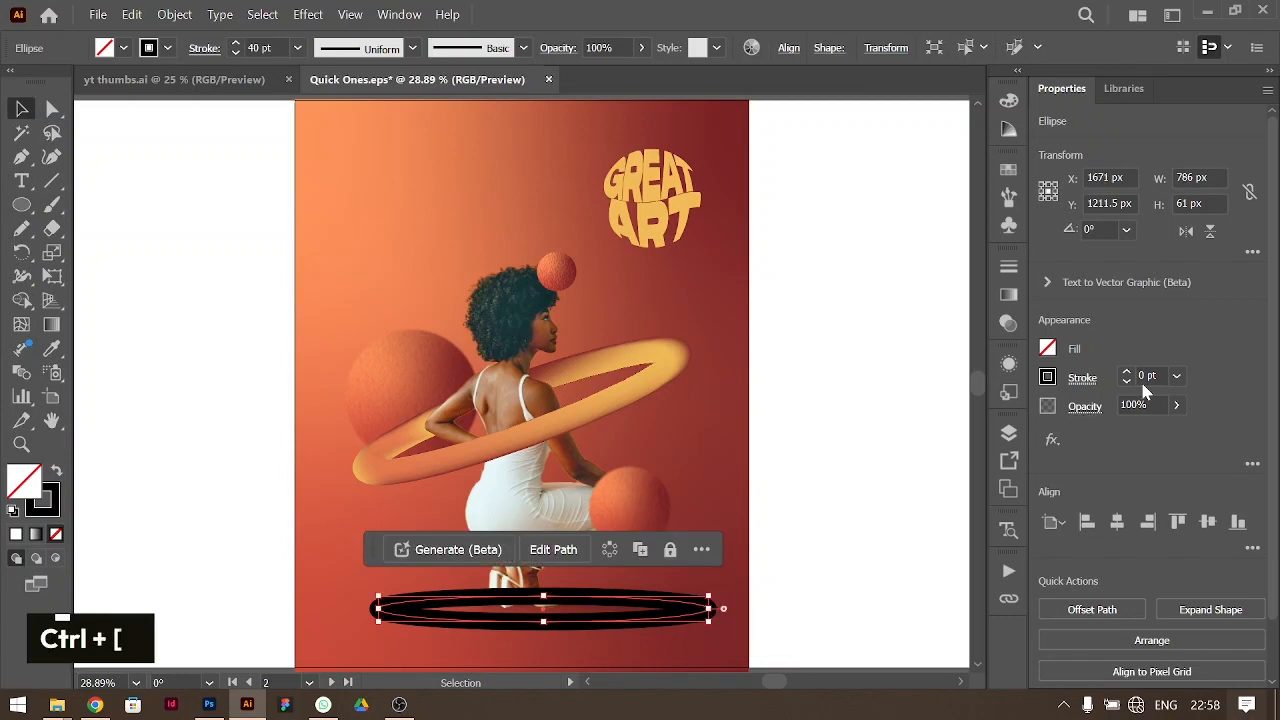
key(ctrl+bracketright)
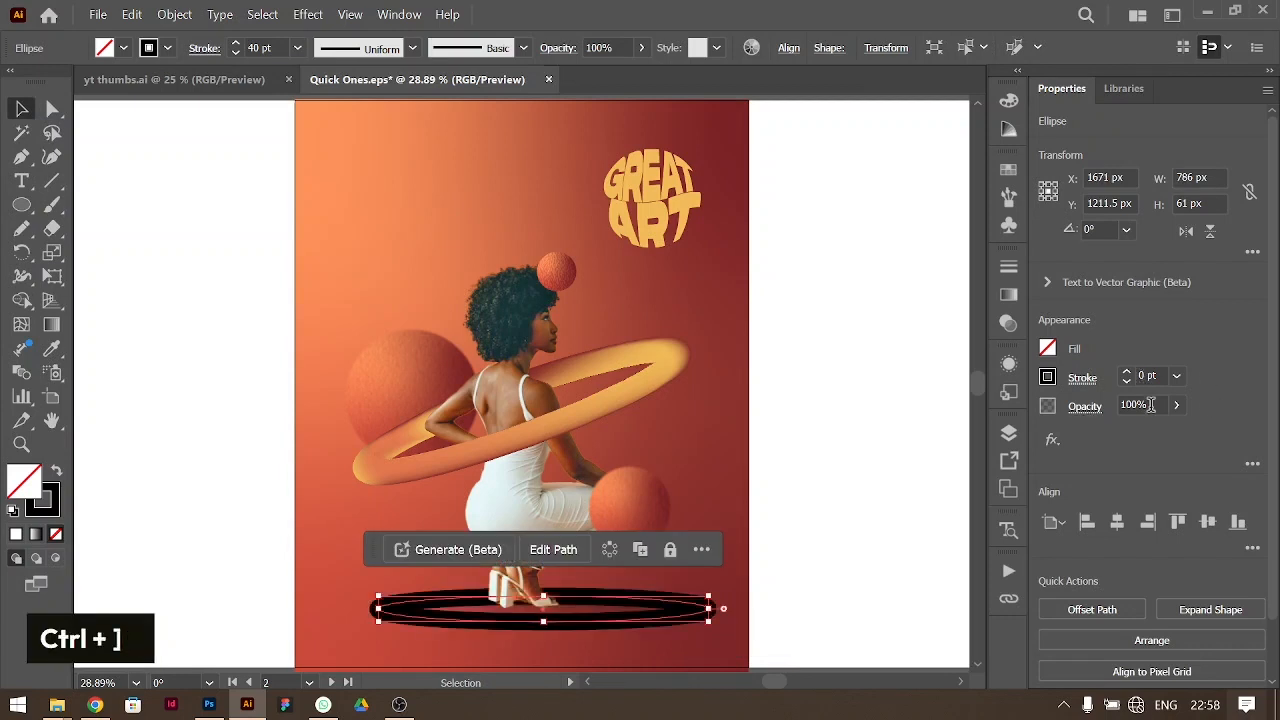
Step: Lower the ground ellipse's opacity to 20%
click(1151, 404)
key(shift+Down)
key(shift+Down)
key(shift+Down)
key(shift+Down)
key(shift+Down)
key(shift+Down)
key(shift+Down)
key(shift+Down)
key(shift+Down)
key(shift+Down)
key(shift+Up)
key(shift+Up)
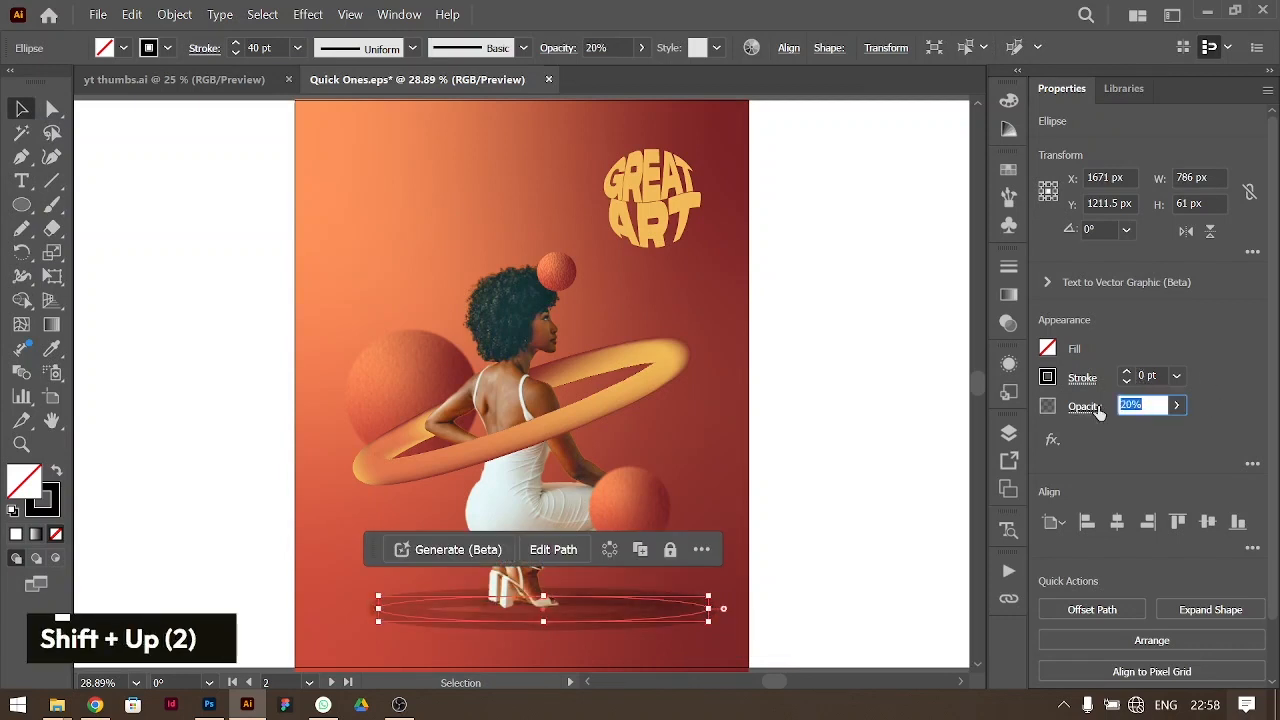
Step: Soften the ground ellipse with a Gaussian Blur of increased radius and deselect it
click(1052, 440)
click(1006, 528)
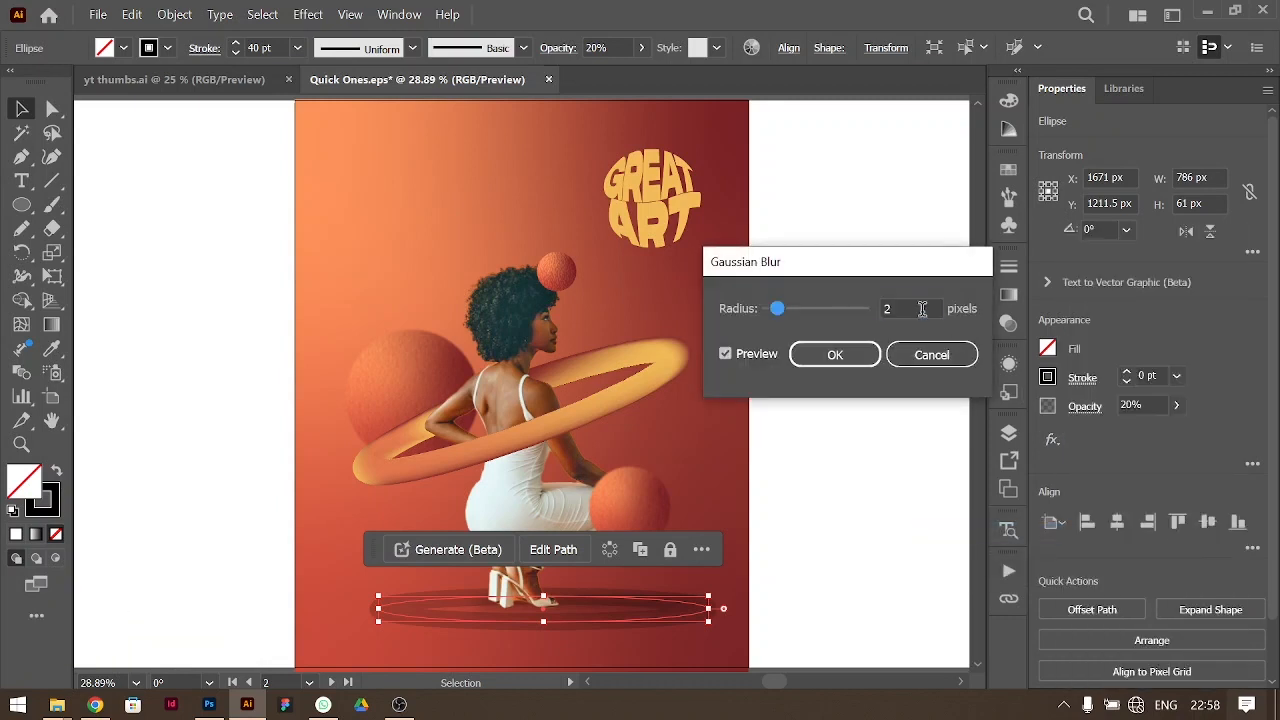
click(922, 309)
key(shift+Up)
key(shift+Up)
key(shift+Up)
click(833, 355)
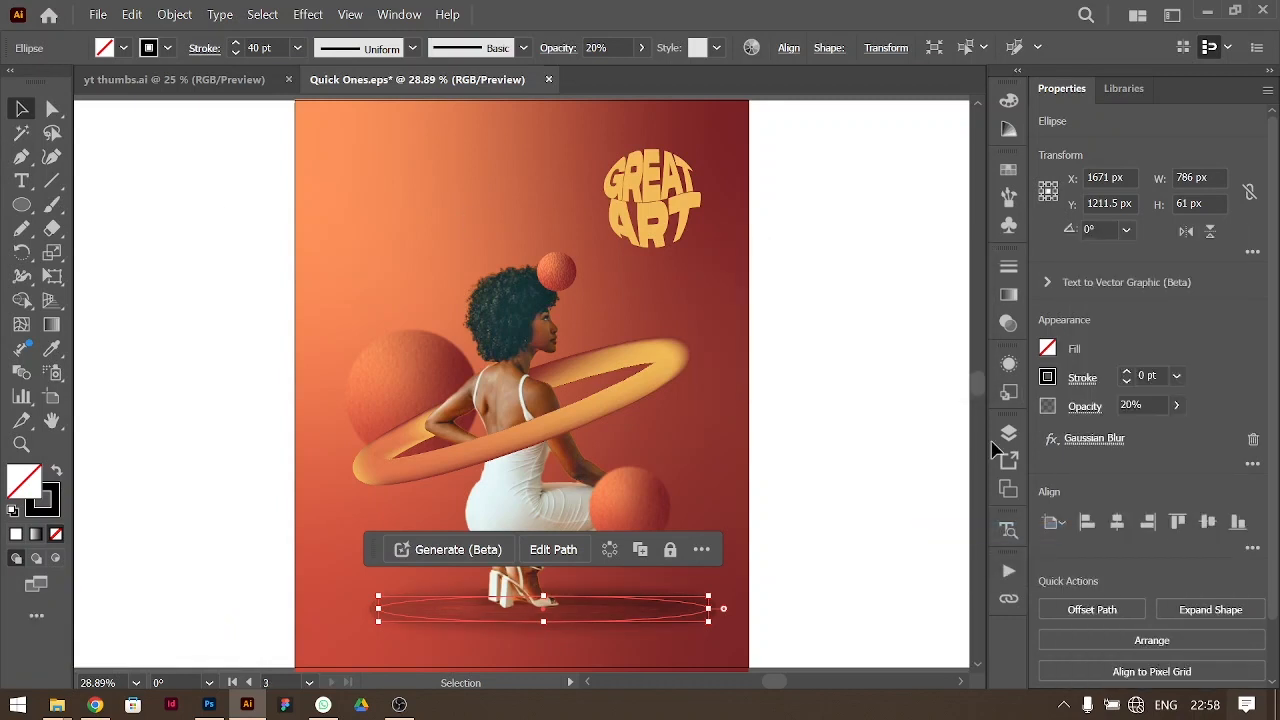
key(ctrl+shift+a)
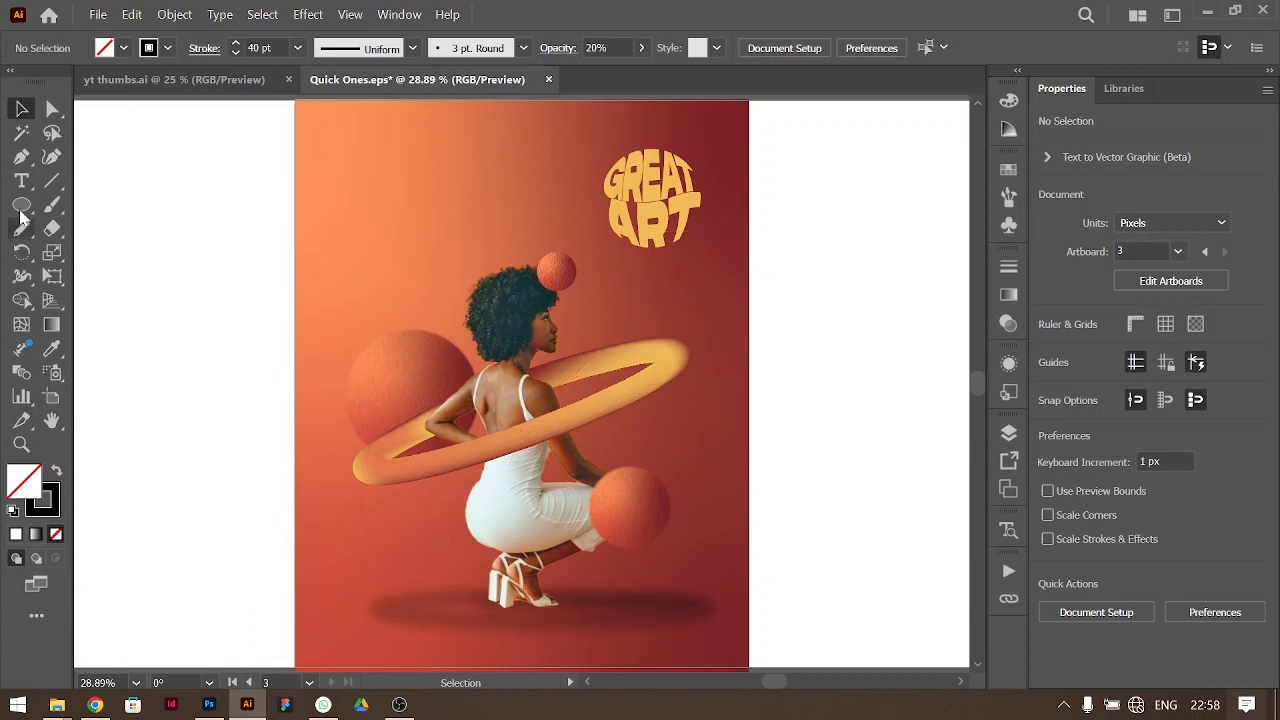
Step: Draw a small ellipse about 152 by 24 px under the ring's lower end, with black fill and no stroke
drag(391, 604, 424, 609)
text(0)
key(Tab)
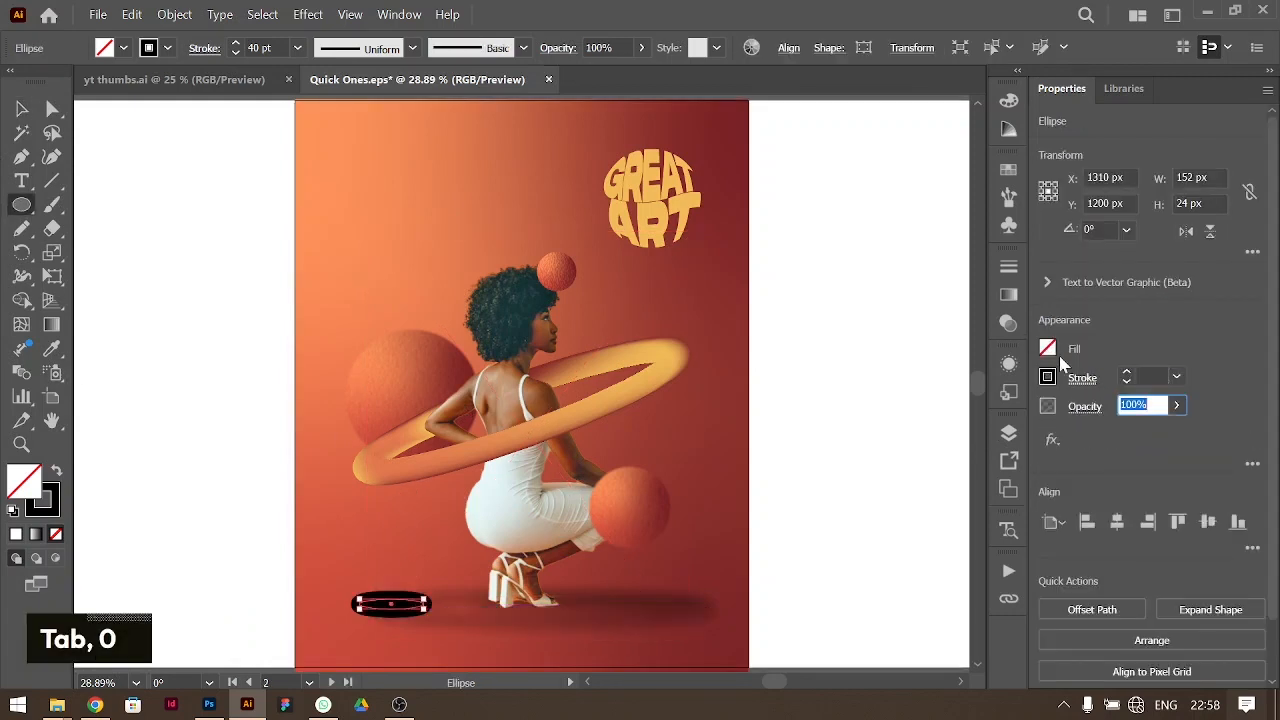
click(1047, 348)
click(877, 420)
Step: Set the small ellipse's opacity to 20% and apply a Gaussian Blur to it
click(1136, 360)
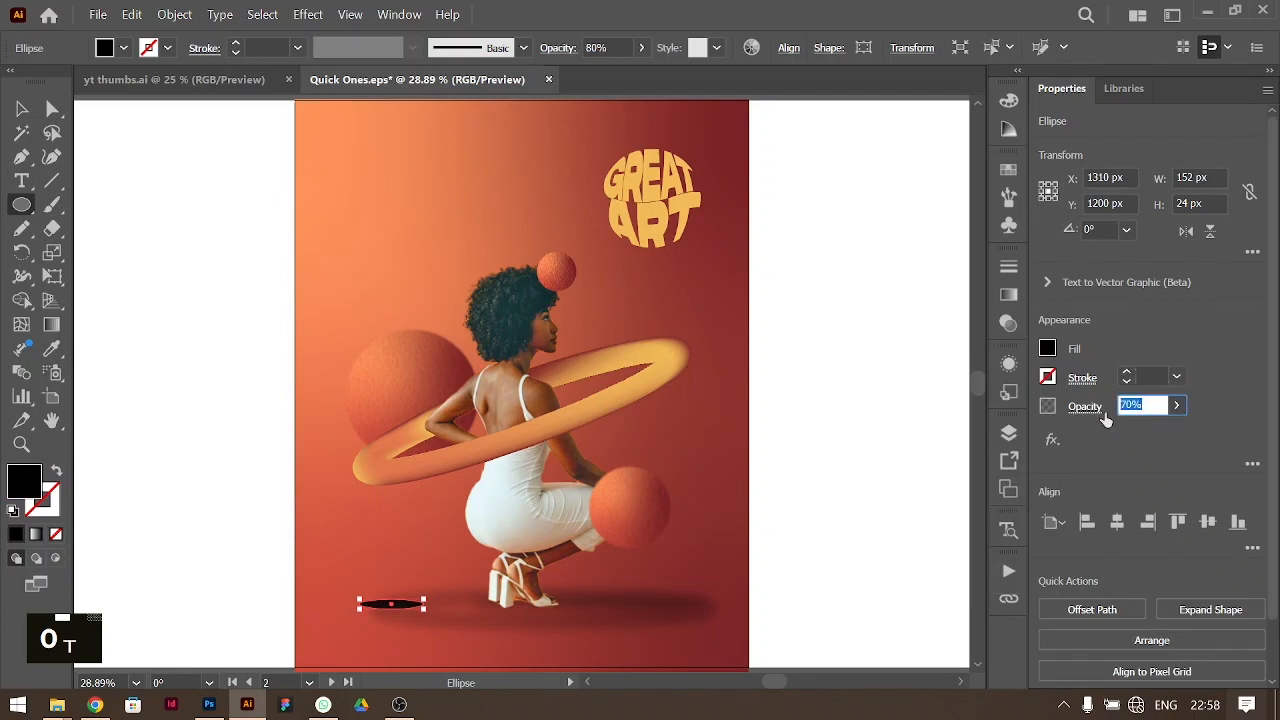
click(1052, 440)
mouse_move(1100, 537)
click(975, 535)
key(Return)
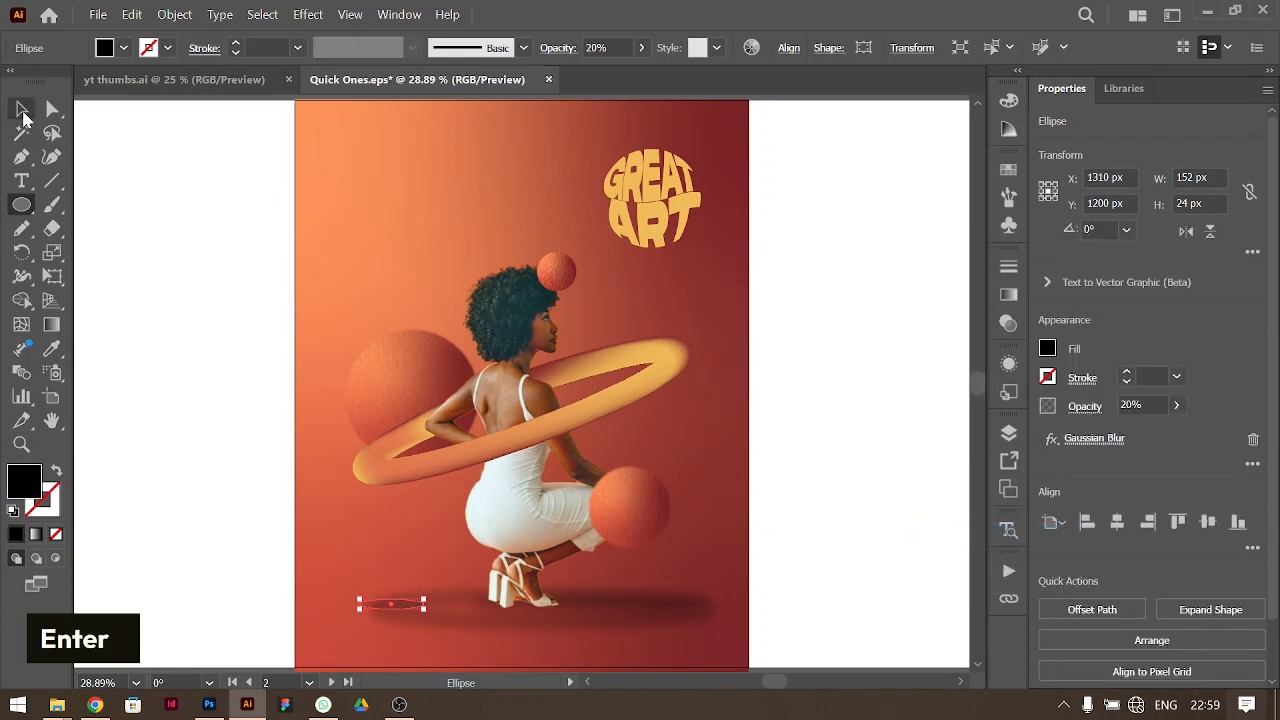
Step: Try placing a copy of the small blurred ellipse on the ground beneath the sphere by the woman's knees
click(21, 108)
alt+click(408, 613)
drag(408, 613, 638, 622)
click(716, 599)
click(685, 609)
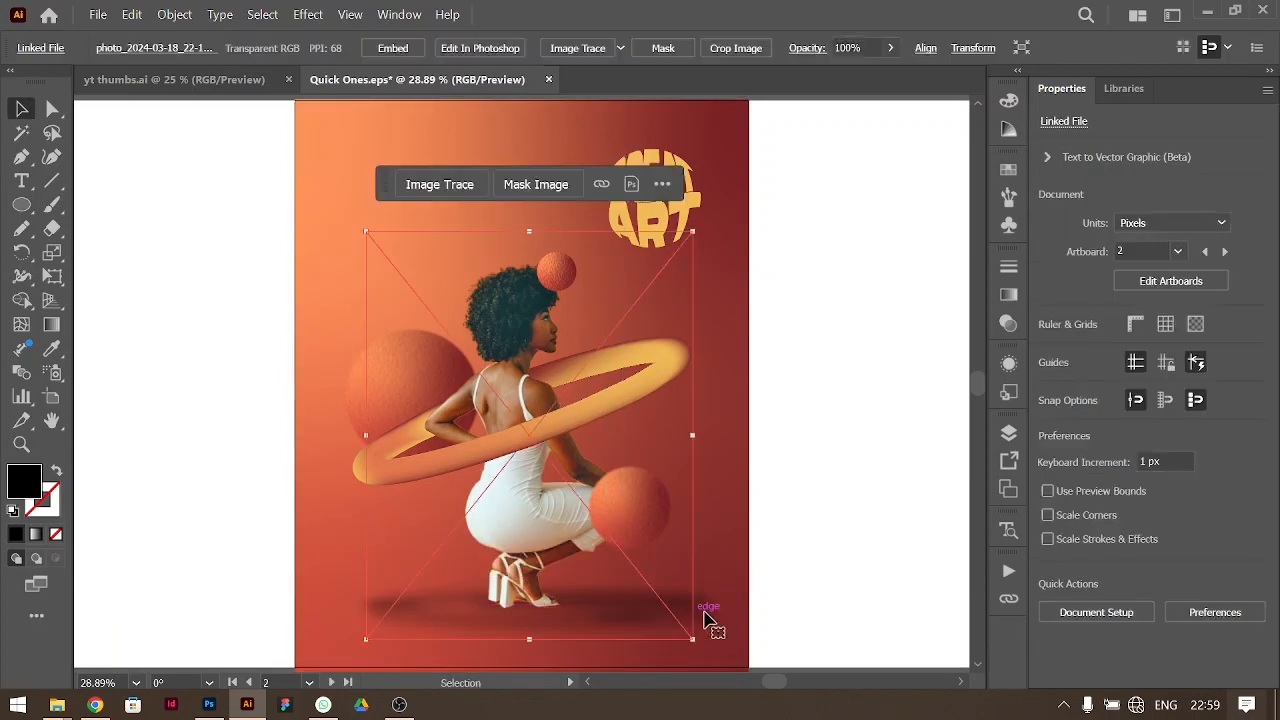
click(702, 606)
Step: Try sending the woman's image two levels back, and undo that together with the ellipse copy
click(400, 632)
key(ctrl+bracketleft)
key(ctrl+bracketleft)
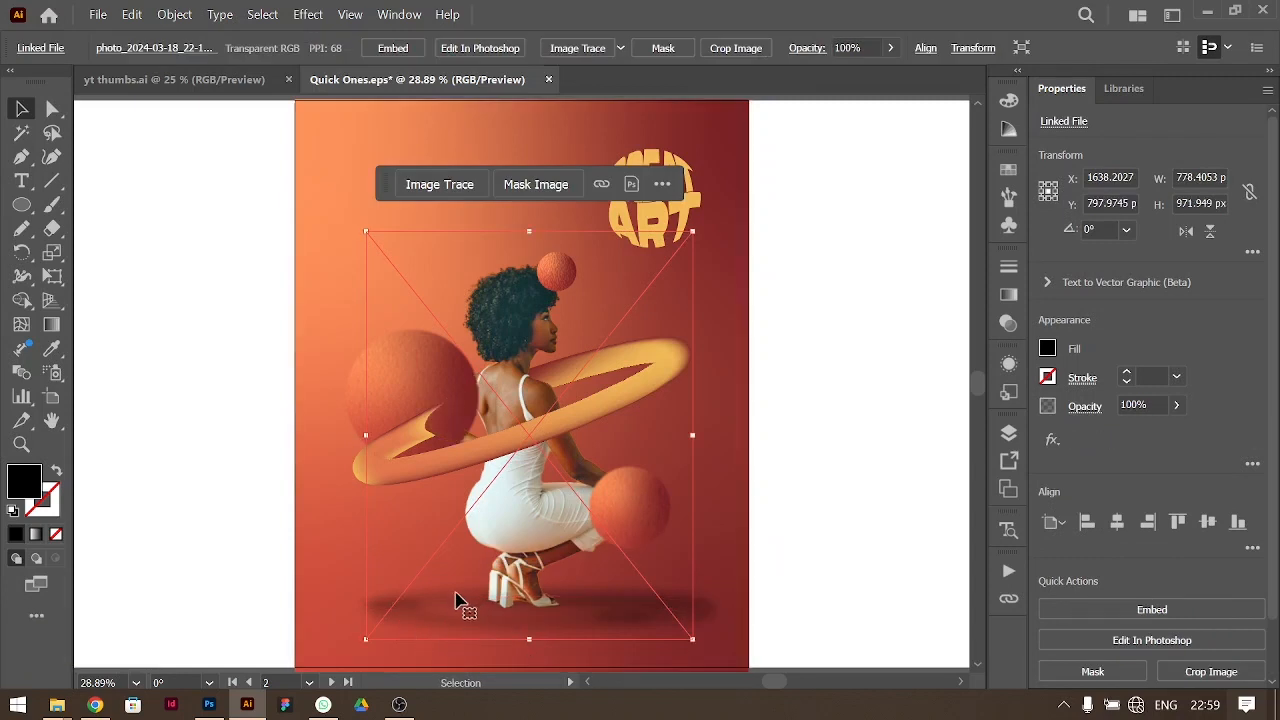
key(ctrl+z)
key(ctrl+z)
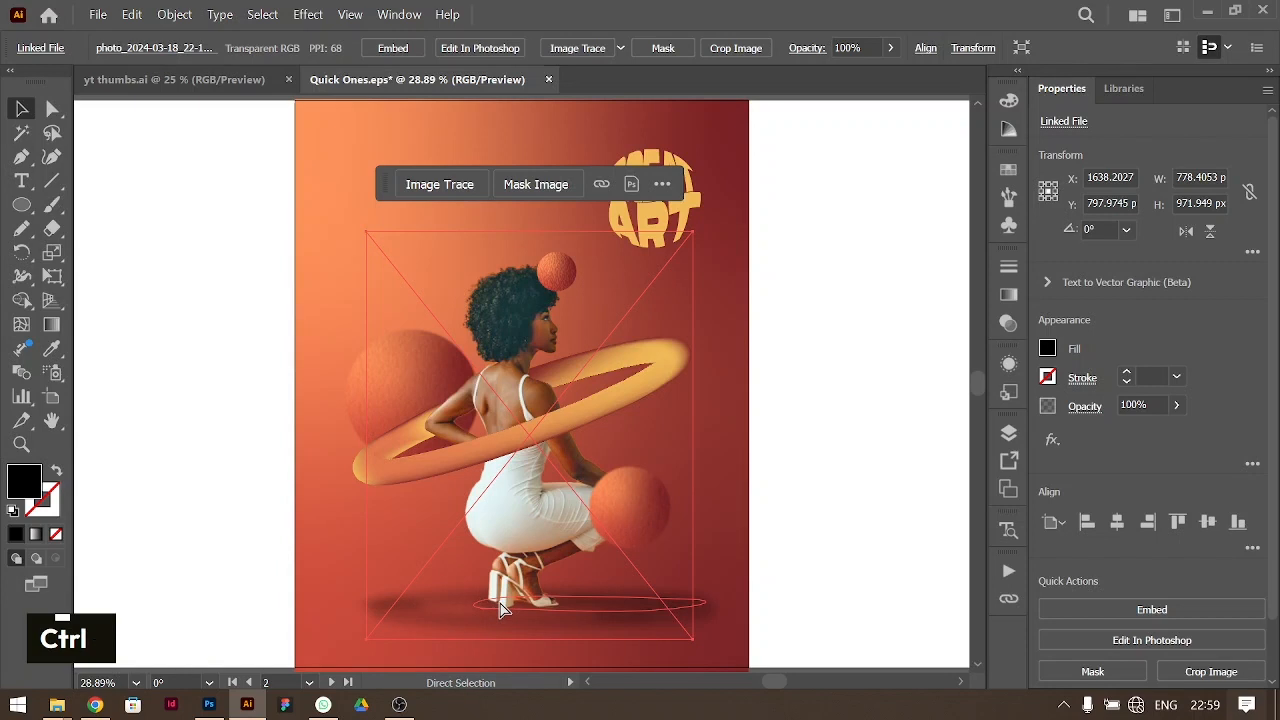
key(ctrl+z)
key(ctrl+z)
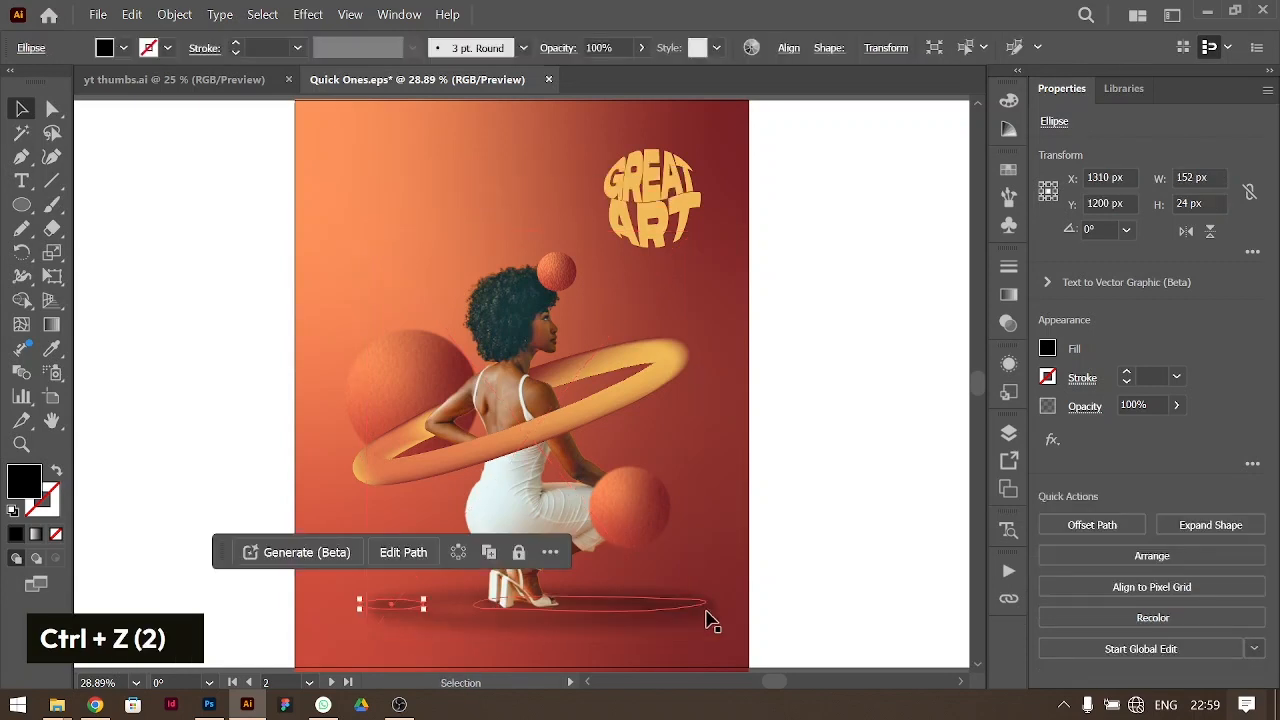
Step: Select the blurred, stroked ground-shadow ellipse beneath the woman's feet and set its opacity to 10%
scroll(578, 665, down, 1)
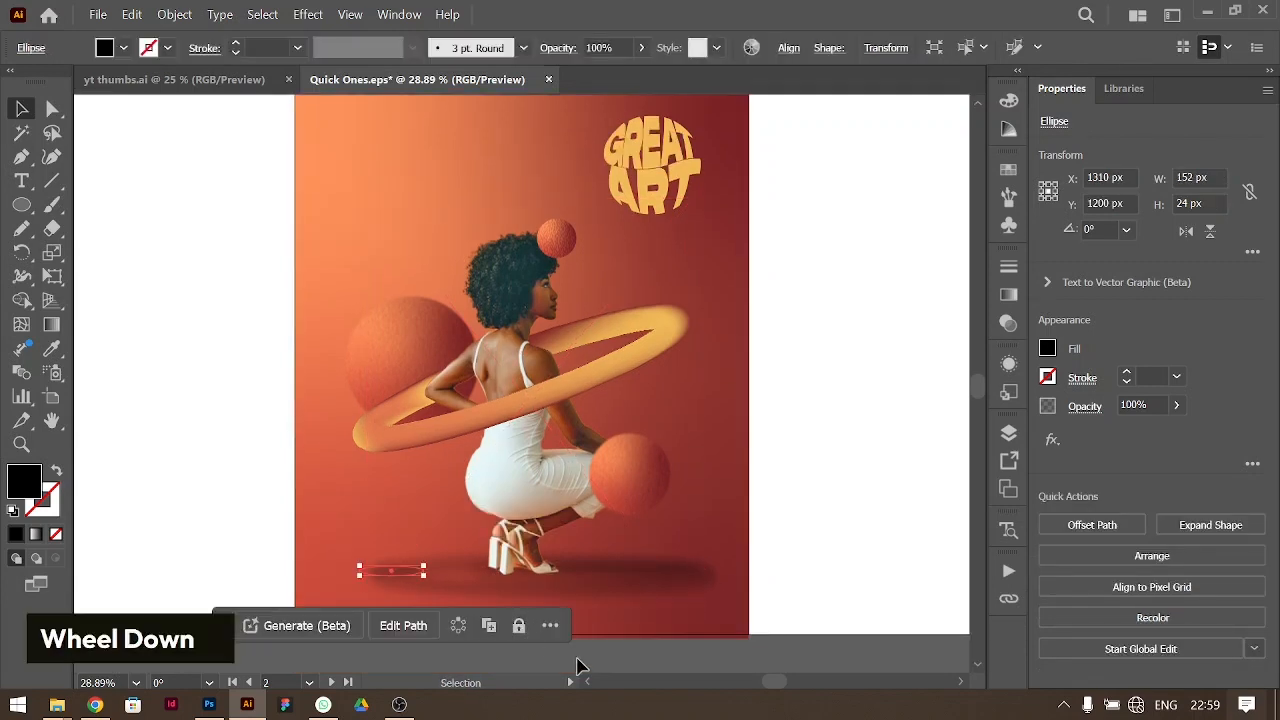
drag(512, 566, 514, 568)
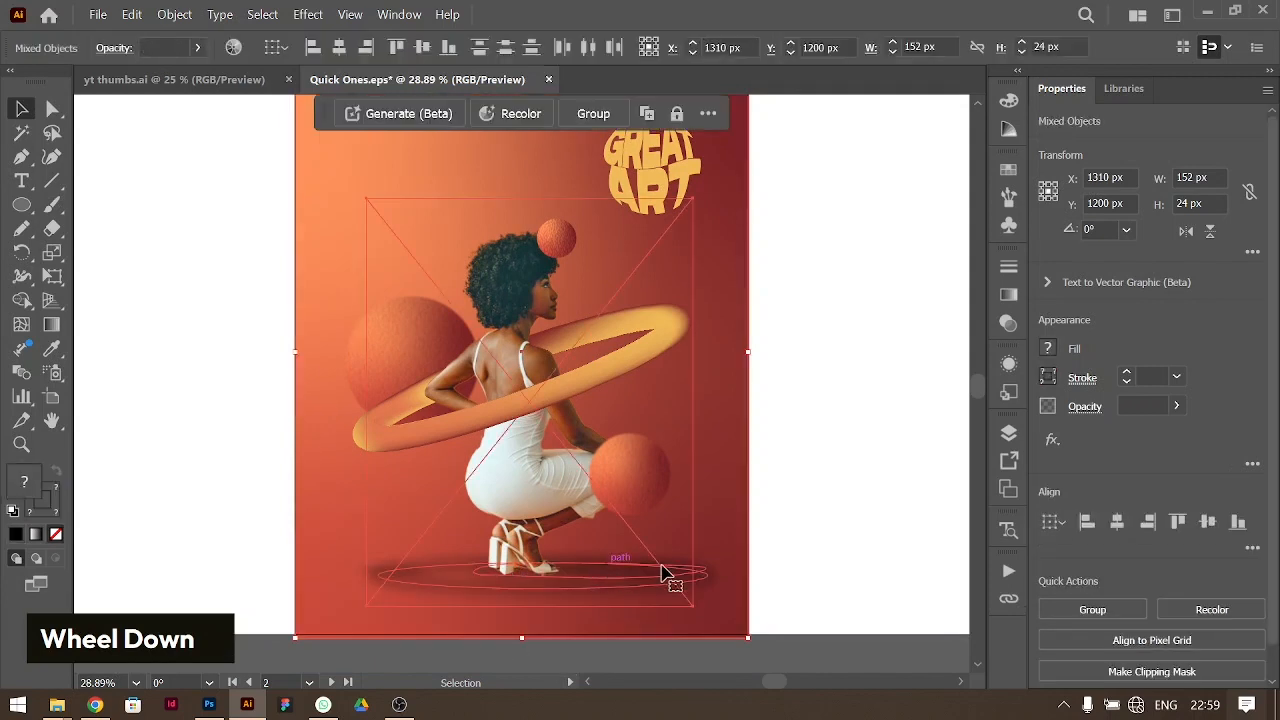
shift+click(699, 575)
shift+click(540, 486)
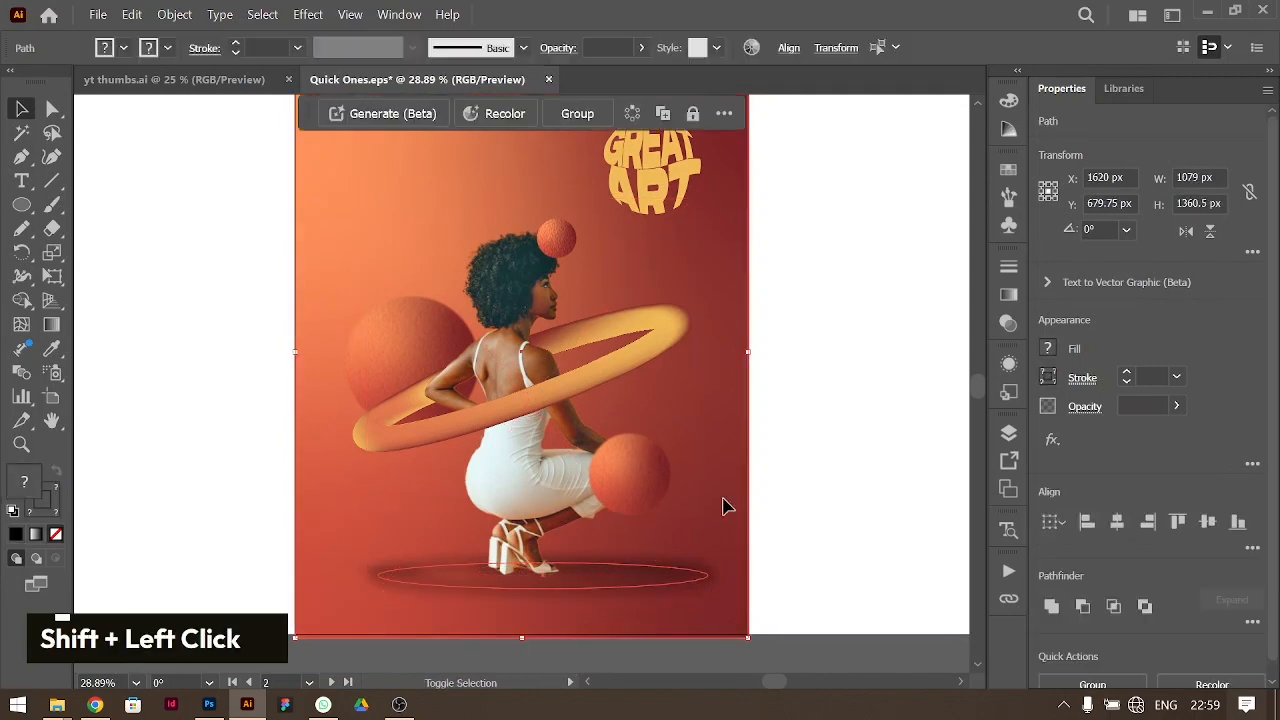
shift+click(723, 334)
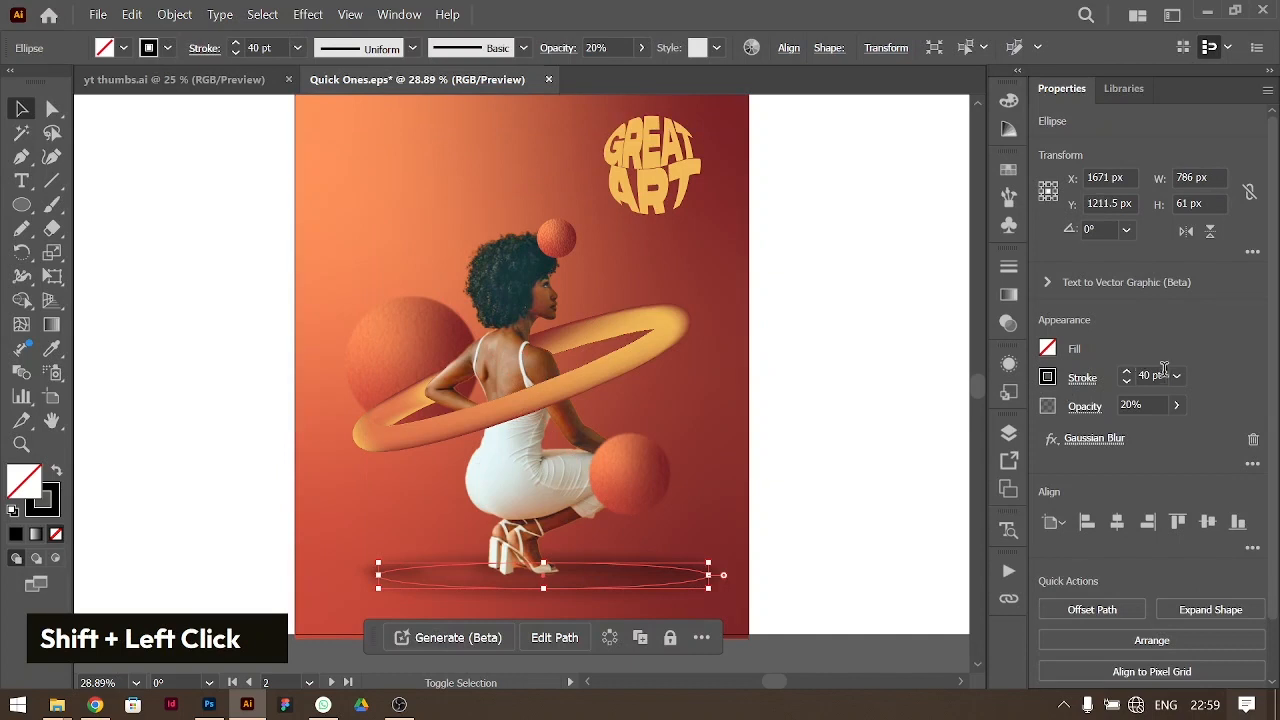
click(1151, 405)
key(shift+Down)
click(879, 265)
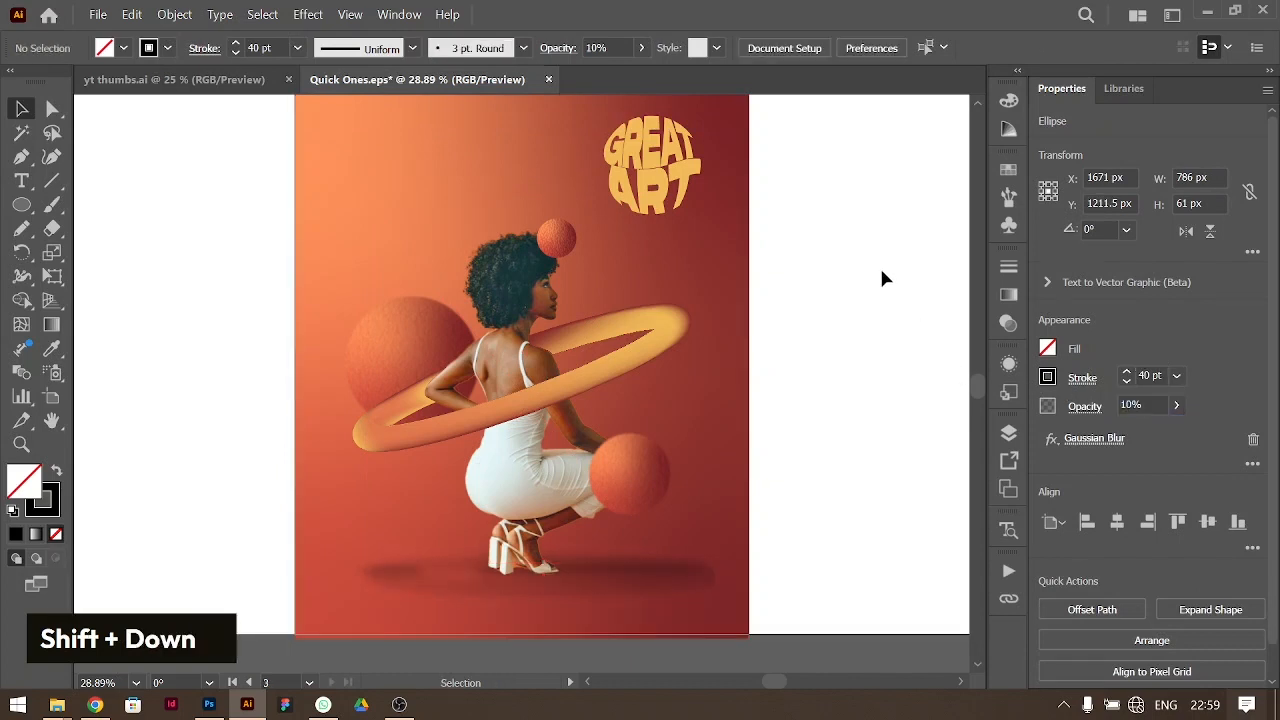
Step: Group the "GREAT" and "ART" lettering, then enlarge it to about 720 by 560 px and place it over the woman
click(670, 163)
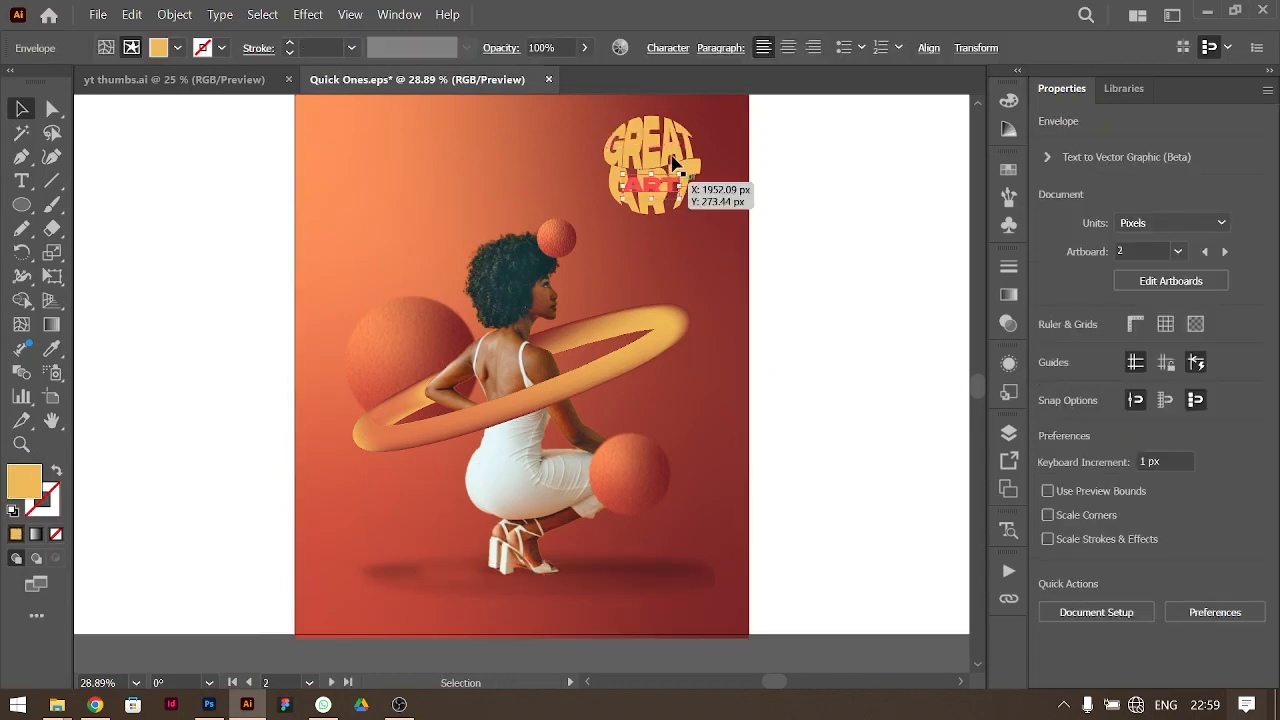
shift+click(652, 184)
key(ctrl+g)
click(822, 178)
drag(651, 166, 670, 342)
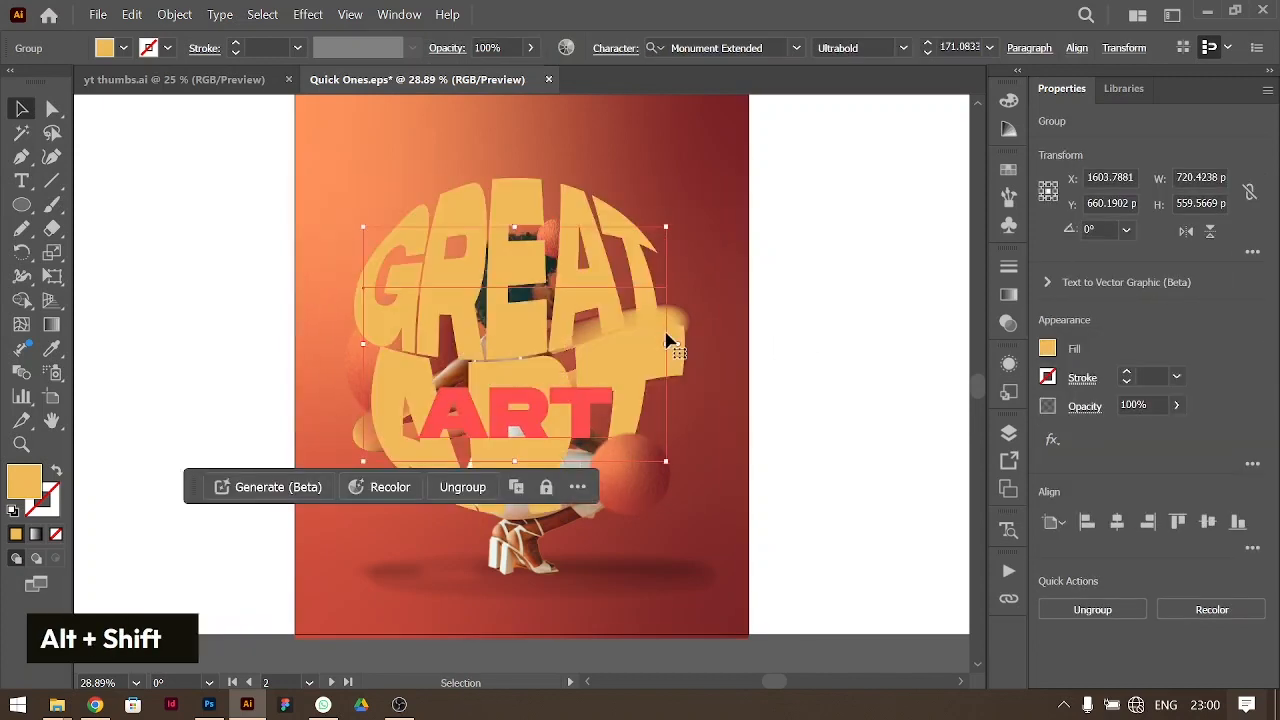
Step: Give the enlarged lettering group the Soft Light blending mode at 30% opacity
click(1158, 404)
key(shift+Down)
key(shift+Down)
key(shift+Down)
key(shift+Down)
key(shift+Down)
key(shift+Down)
key(shift+Down)
key(shift+Down)
key(shift+Down)
key(shift+Down)
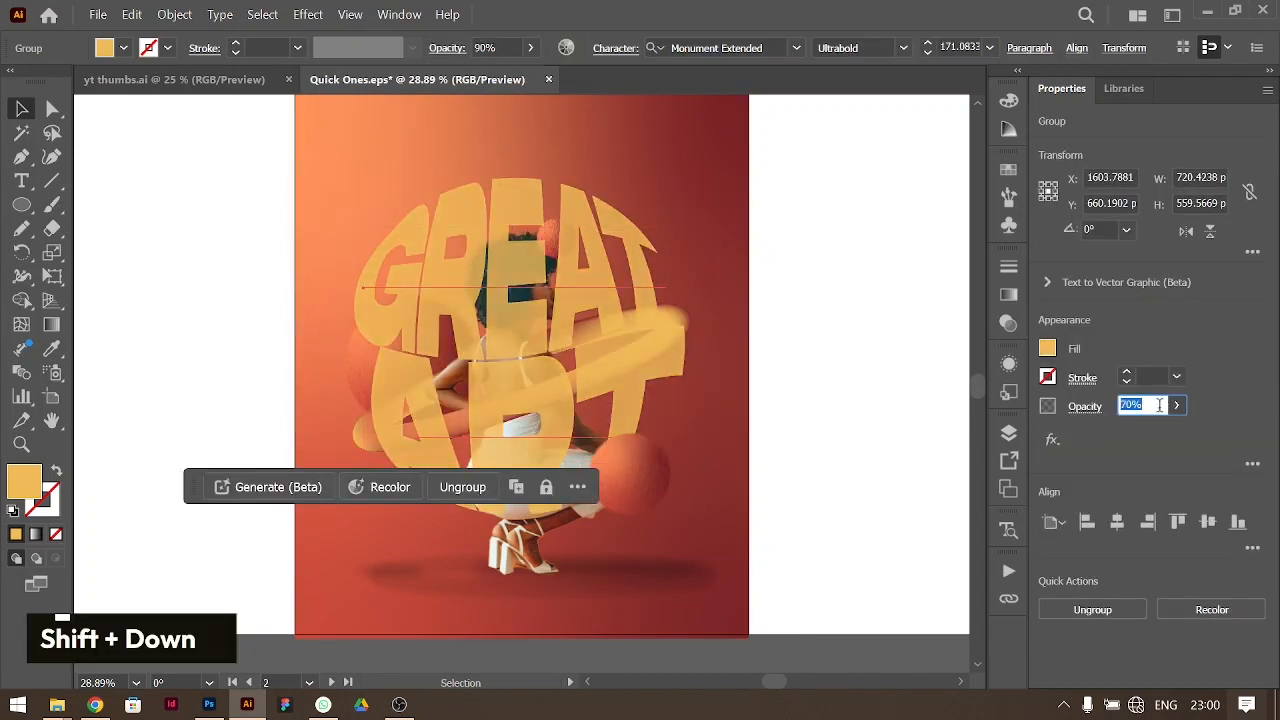
key(shift+Up)
click(1082, 410)
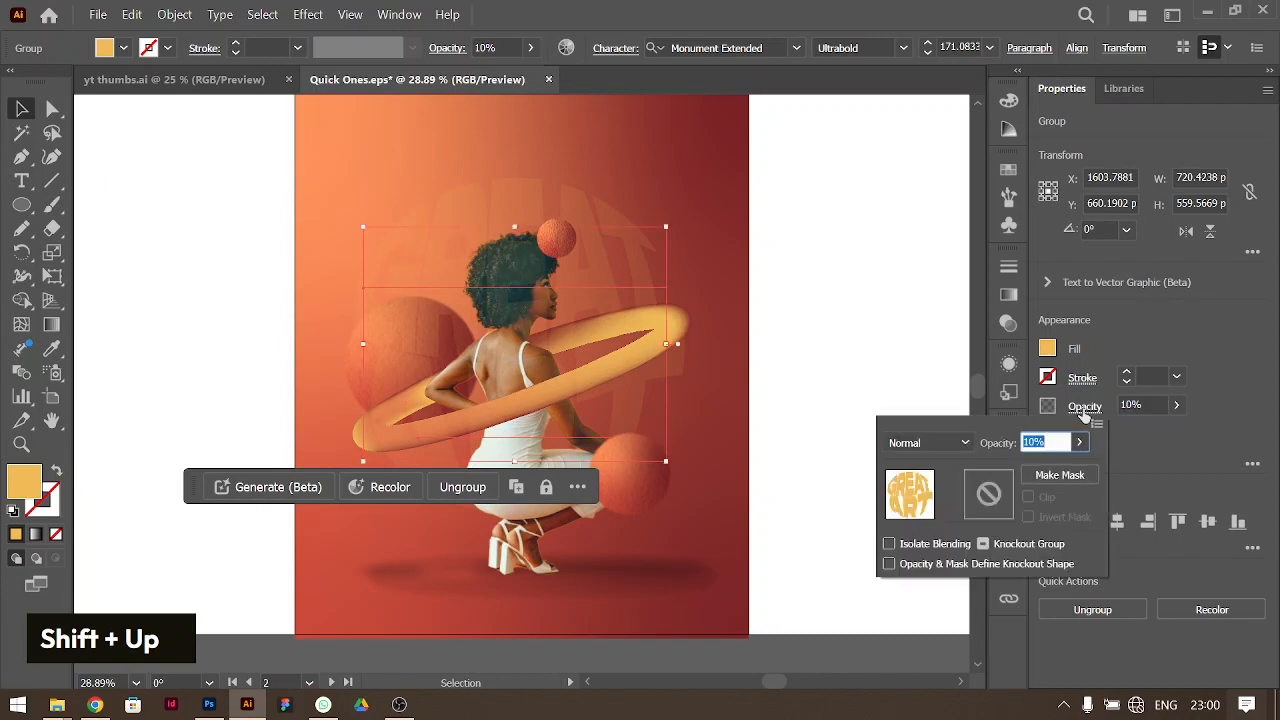
click(930, 443)
click(955, 256)
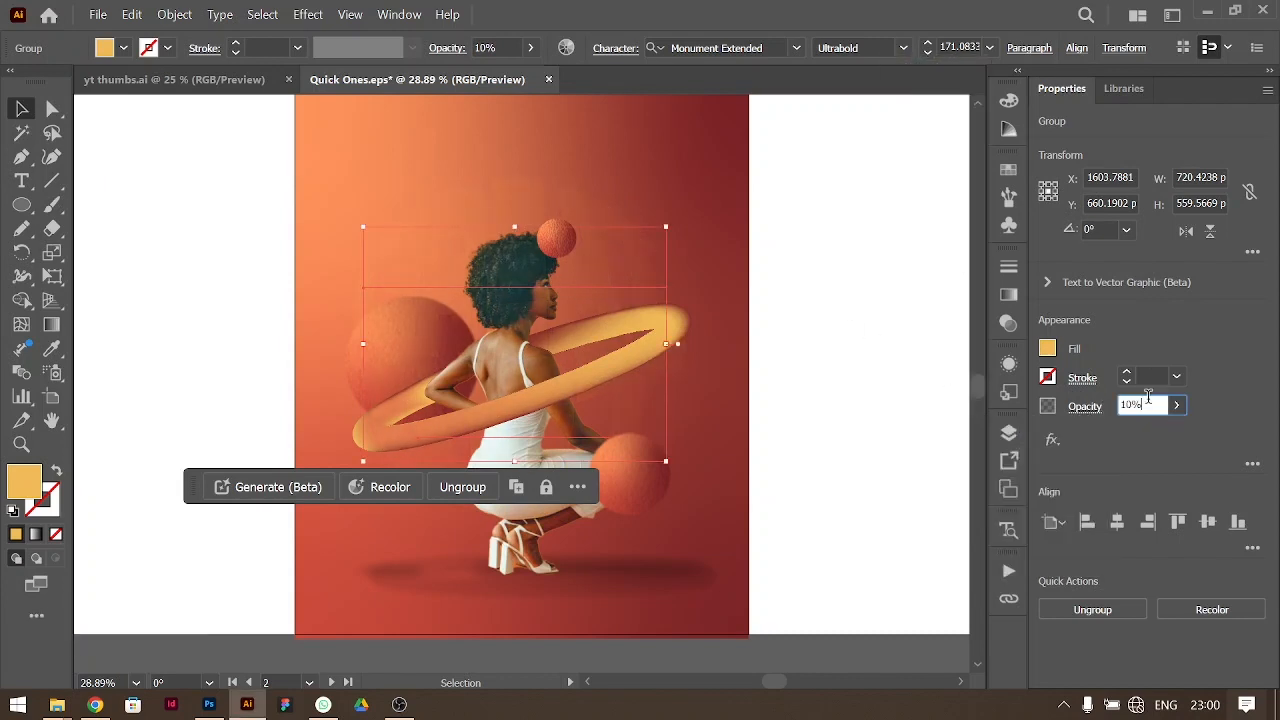
key(shift+Up)
key(shift+Up)
Step: Send the "GREAT ART" lettering group backward through the stacking order, behind the woman, ring and spheres
key(ctrl+bracketleft)
key(ctrl+bracketleft)
key(ctrl+bracketleft)
key(ctrl+bracketleft)
key(ctrl+bracketleft)
key(ctrl+bracketleft)
key(ctrl+bracketleft)
key(ctrl+bracketleft)
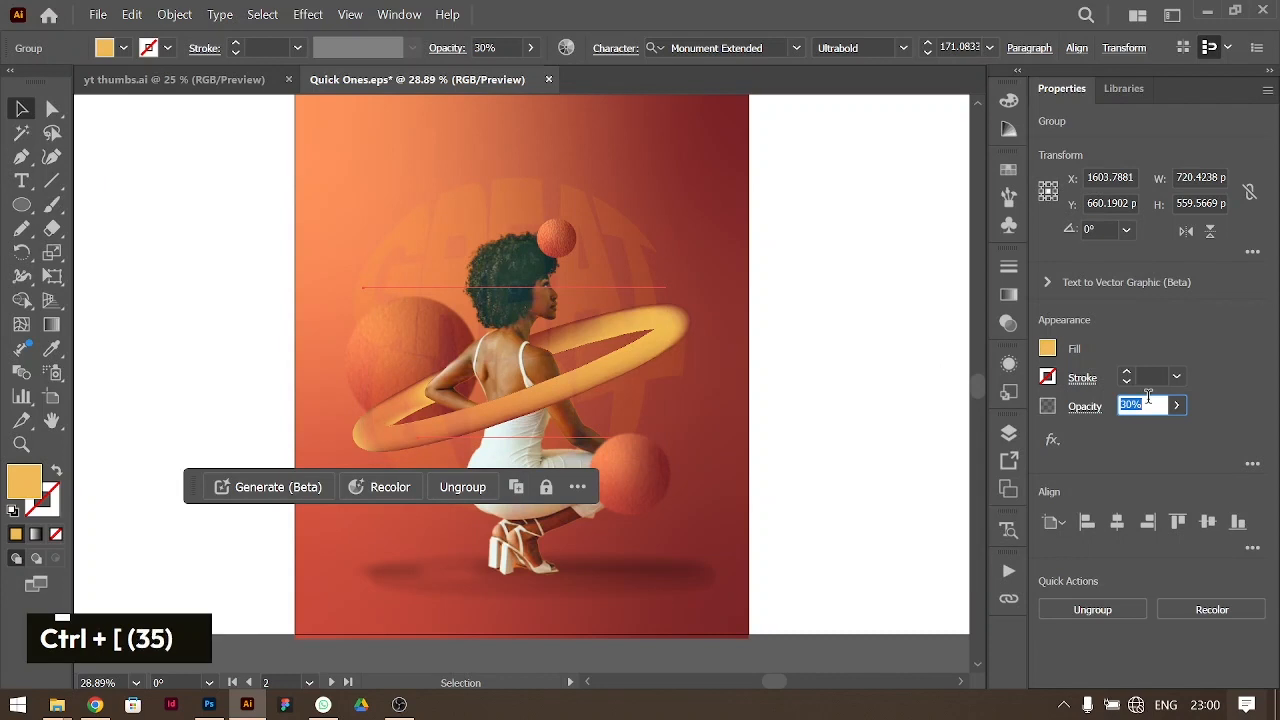
key(ctrl+bracketleft)
key(ctrl+bracketleft)
key(ctrl+bracketleft)
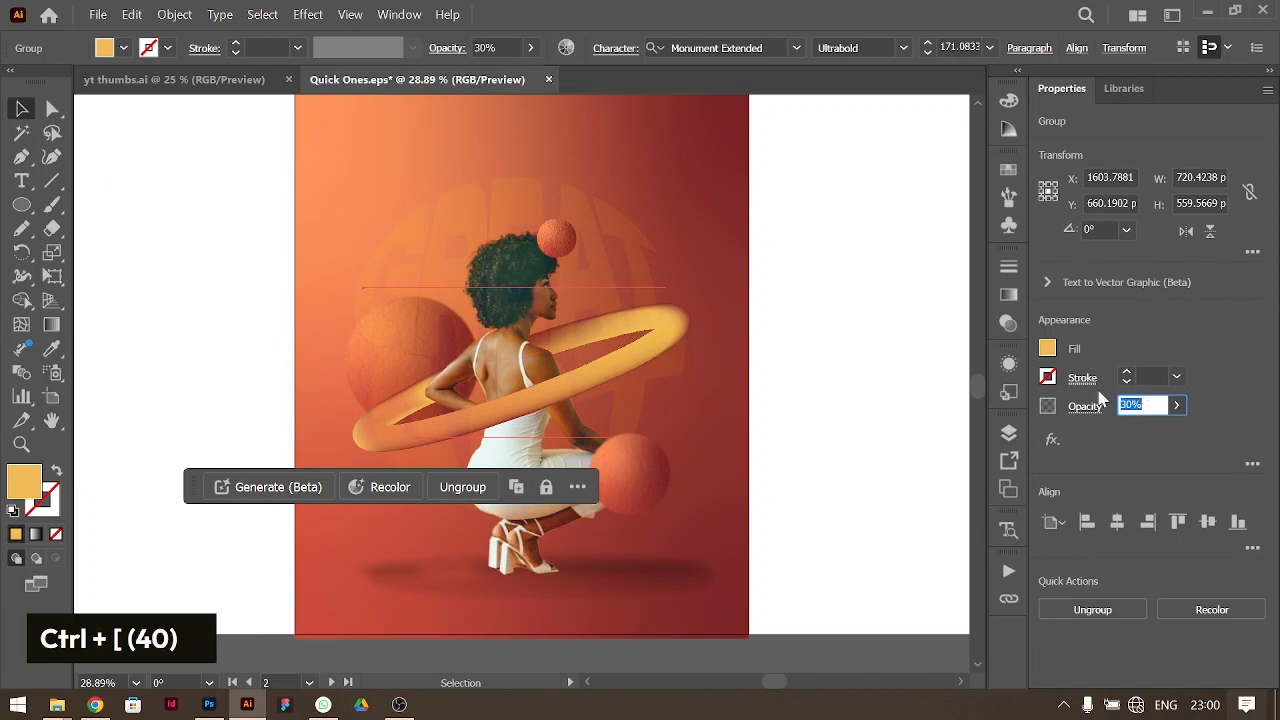
Step: Bring the lettering group forward again so it sits just in front of the poster's gradient background
click(1008, 364)
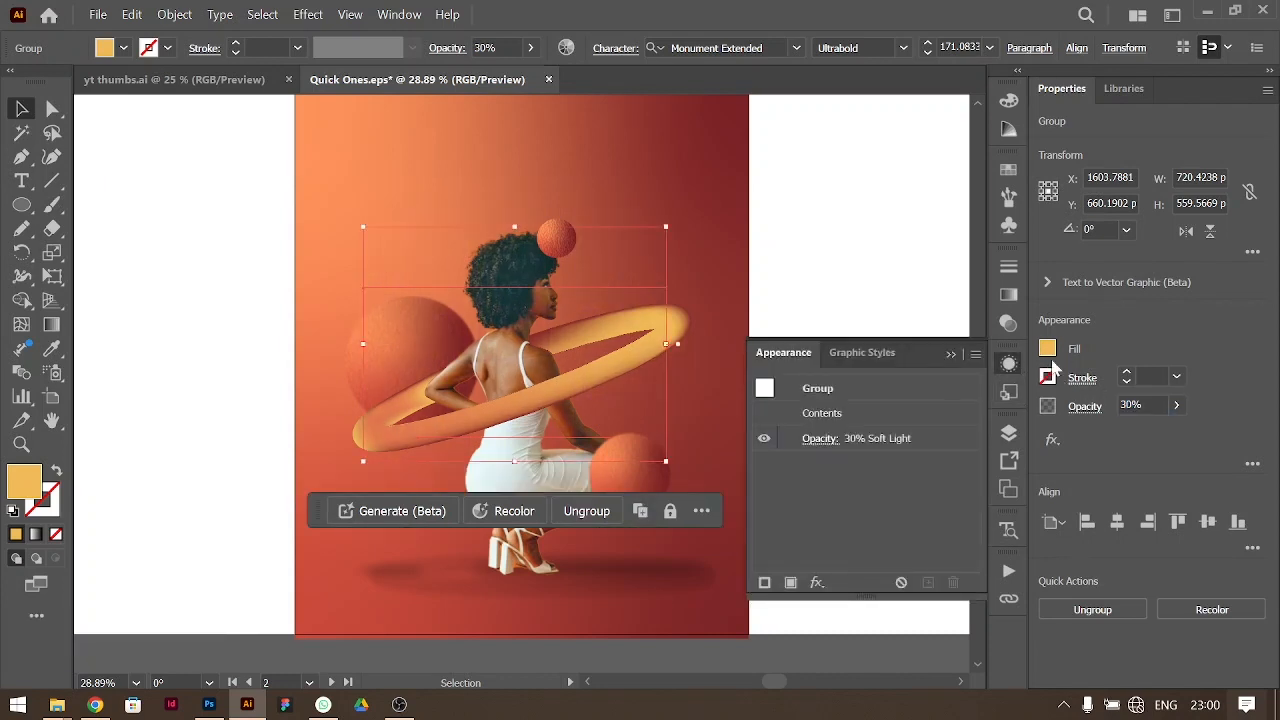
click(1009, 433)
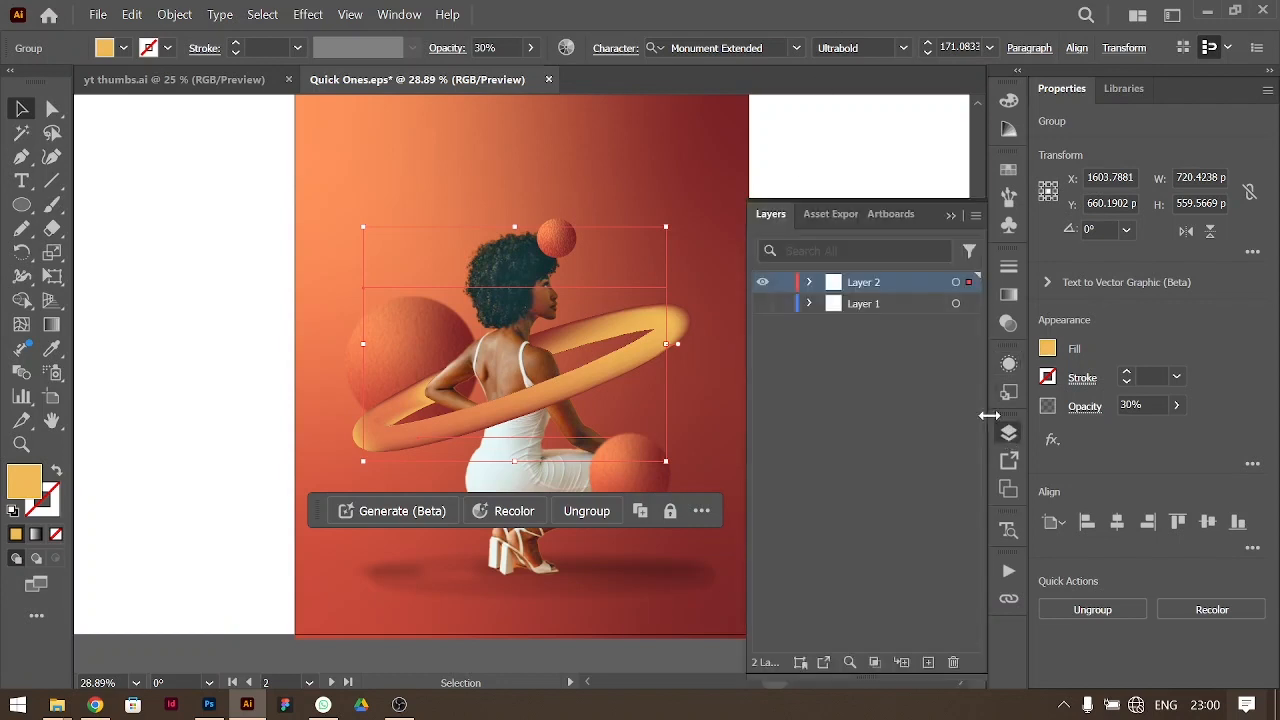
key(ctrl+bracketright)
key(ctrl+bracketright)
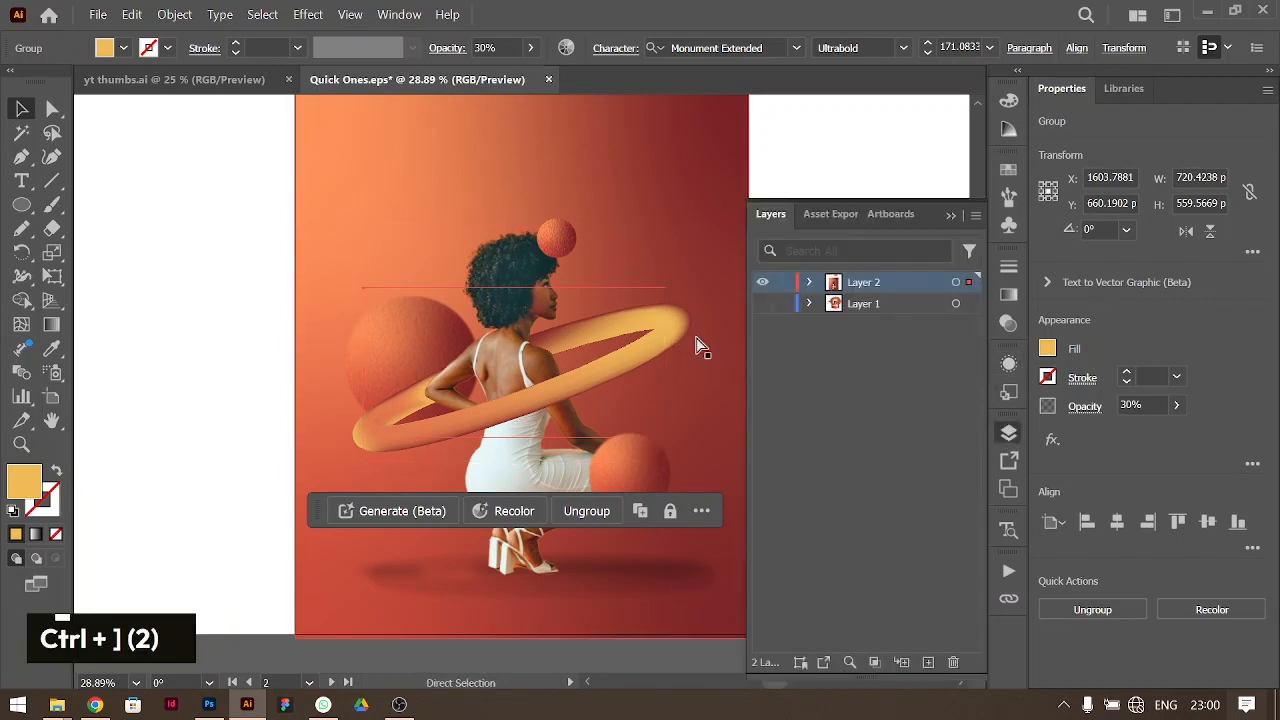
key(ctrl+bracketleft)
key(ctrl+bracketright)
click(951, 215)
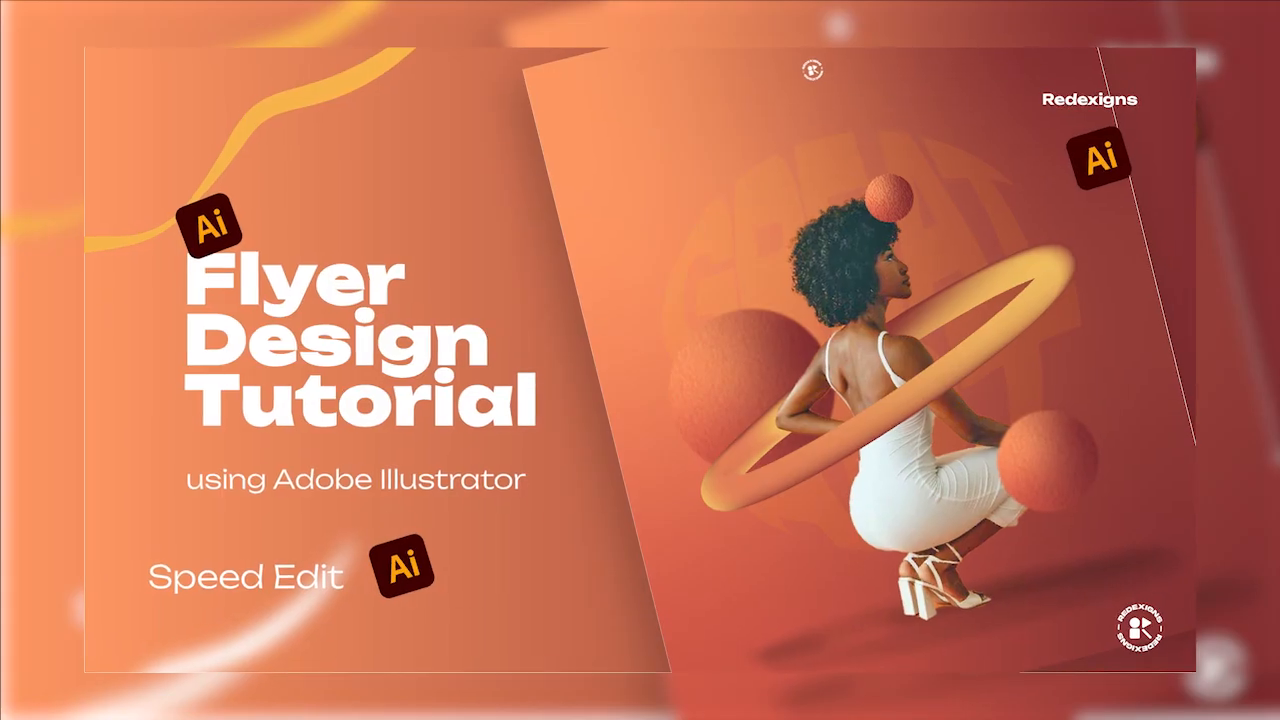